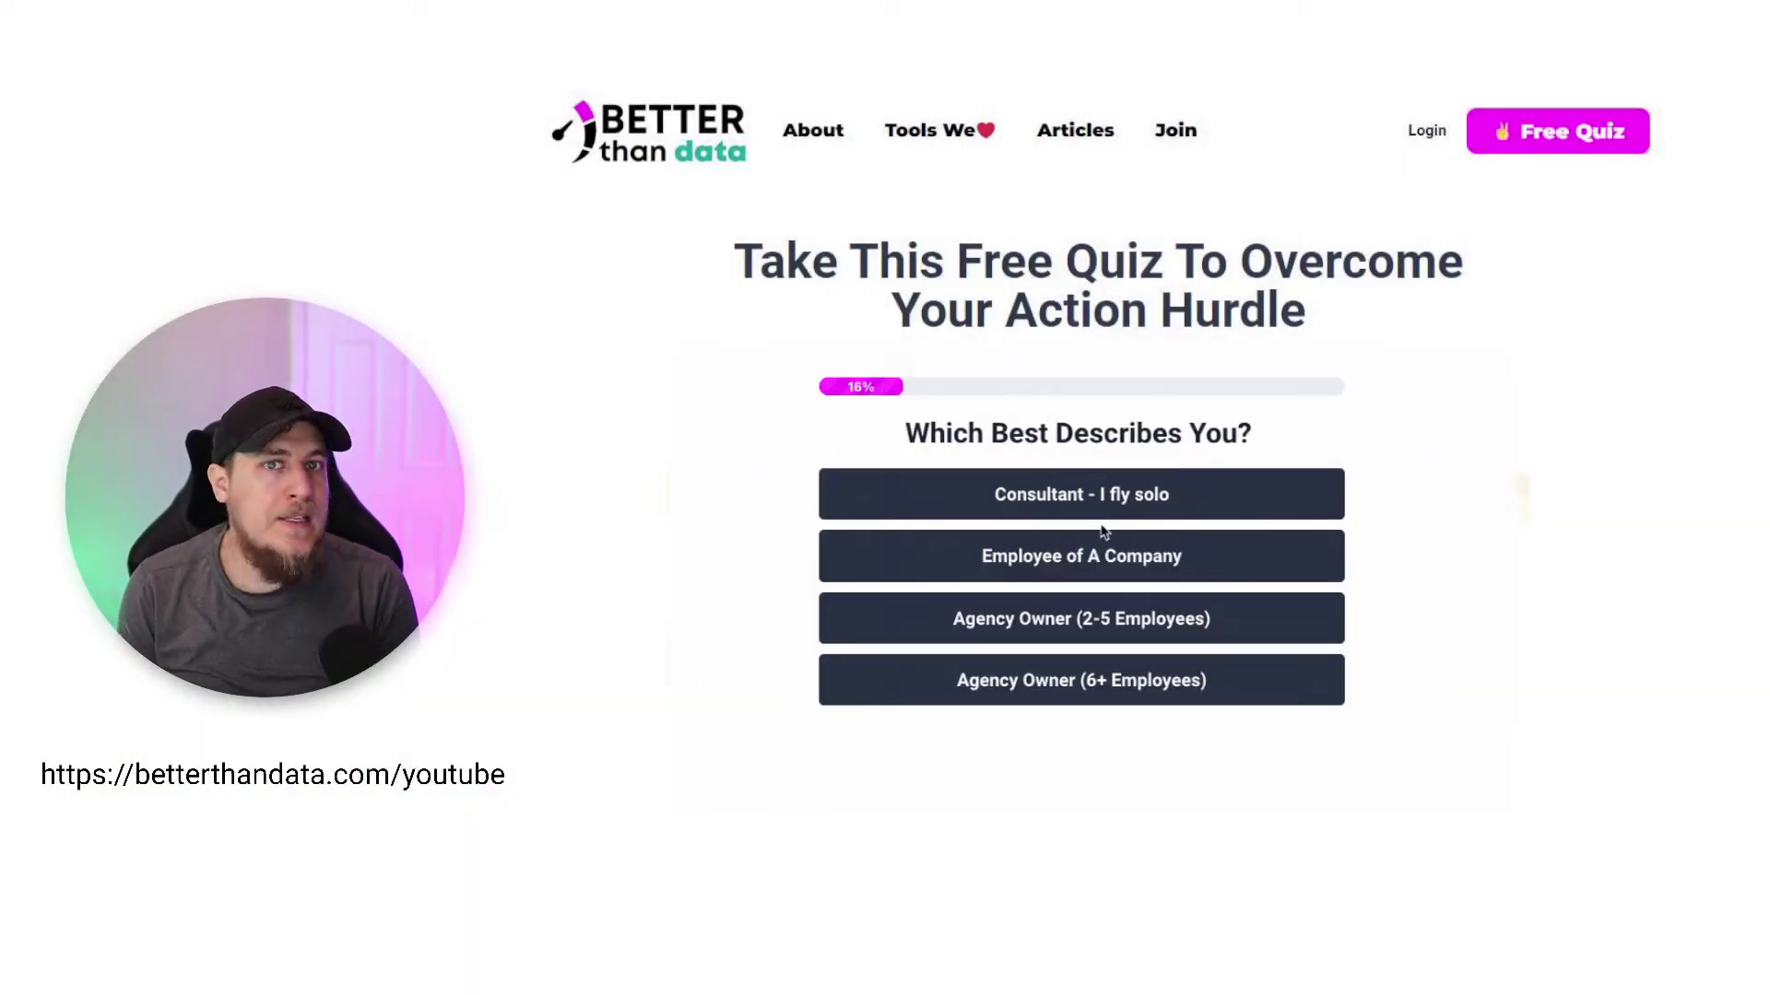
Answer the first quiz question with 'Consultant - I fly solo', restarting and re-answering it repeatedly.
click(1091, 510)
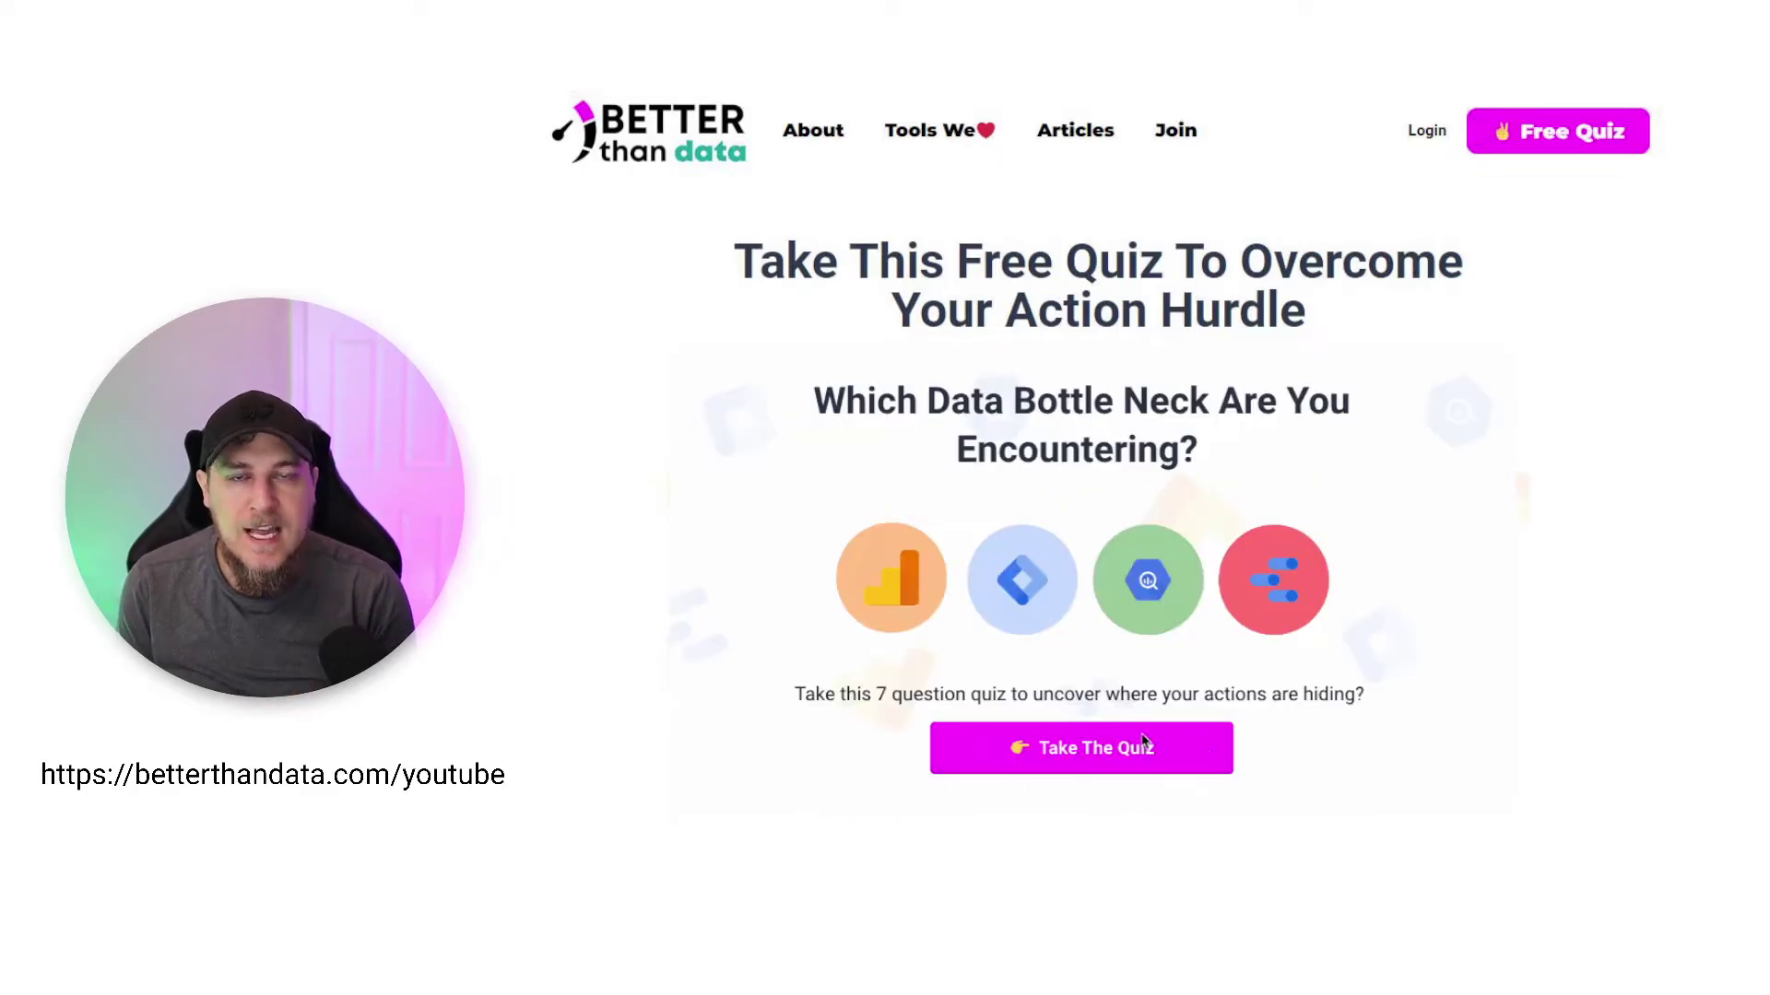
click(1141, 737)
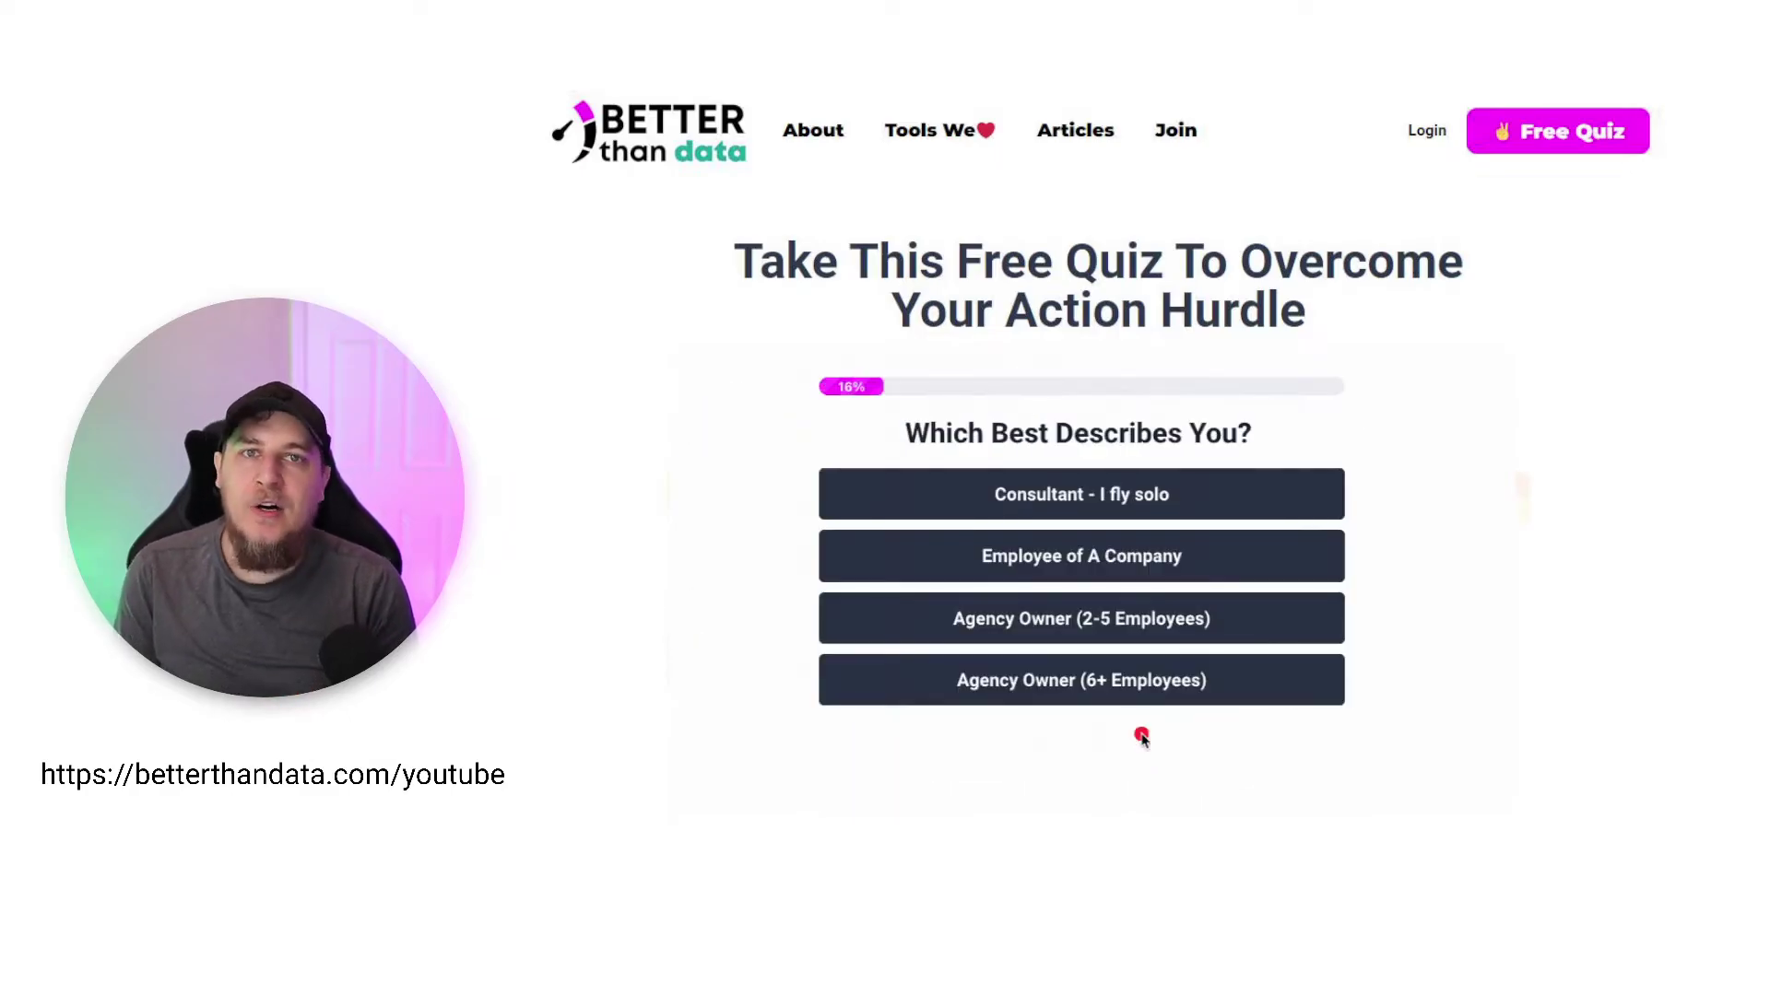
click(1089, 499)
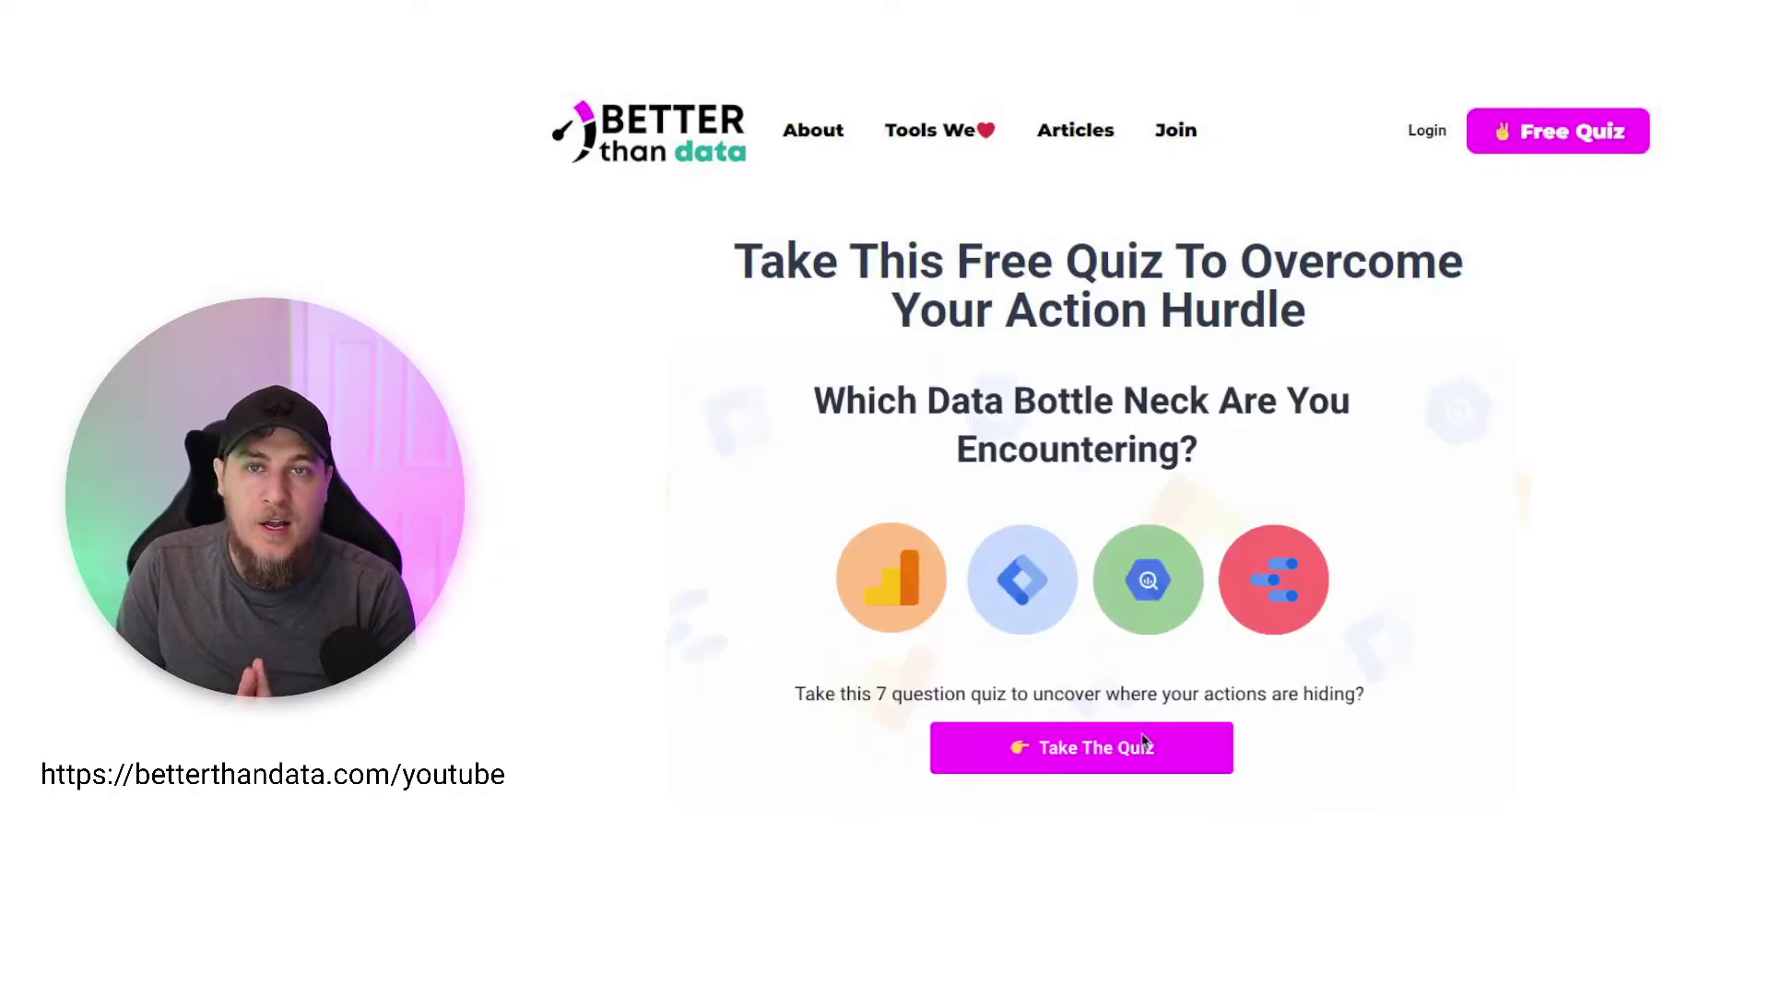
click(1141, 737)
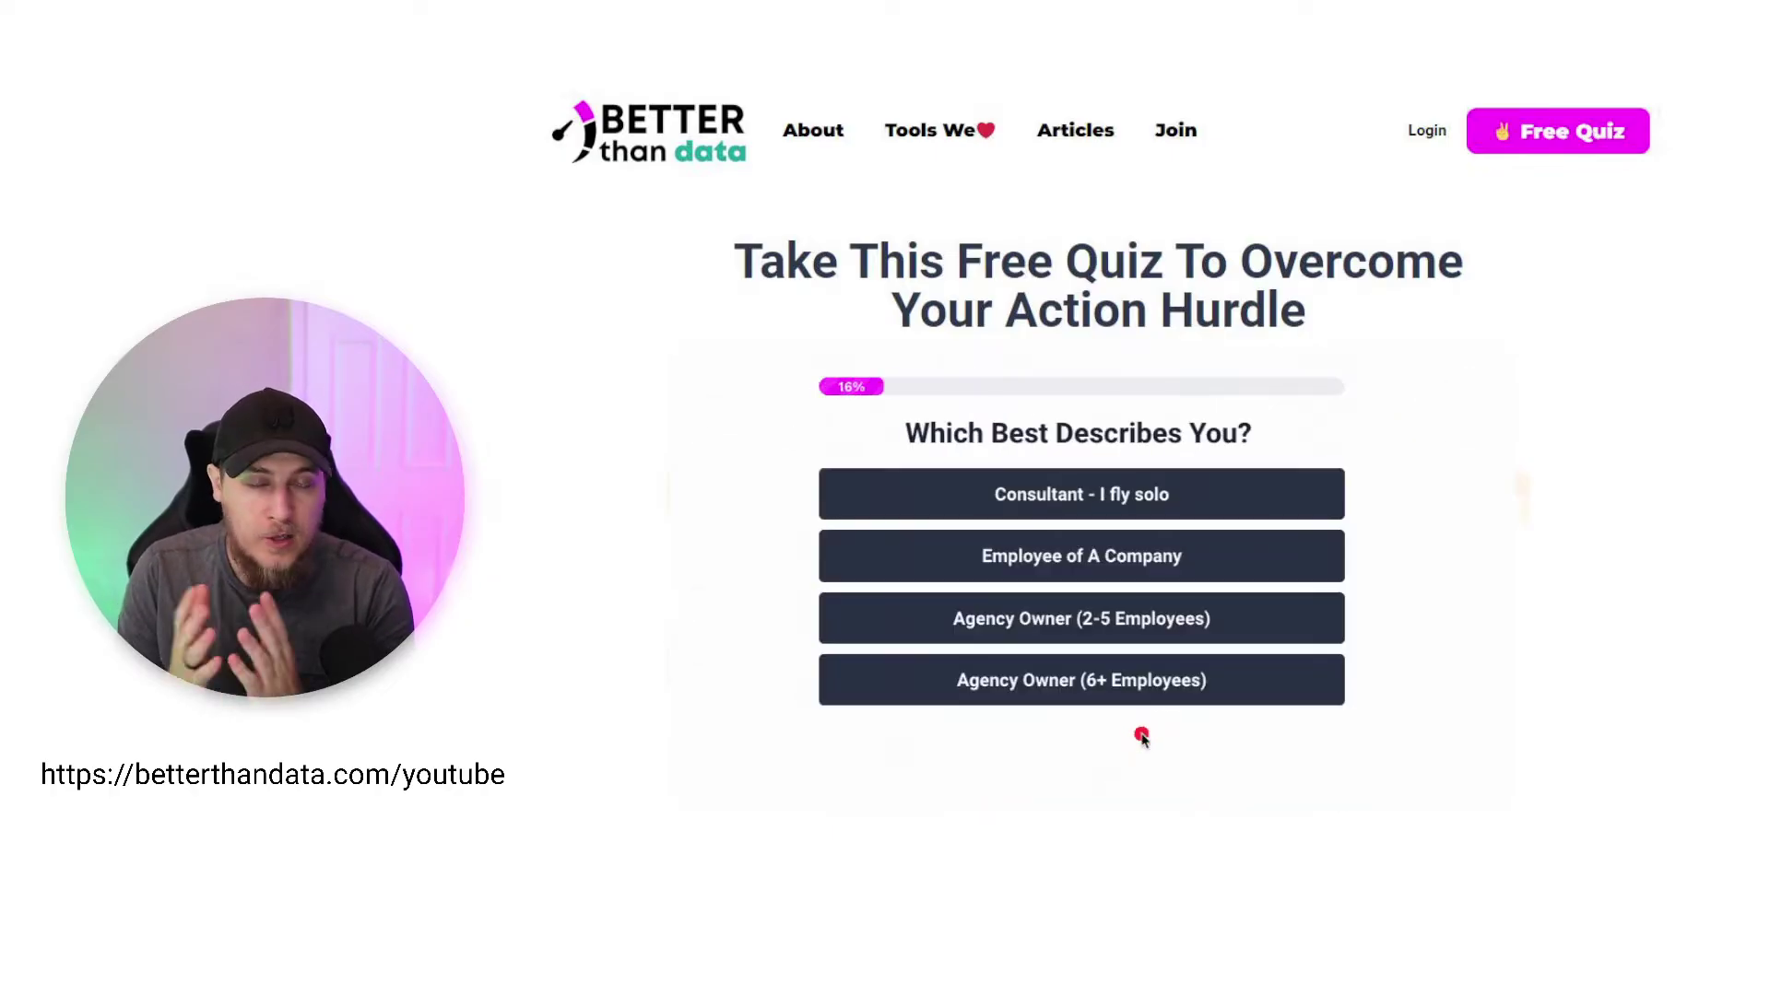
click(1090, 502)
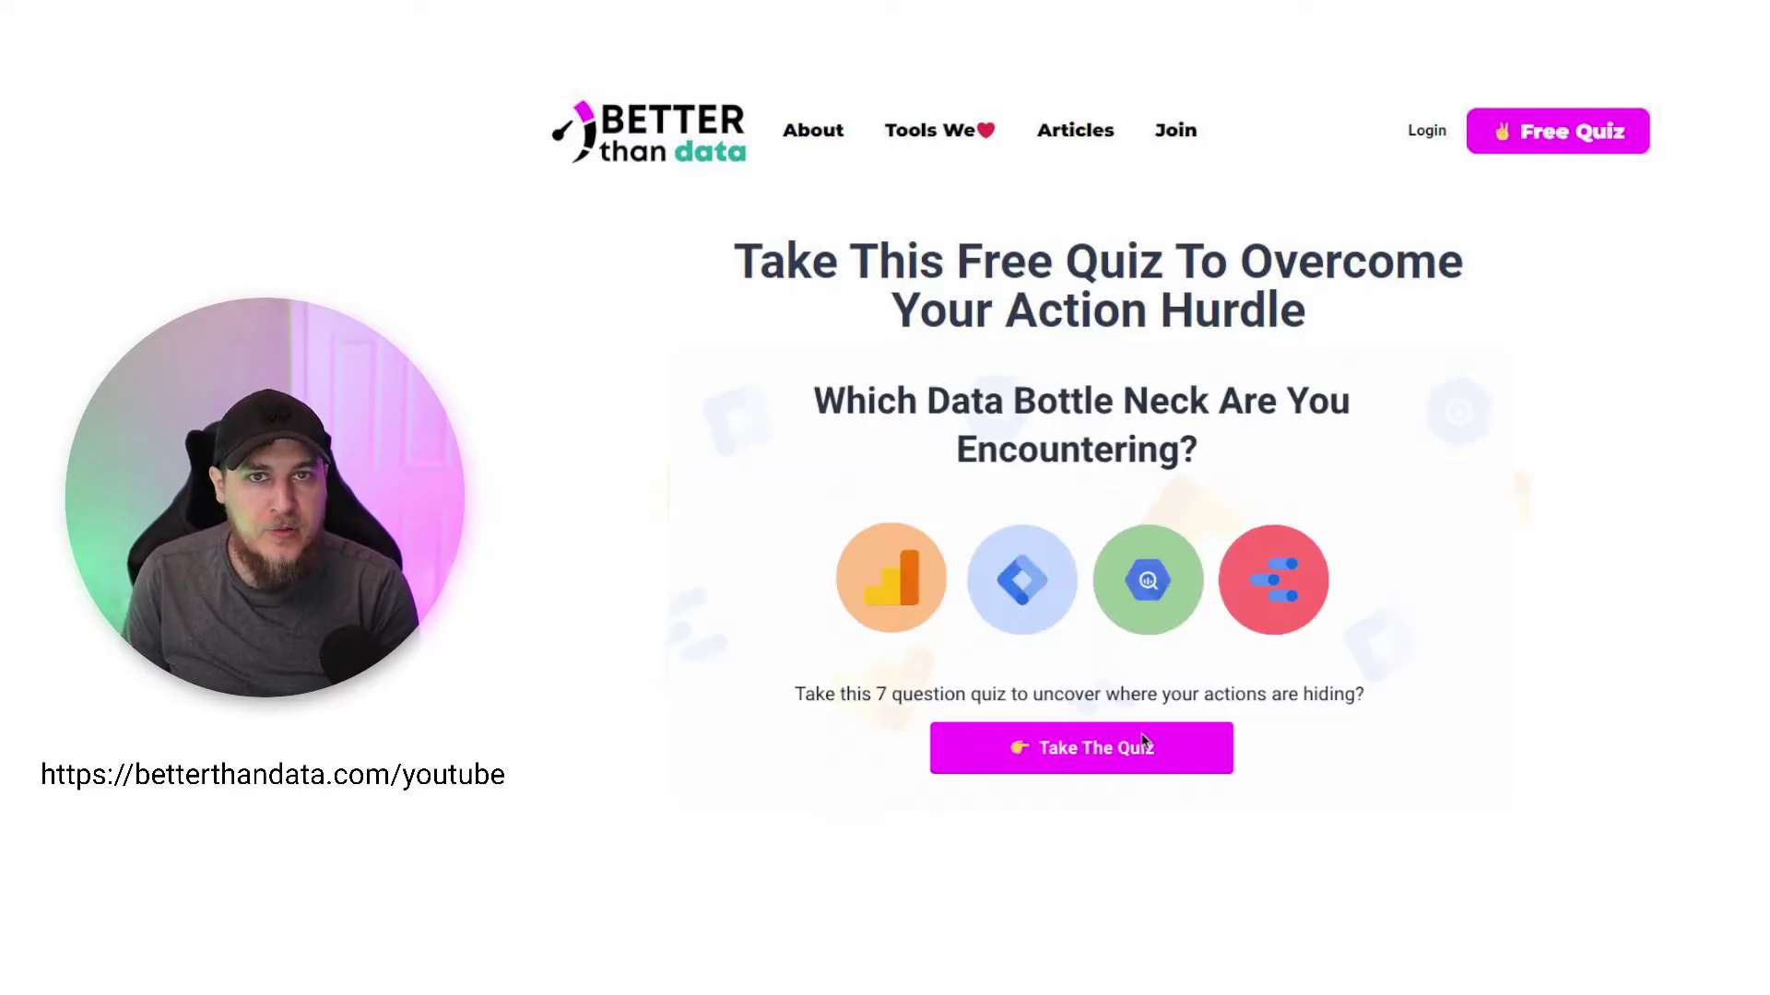
click(1141, 737)
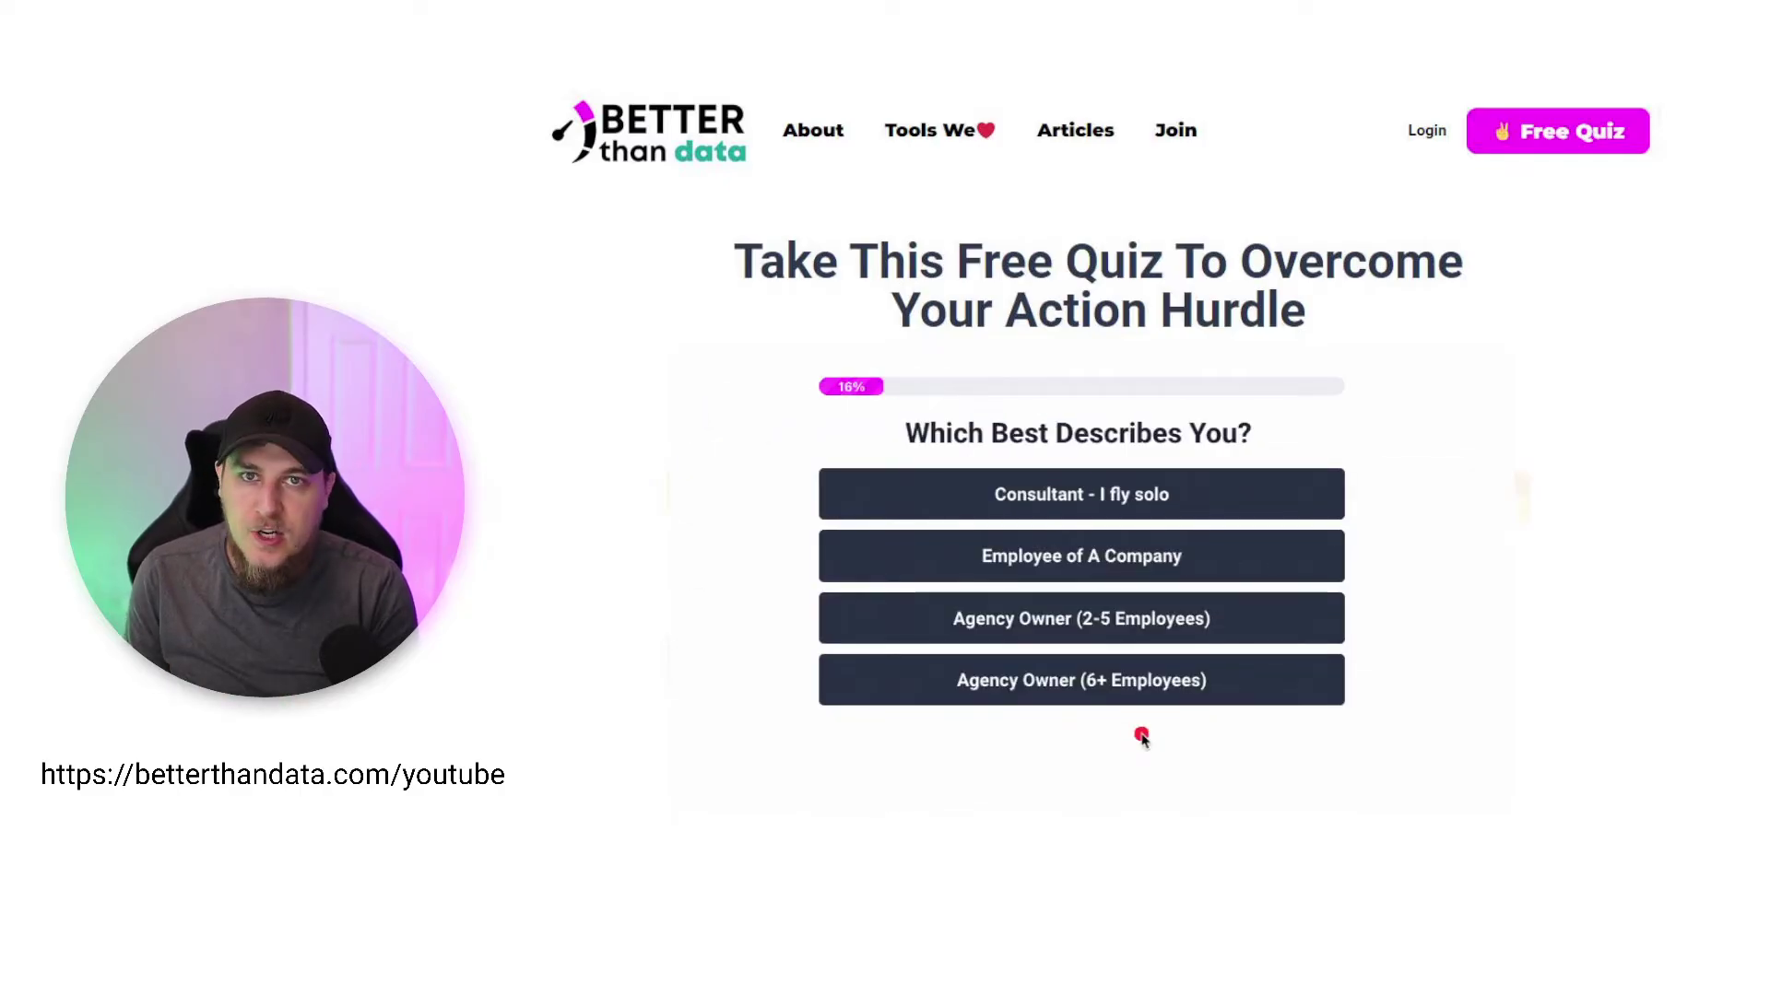
click(1090, 503)
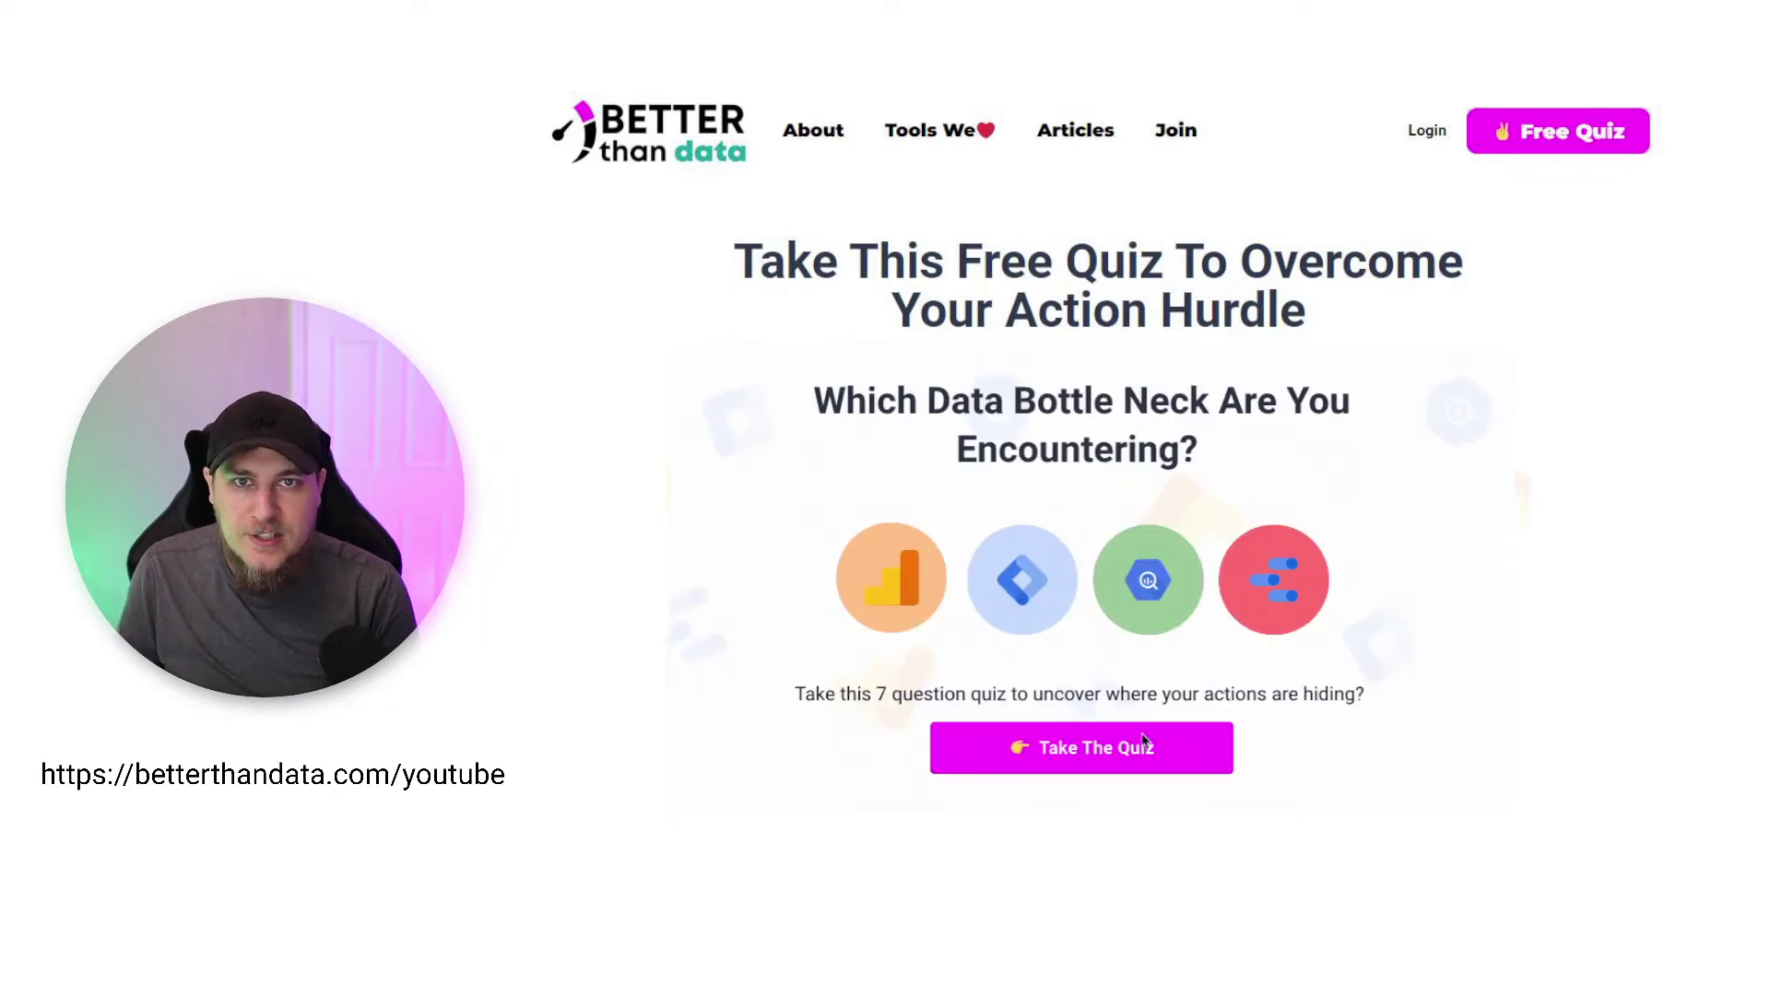
click(1141, 737)
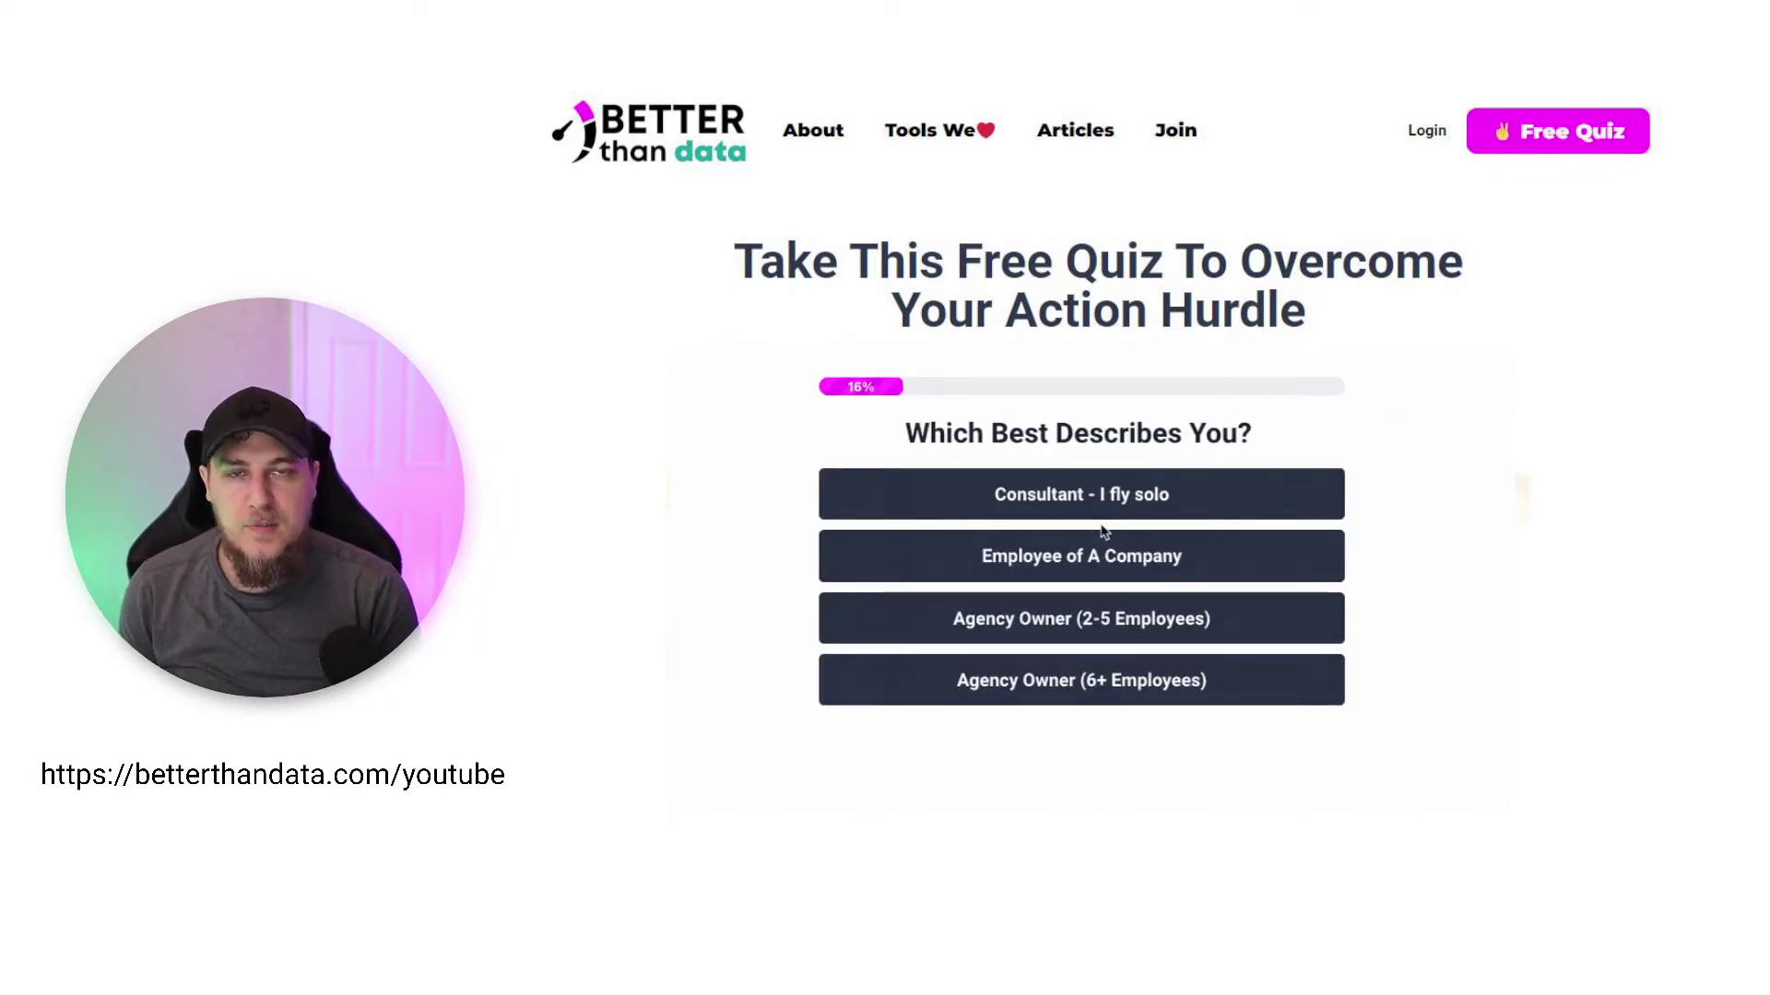
click(1094, 494)
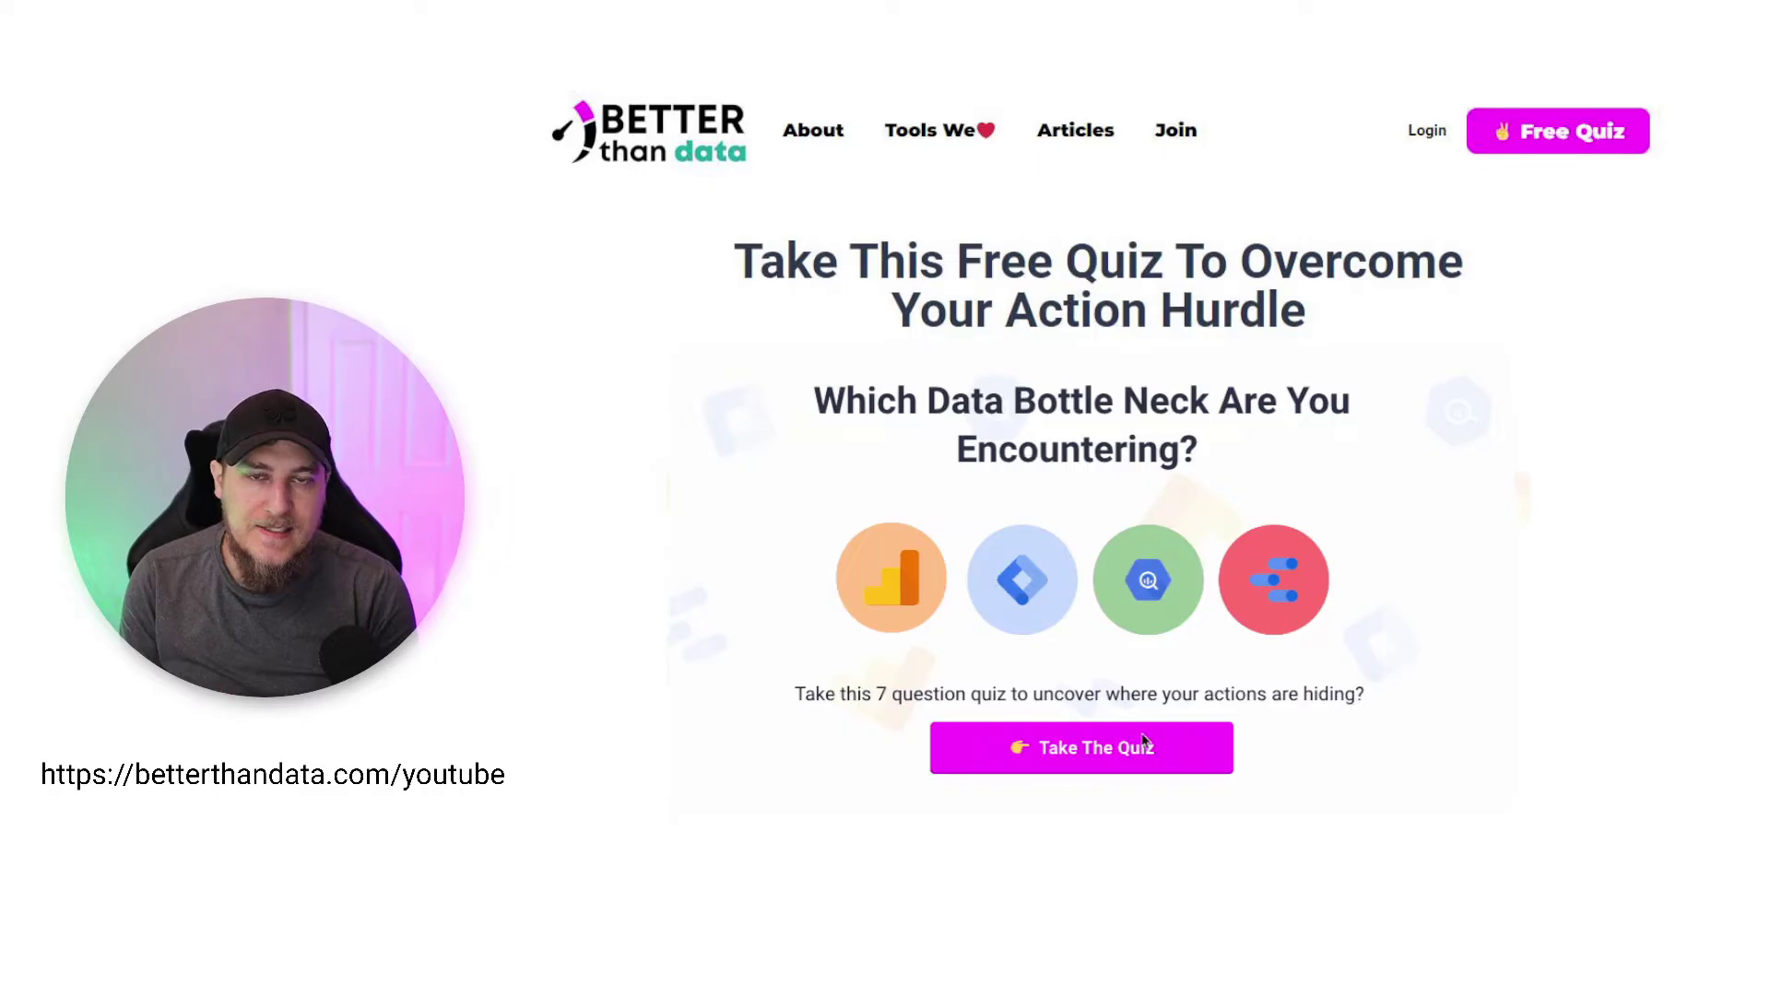
click(1141, 738)
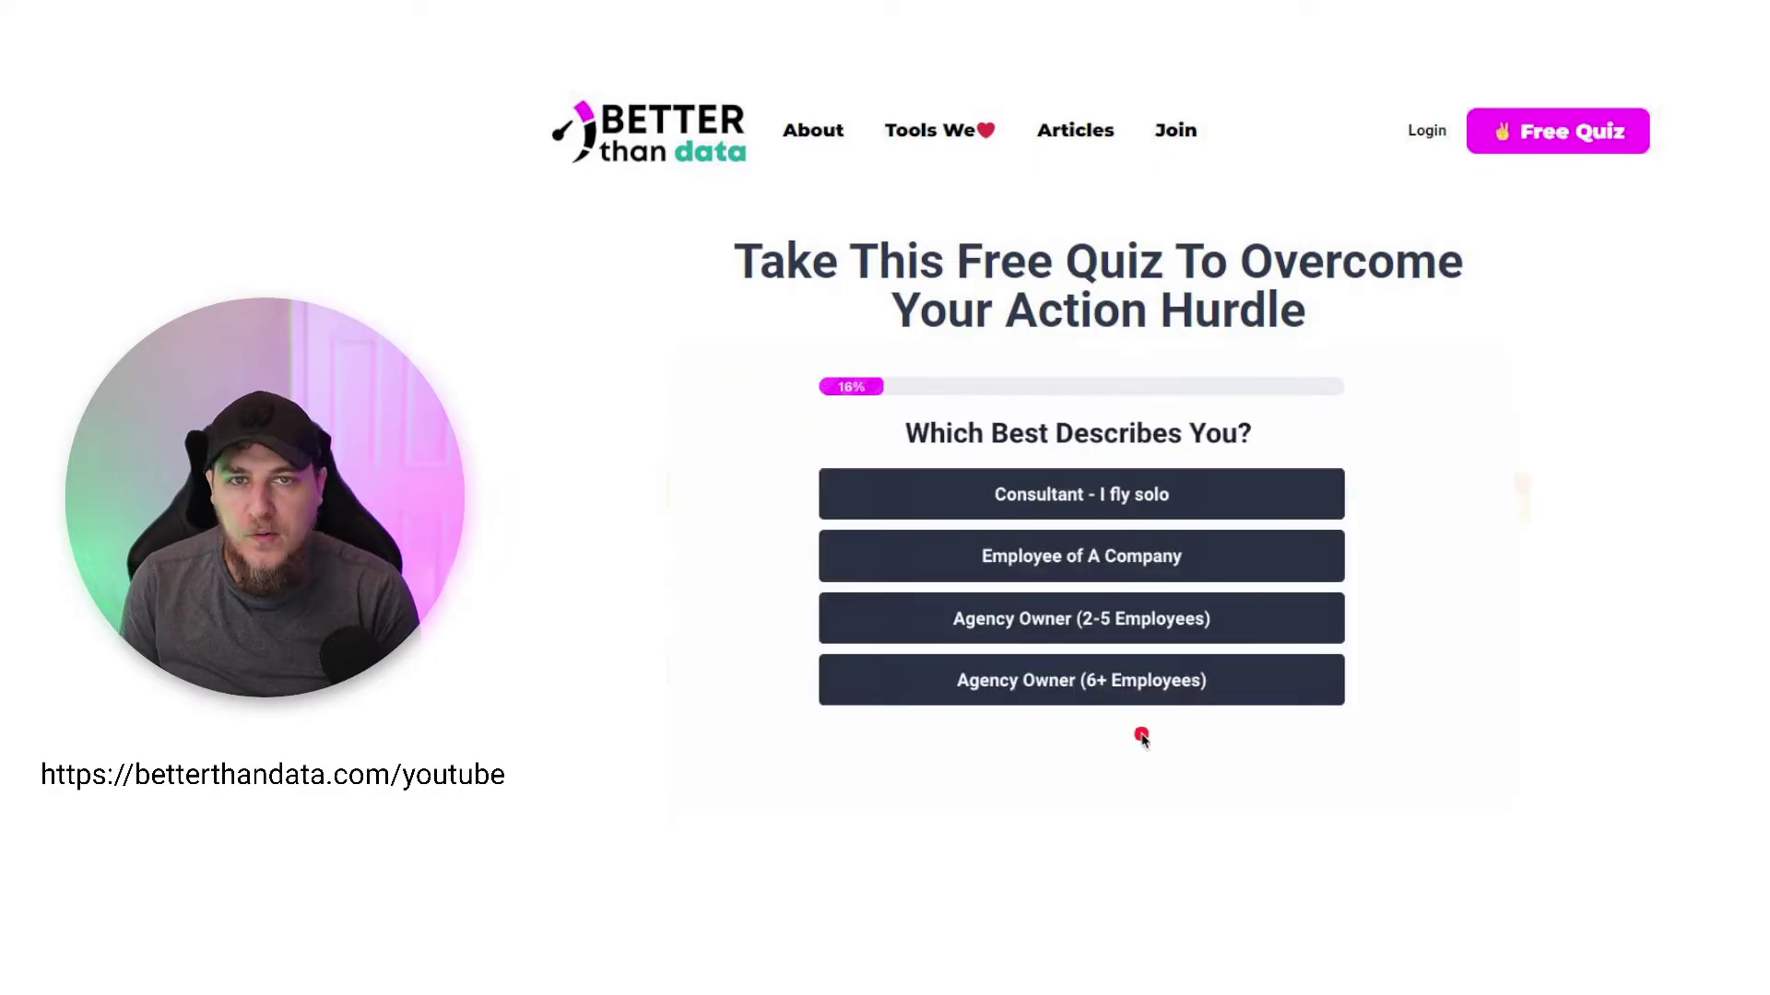
click(1091, 505)
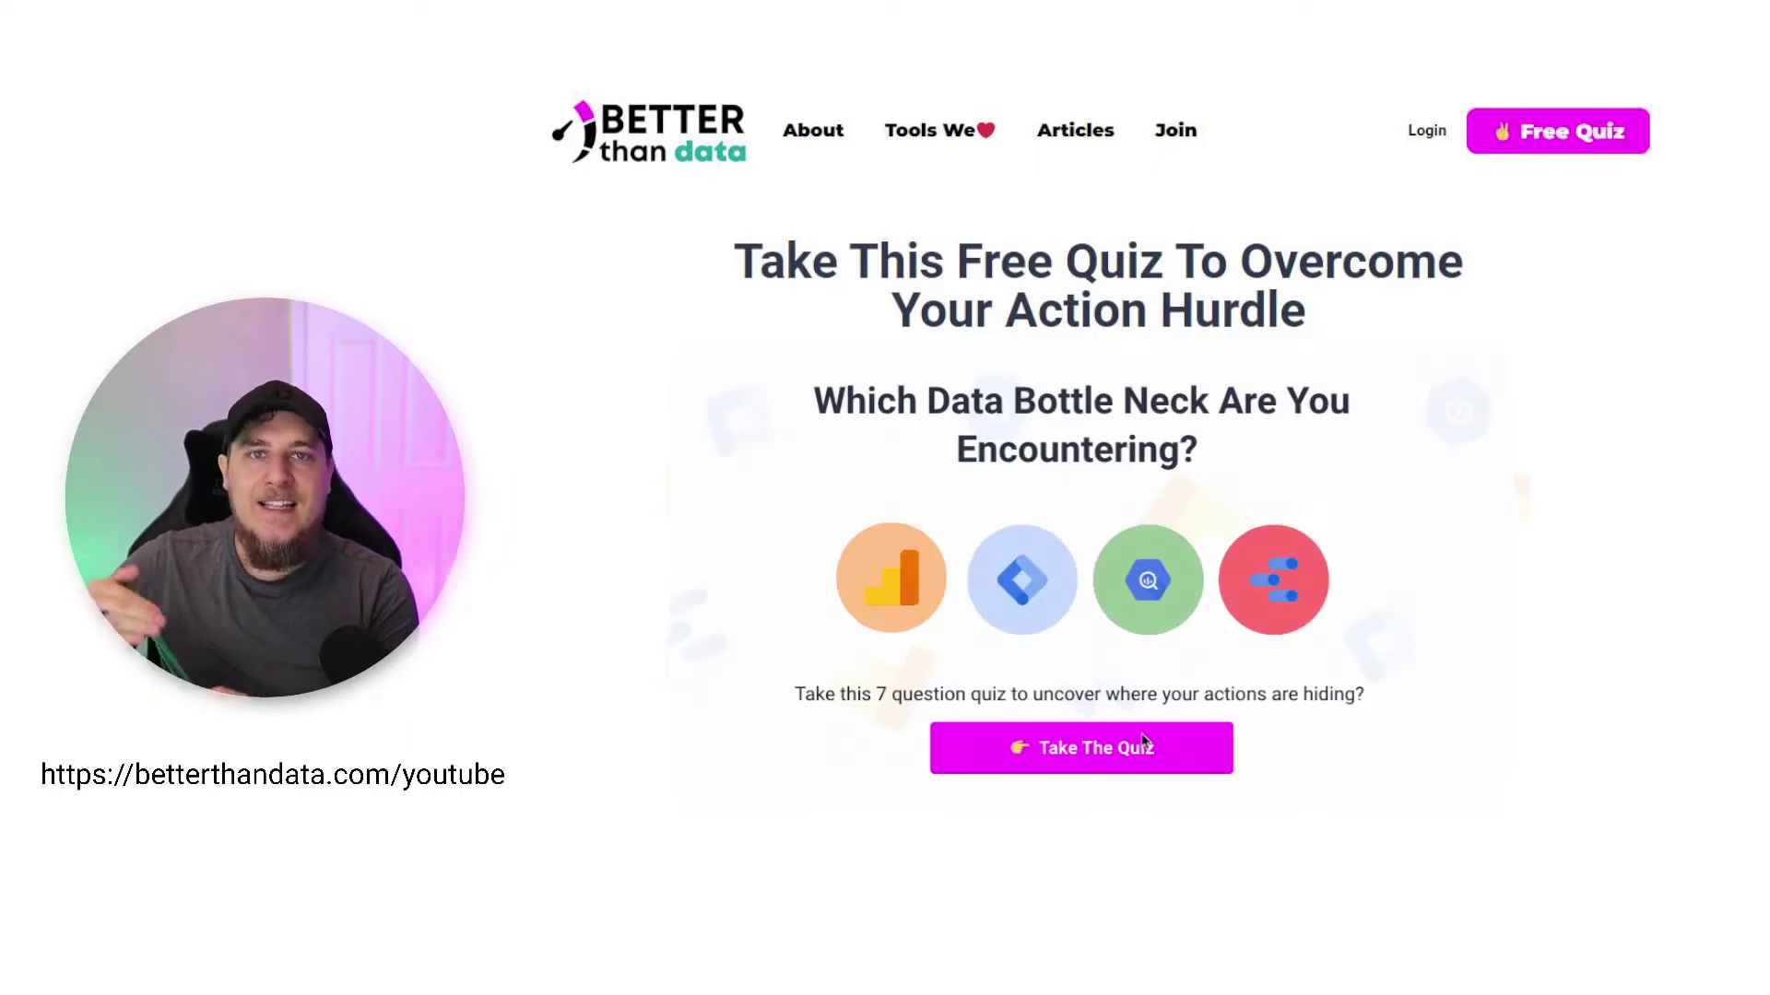
click(1142, 738)
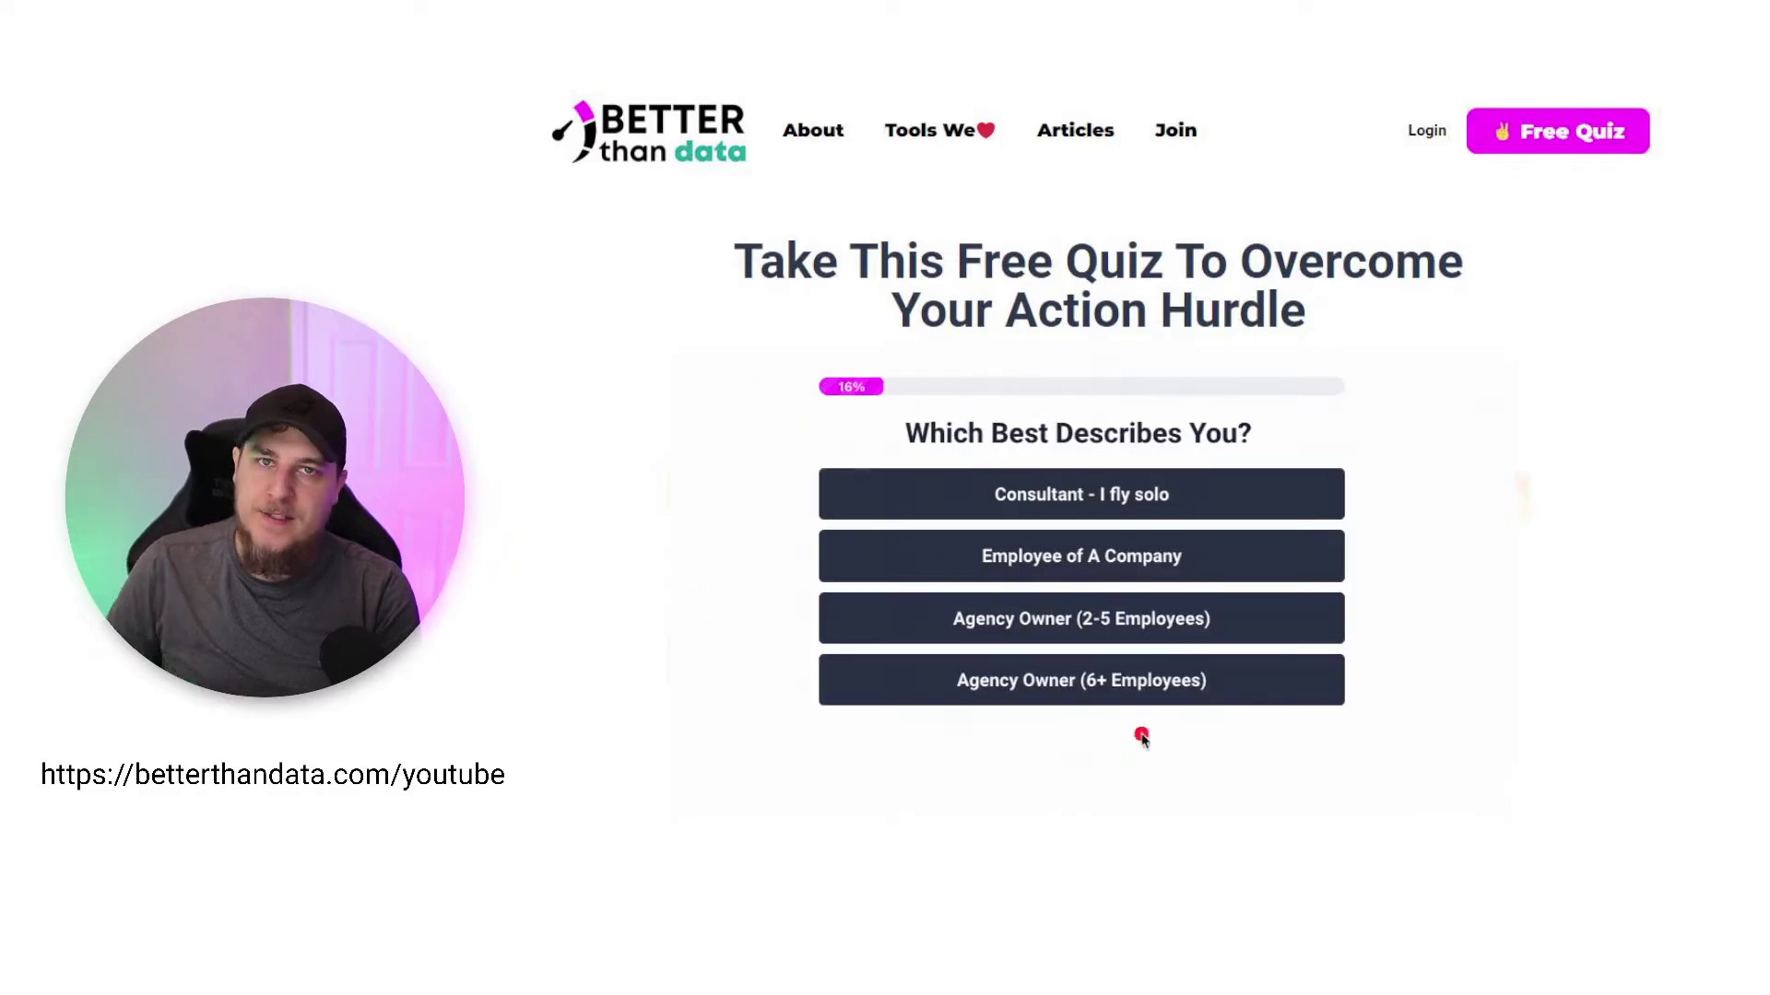
click(1091, 506)
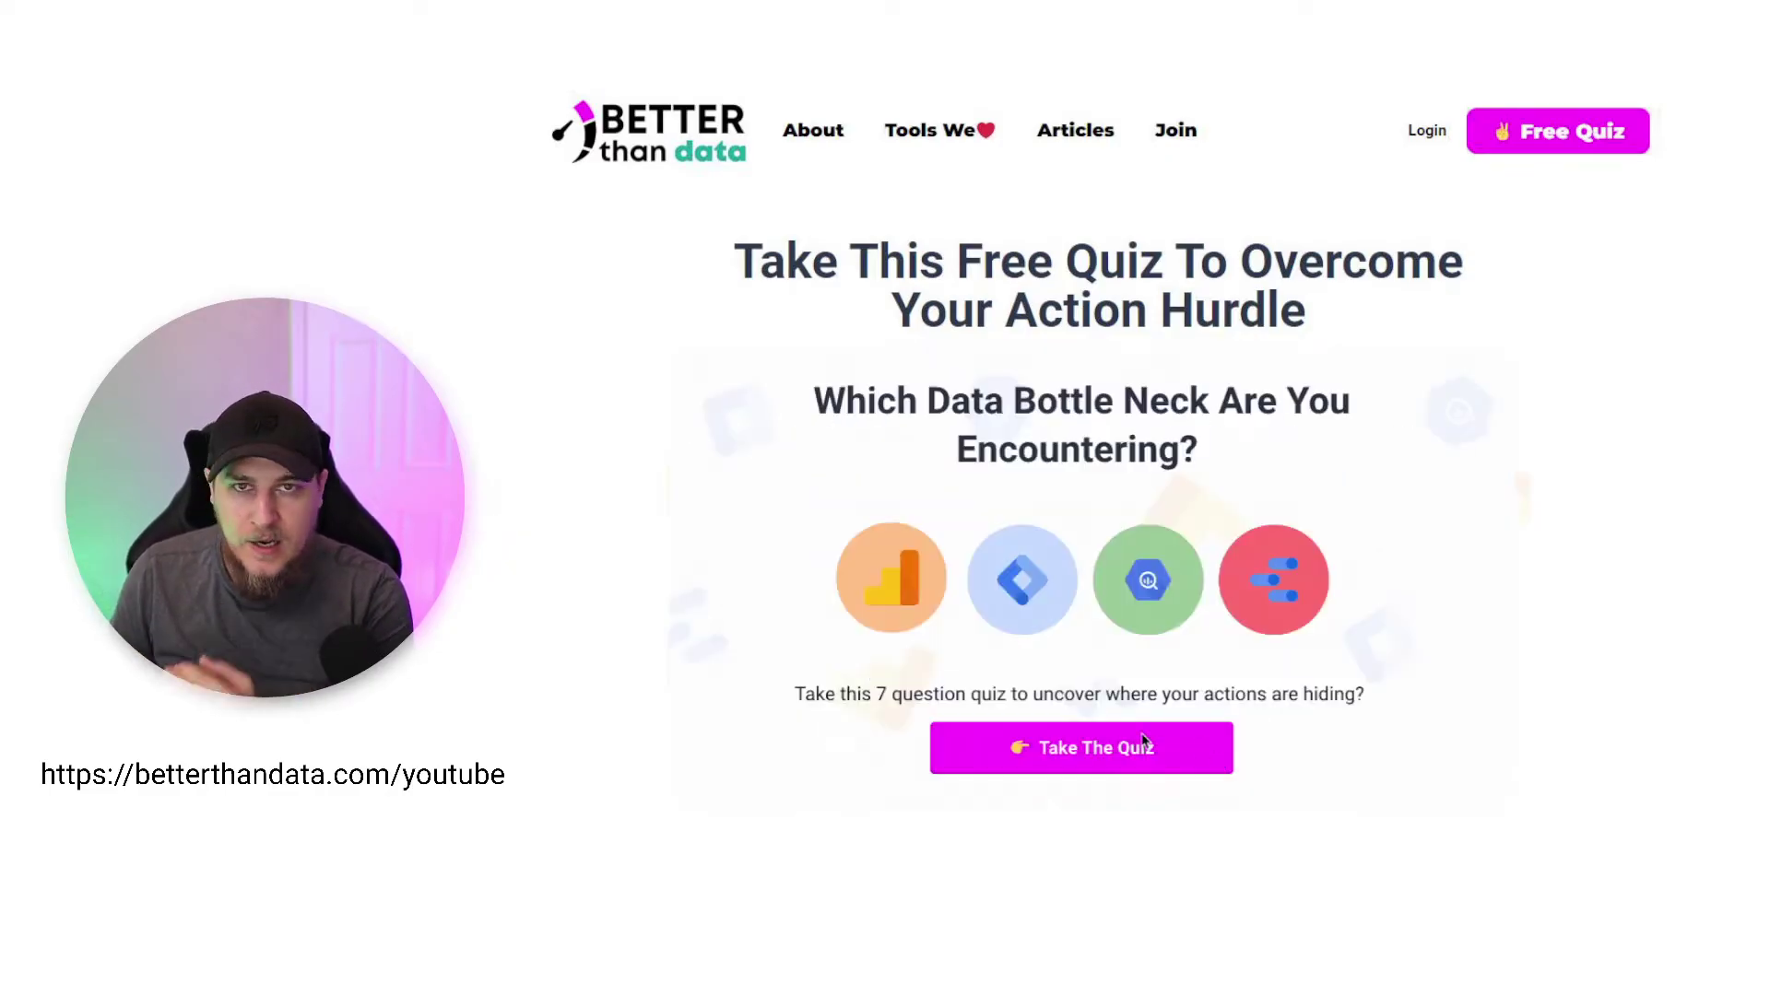
click(1139, 737)
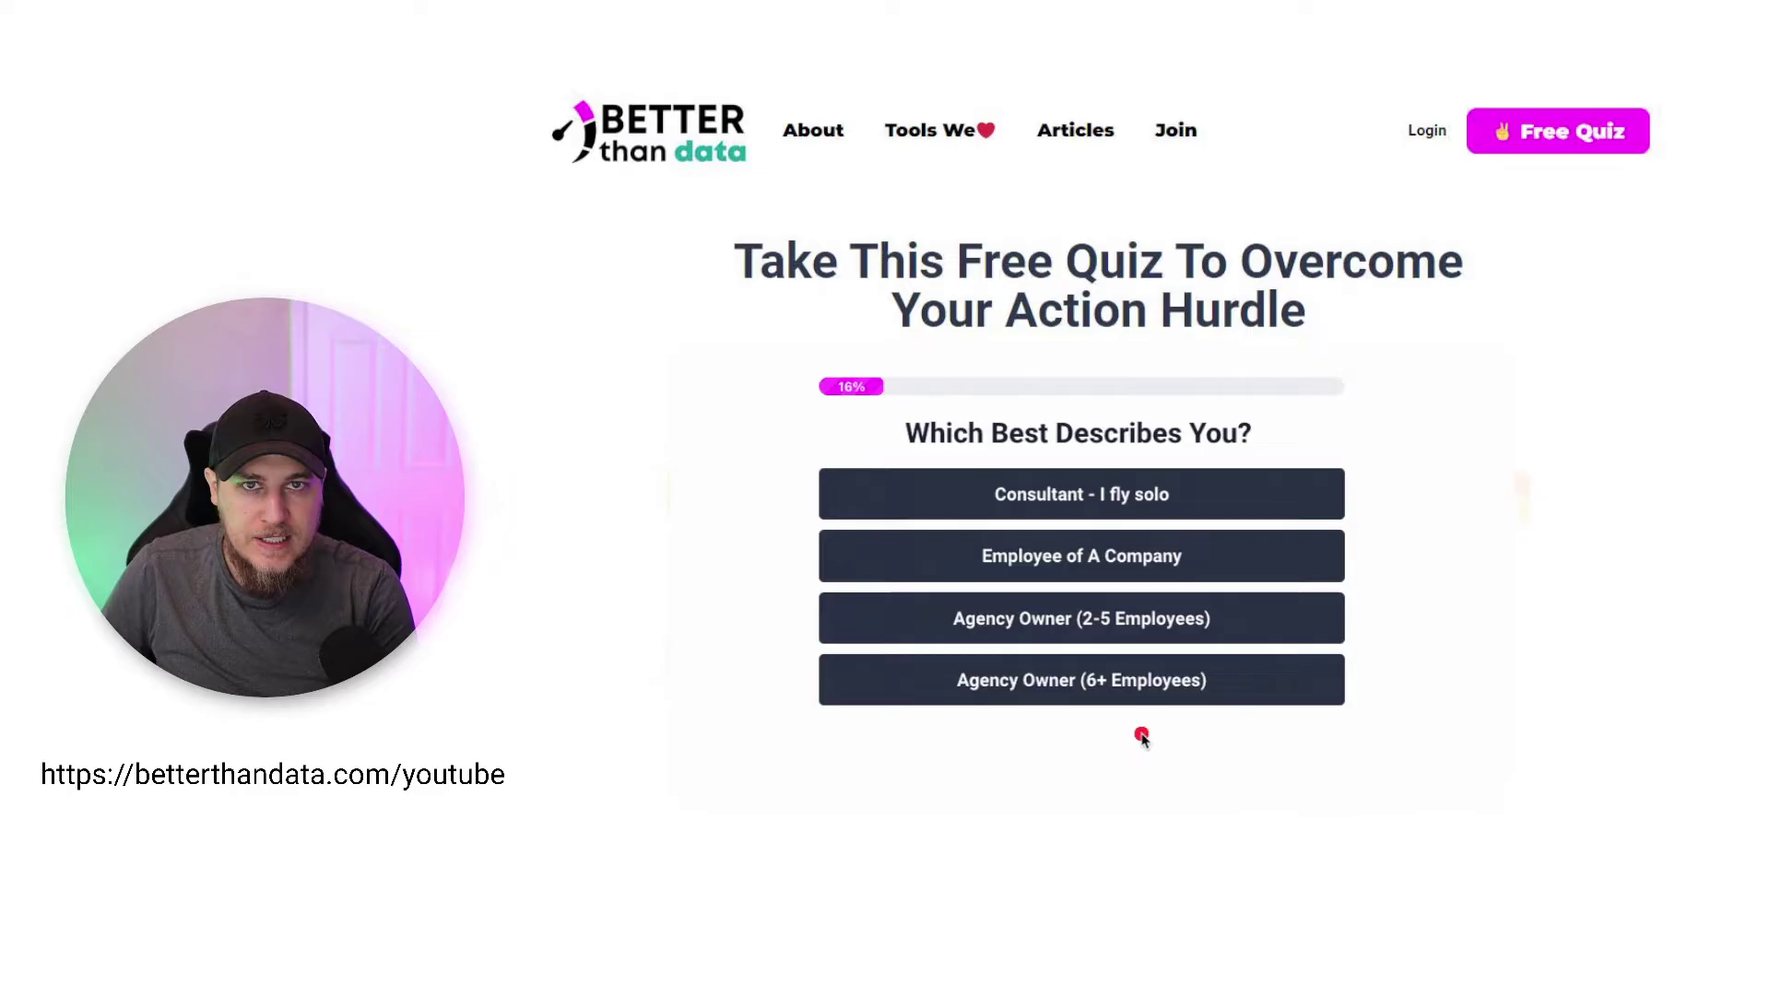
click(1094, 495)
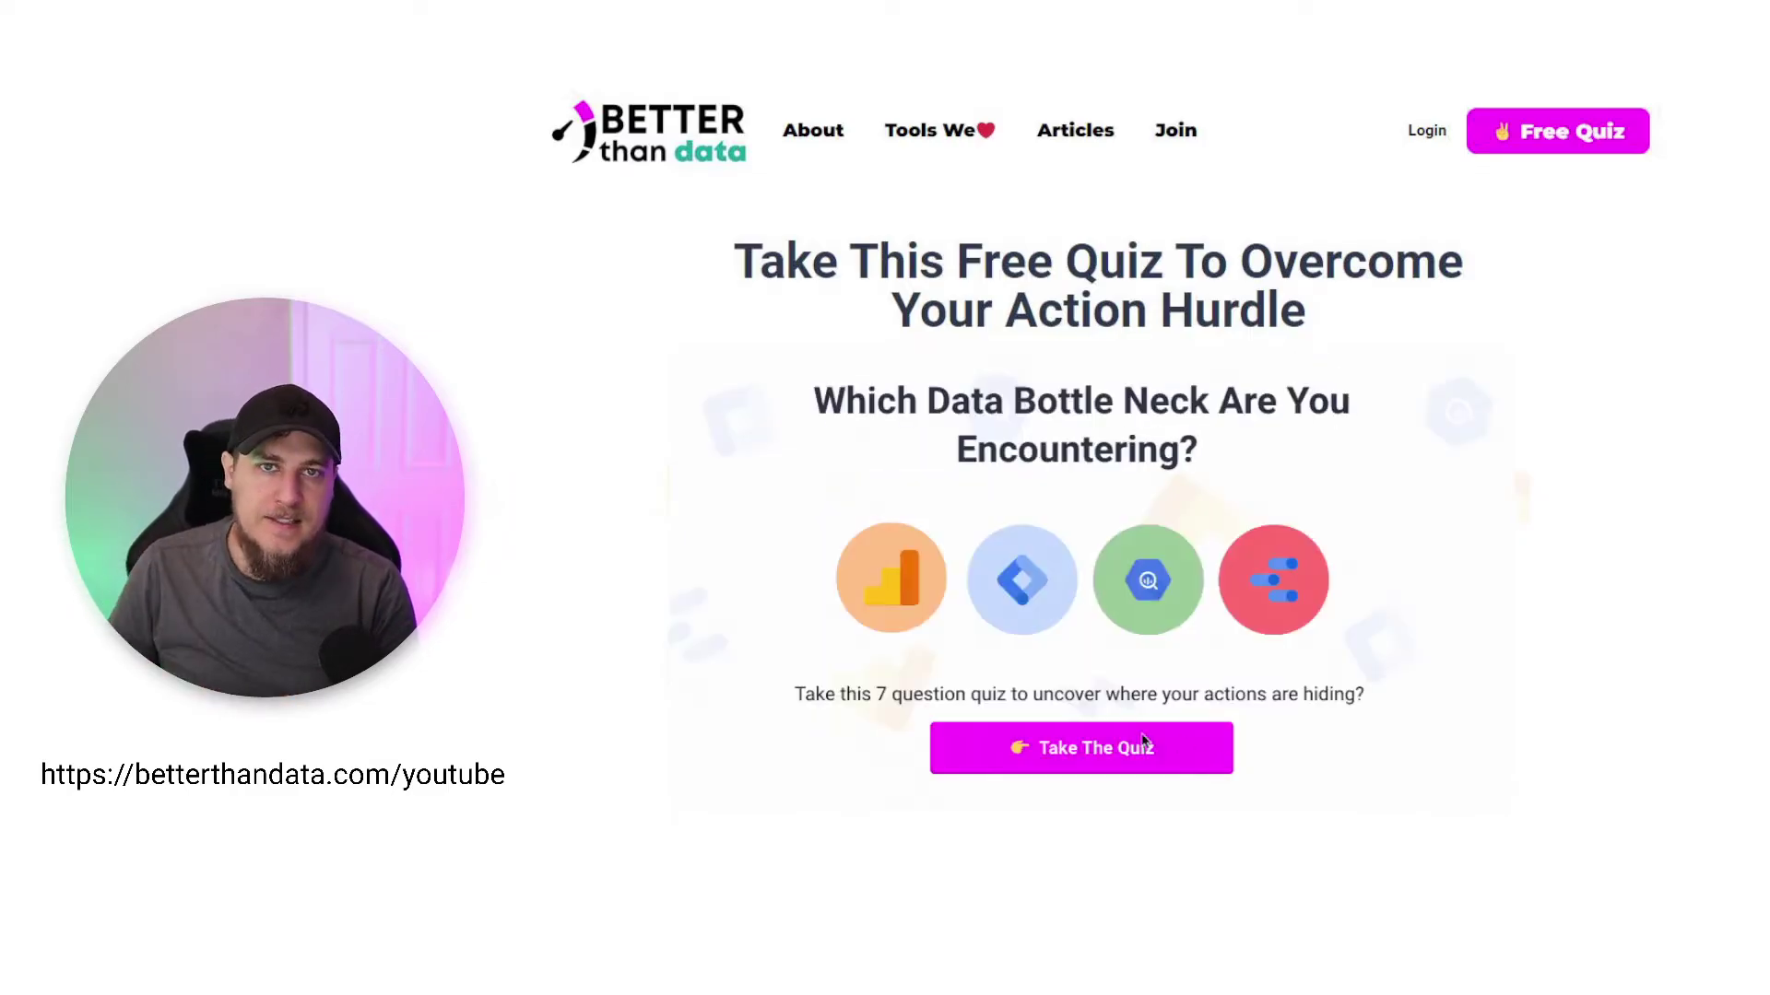
click(1139, 738)
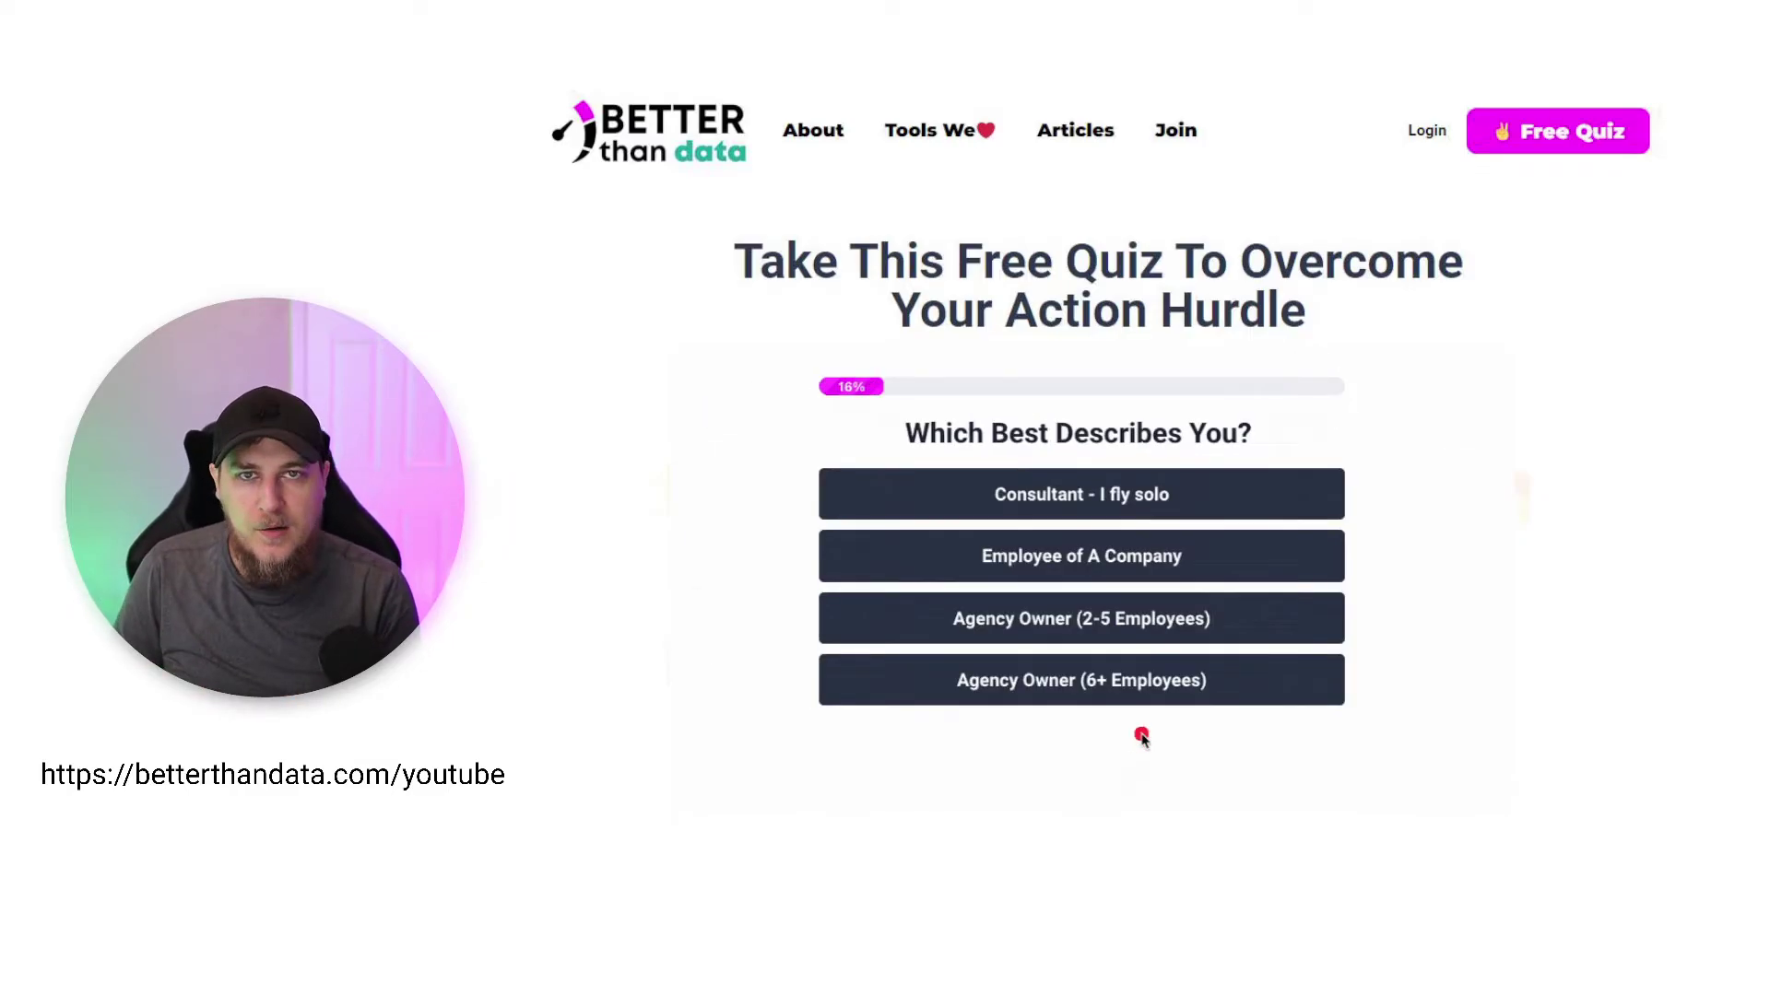
click(1094, 503)
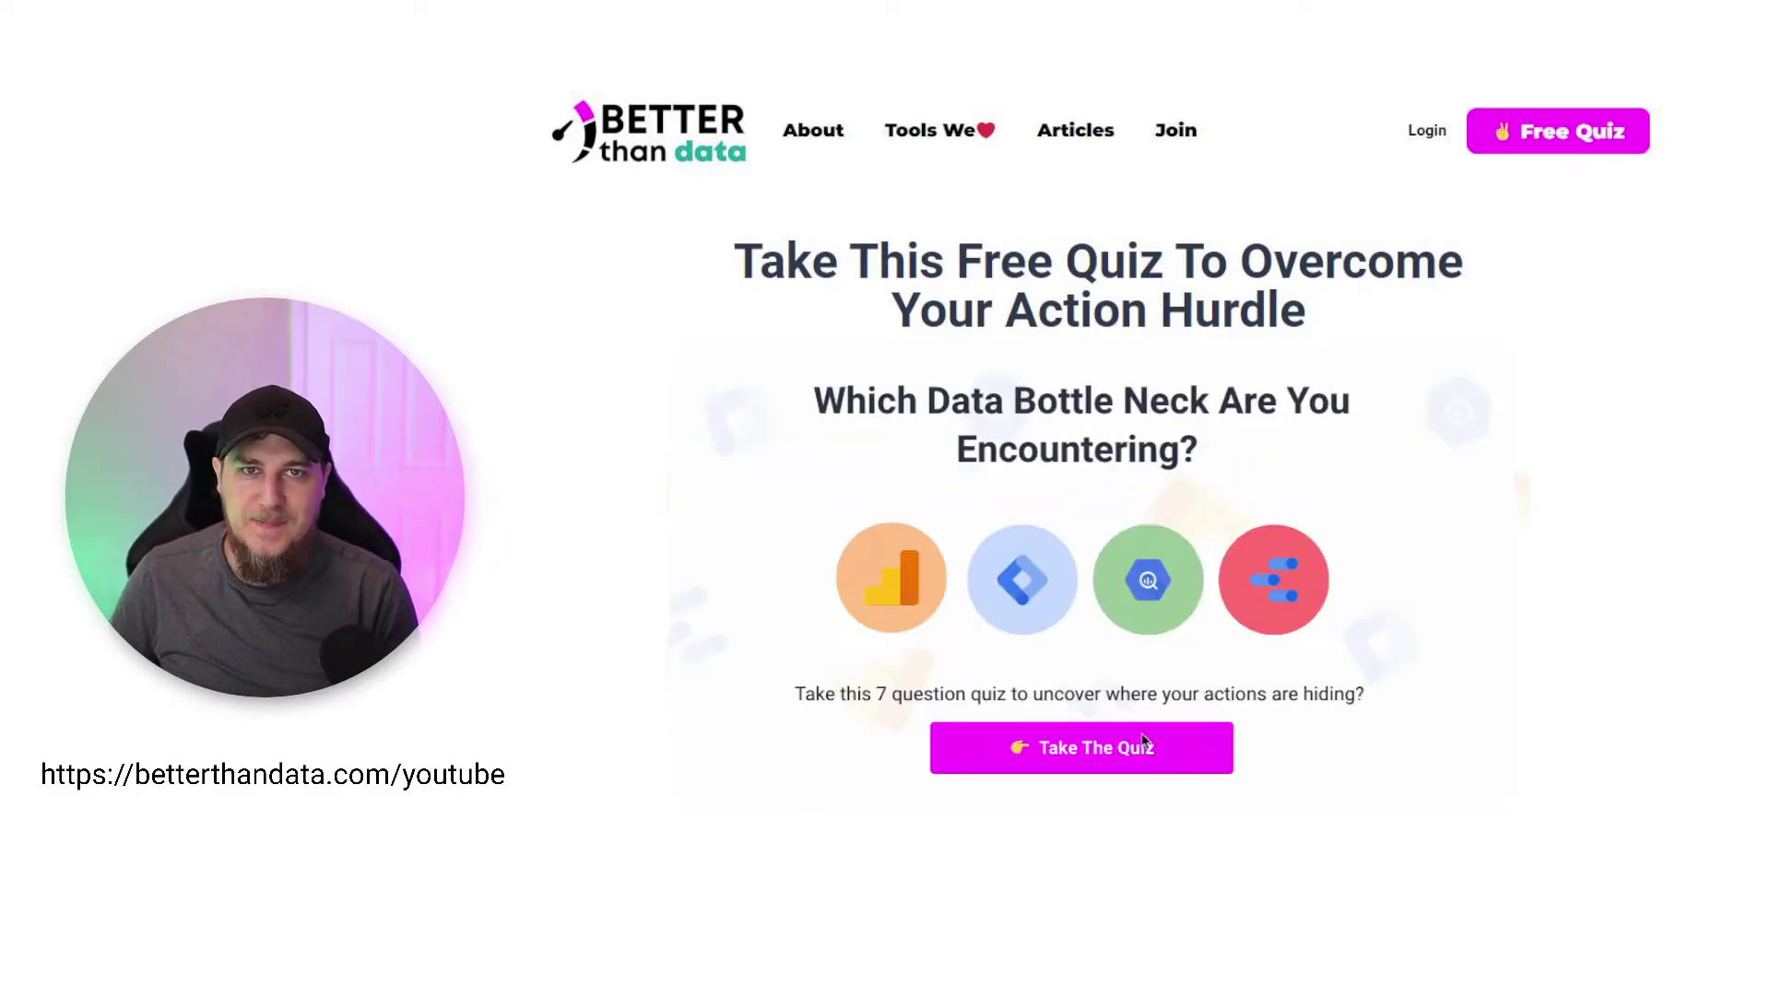
click(1139, 738)
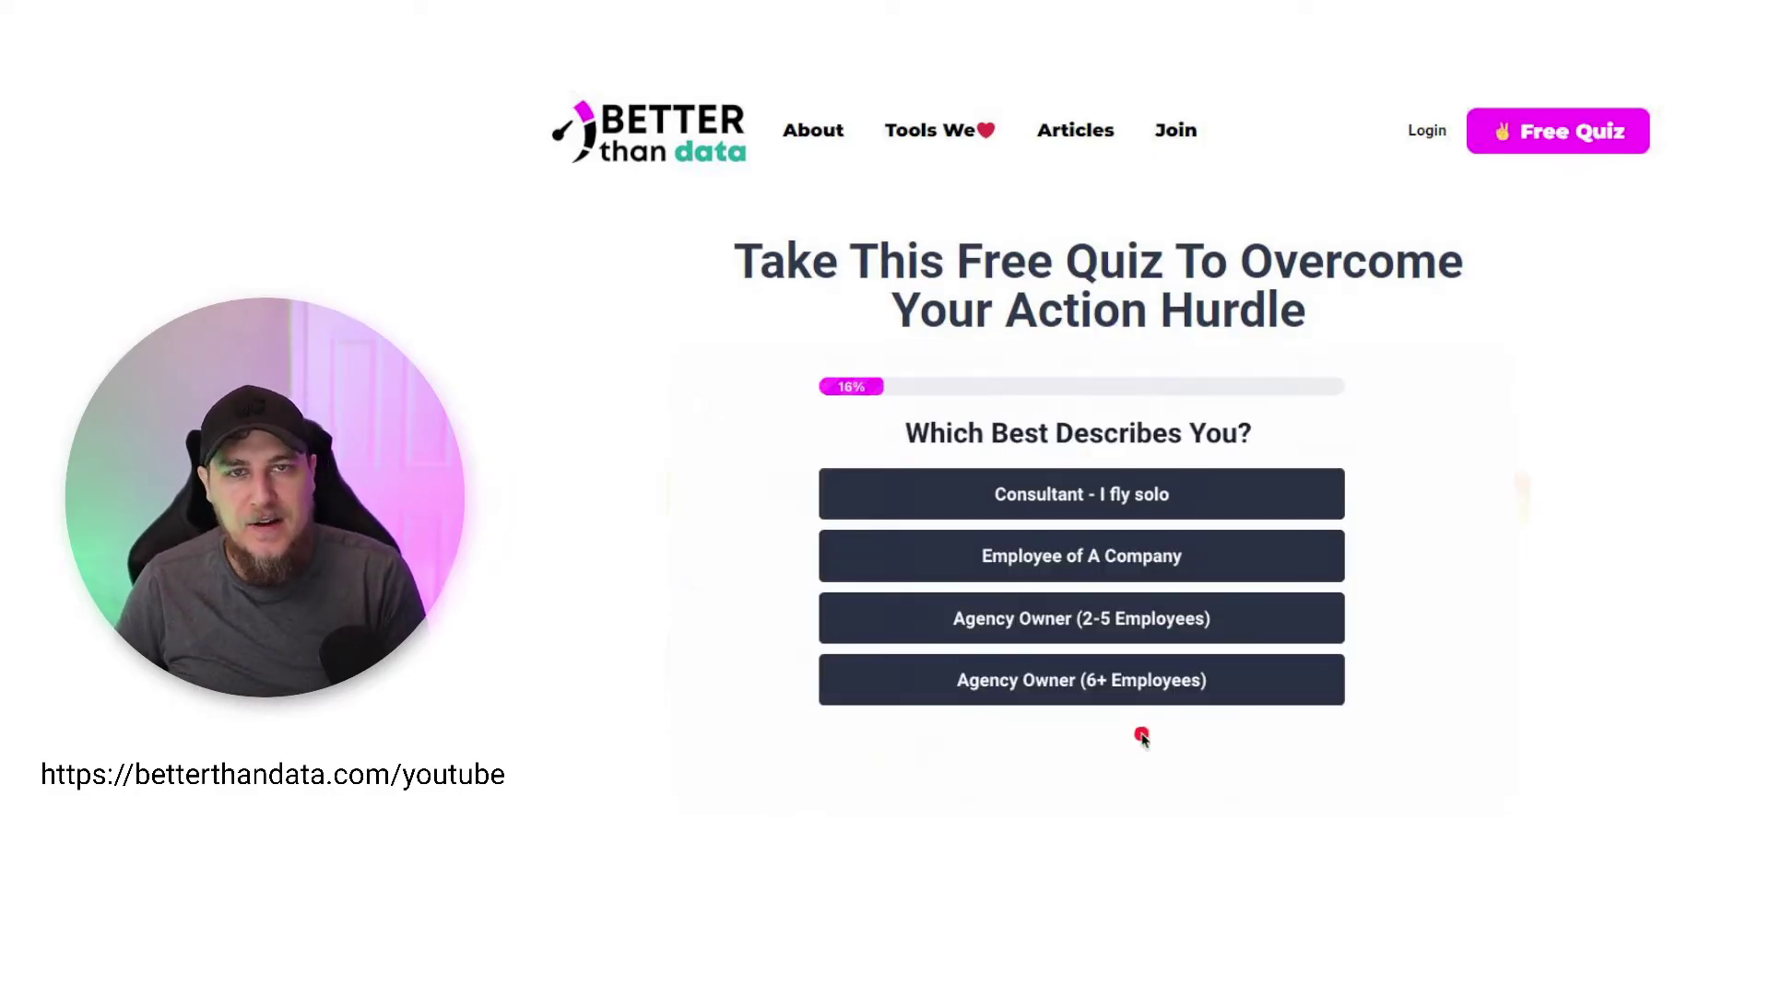
click(1092, 503)
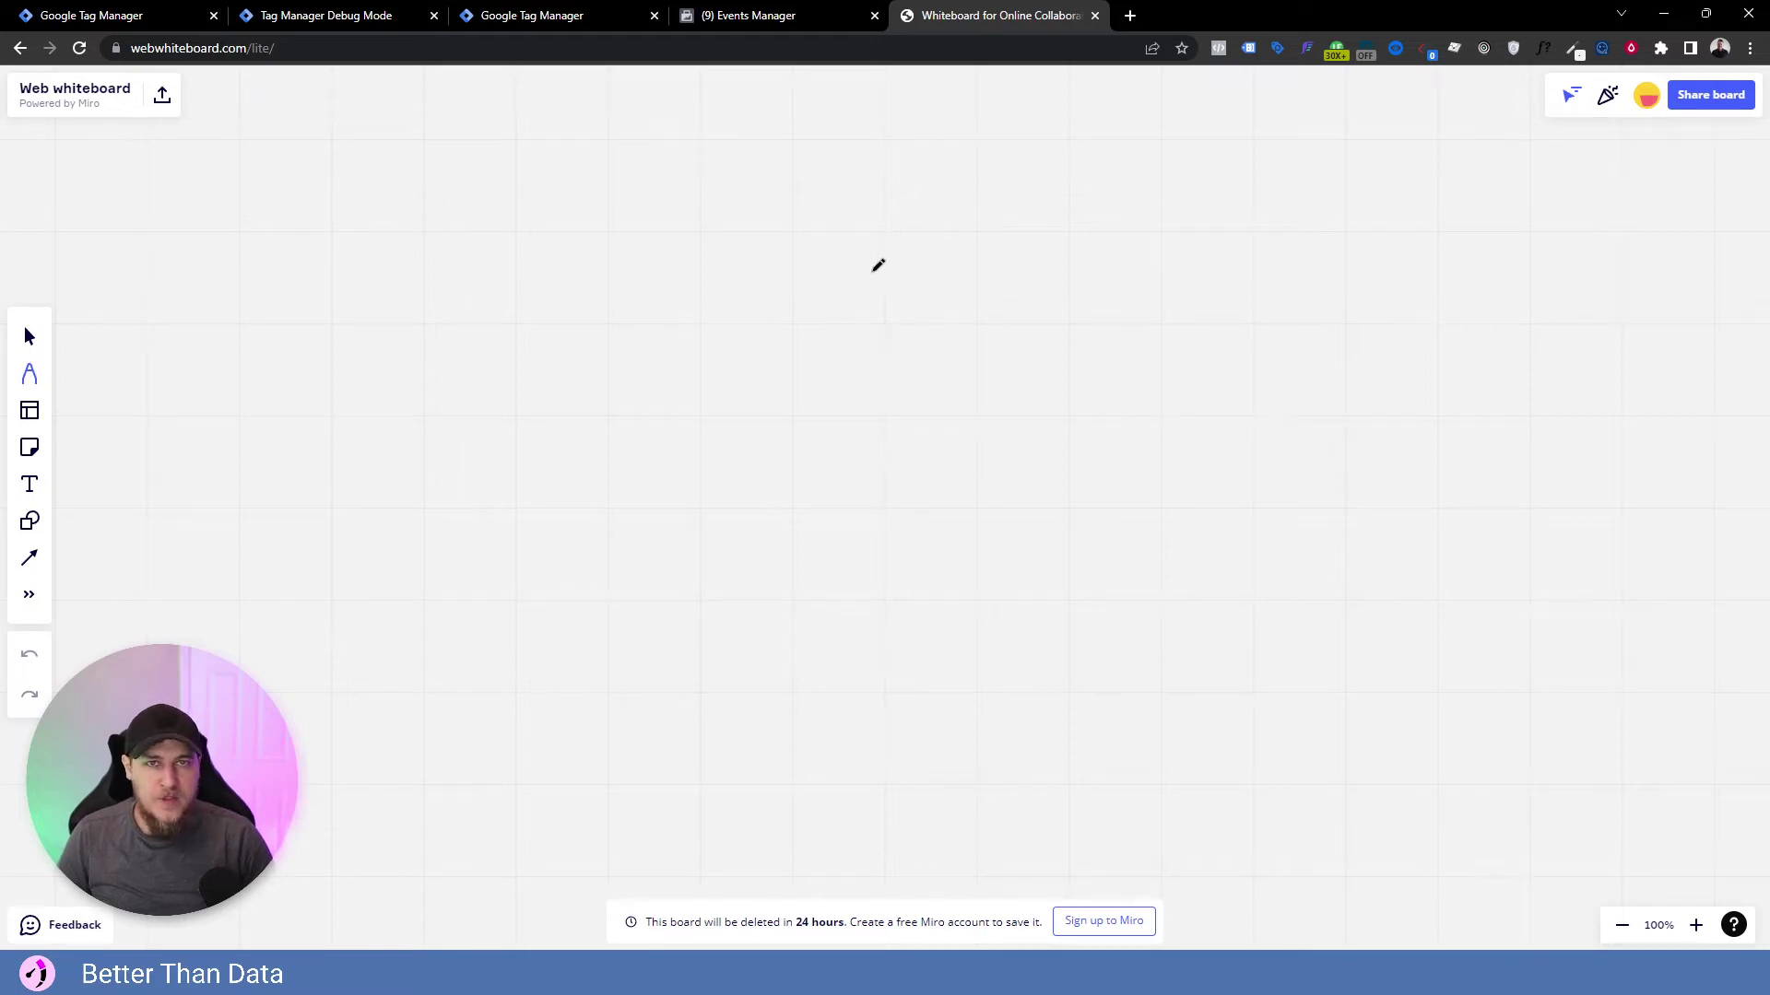
Draw a circled FB in the centre and handwrite Pixel to its left.
mouse_move(823, 338)
mouse_down()
mouse_move(747, 374)
mouse_move(842, 323)
mouse_move(802, 339)
mouse_move(791, 428)
mouse_up()
mouse_move(784, 376)
mouse_down()
mouse_move(822, 374)
mouse_move(834, 398)
mouse_move(841, 384)
mouse_move(861, 415)
mouse_move(848, 421)
mouse_up()
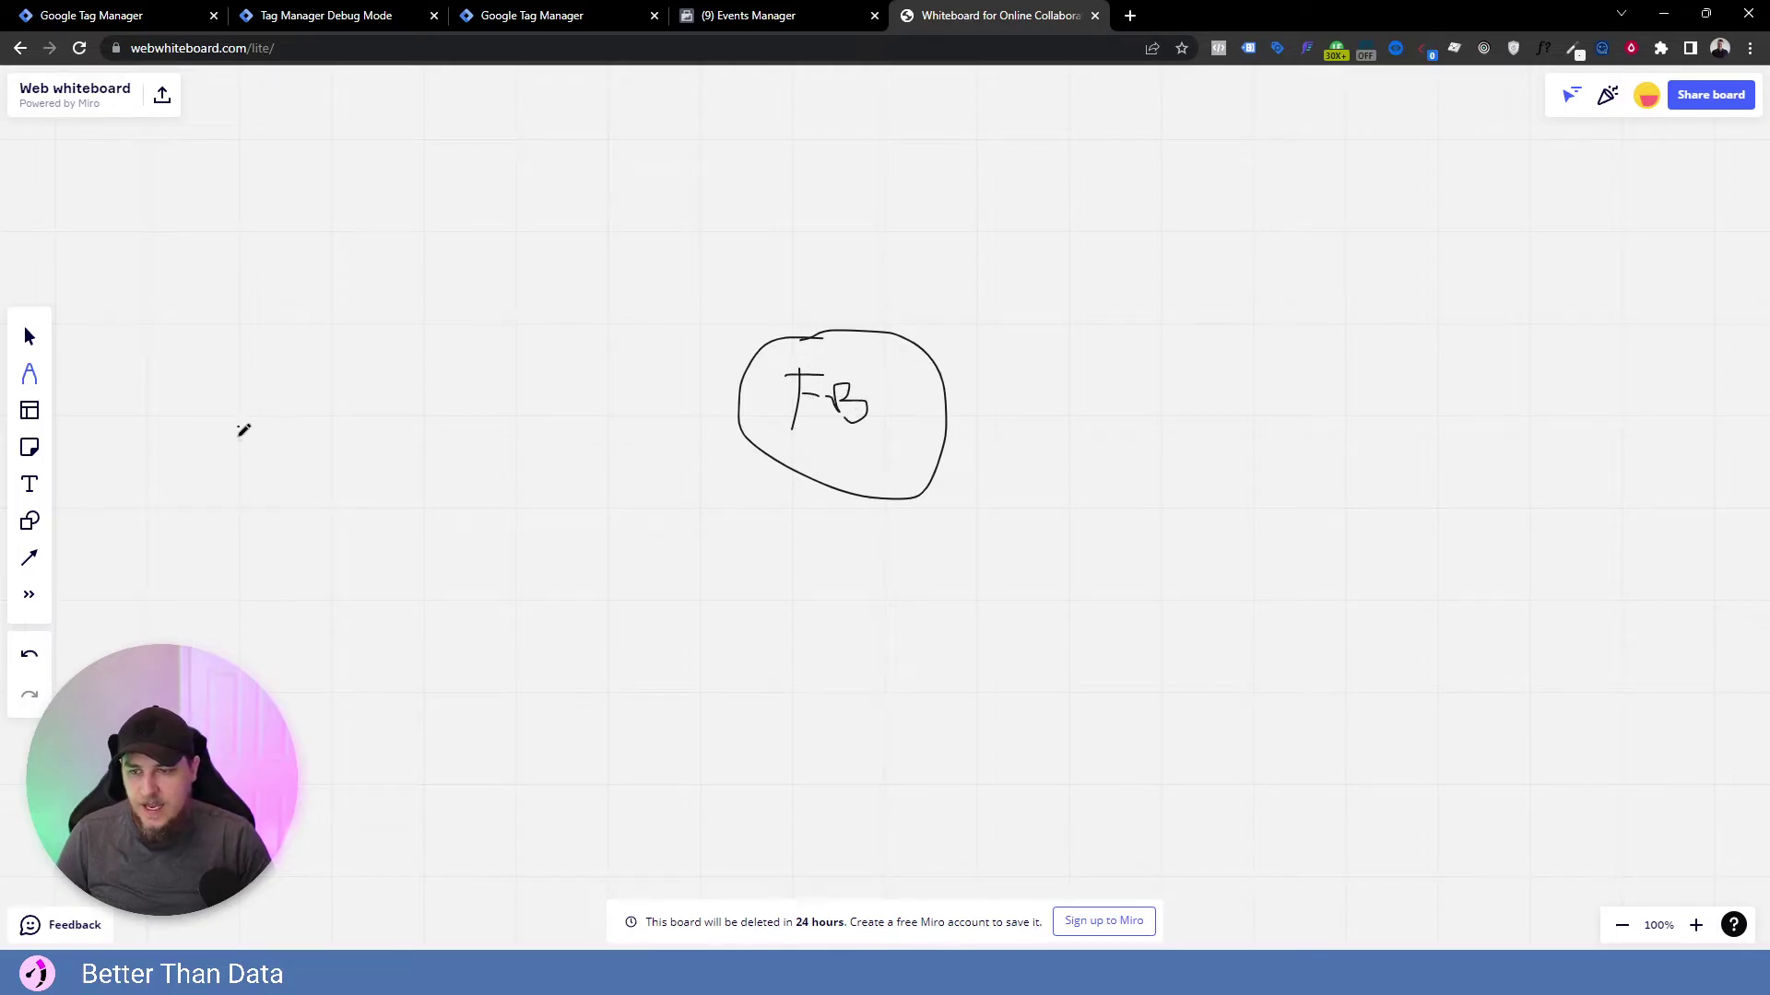
drag(226, 426, 231, 484)
mouse_move(228, 426)
mouse_down()
mouse_move(257, 423)
mouse_move(241, 452)
mouse_up()
drag(273, 442, 293, 472)
drag(284, 441, 359, 481)
mouse_move(365, 426)
mouse_down()
mouse_move(368, 480)
mouse_move(718, 407)
mouse_move(705, 451)
mouse_up()
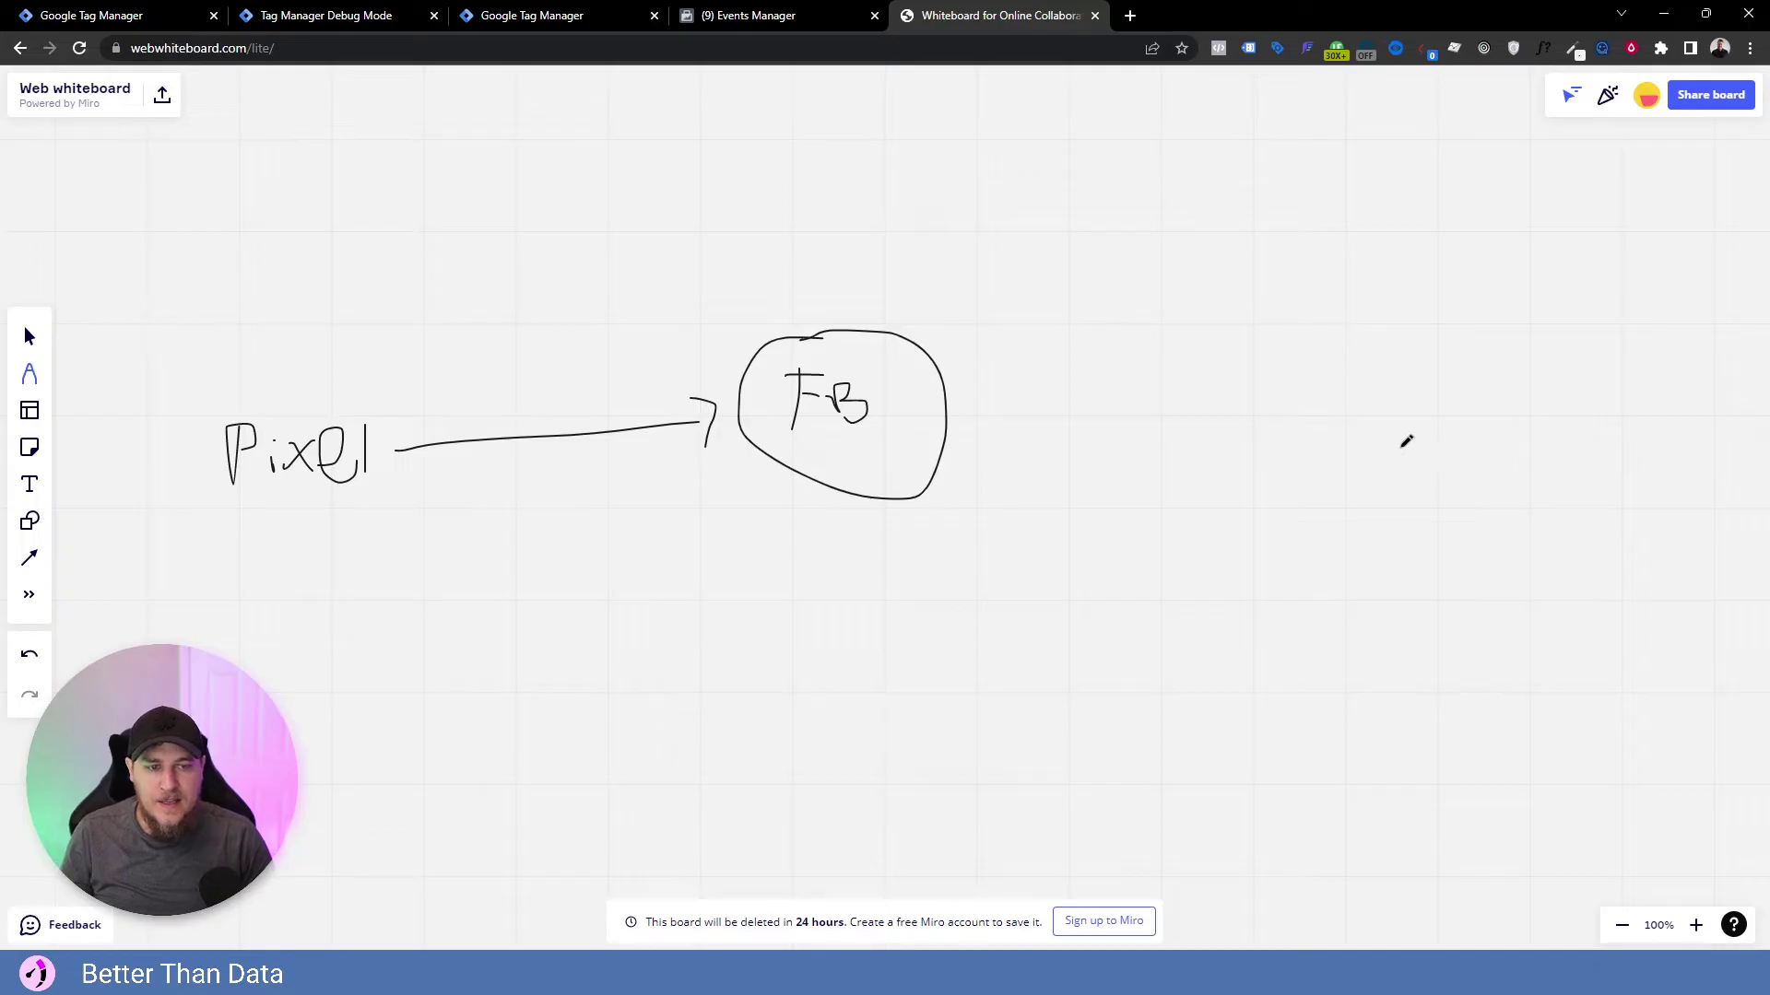
Write Server-Side Conversions API right of FB with an arrow pointing into FB.
mouse_move(1412, 417)
mouse_down()
mouse_move(1373, 419)
mouse_move(1438, 449)
mouse_move(1498, 415)
mouse_move(1624, 433)
mouse_move(1641, 410)
mouse_move(1660, 451)
mouse_up()
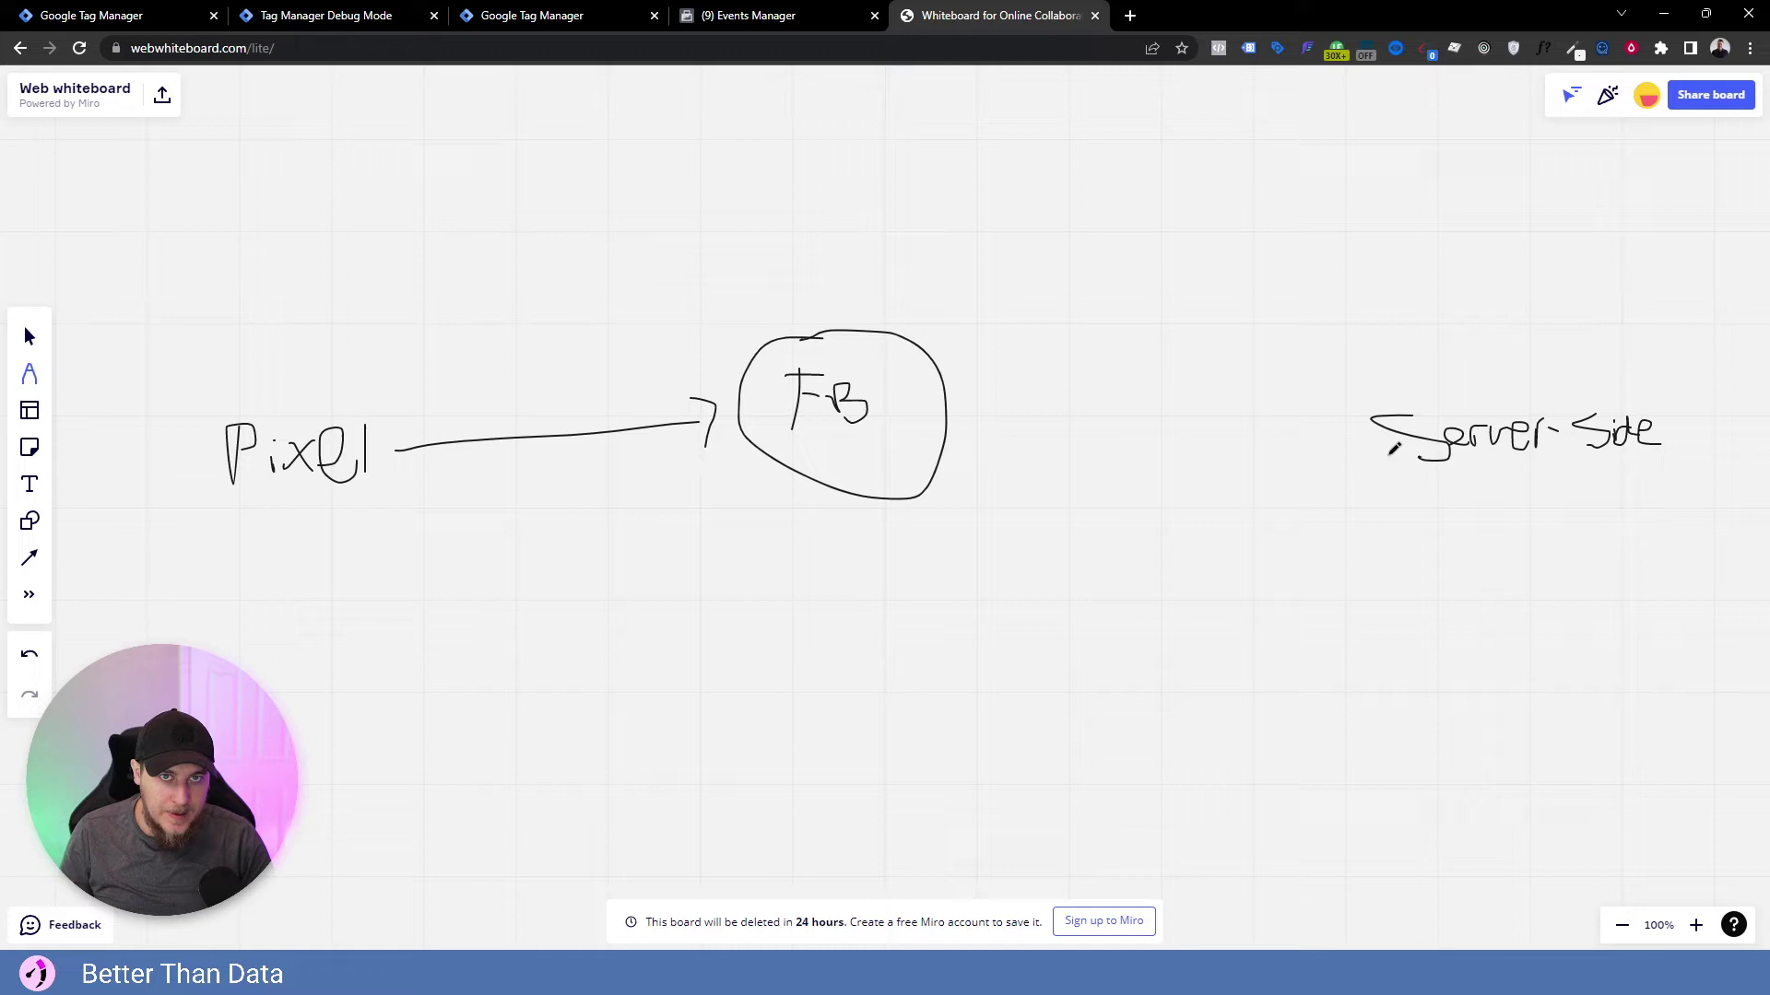
mouse_move(1415, 491)
mouse_down()
mouse_move(1422, 517)
mouse_move(1482, 490)
mouse_move(1518, 512)
mouse_move(1536, 490)
mouse_move(1558, 517)
mouse_move(1549, 498)
mouse_move(1580, 494)
mouse_move(1609, 518)
mouse_up()
mouse_move(1430, 553)
mouse_down()
mouse_move(1450, 521)
mouse_move(1458, 553)
mouse_up()
mouse_move(1432, 542)
mouse_down()
mouse_move(1467, 538)
mouse_move(1464, 558)
mouse_move(1475, 544)
mouse_move(1491, 562)
mouse_up()
click(1493, 532)
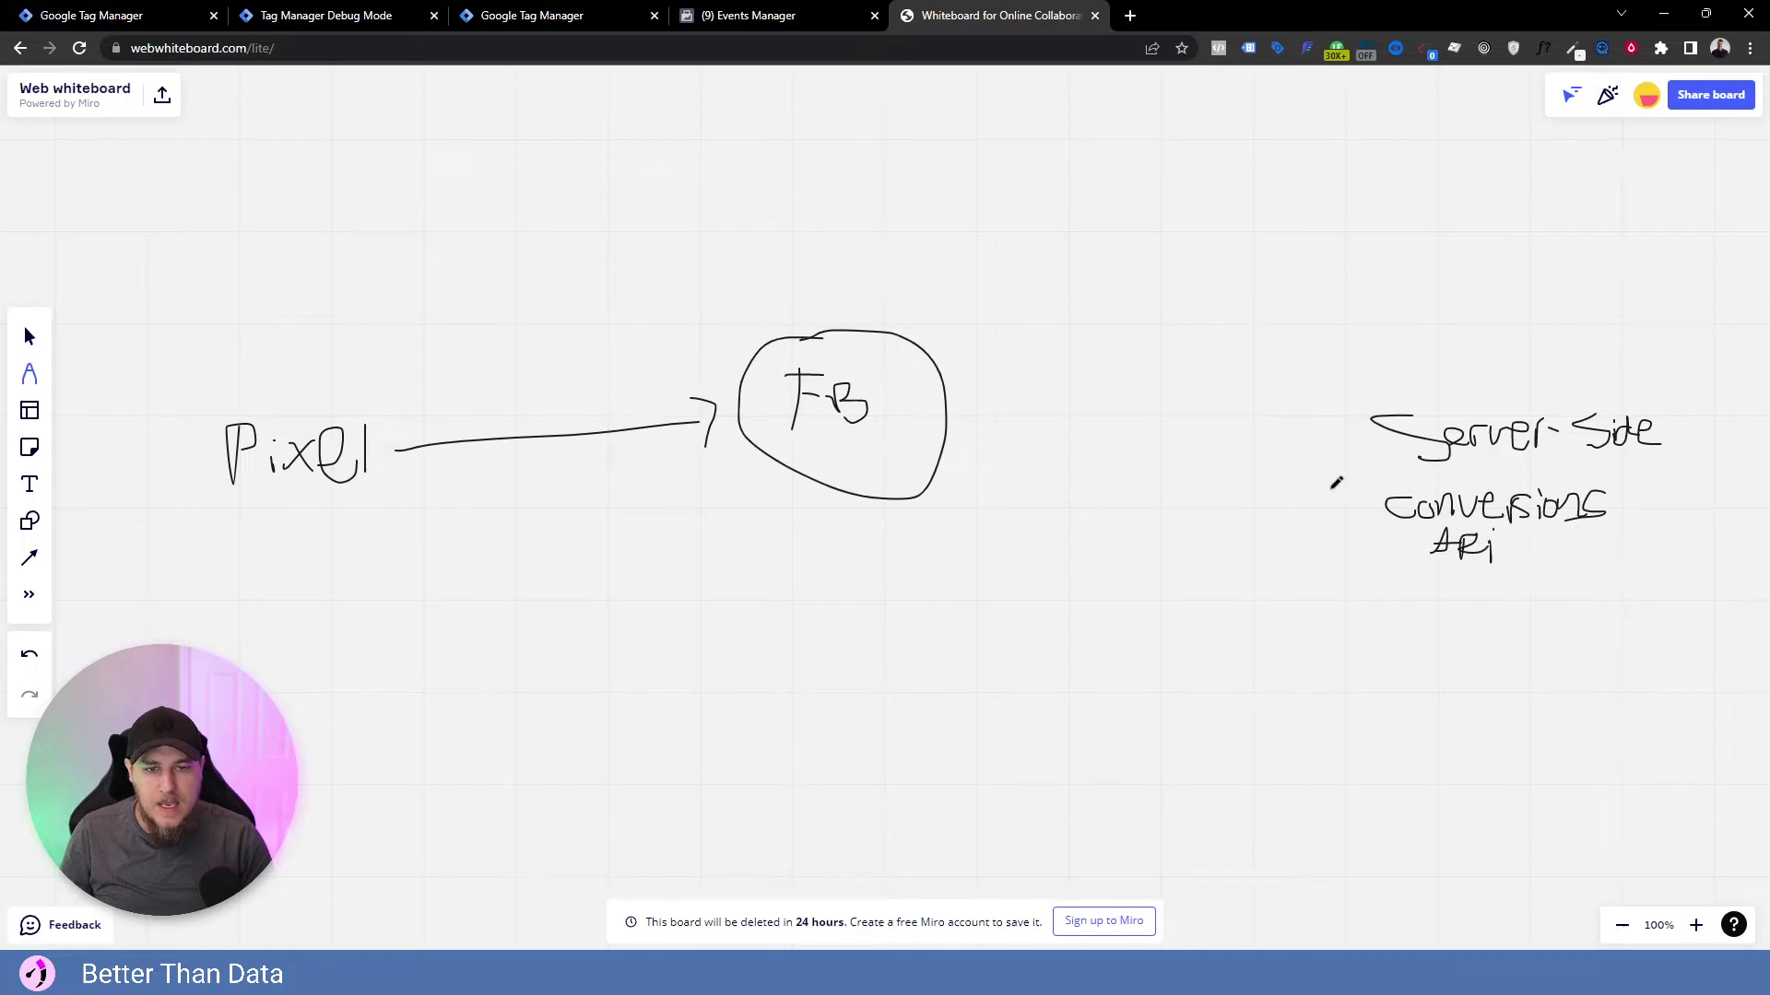
mouse_move(1329, 480)
mouse_down()
mouse_move(986, 433)
mouse_move(980, 459)
mouse_up()
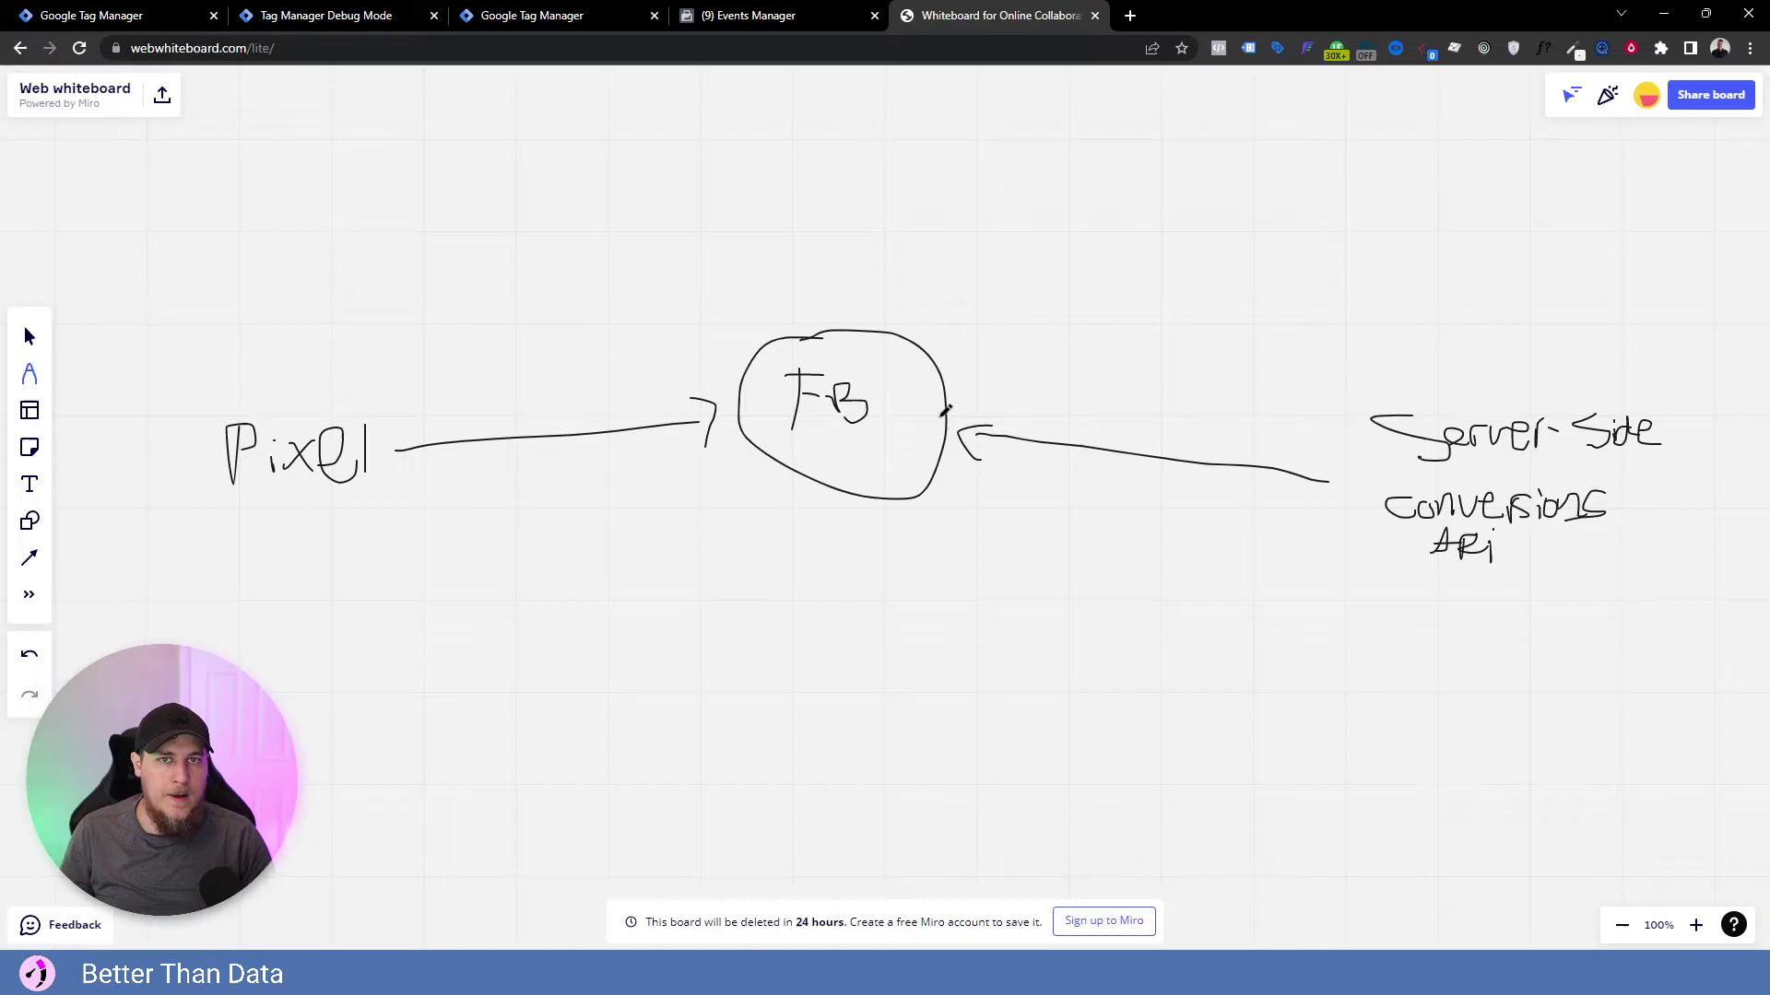
Write Purchase above both Pixel and Server-Side, then go to the Tag Manager tags list.
mouse_move(185, 314)
mouse_down()
mouse_move(185, 360)
mouse_move(187, 337)
mouse_move(232, 357)
mouse_move(258, 328)
mouse_move(275, 361)
mouse_up()
mouse_move(285, 322)
mouse_down()
mouse_move(284, 366)
mouse_move(323, 367)
mouse_up()
drag(330, 355, 365, 371)
mouse_move(1373, 313)
mouse_down()
mouse_move(1375, 354)
mouse_move(1380, 330)
mouse_move(1541, 348)
mouse_up()
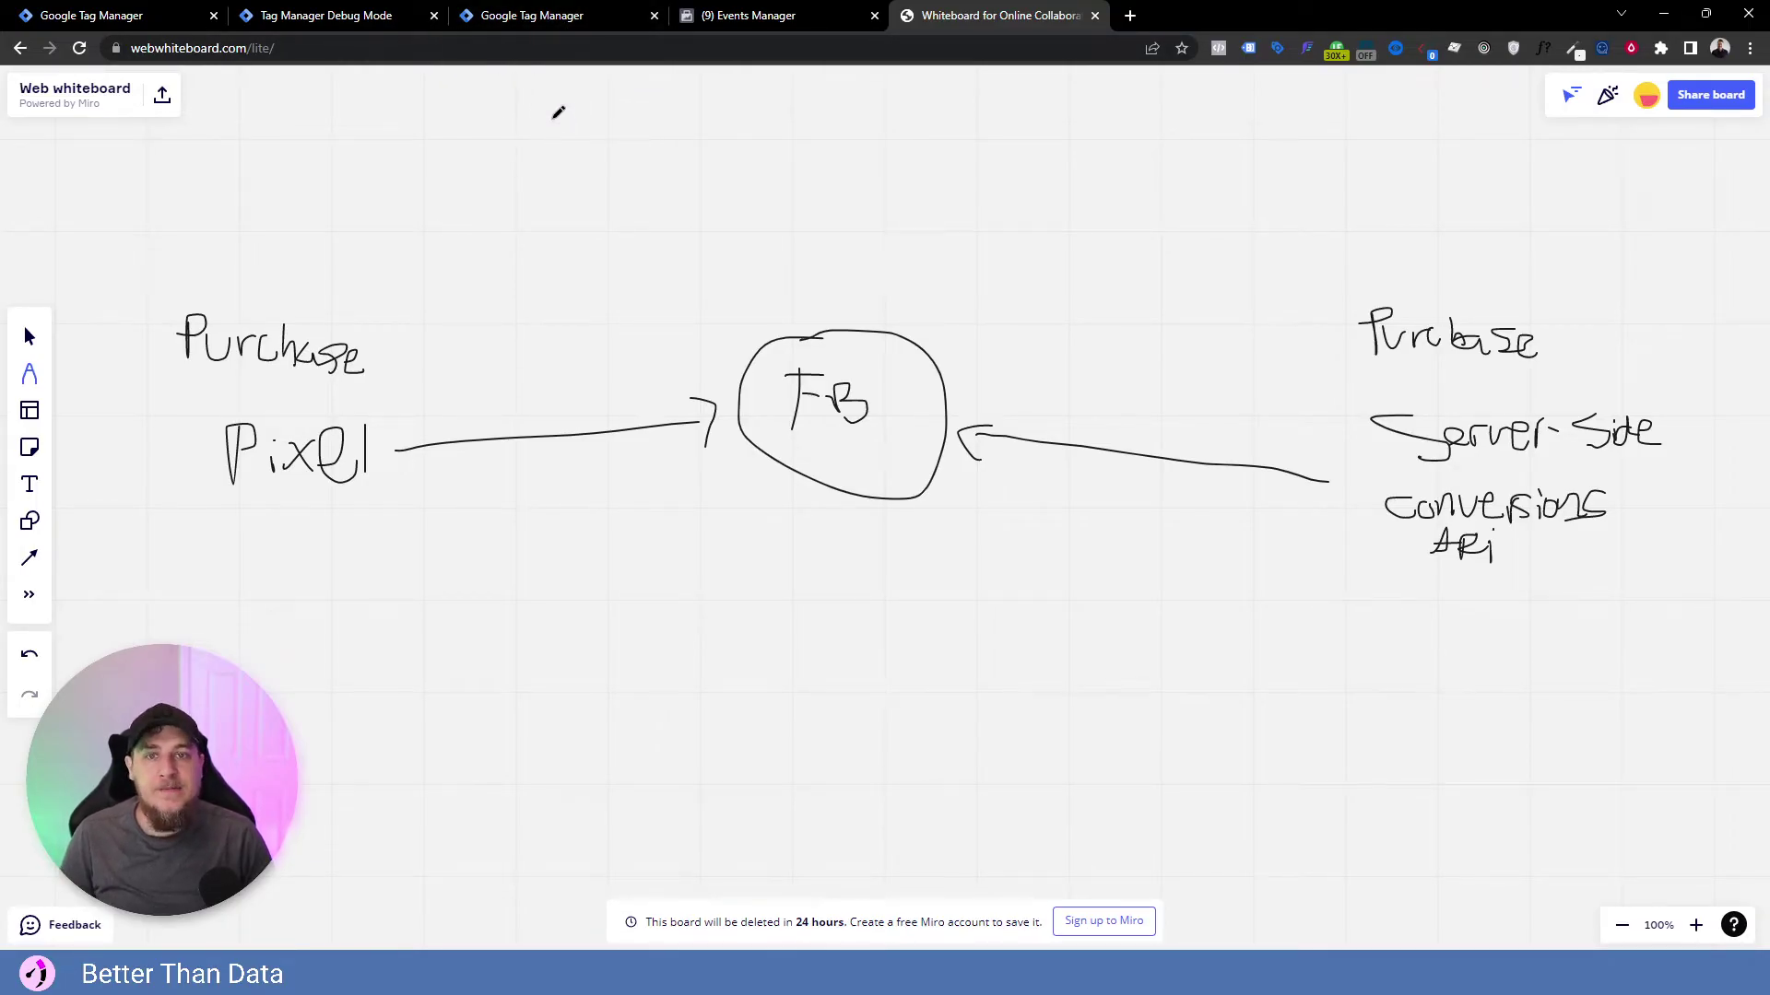
click(550, 24)
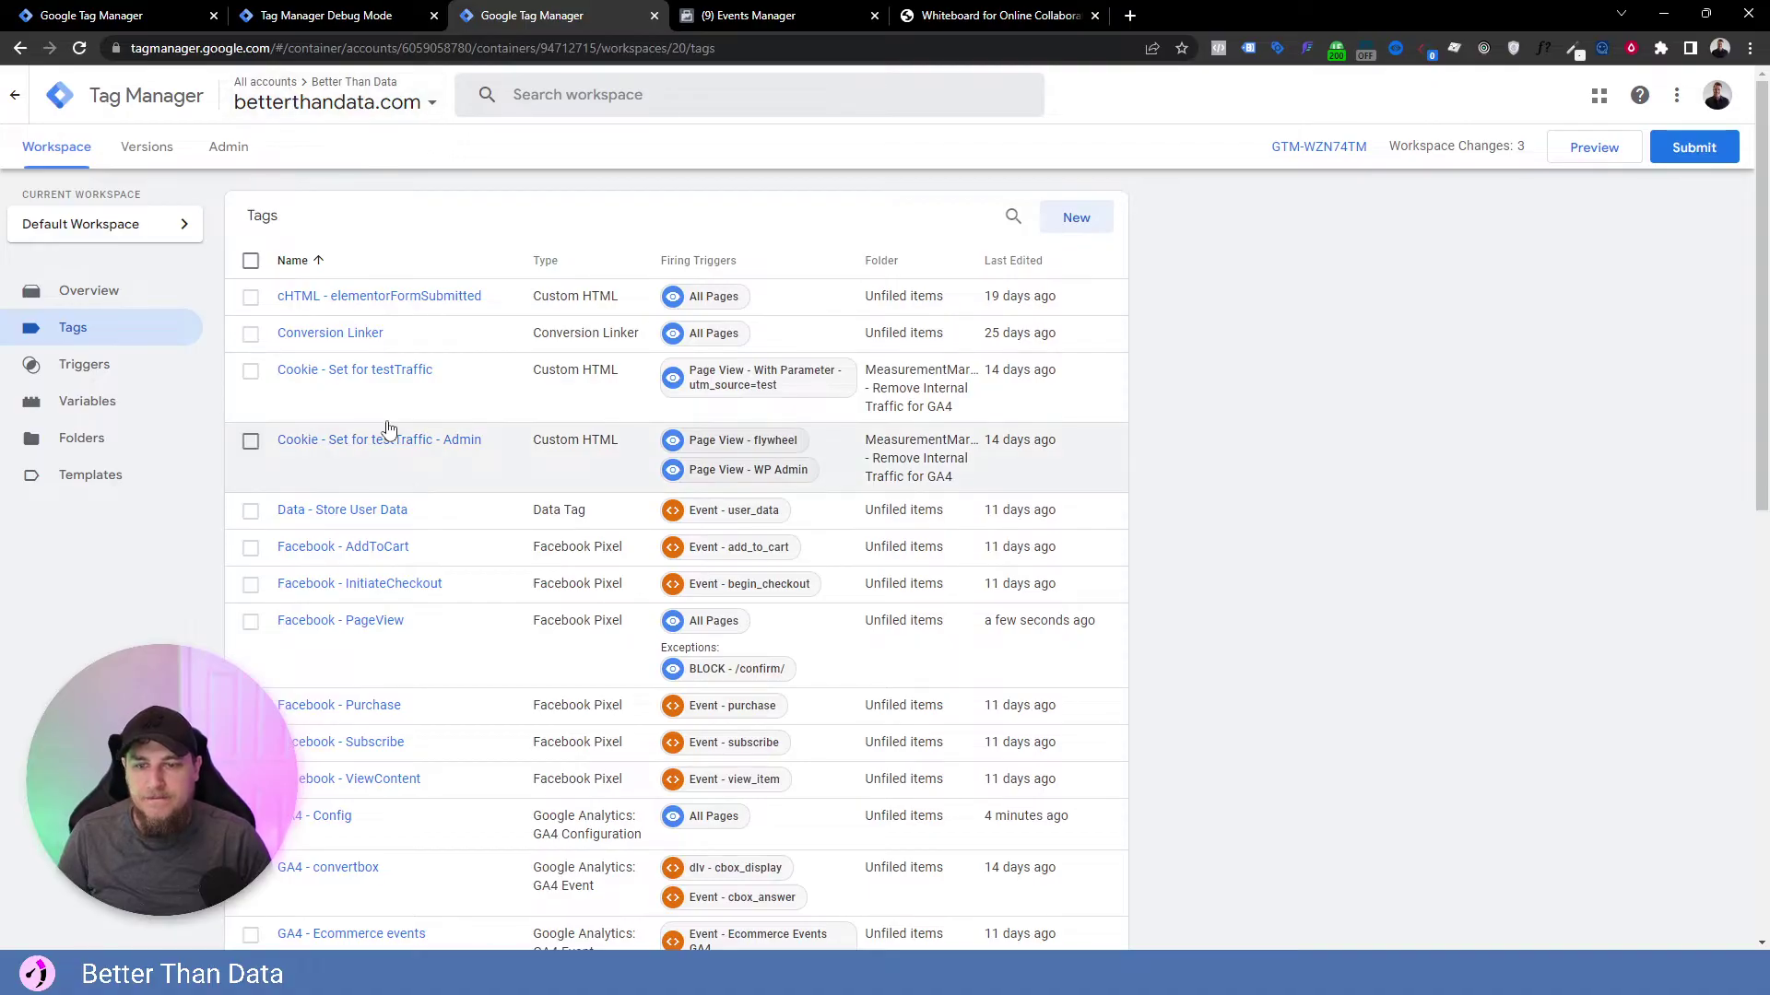
Check the Server Container URL in the GA4 - Config tag after glancing at GA4 - page_view.
scroll(389, 455, down, 3)
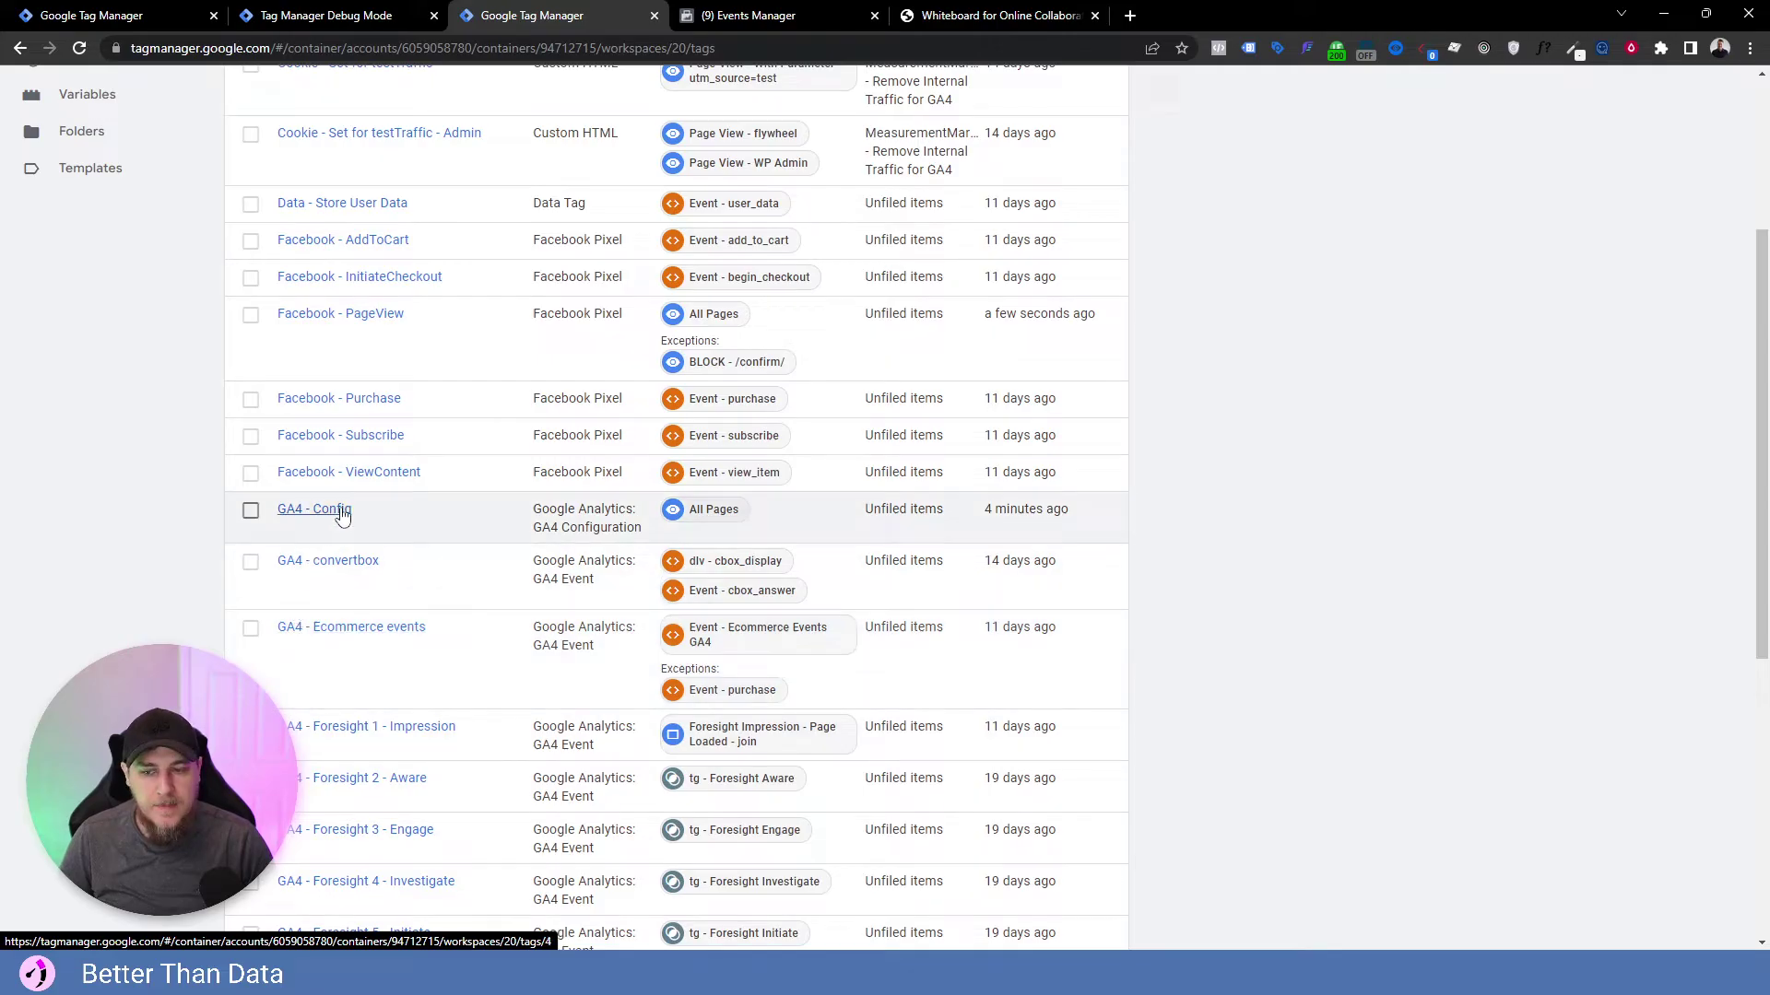
scroll(341, 498, down, 3)
click(363, 693)
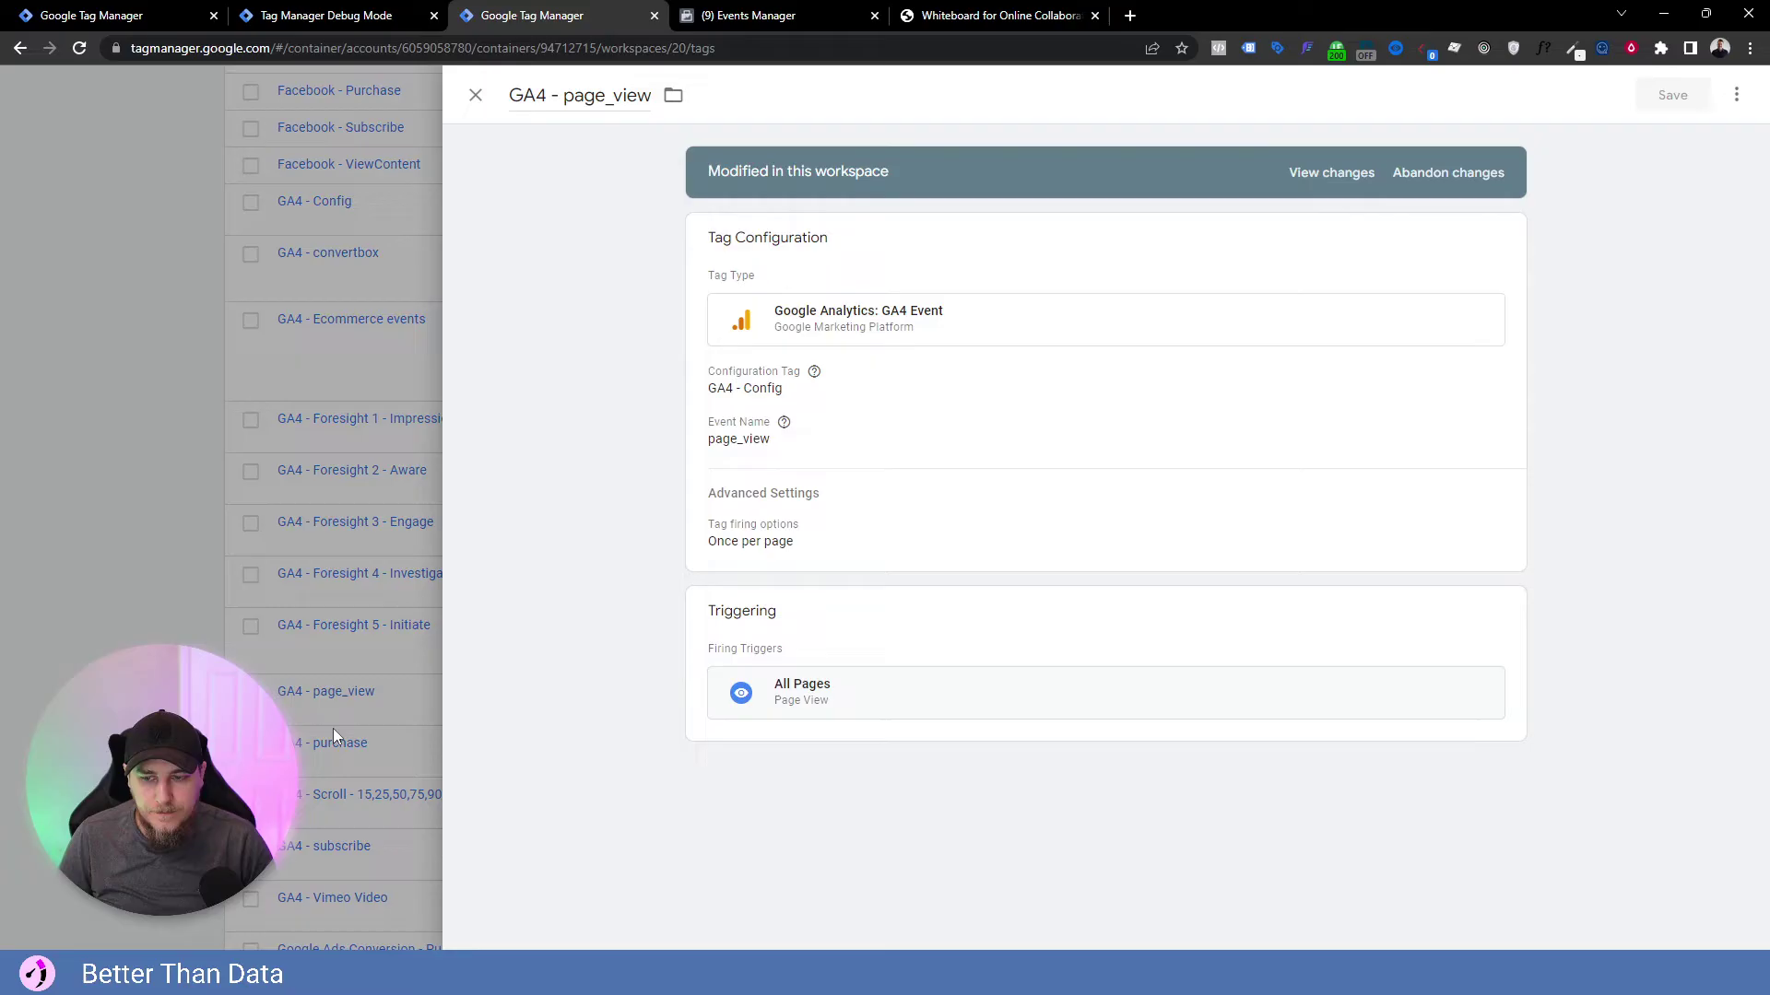
click(334, 728)
click(314, 202)
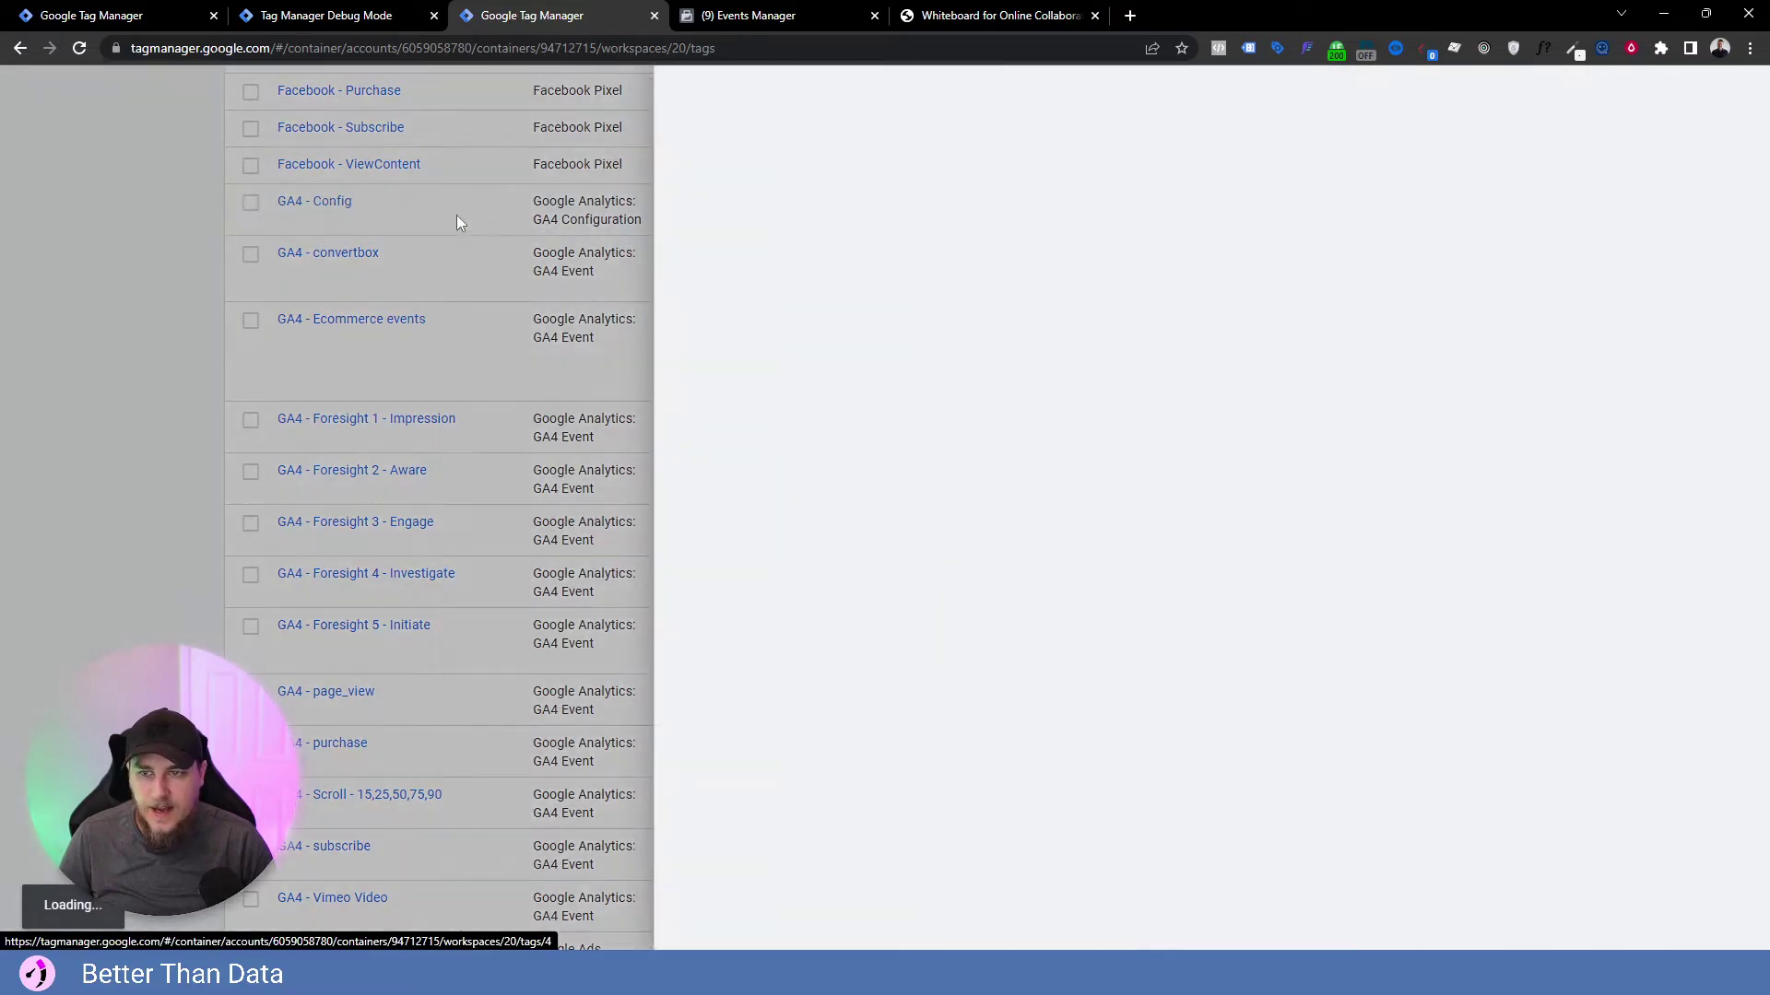
click(1152, 431)
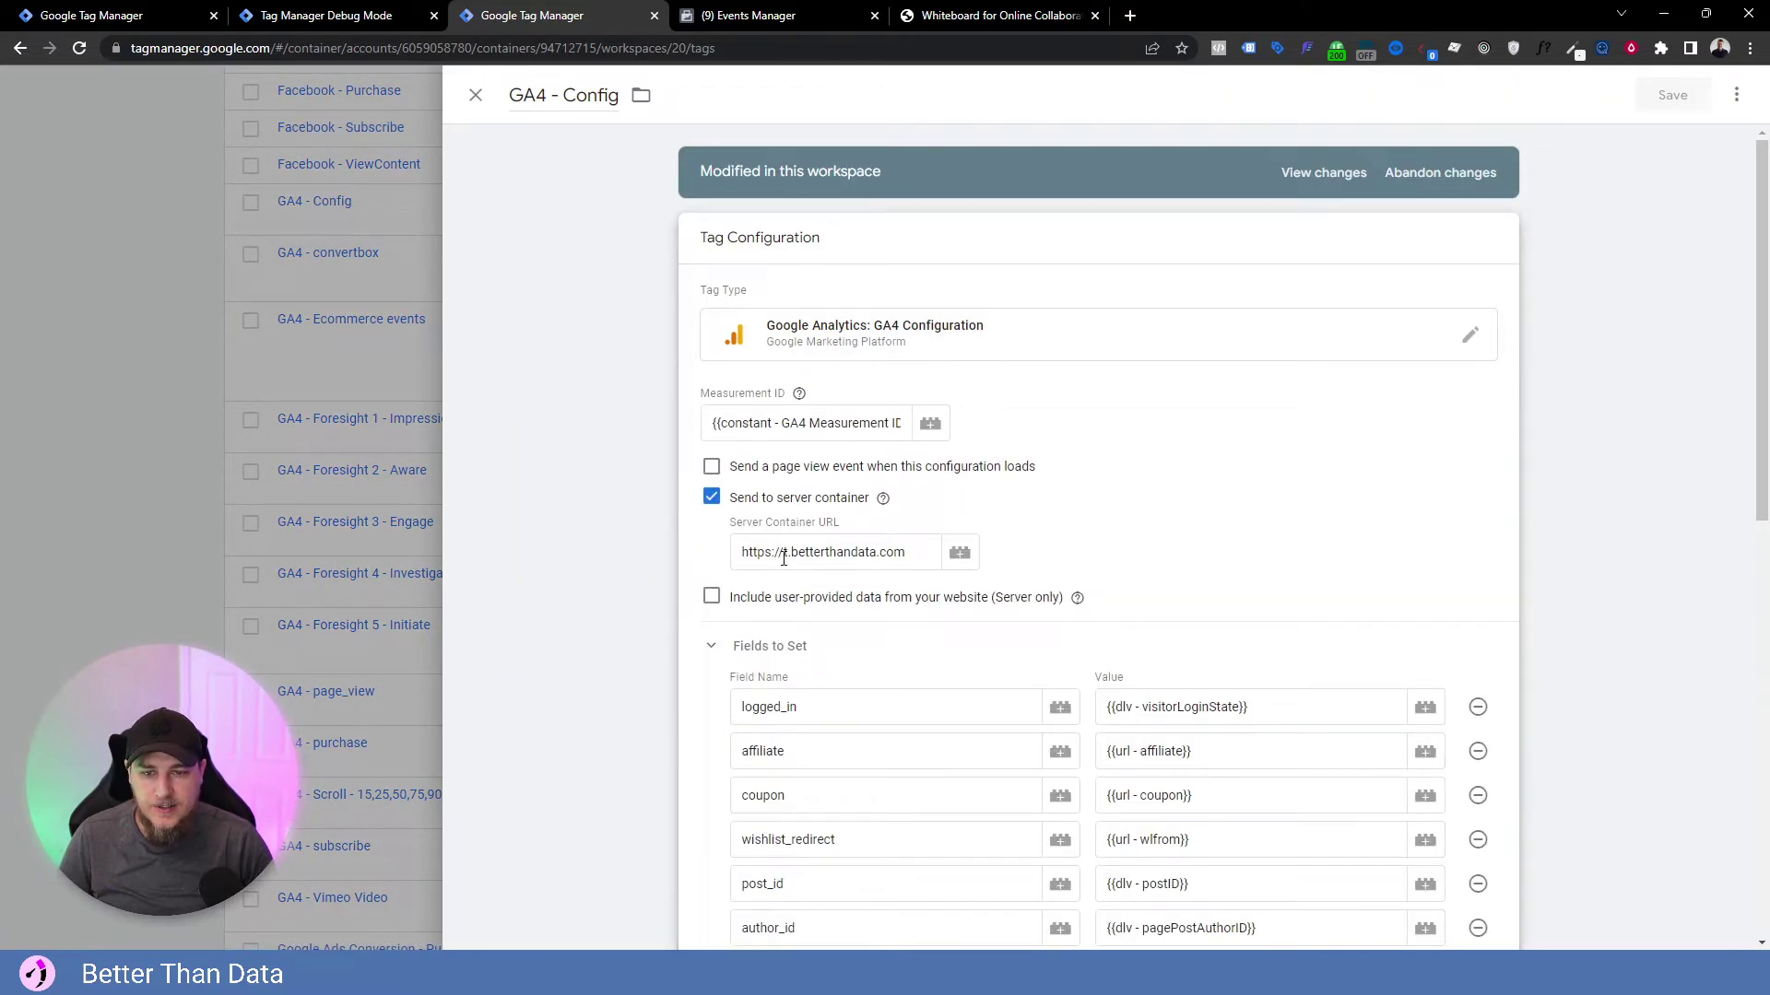
drag(784, 553, 746, 570)
click(1095, 563)
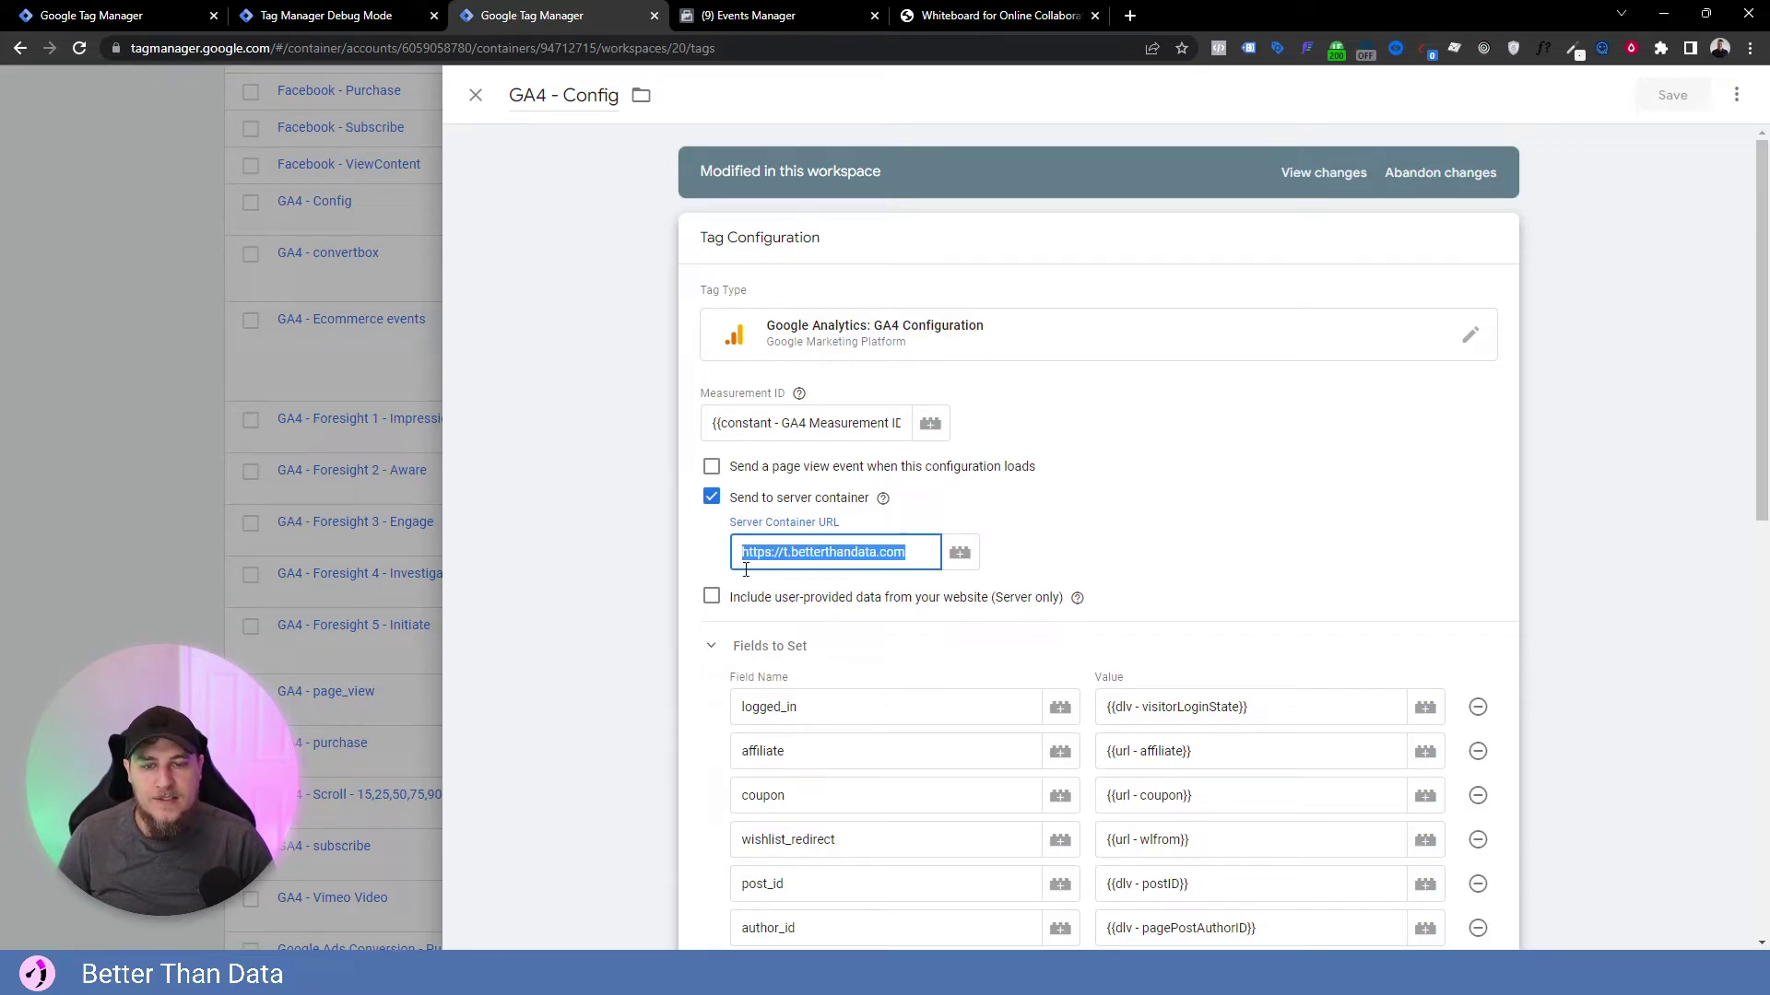
click(395, 555)
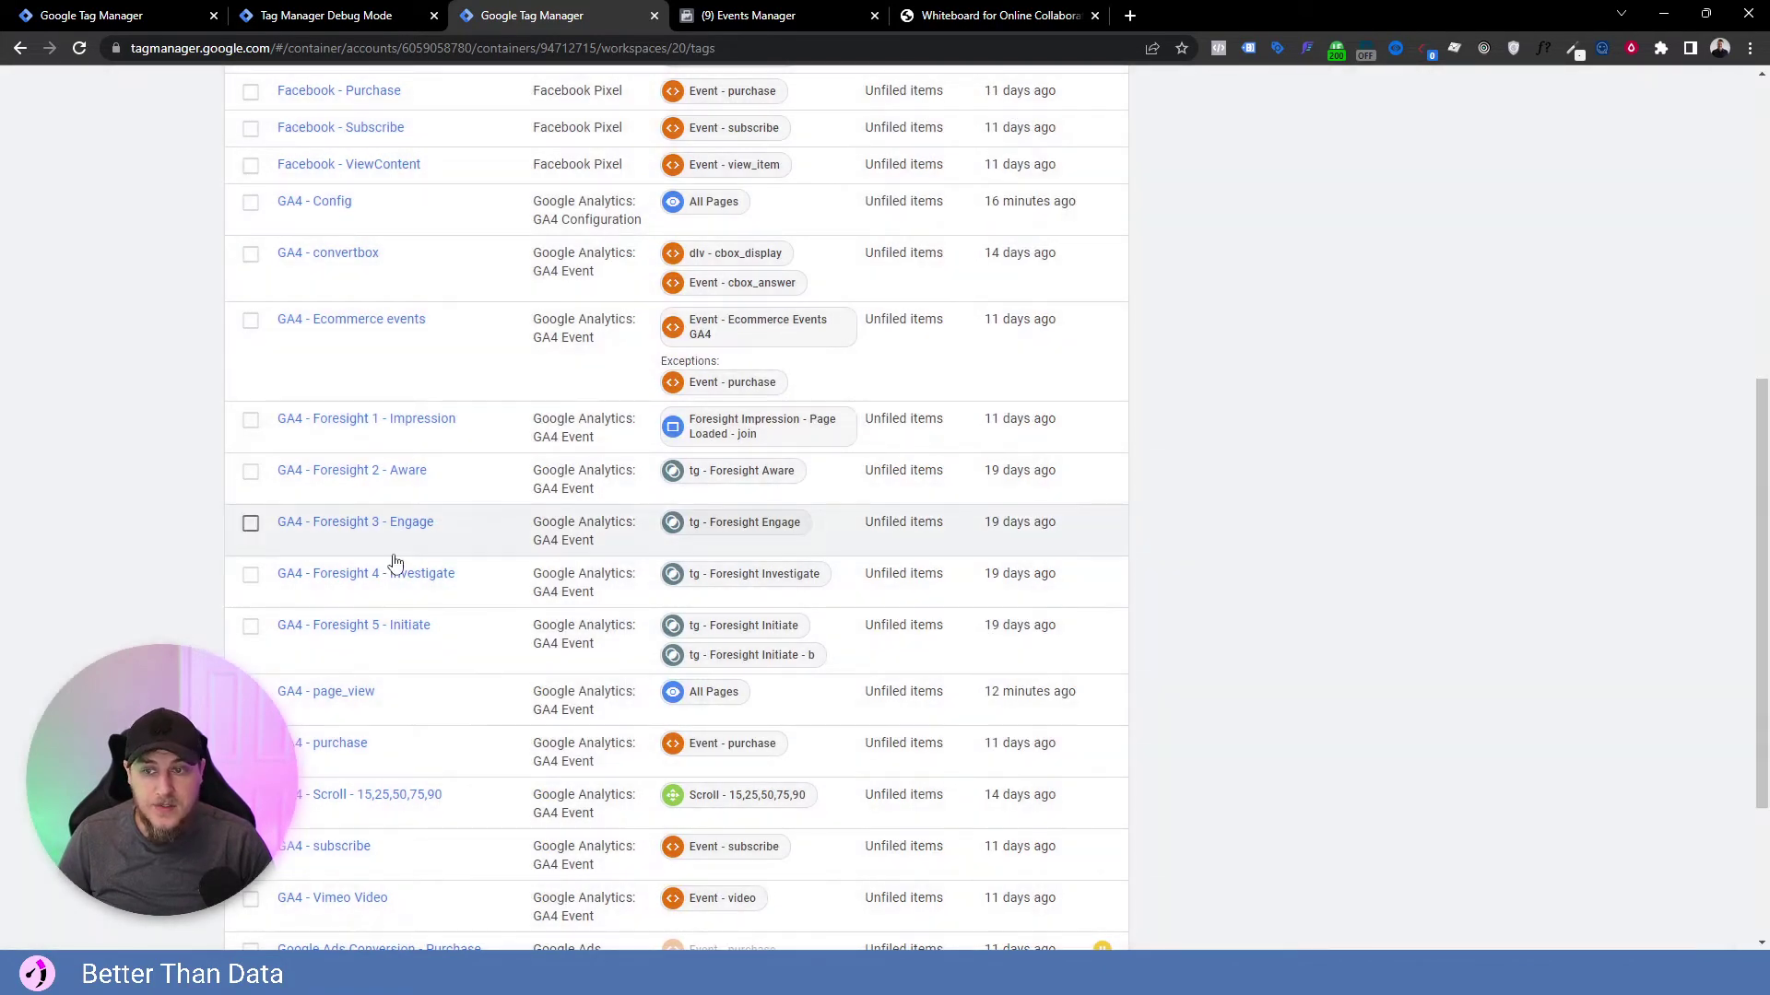
Review the Facebook - PageView tag's settings and close its editor.
scroll(378, 516, up, 3)
click(356, 314)
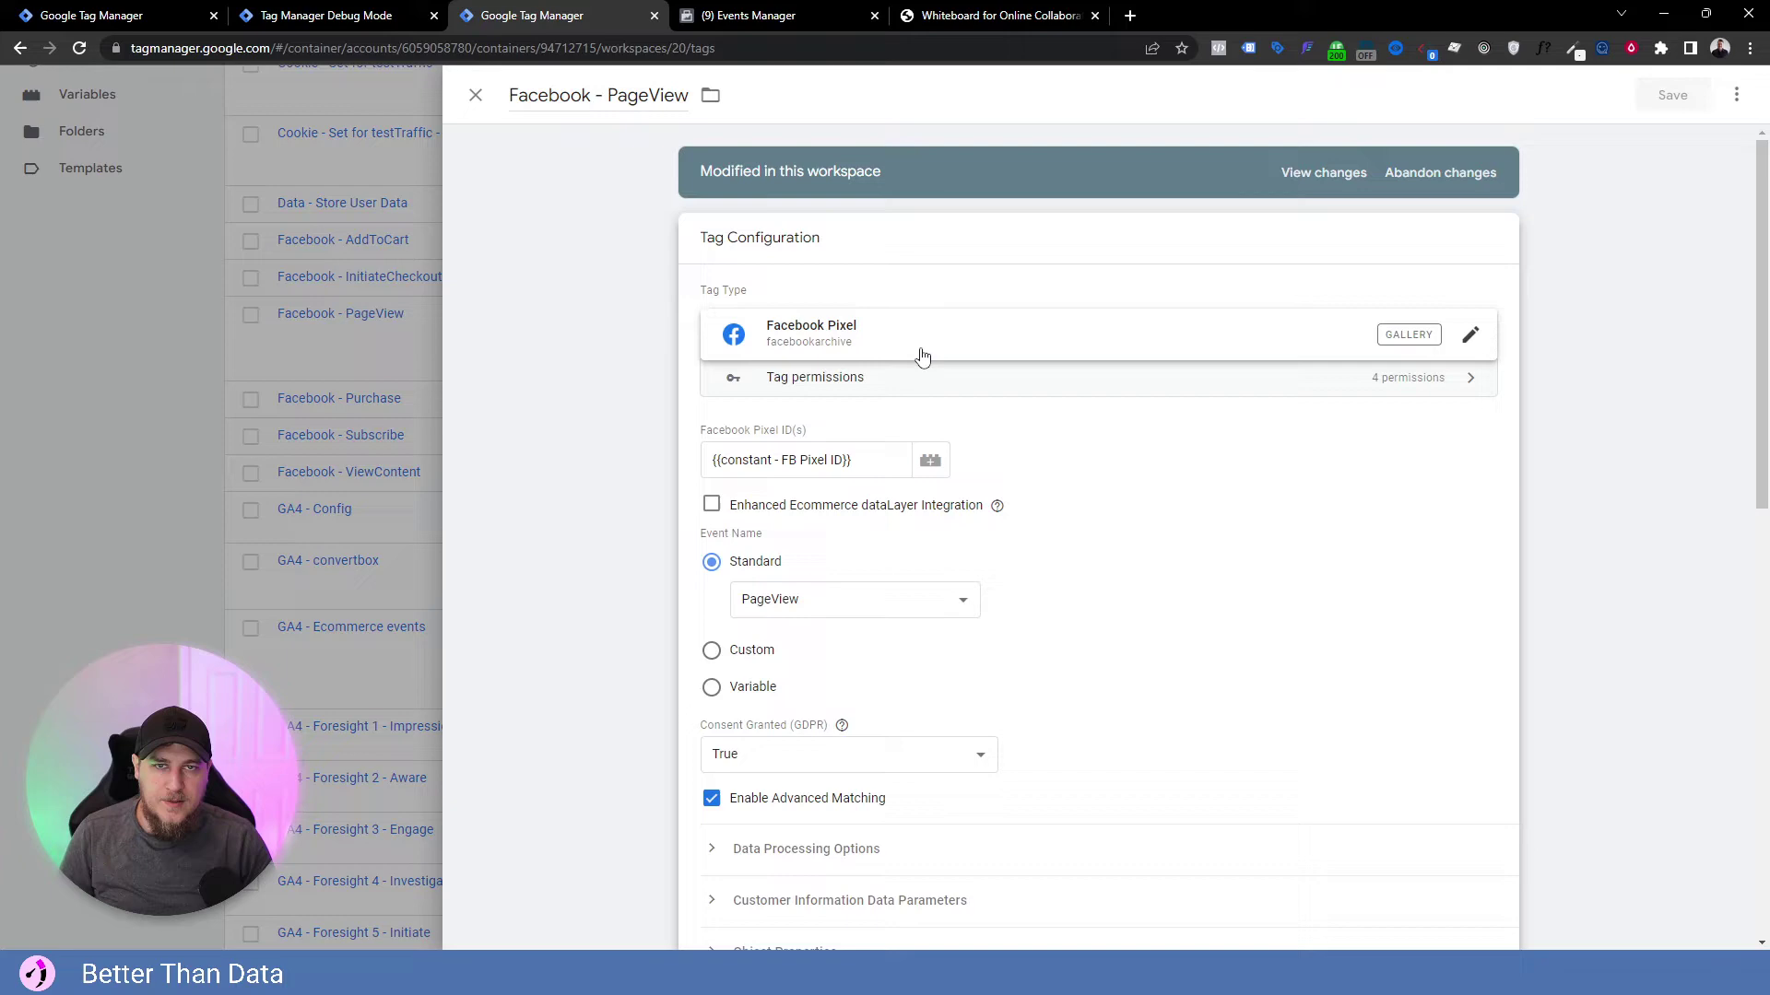
scroll(1181, 492, down, 3)
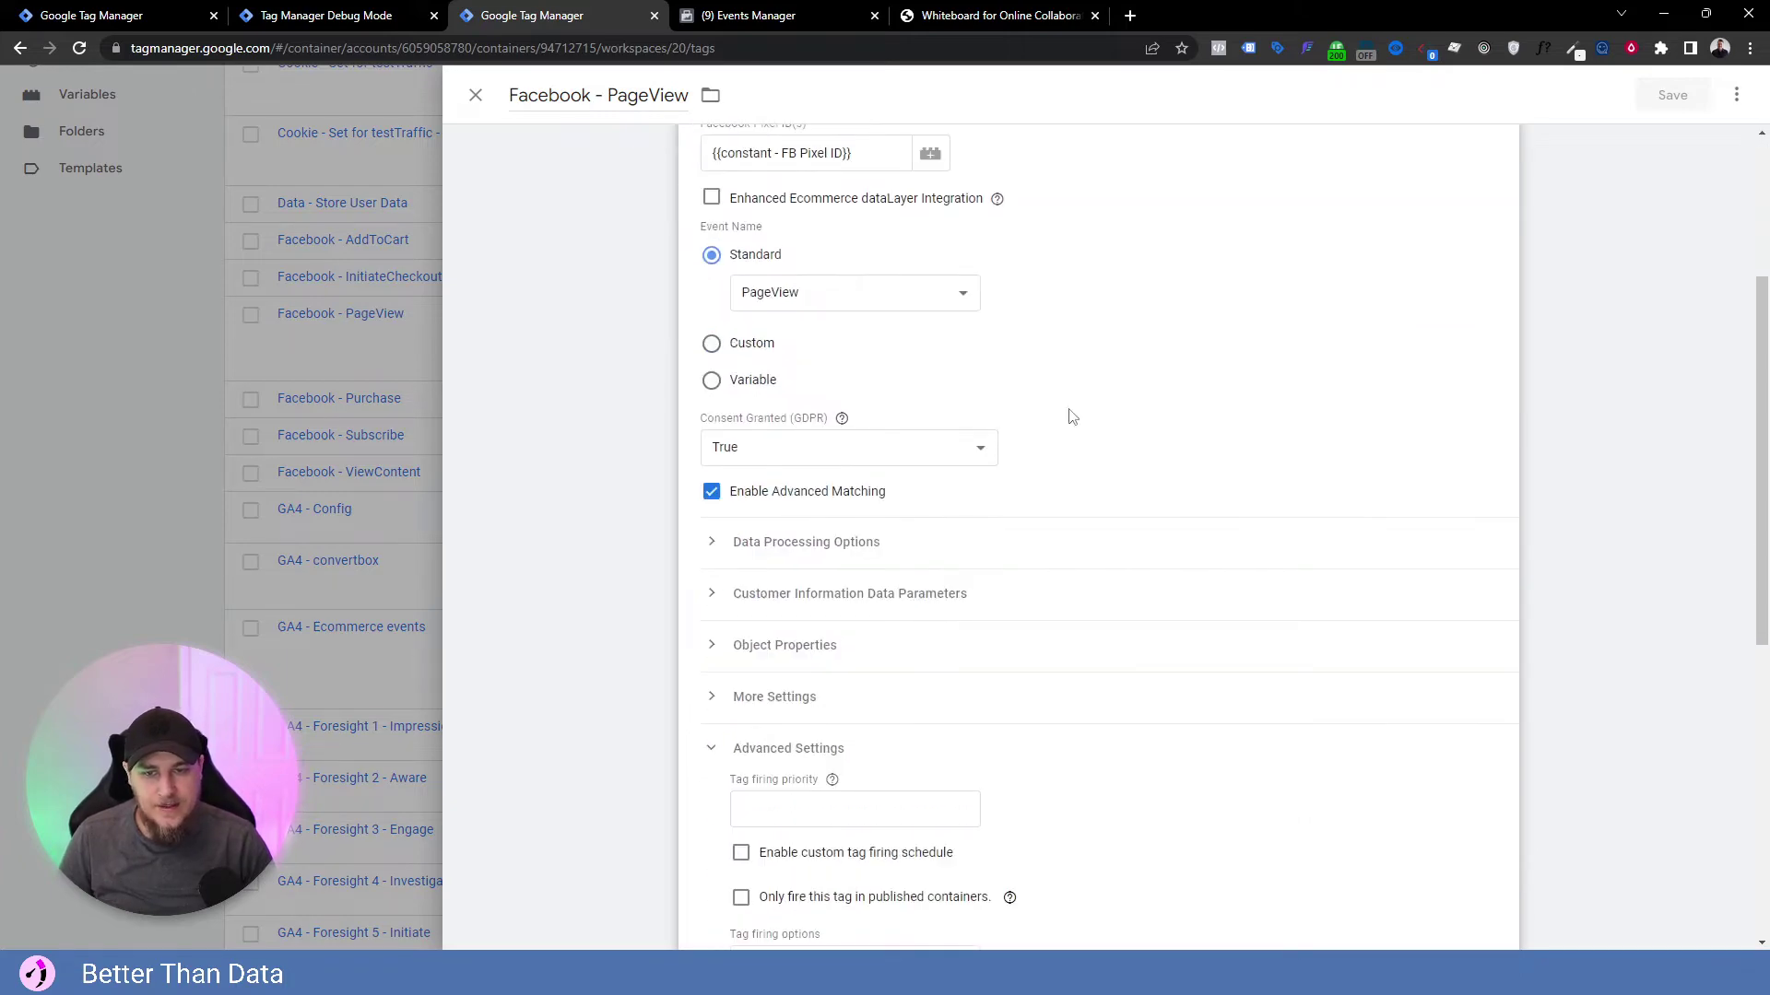
click(476, 95)
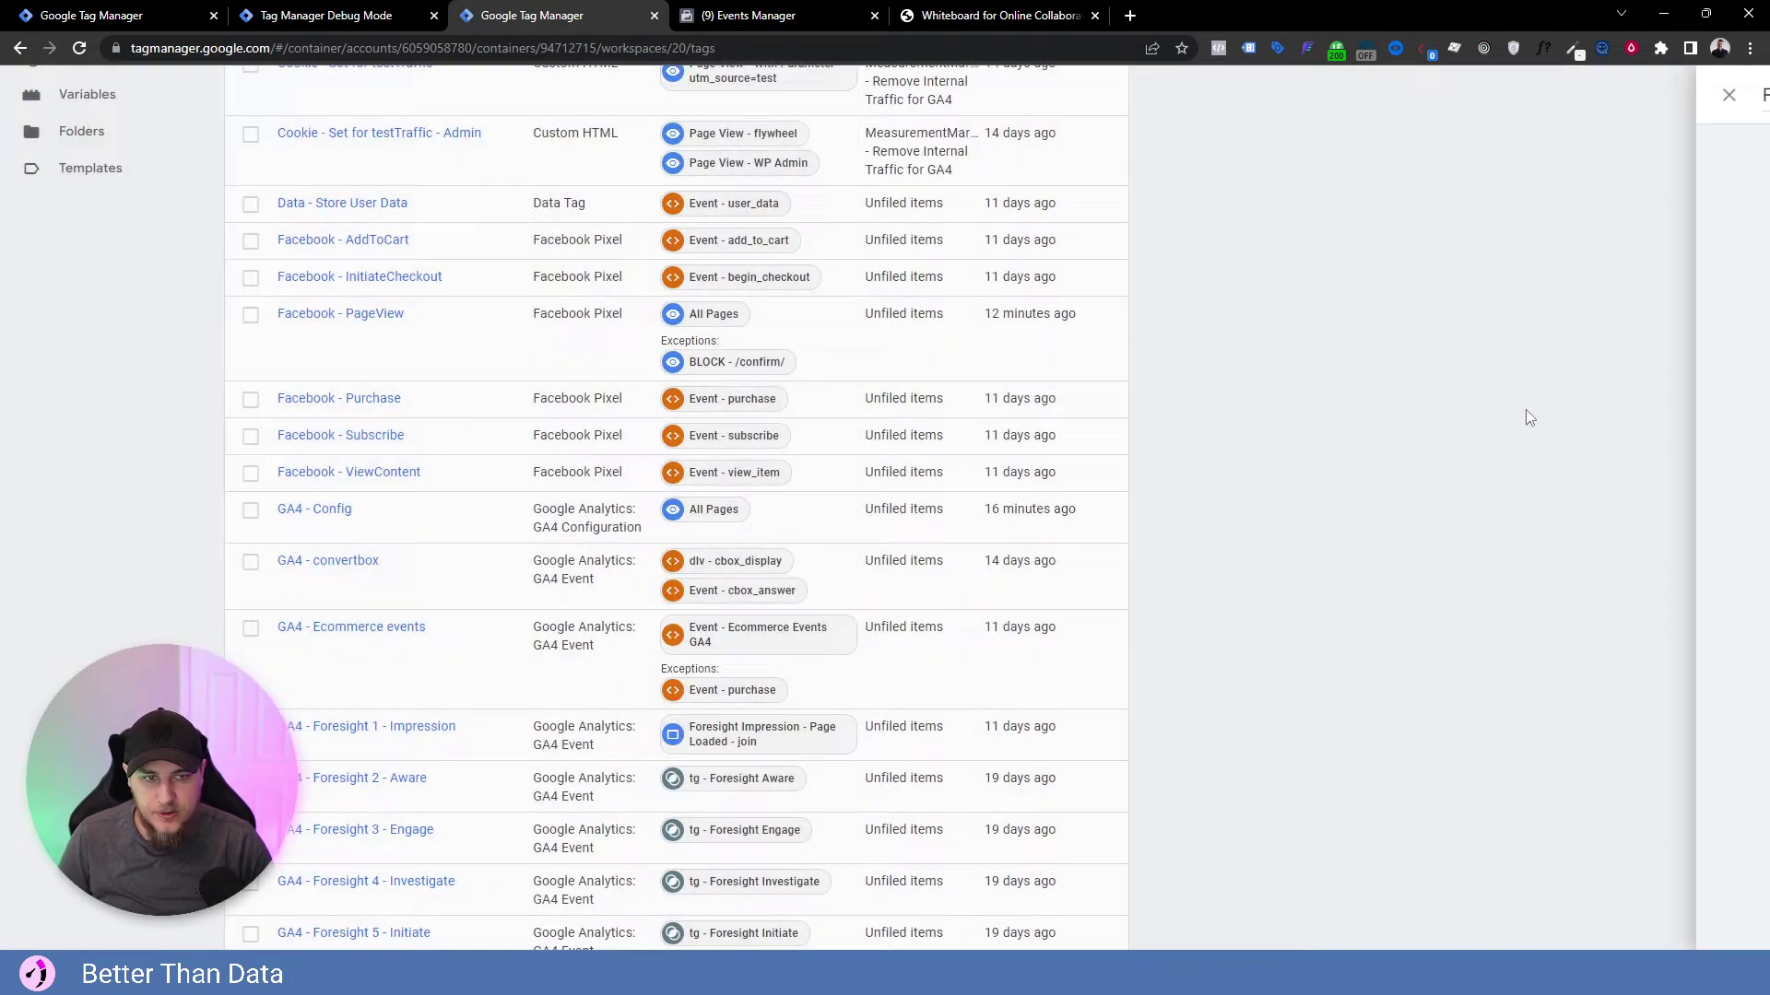
scroll(1525, 409, up, 3)
Start a Tag Assistant preview session connected to betterthandata.com.
click(1608, 164)
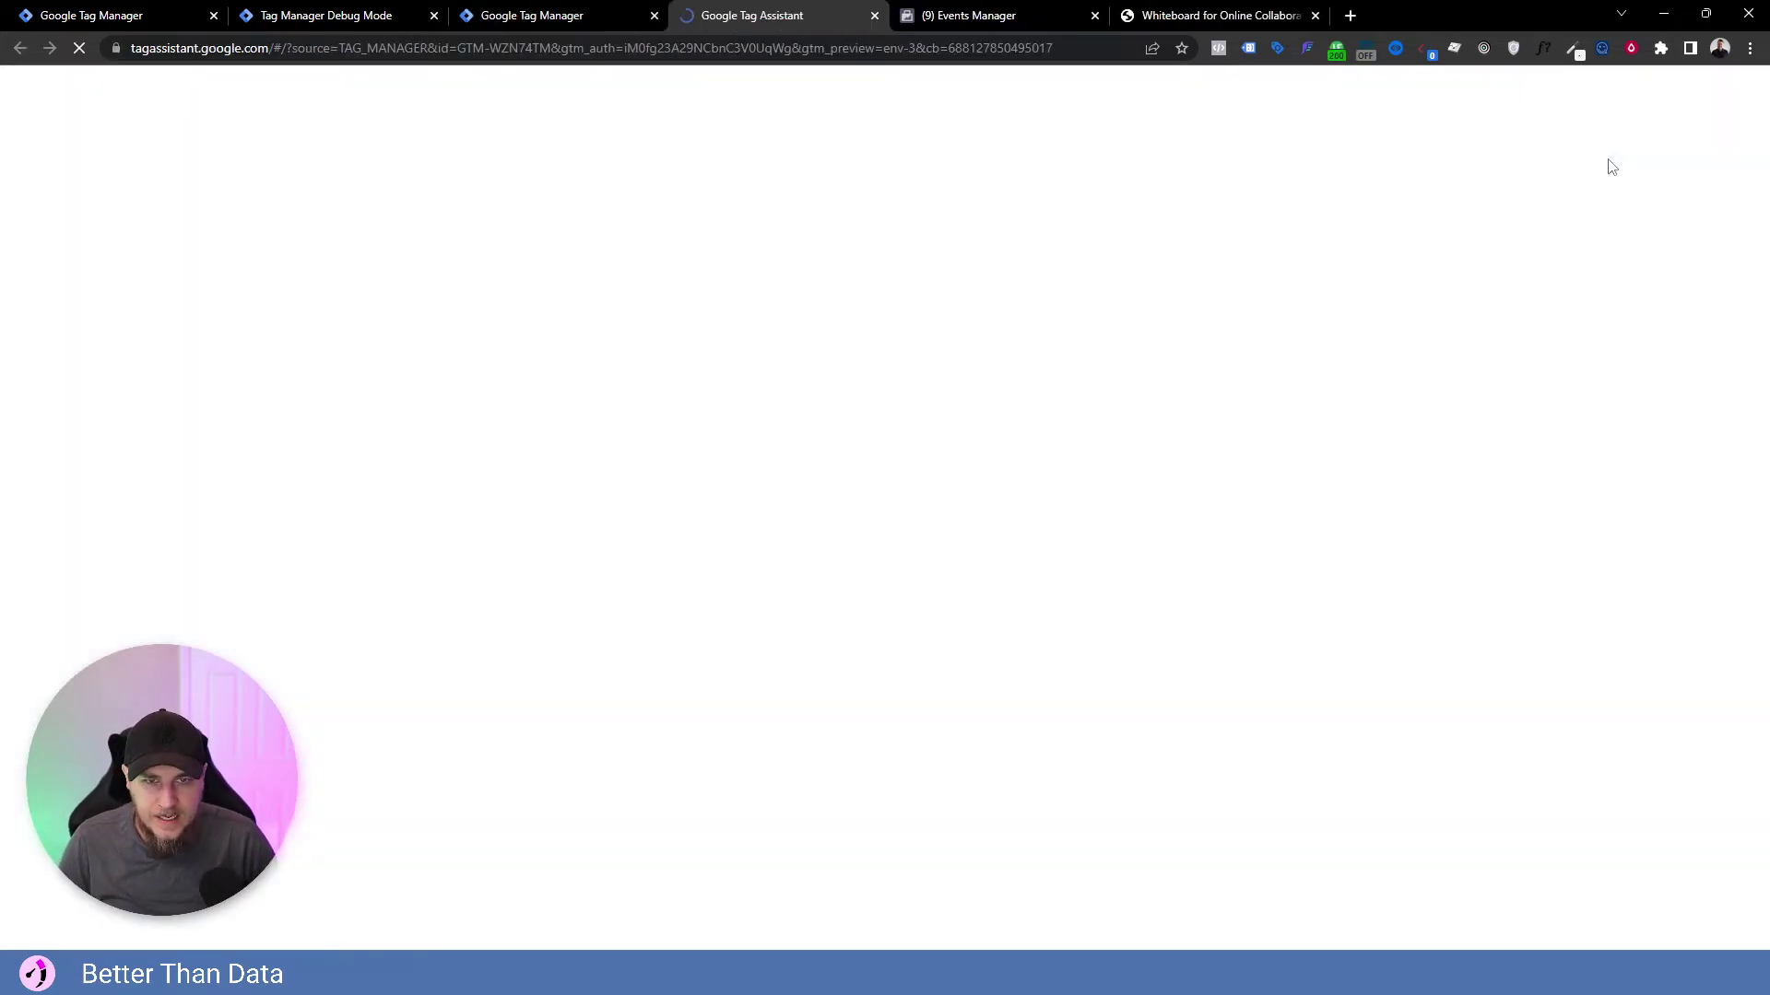
click(908, 570)
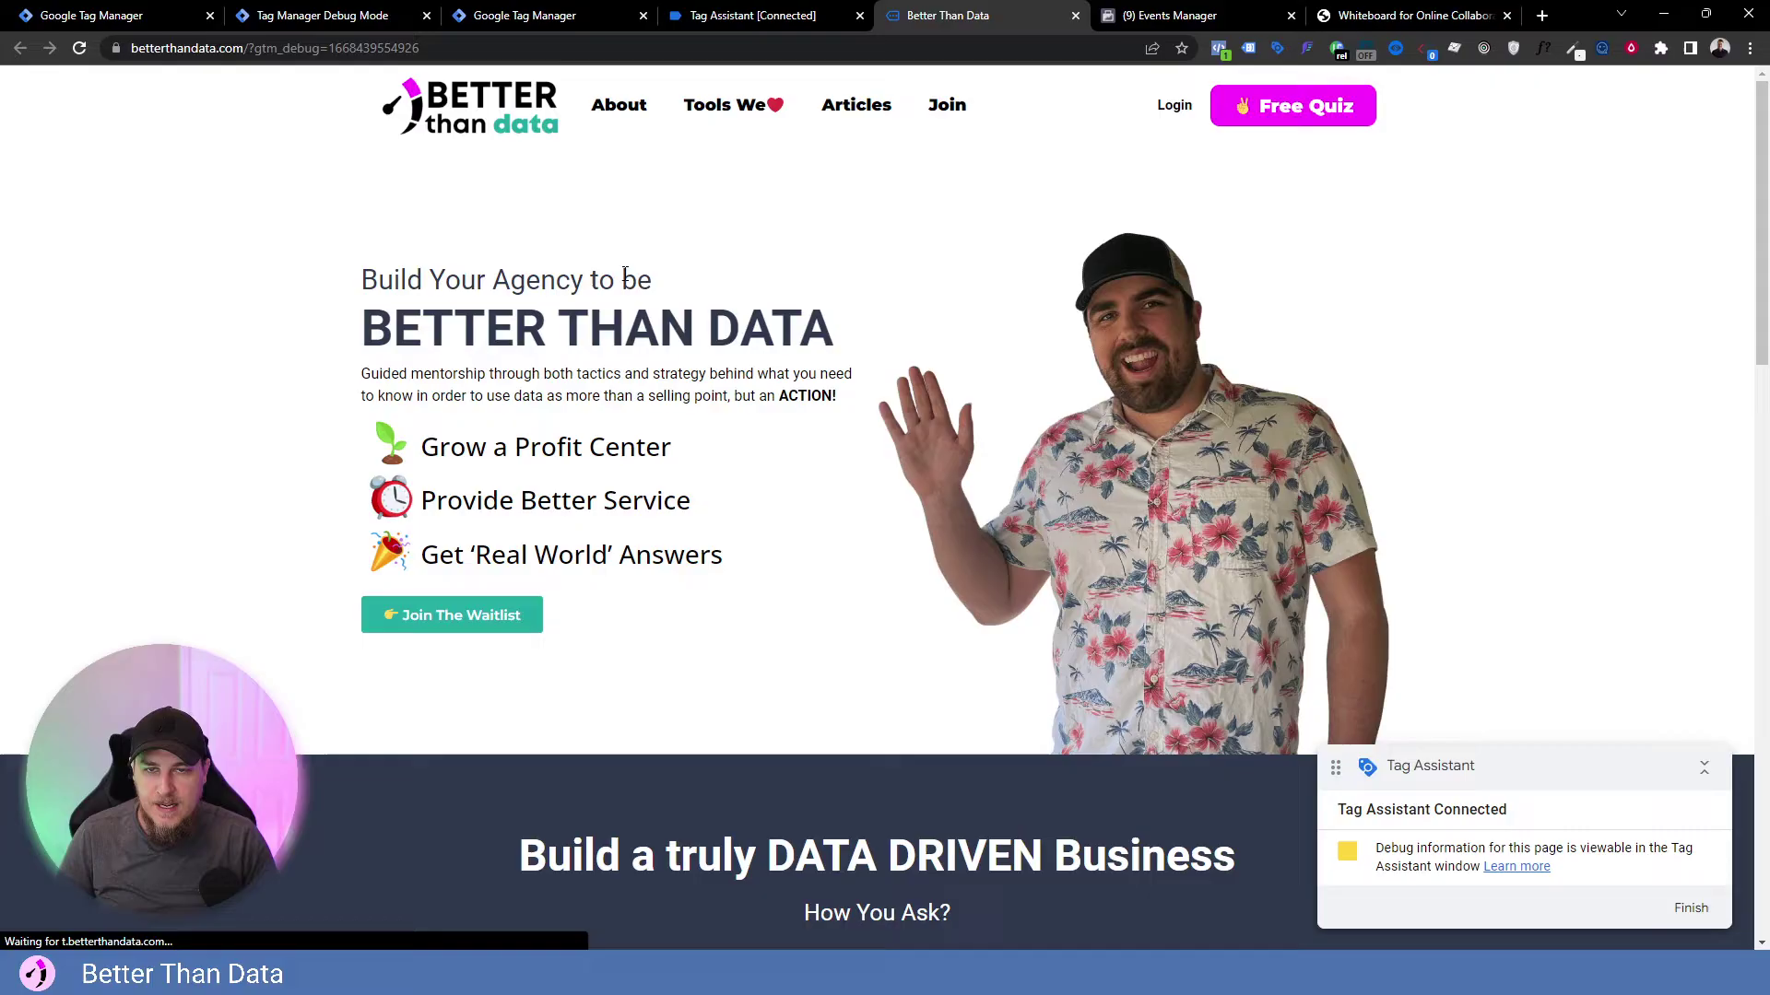
click(751, 15)
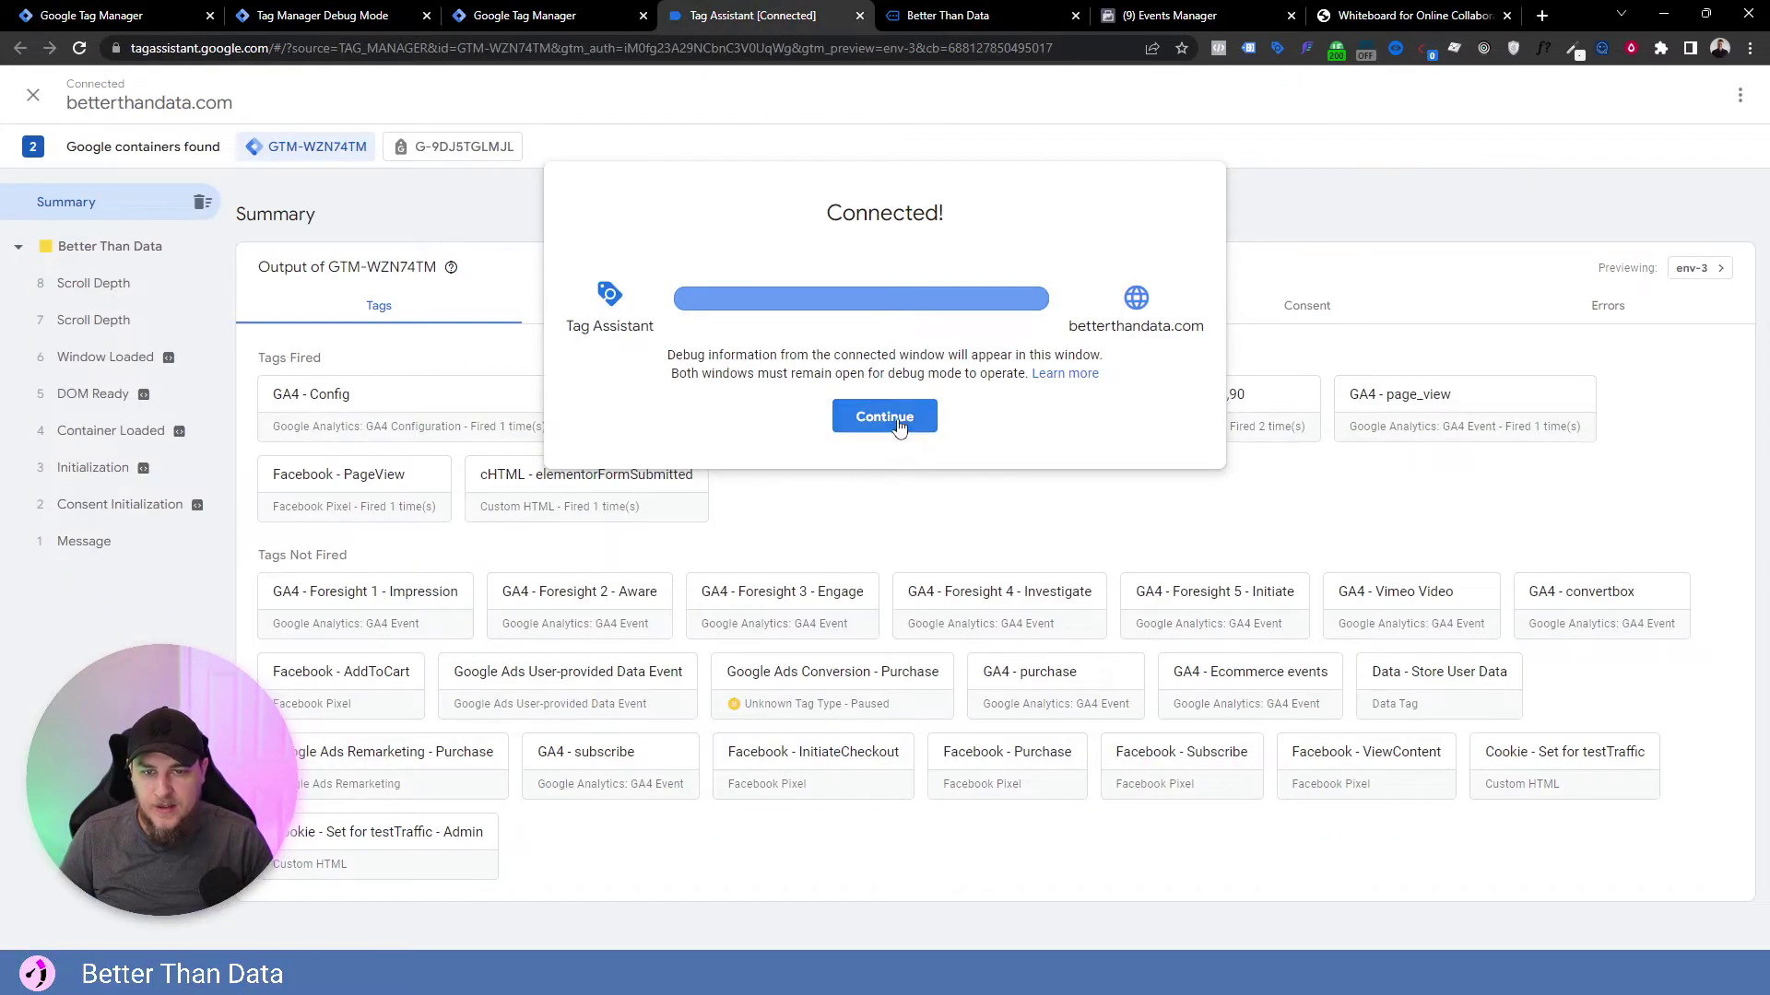
click(884, 416)
Confirm GA4 - page_view and Facebook - PageView fired on the Container Loaded event.
click(85, 440)
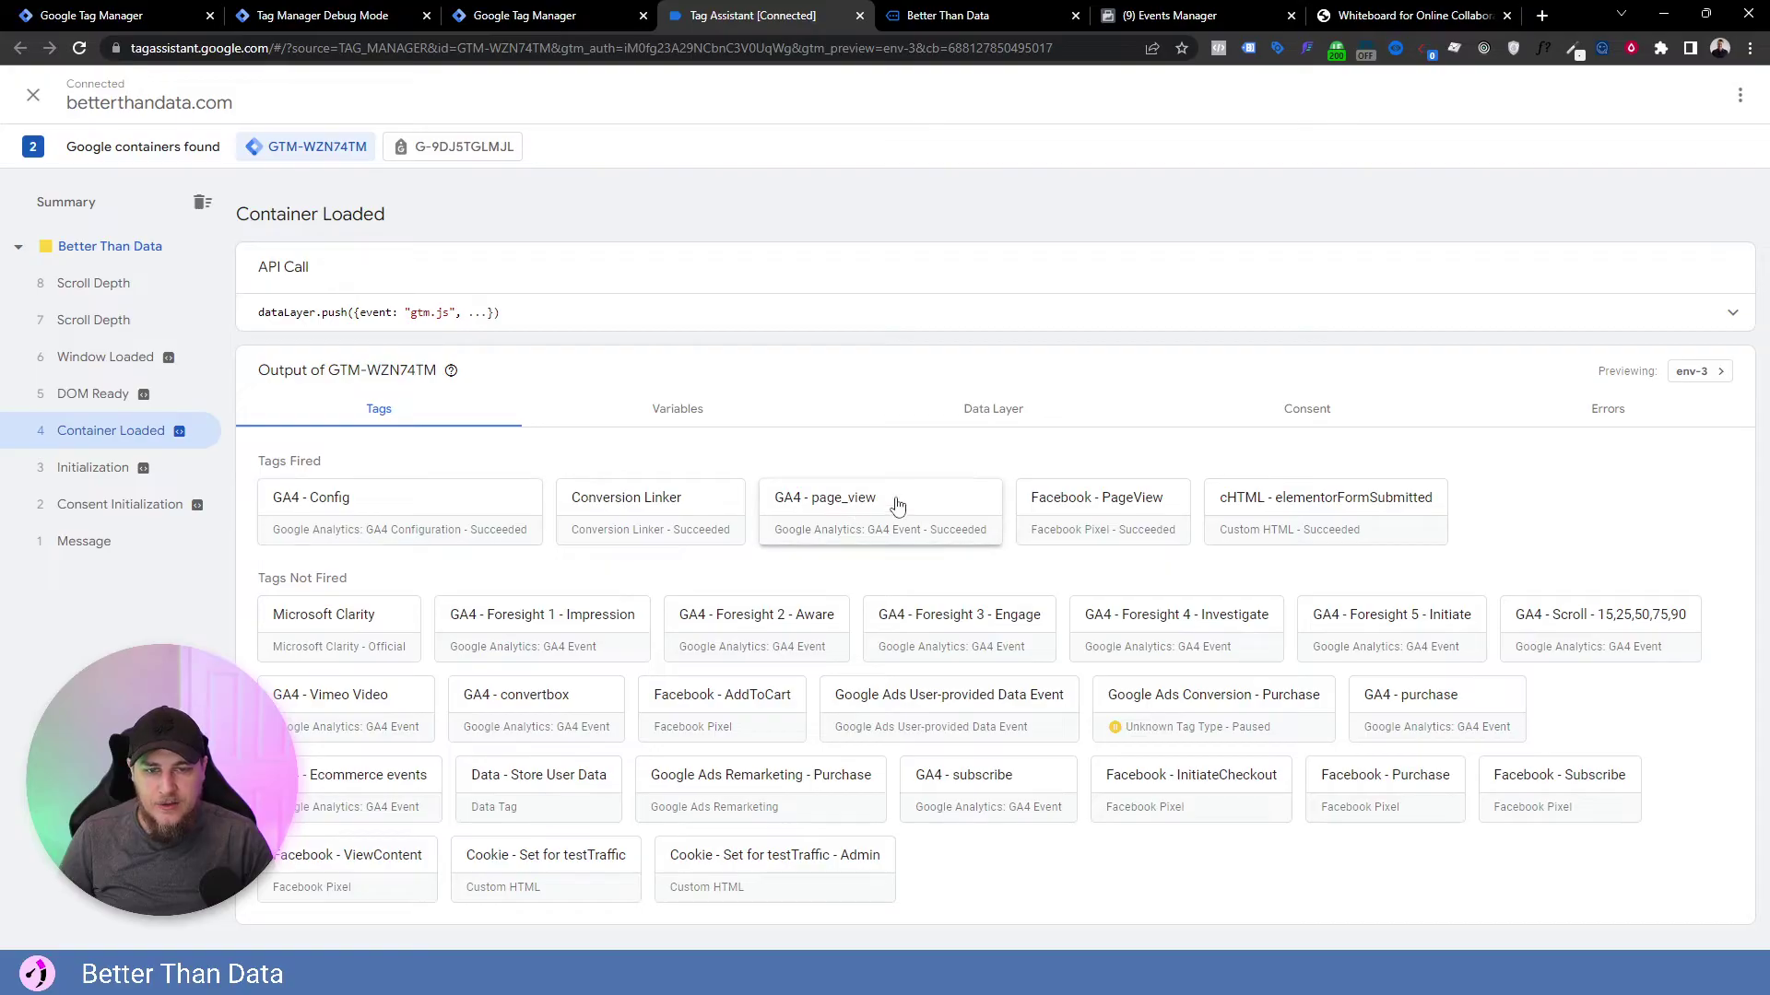
click(820, 517)
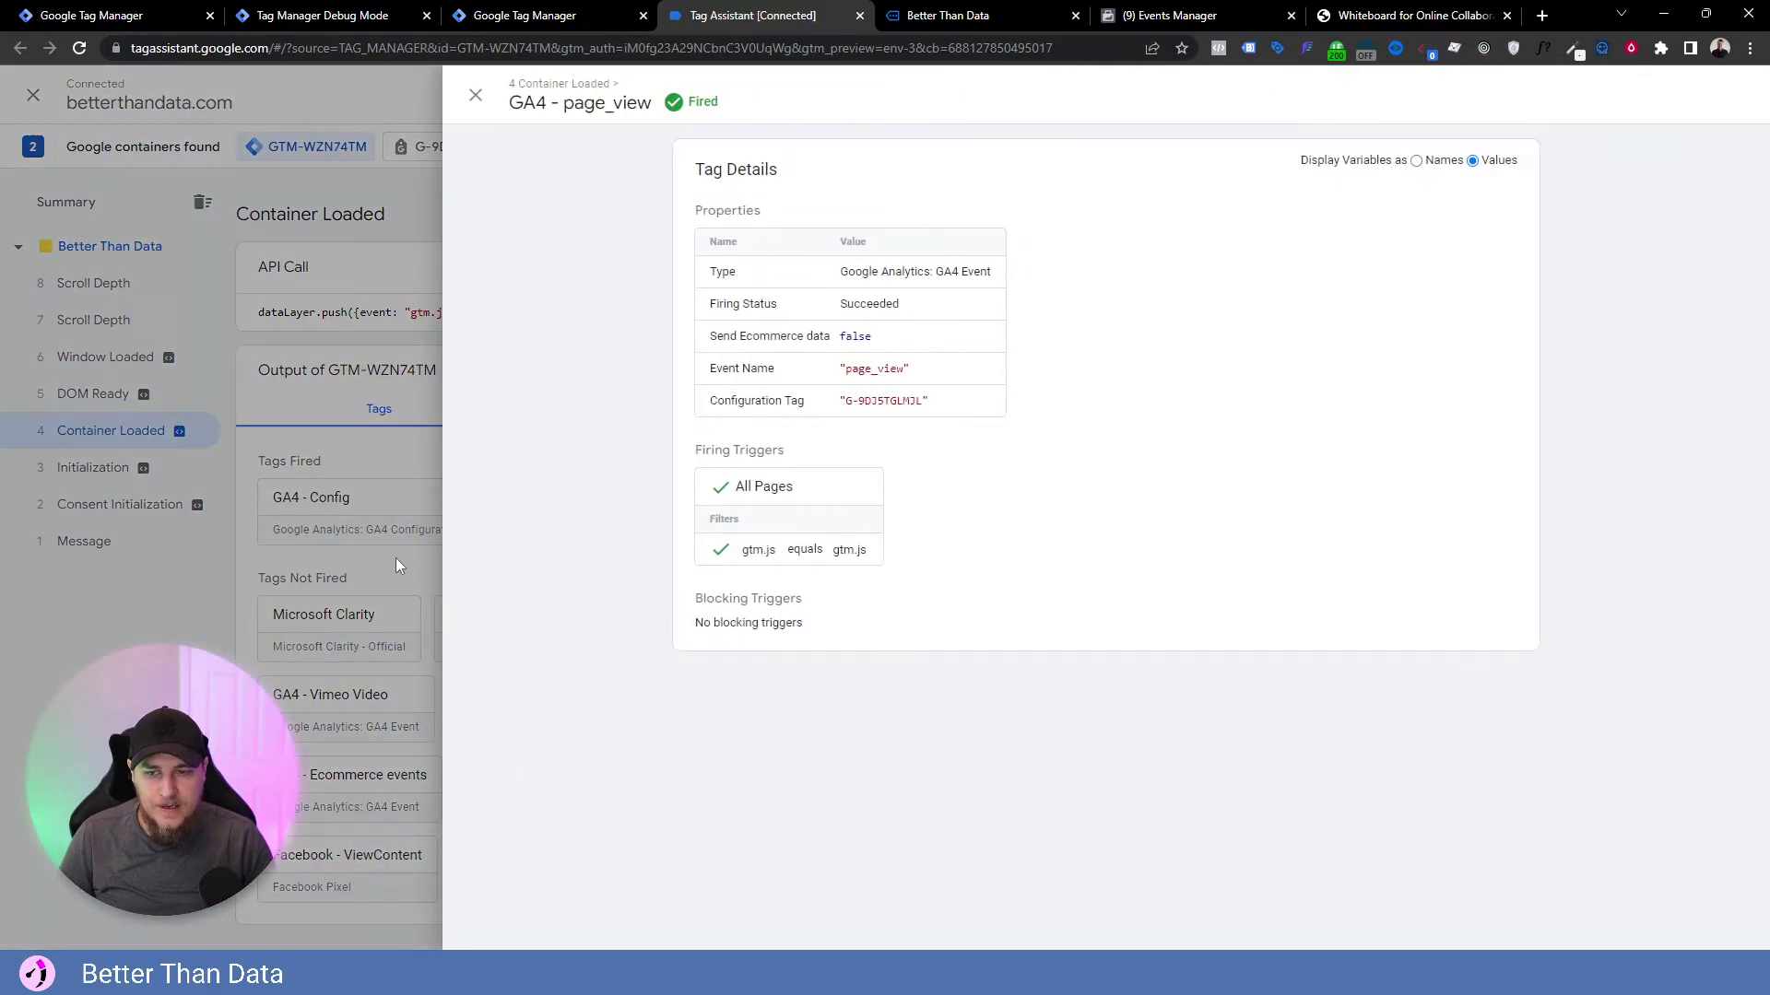
click(395, 557)
click(1097, 505)
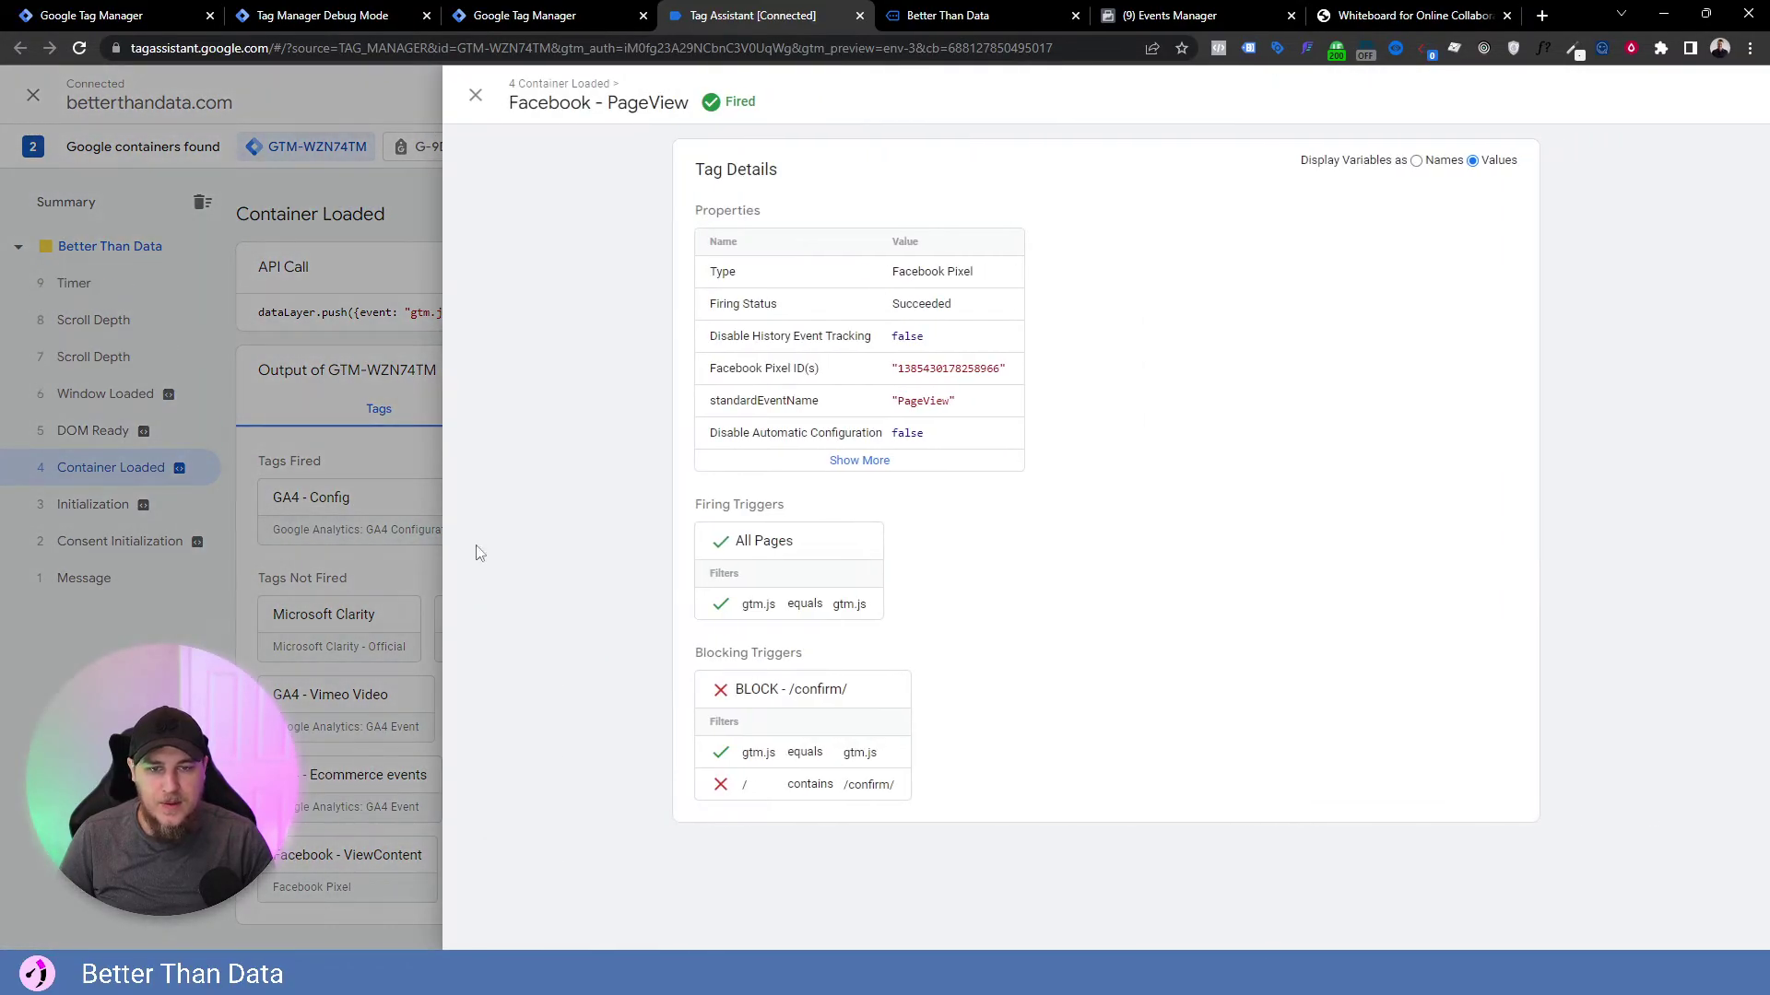
click(310, 530)
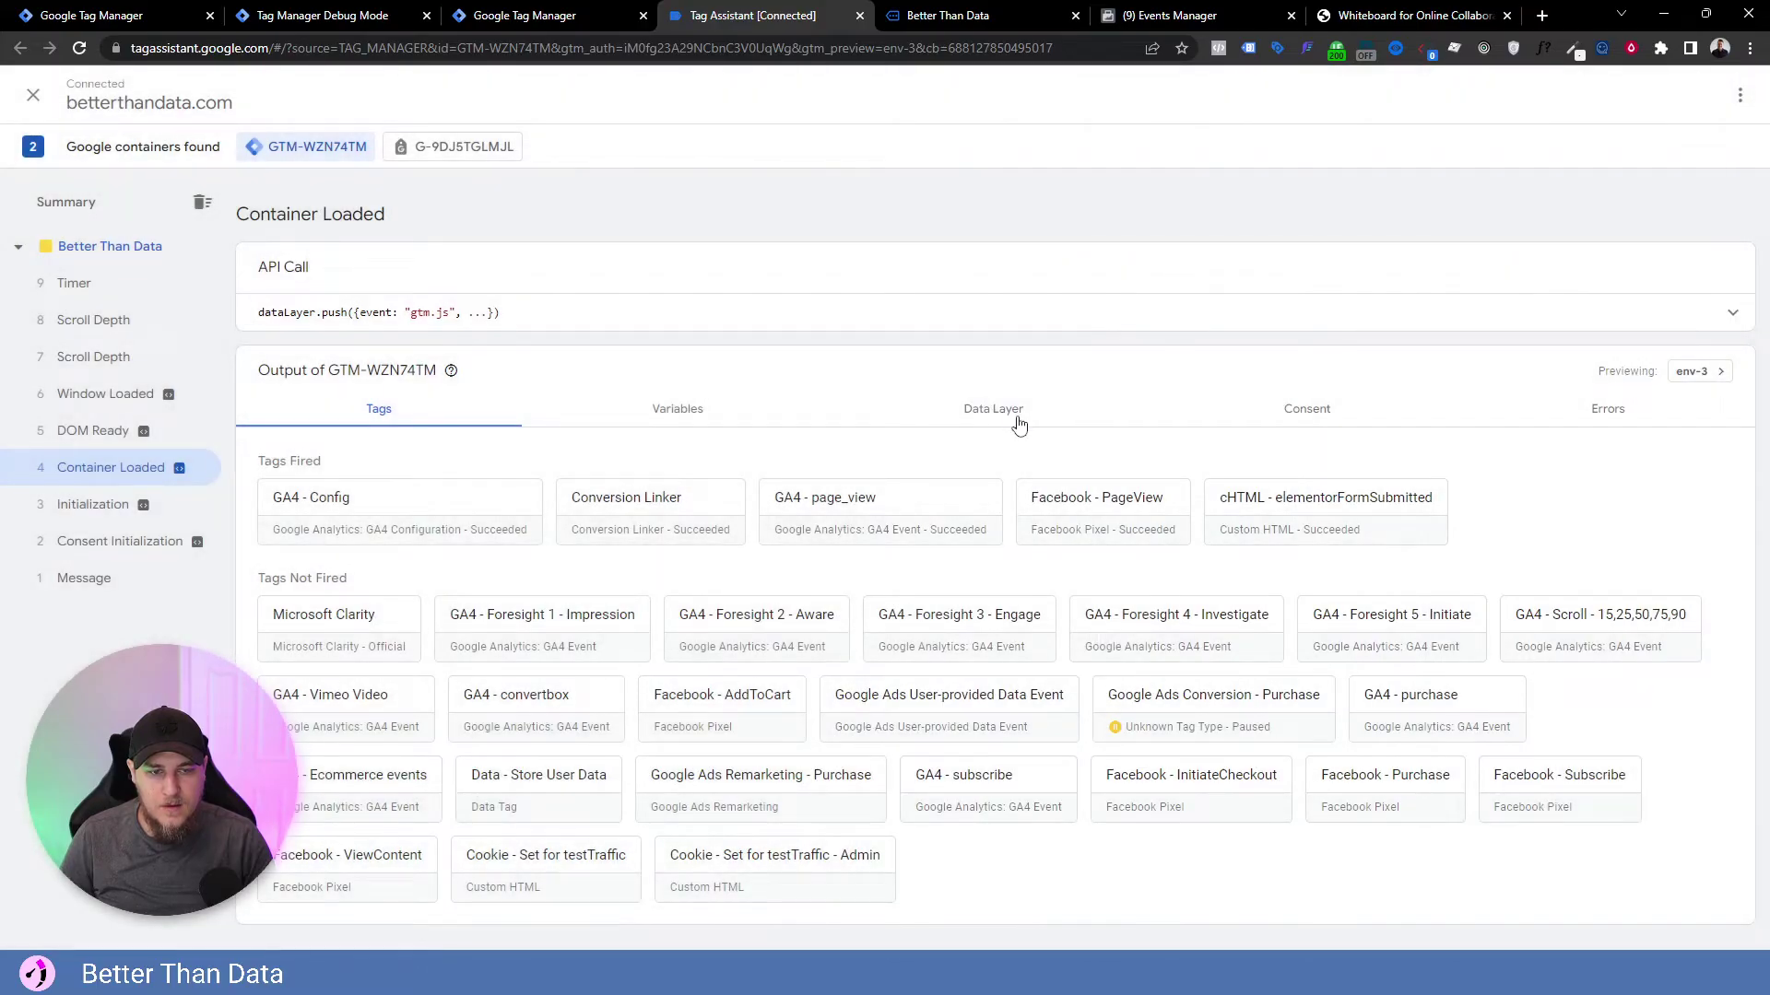
click(1212, 16)
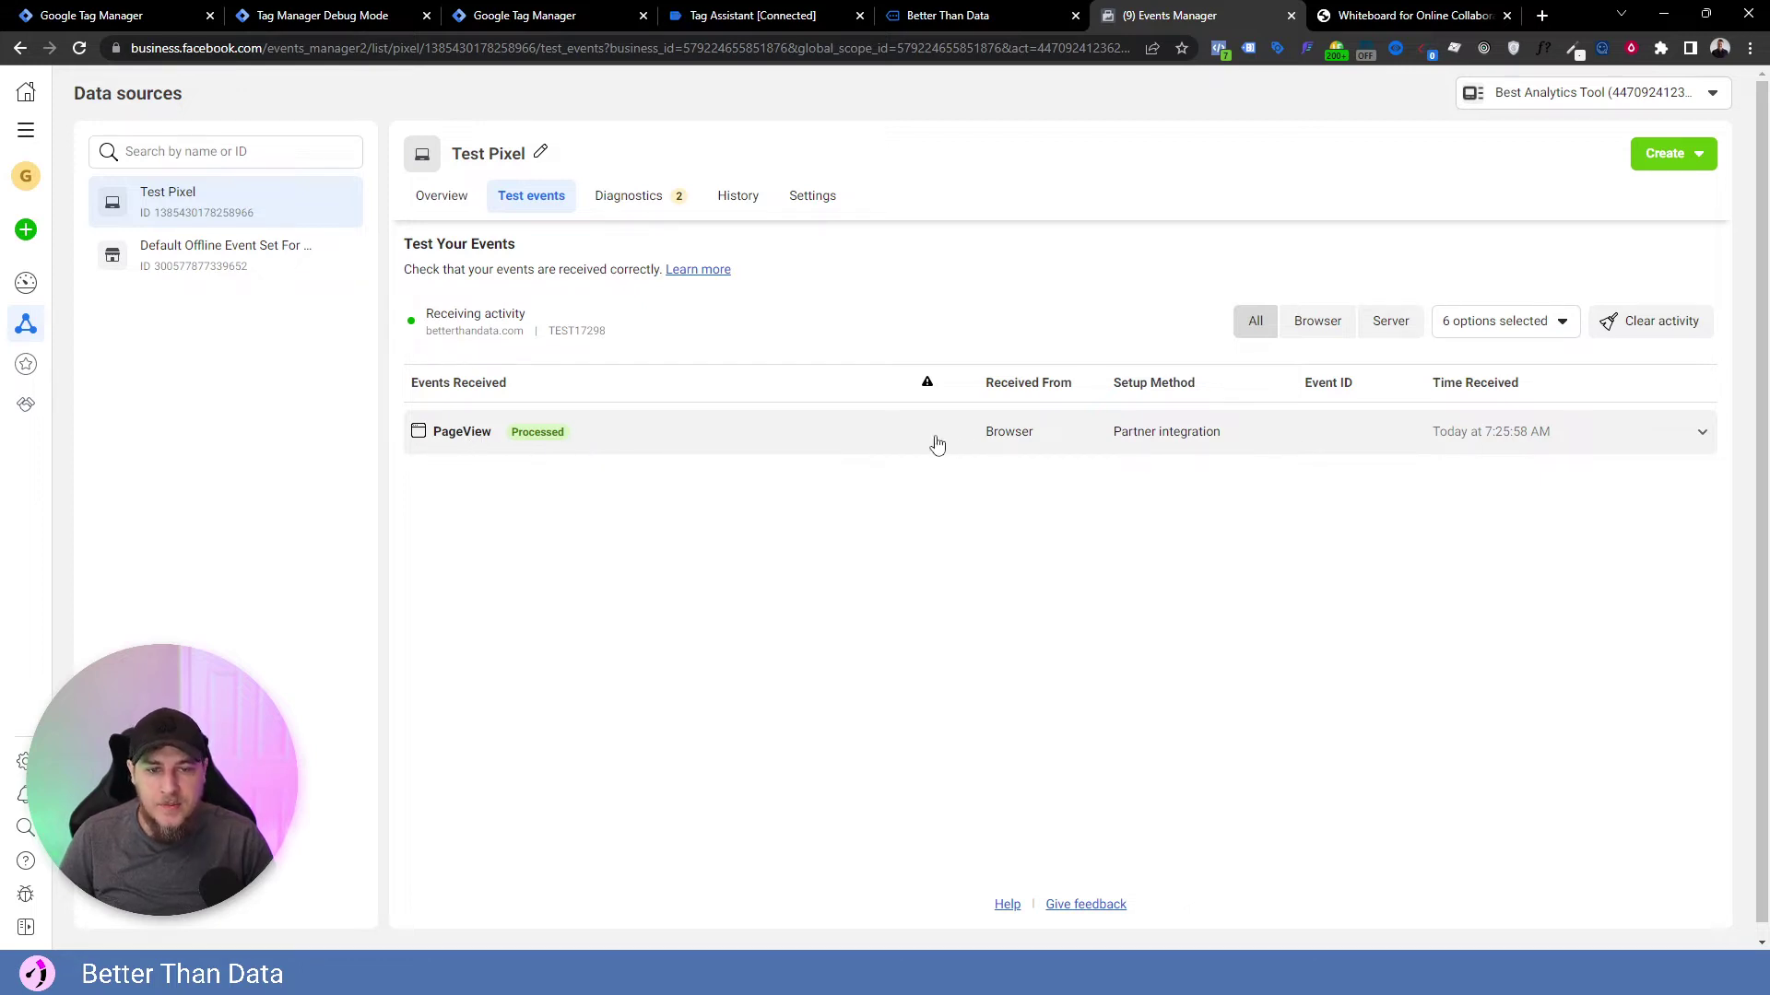
Inspect the browser PageView in Events Manager, noting its empty Event ID.
drag(1303, 385, 1367, 388)
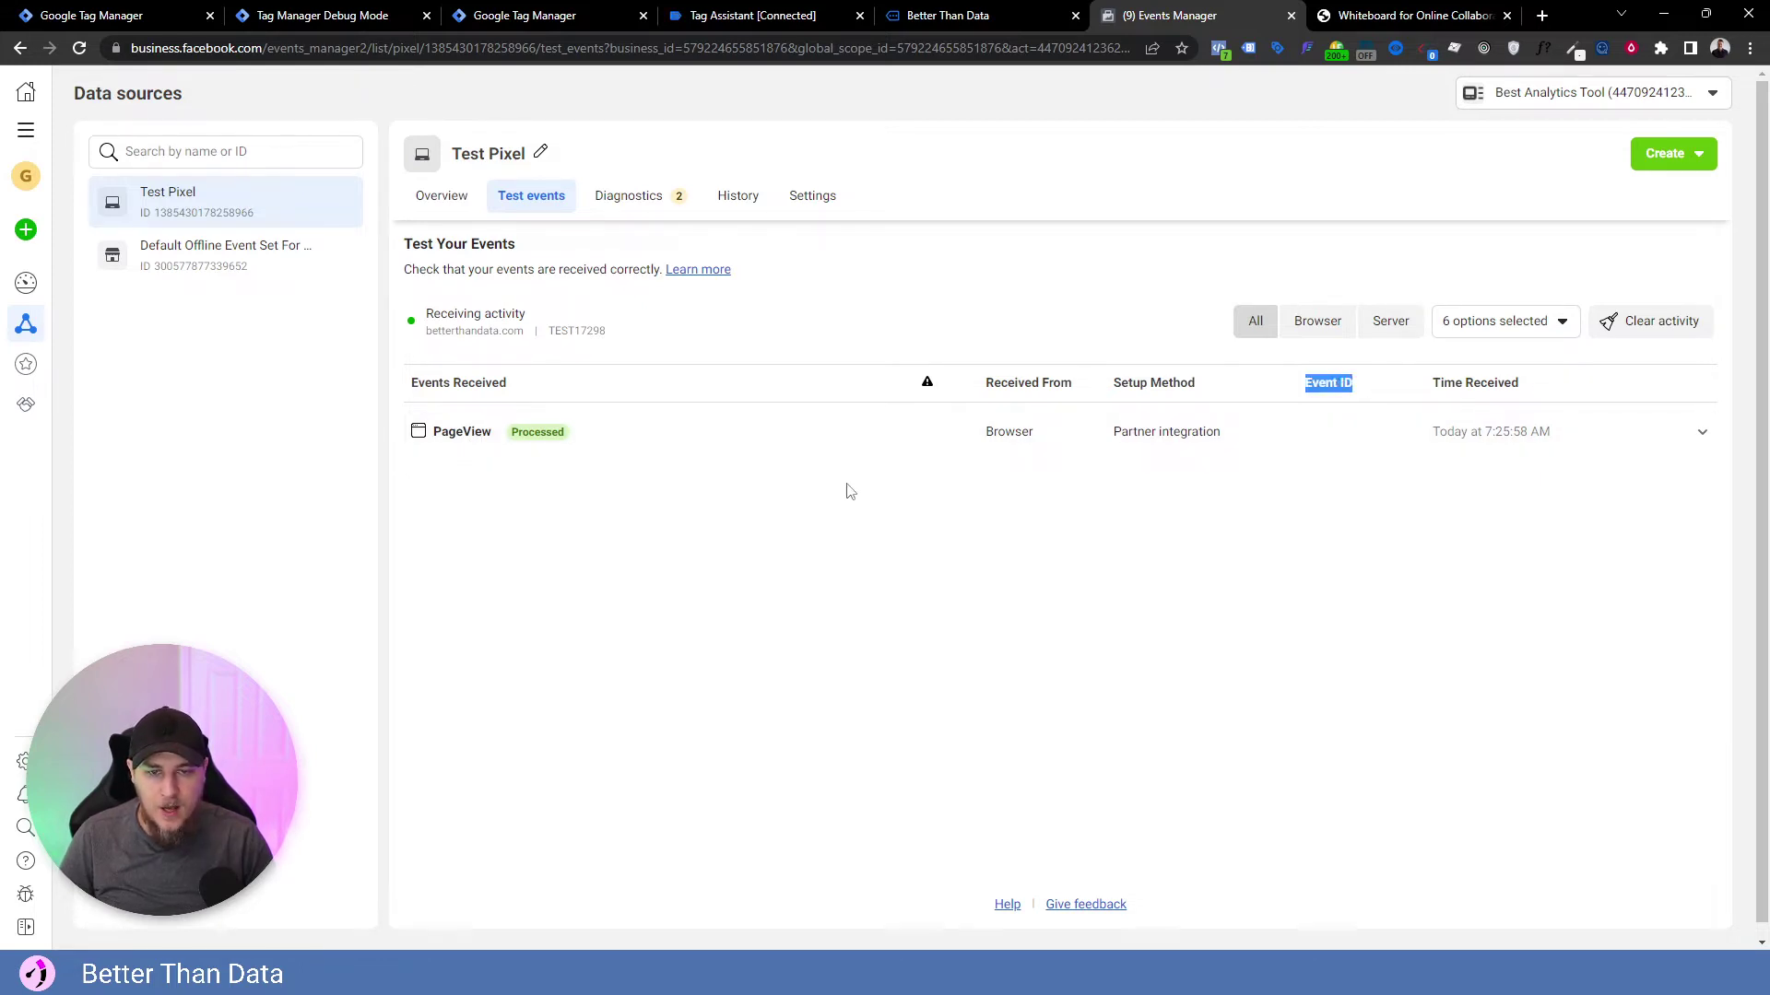
click(774, 431)
click(779, 437)
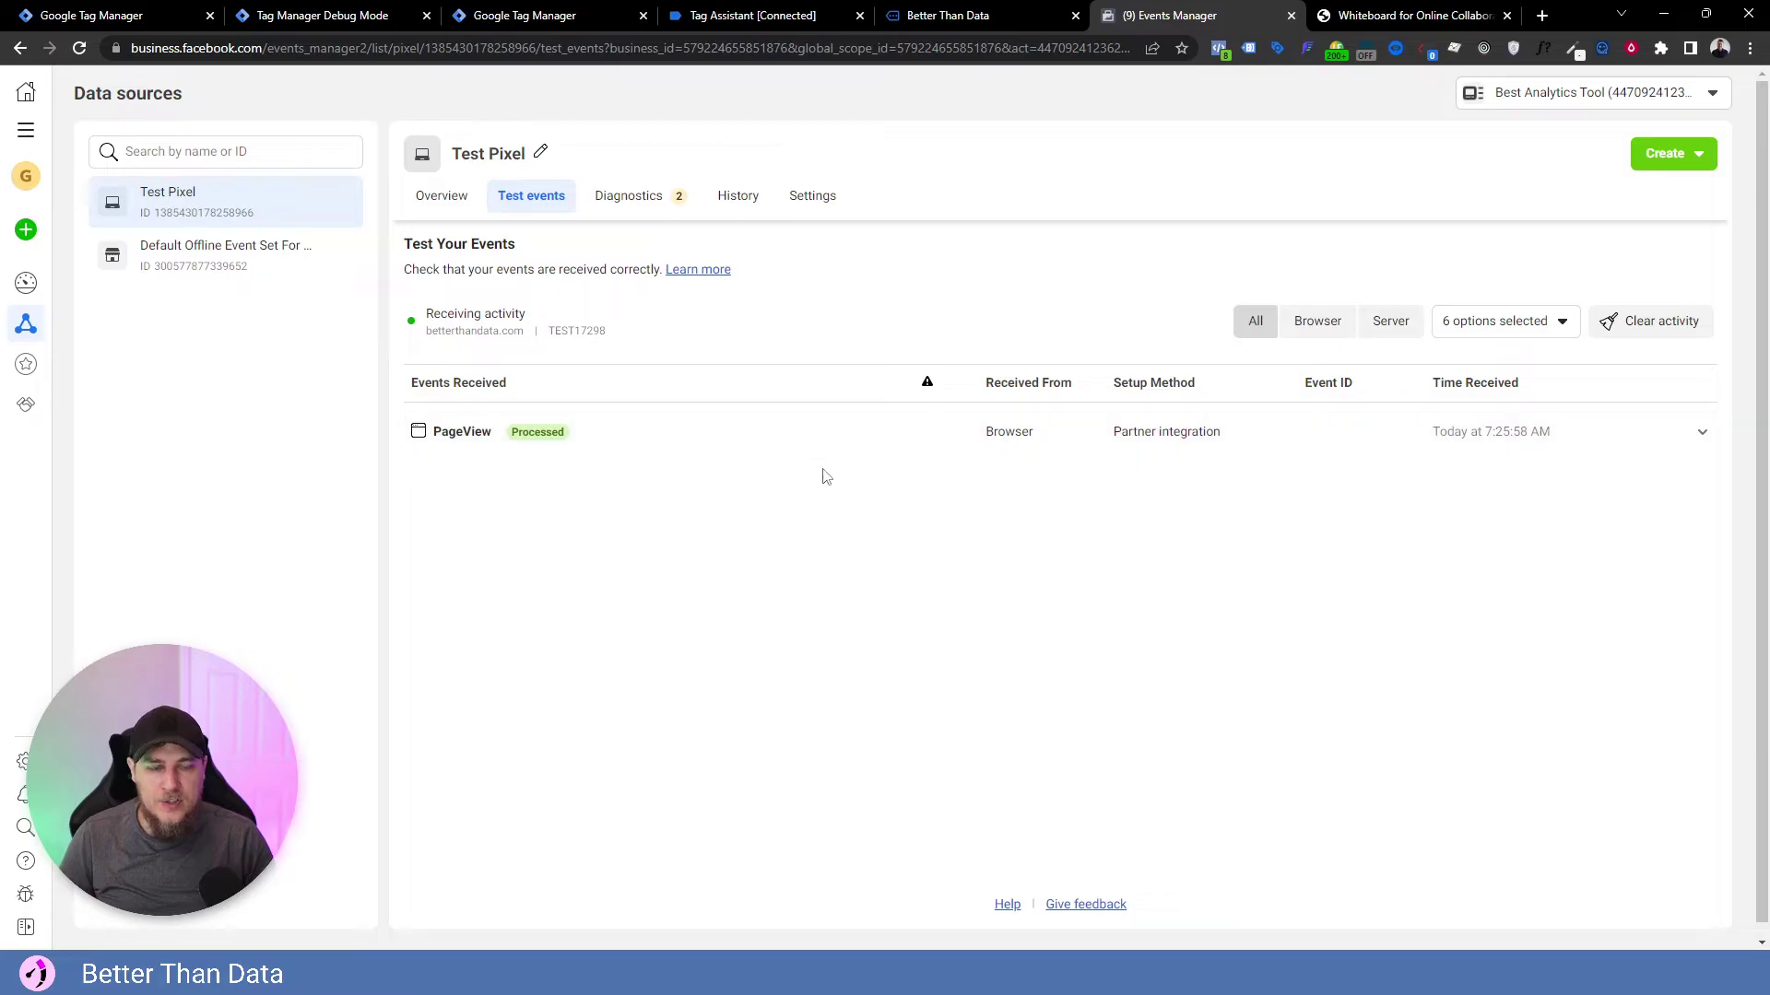
Check the server container's page_view tags, then view the Deduplicated info on the server PageView.
click(362, 11)
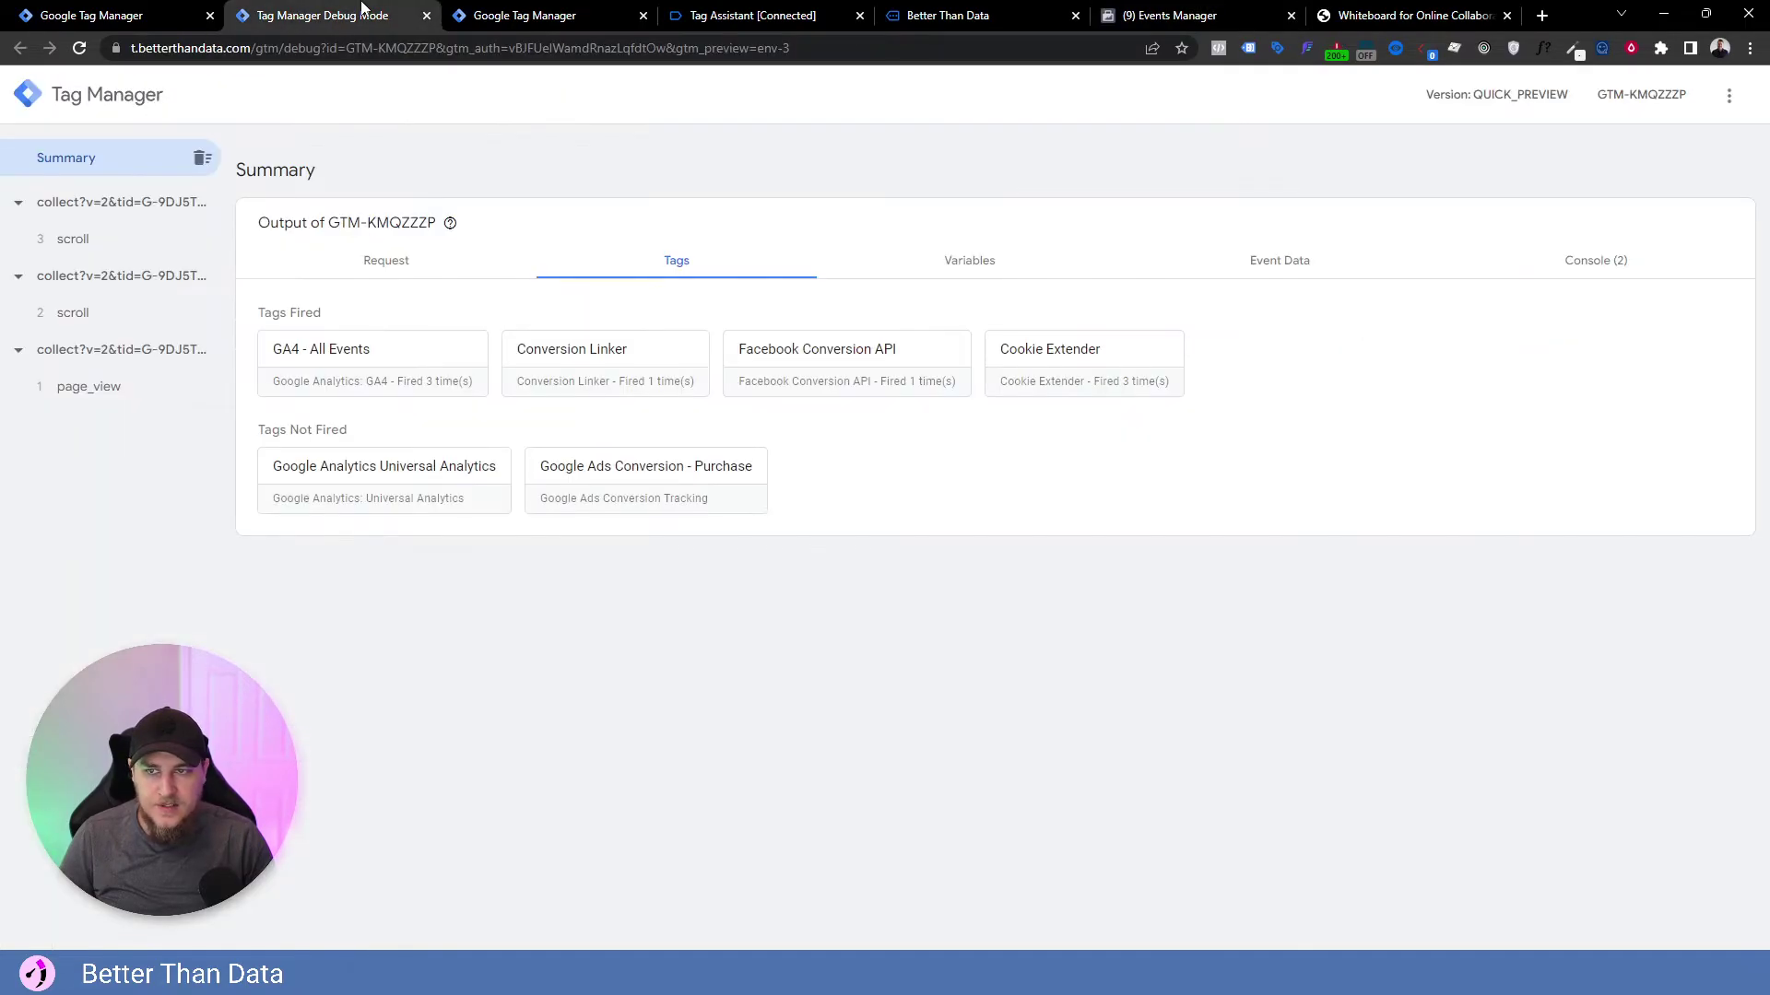
click(82, 391)
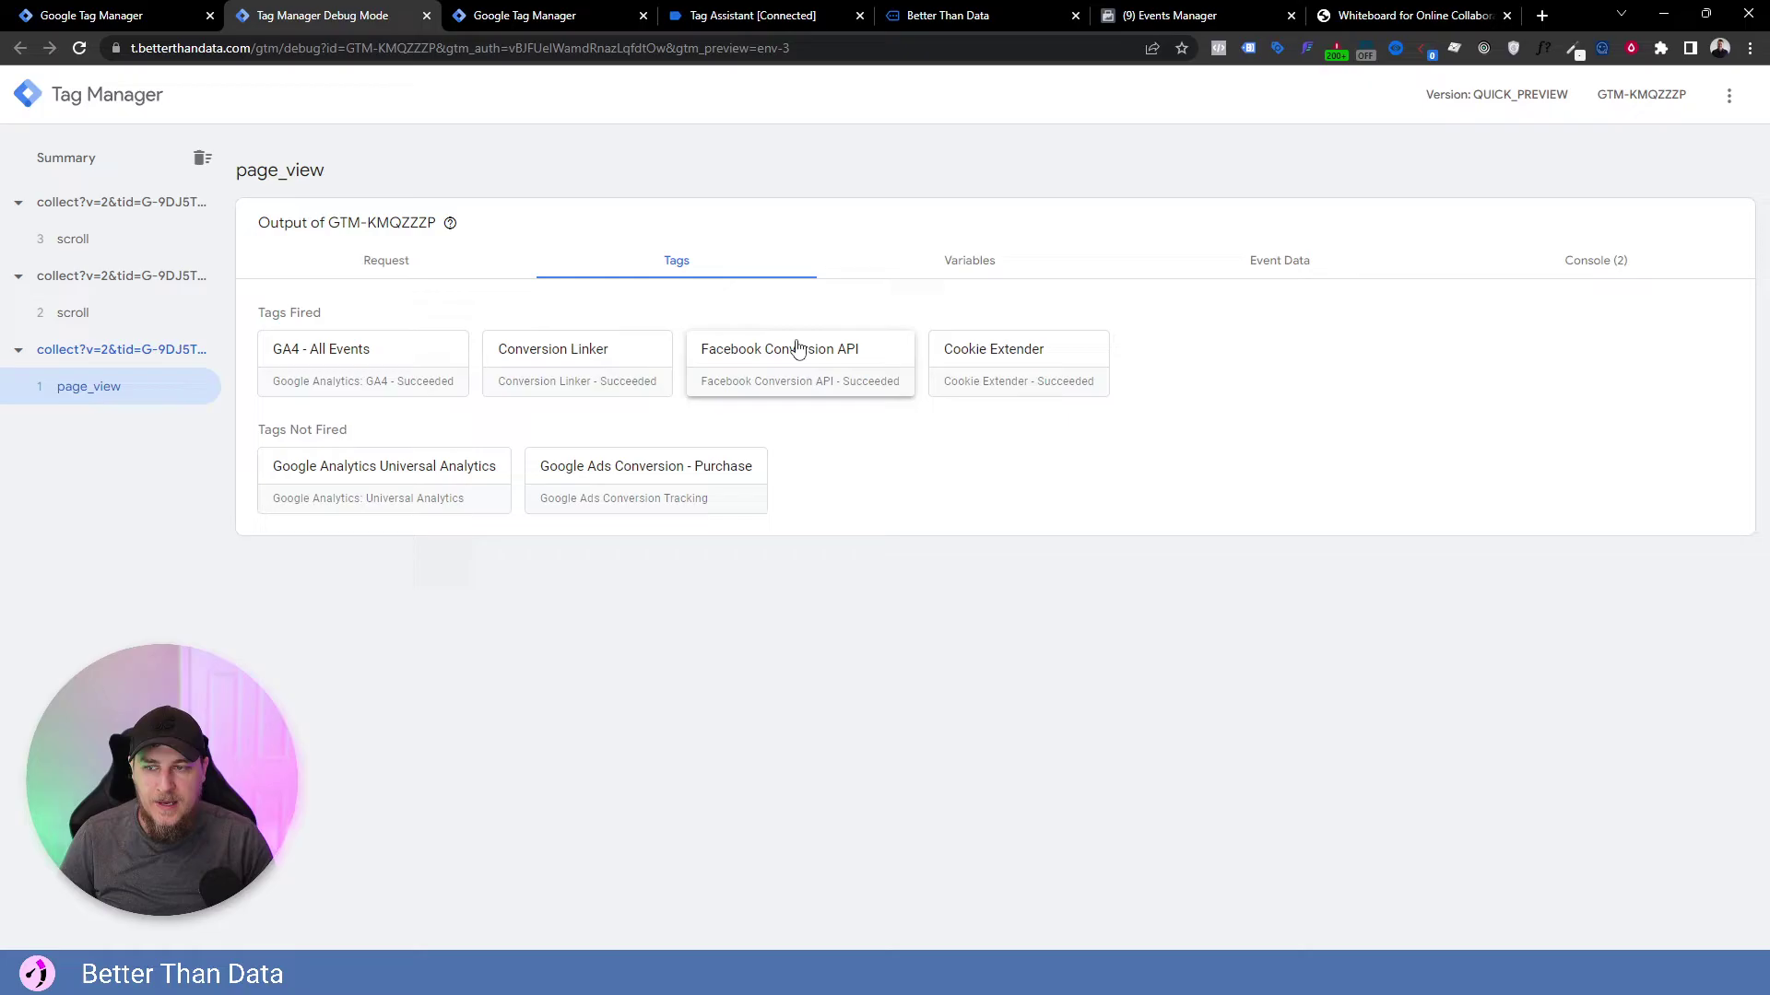
click(1168, 16)
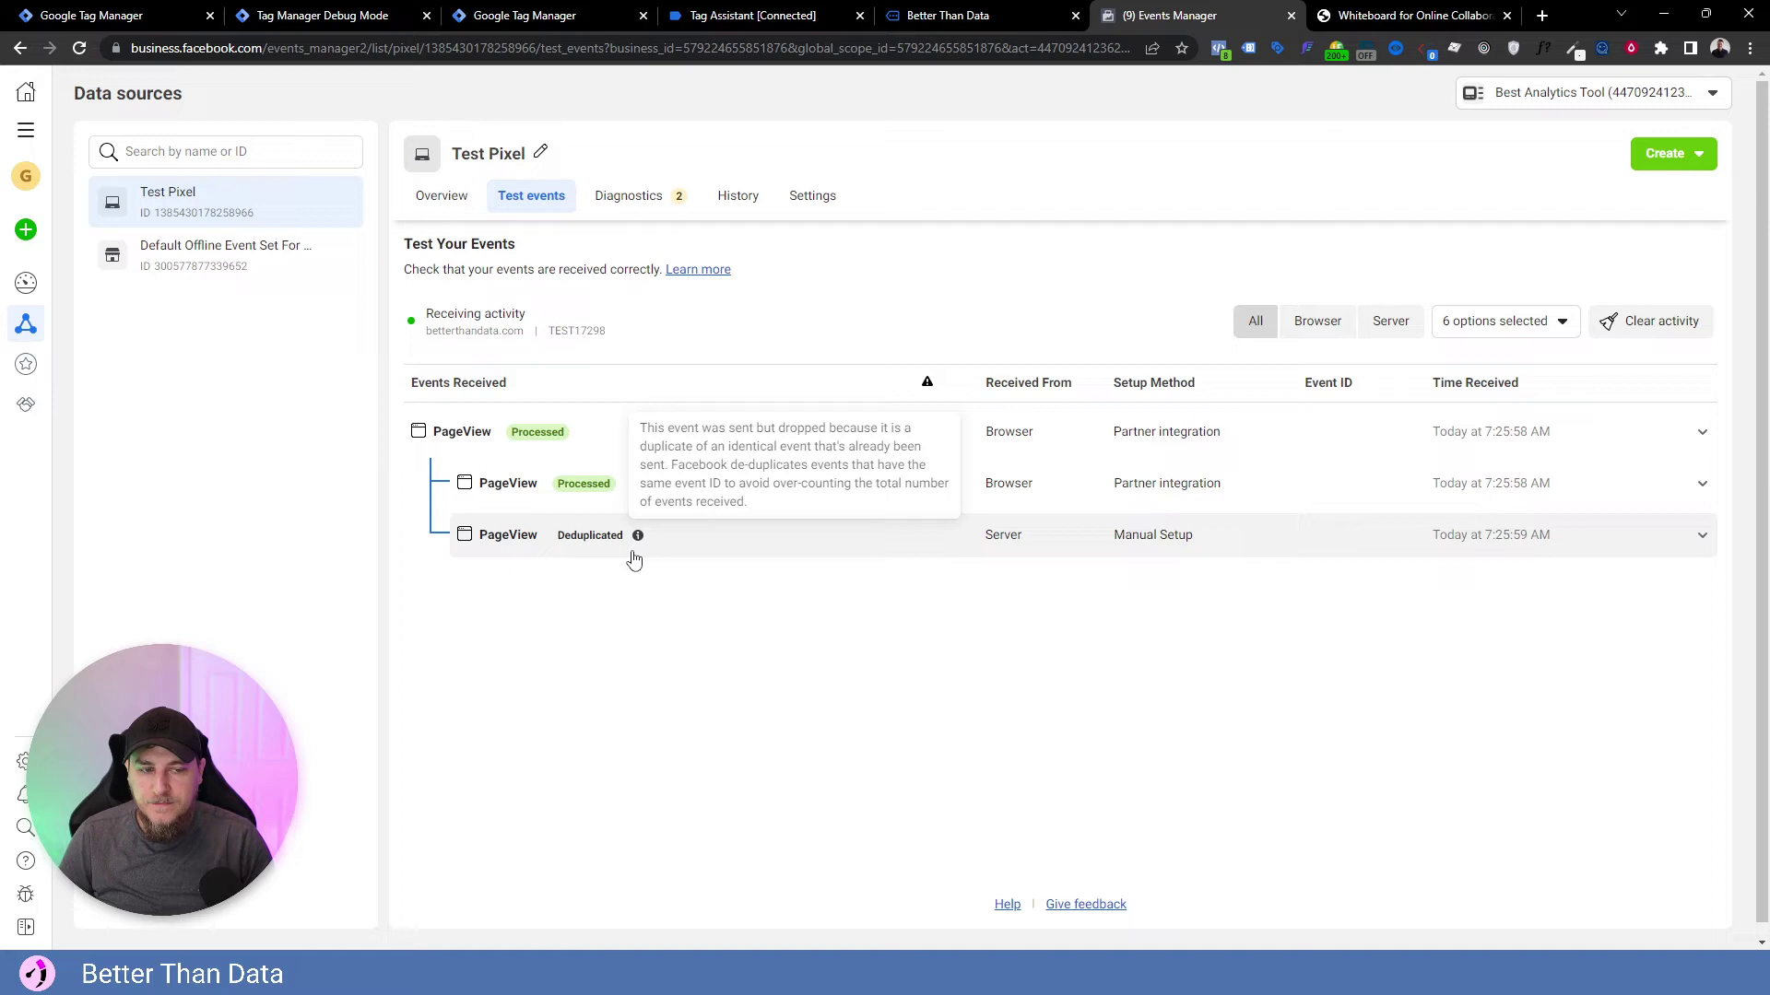
mouse_move(571, 544)
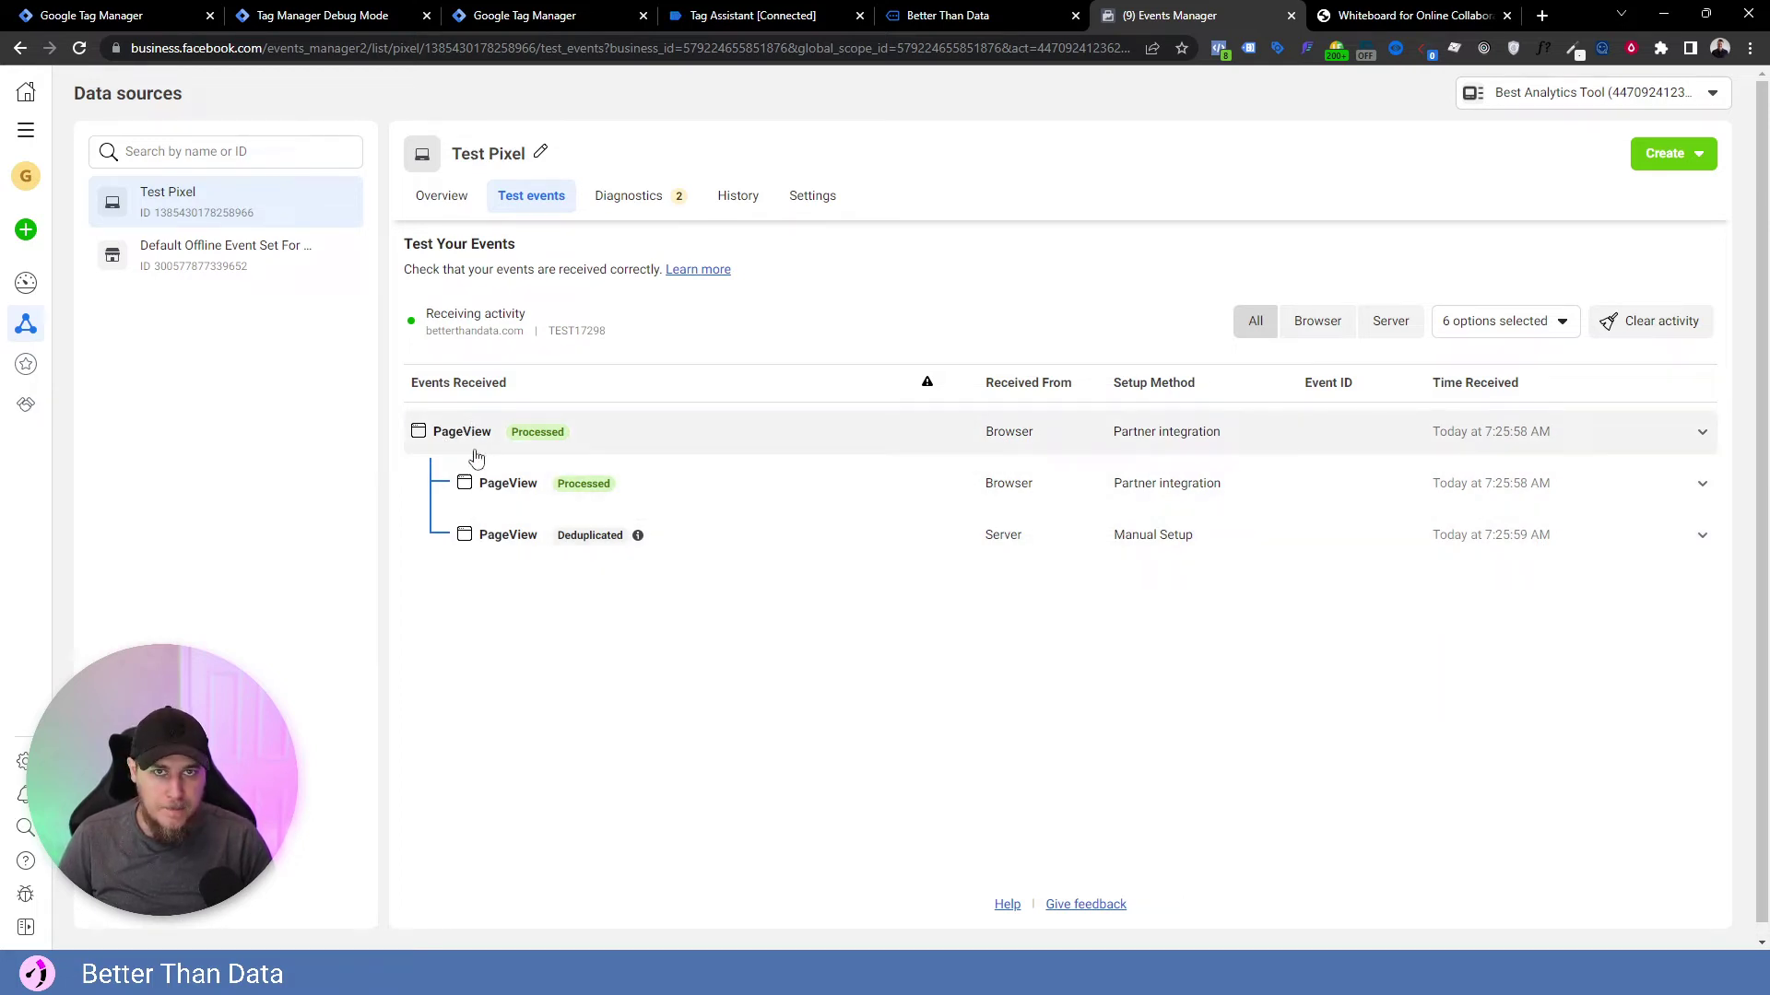
Visit the Join and Tools pages on Better Than Data and reload Tools for extra PageViews.
click(949, 16)
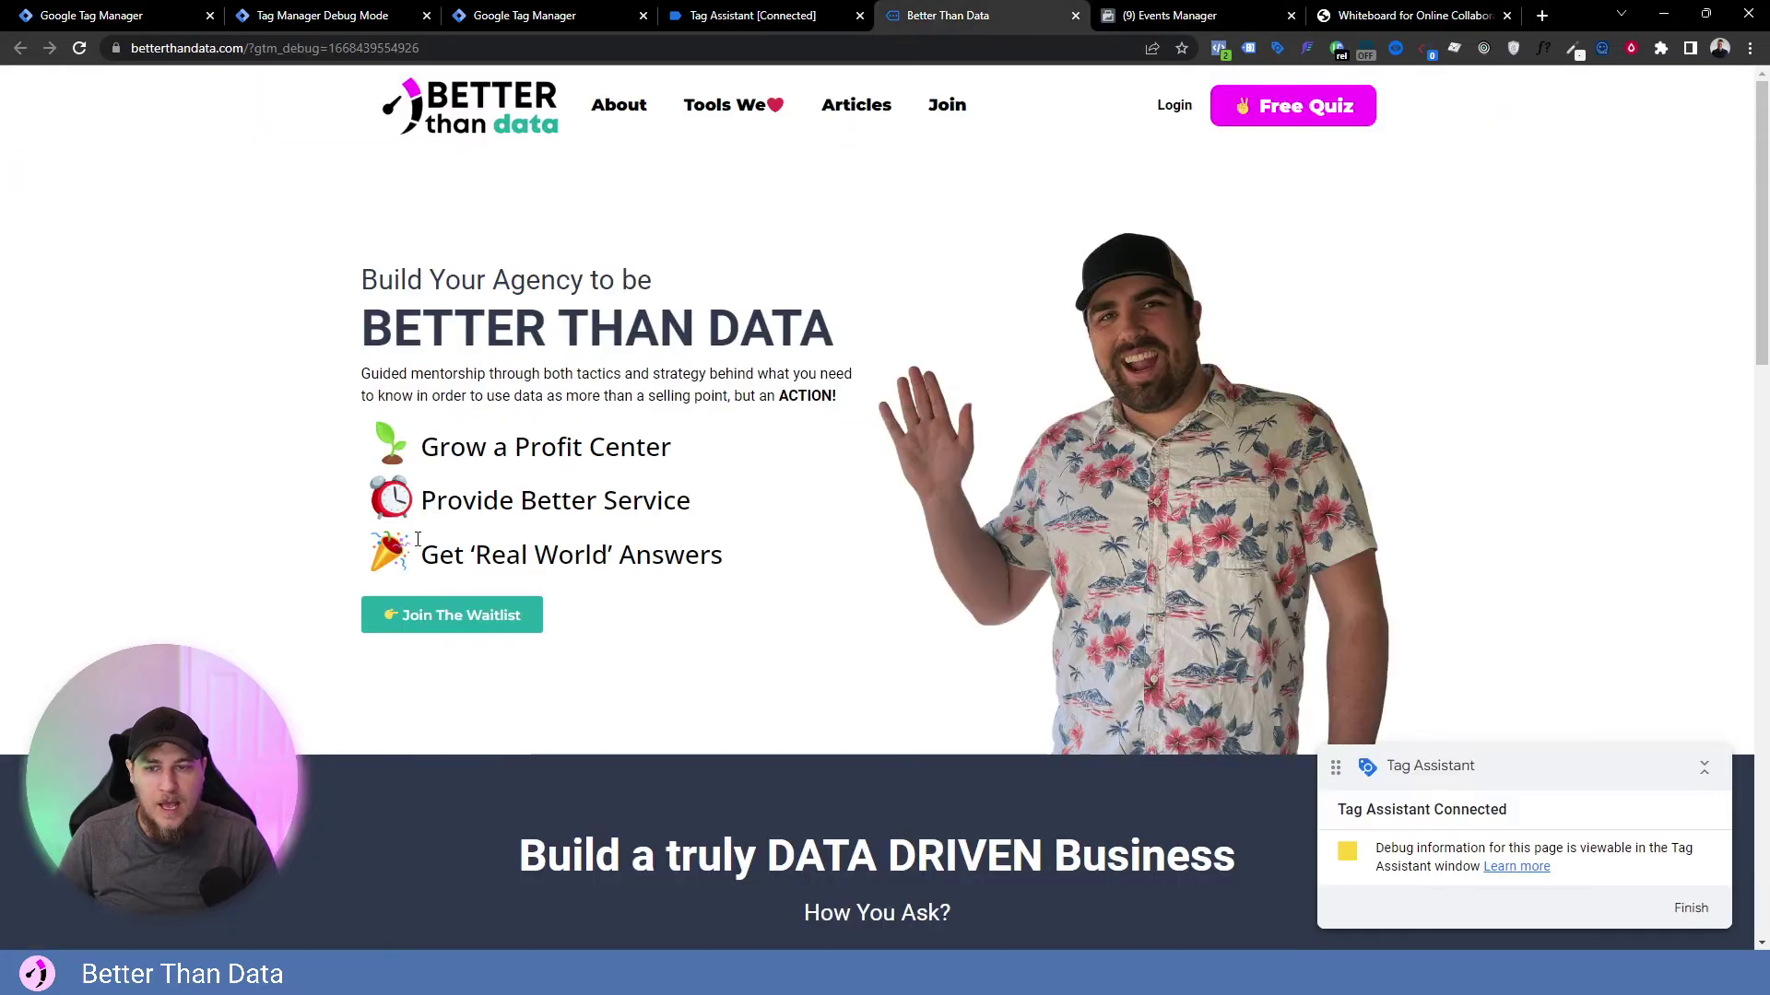
click(924, 109)
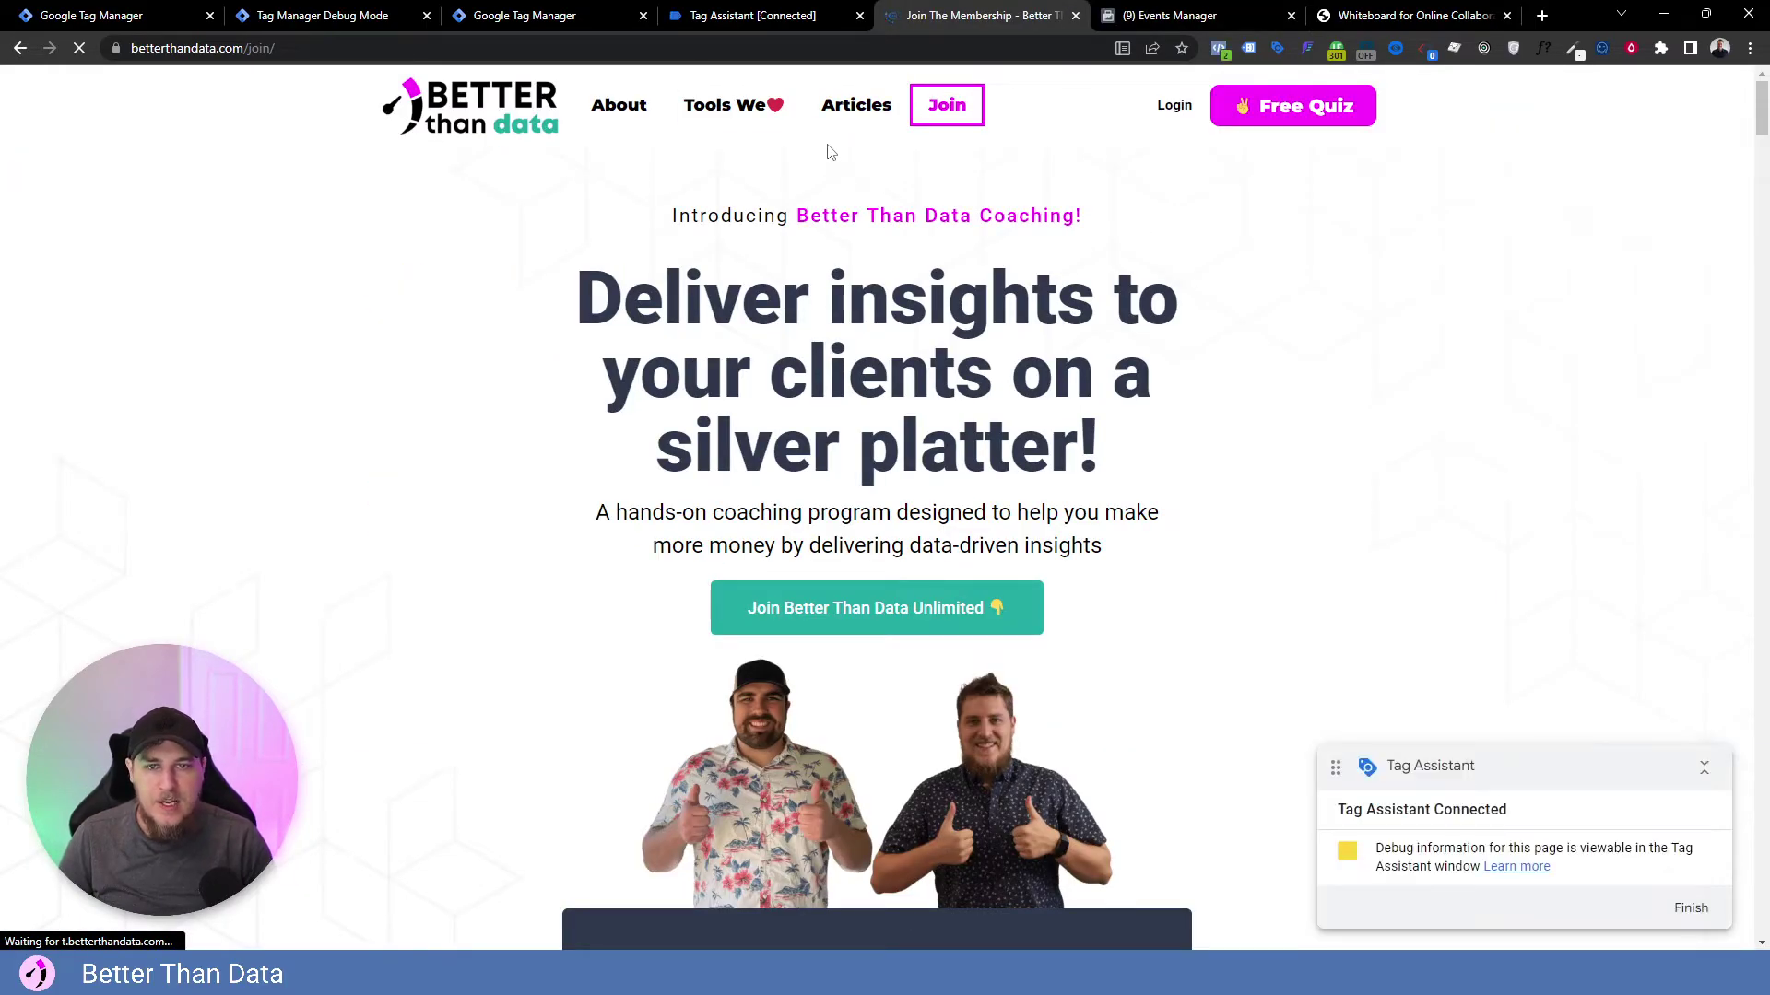
click(726, 124)
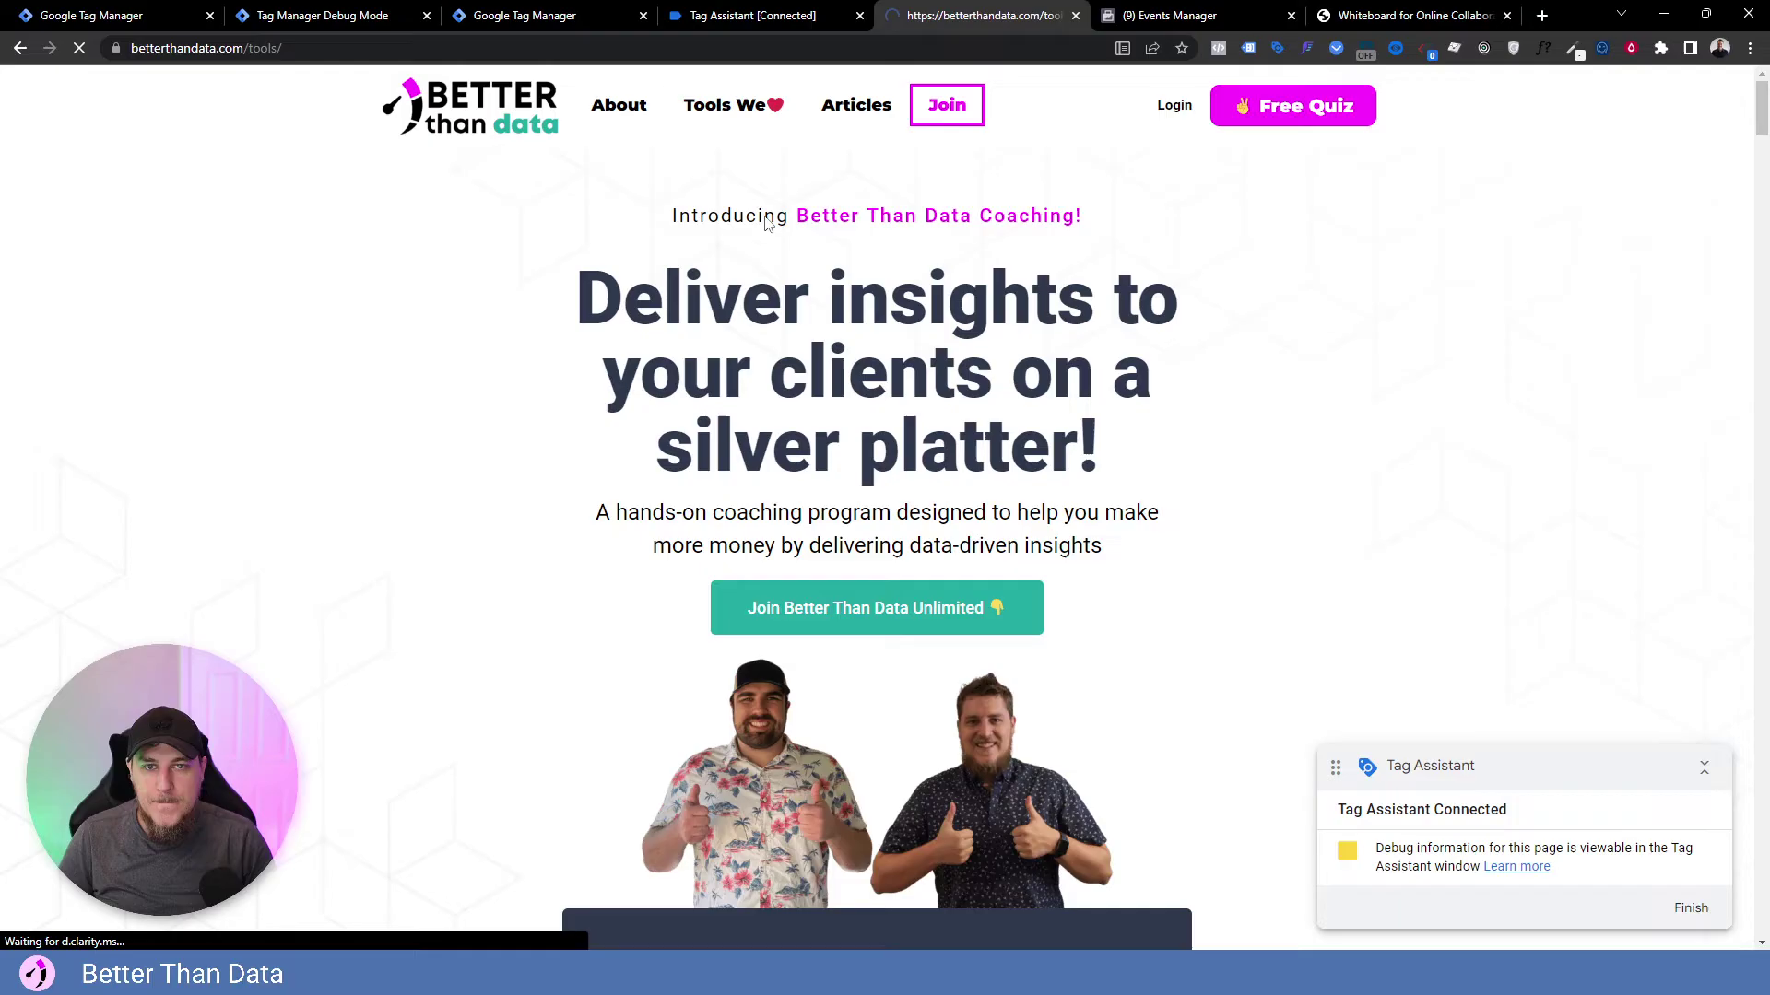
scroll(1281, 405, down, 5)
scroll(1281, 406, up, 5)
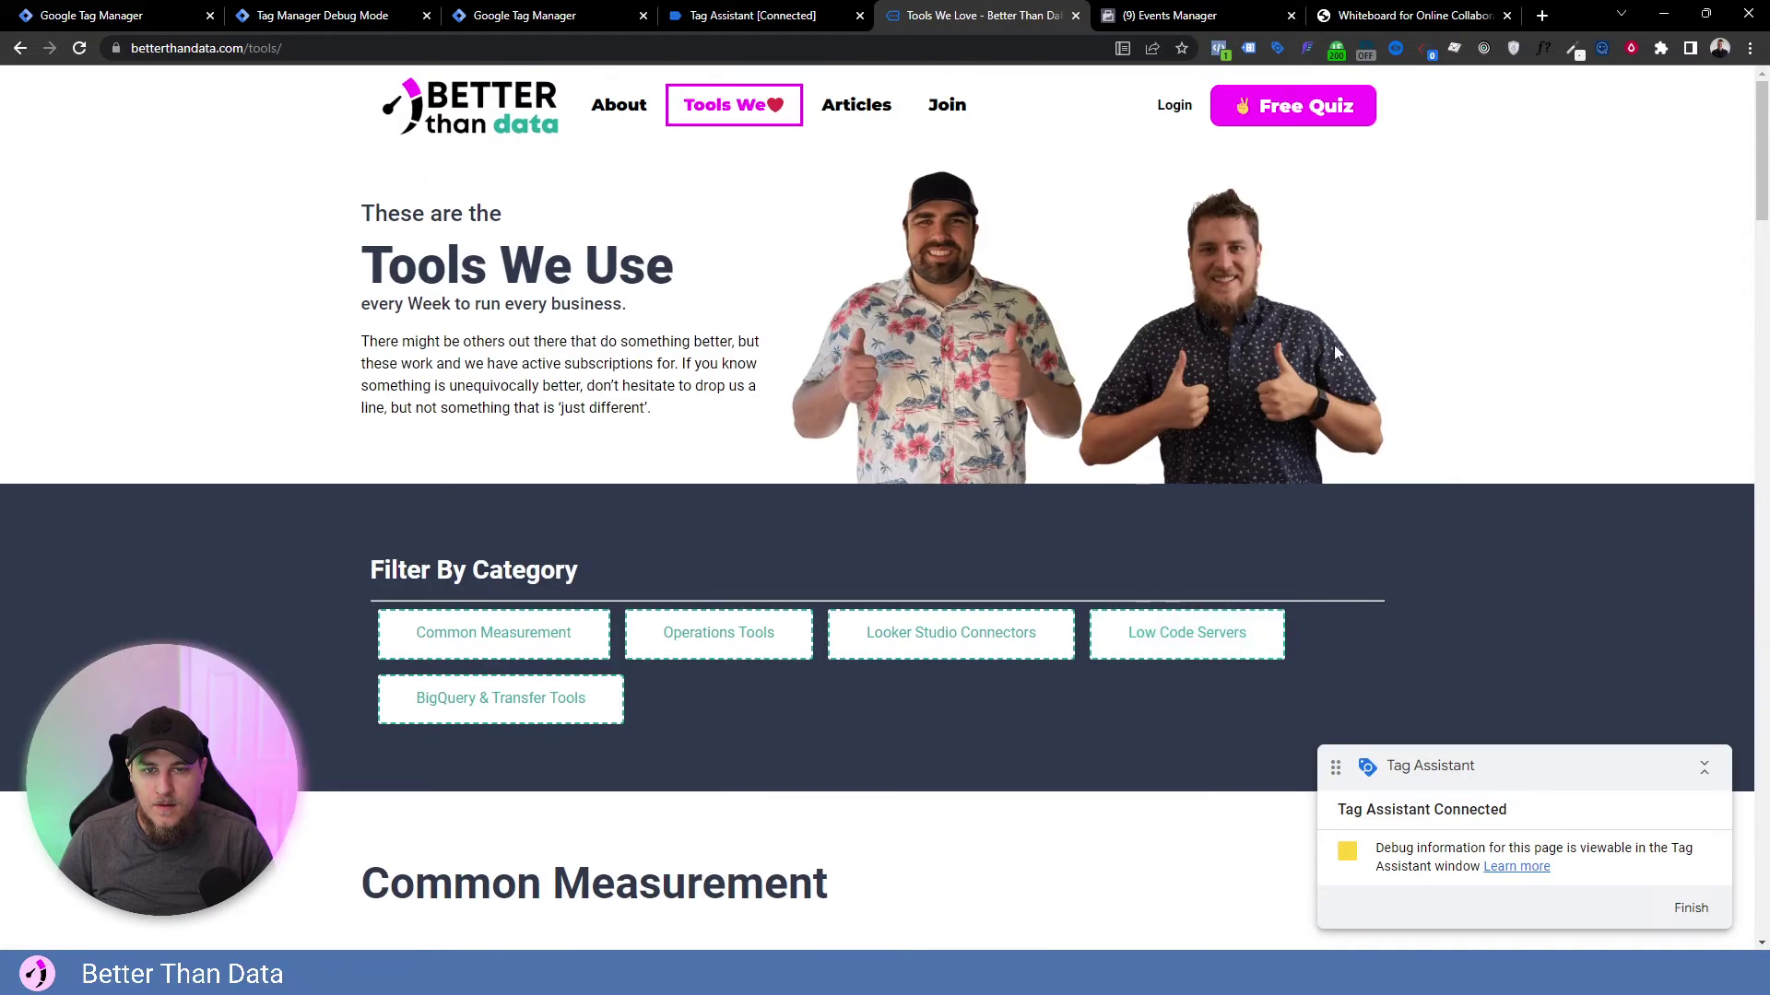
click(81, 48)
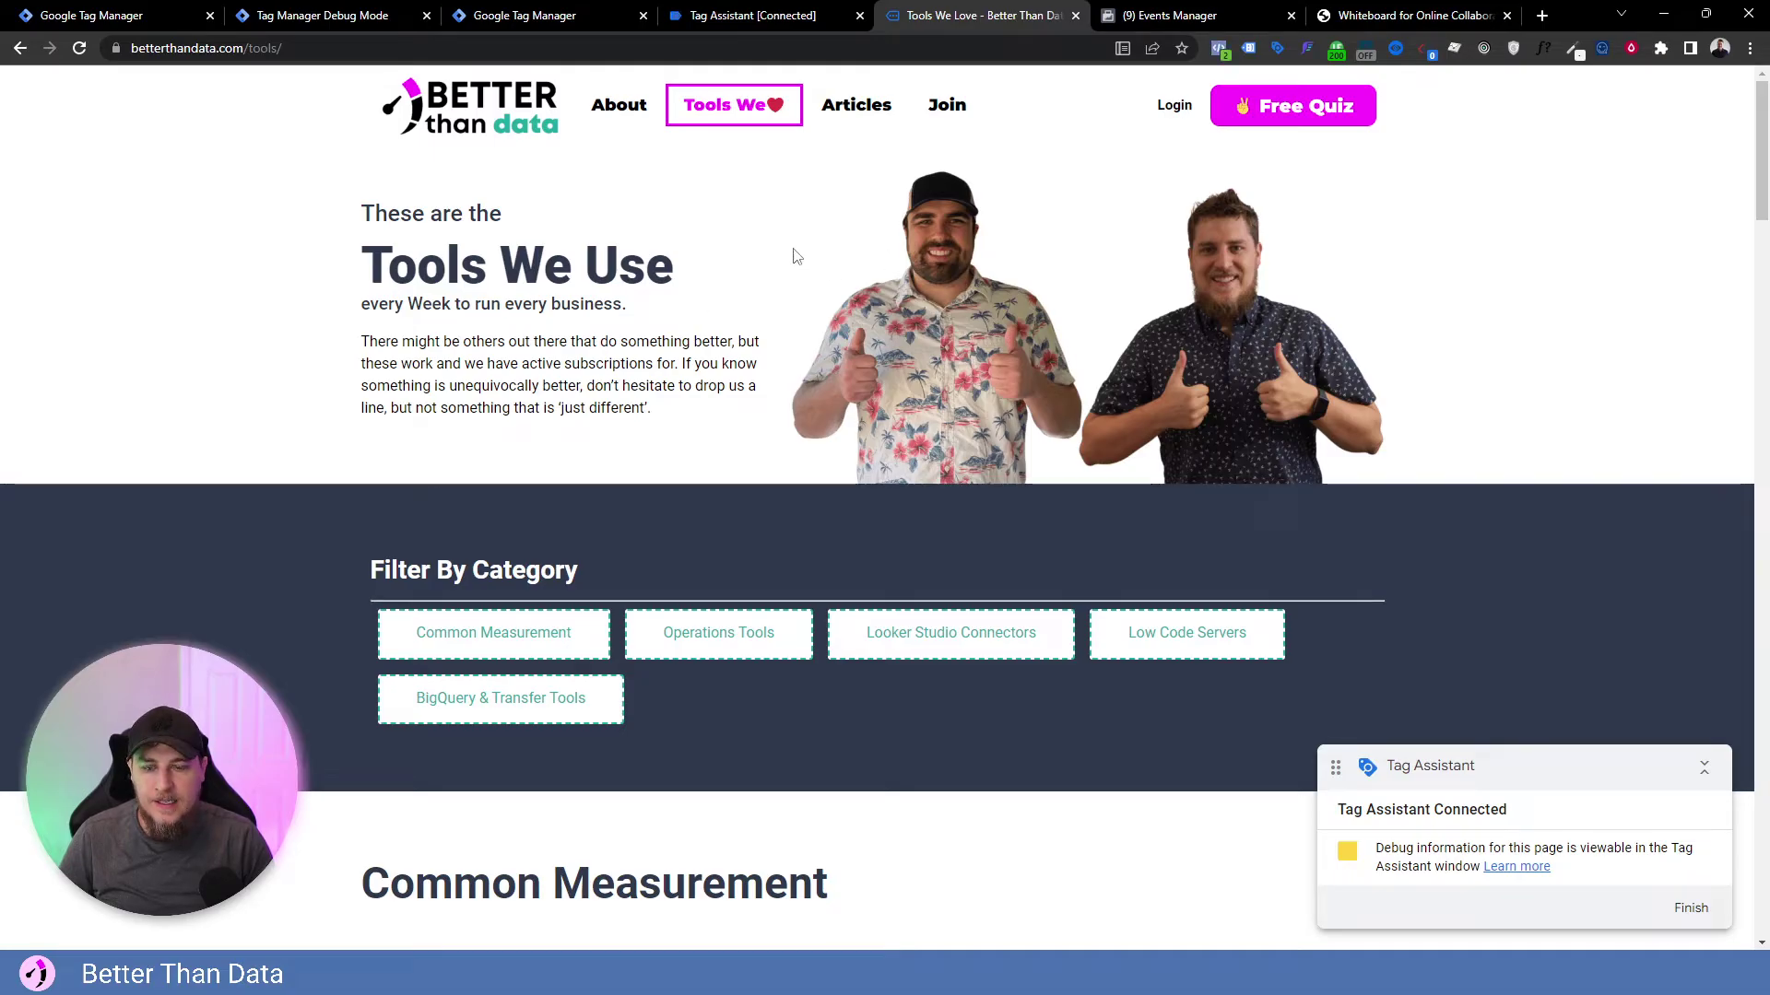
click(1168, 16)
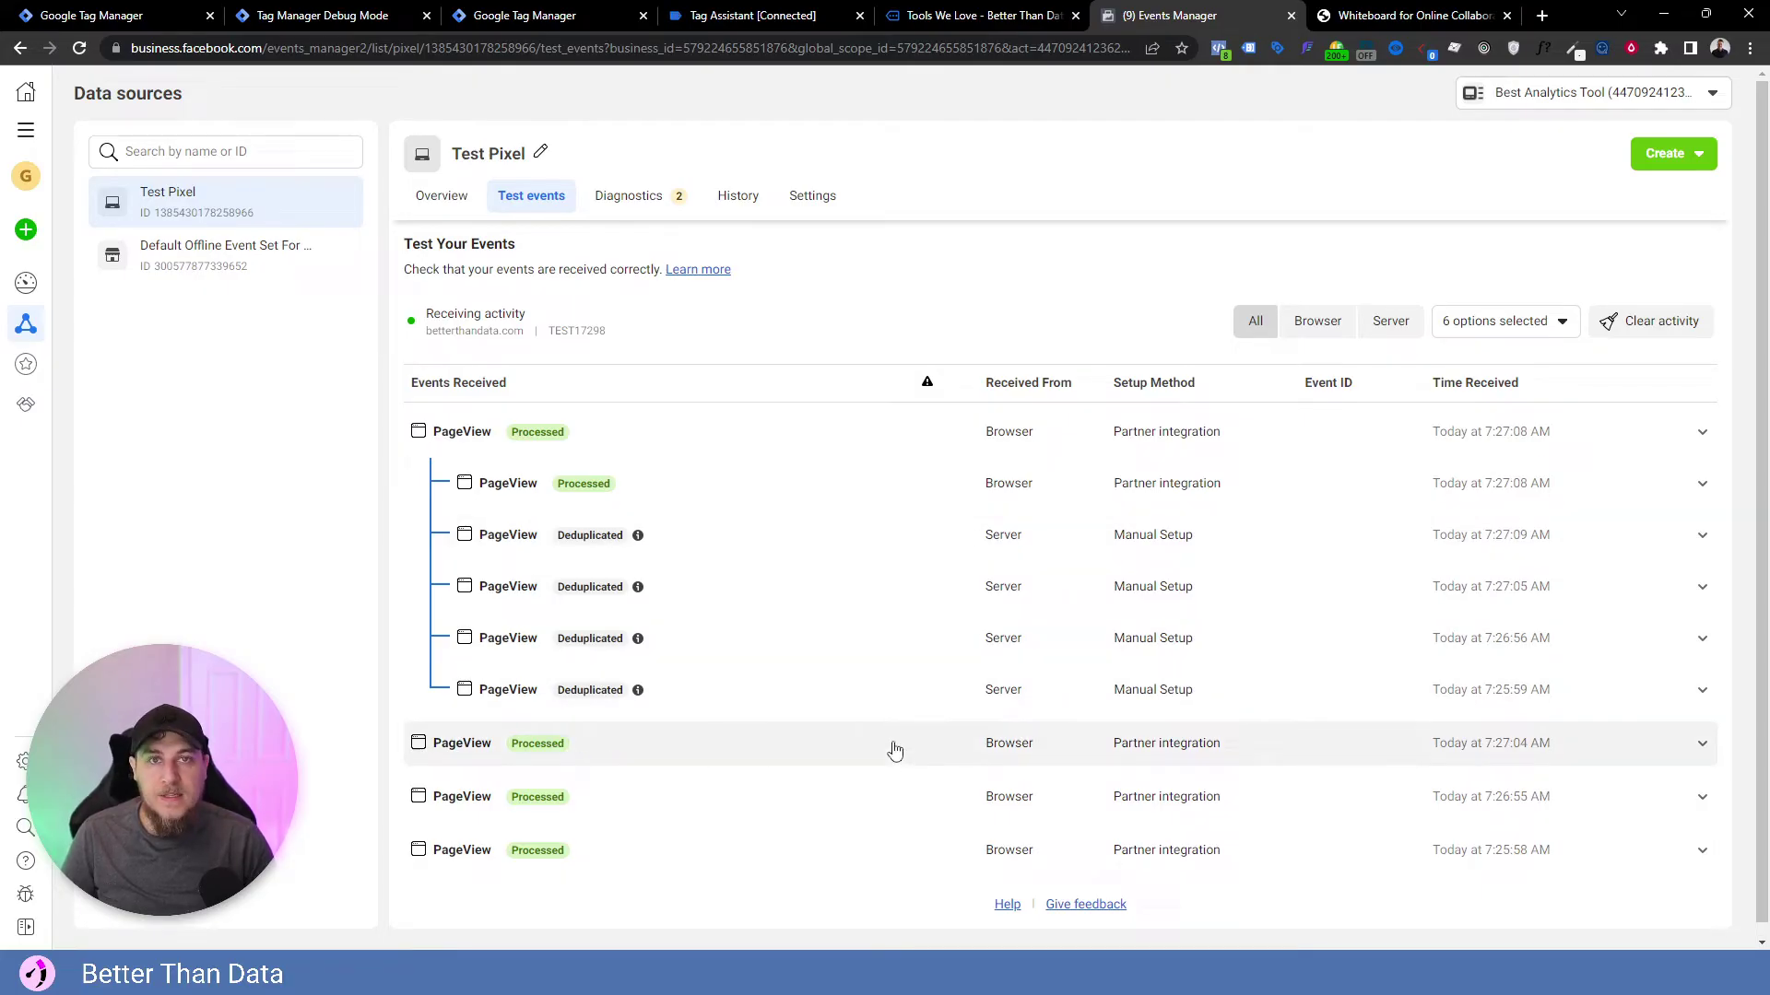
Expand the 7:27:09, 7:27:05 and 7:26:56 server PageViews to read their tools and join URLs.
click(829, 533)
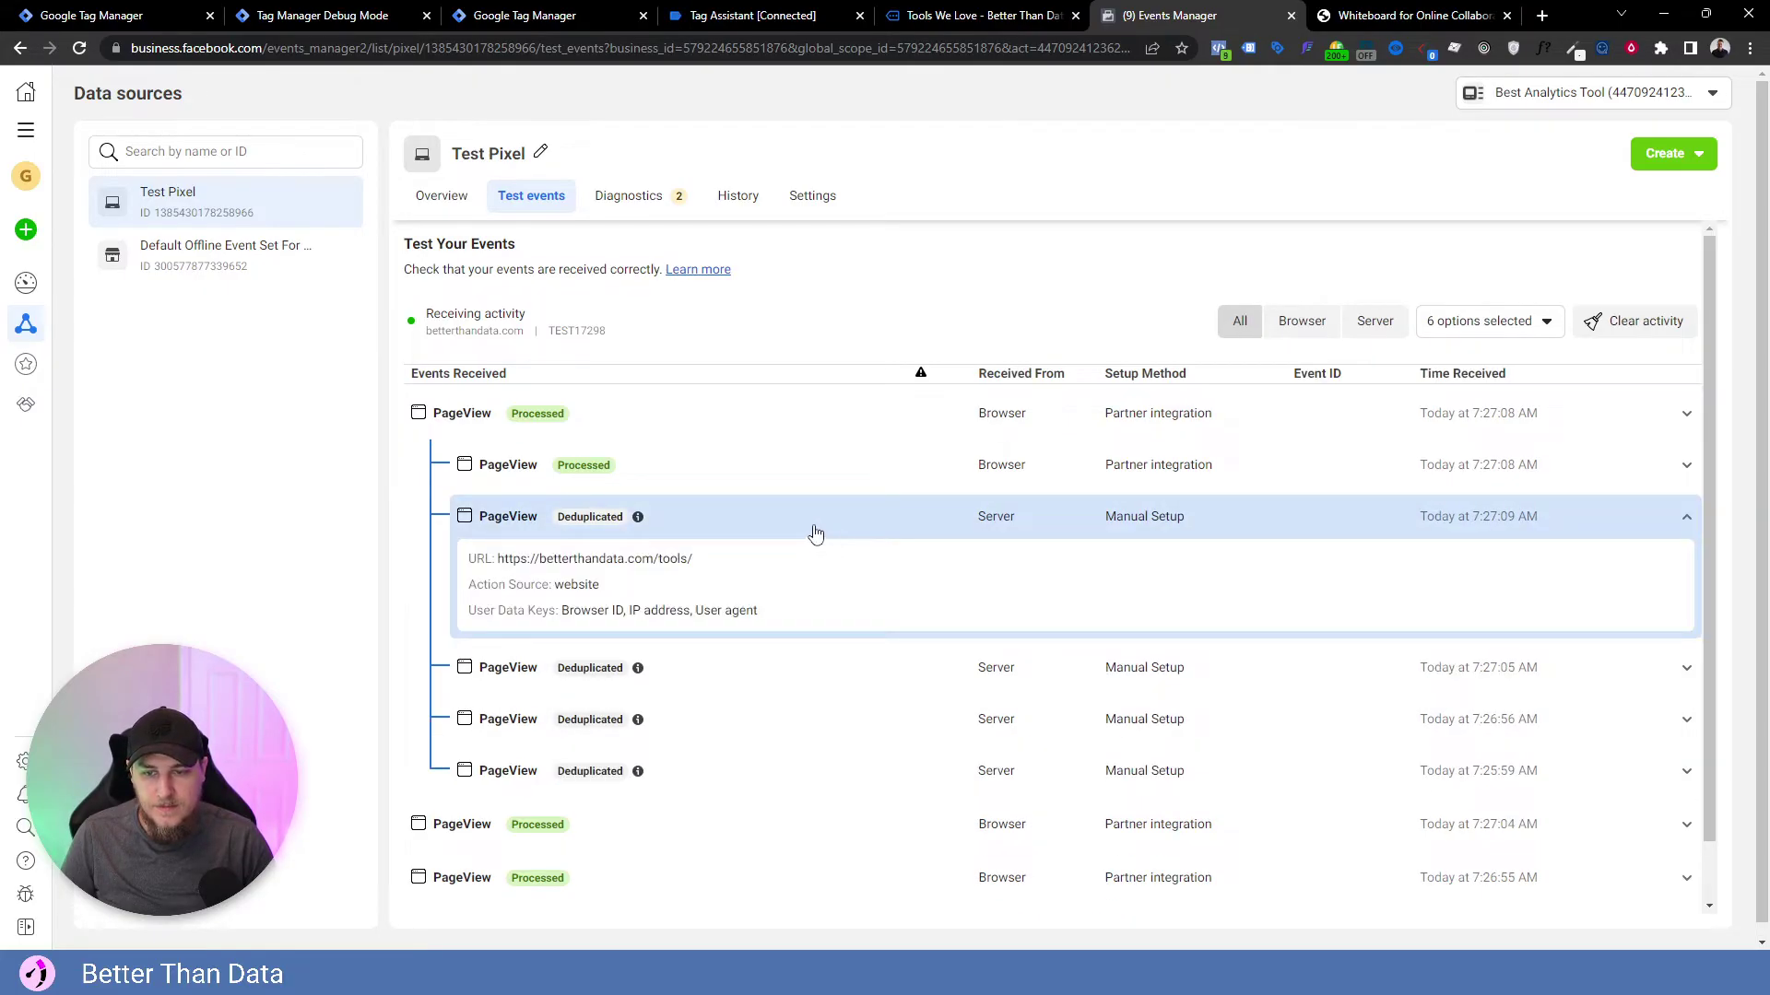
click(816, 534)
click(719, 576)
drag(576, 610, 664, 612)
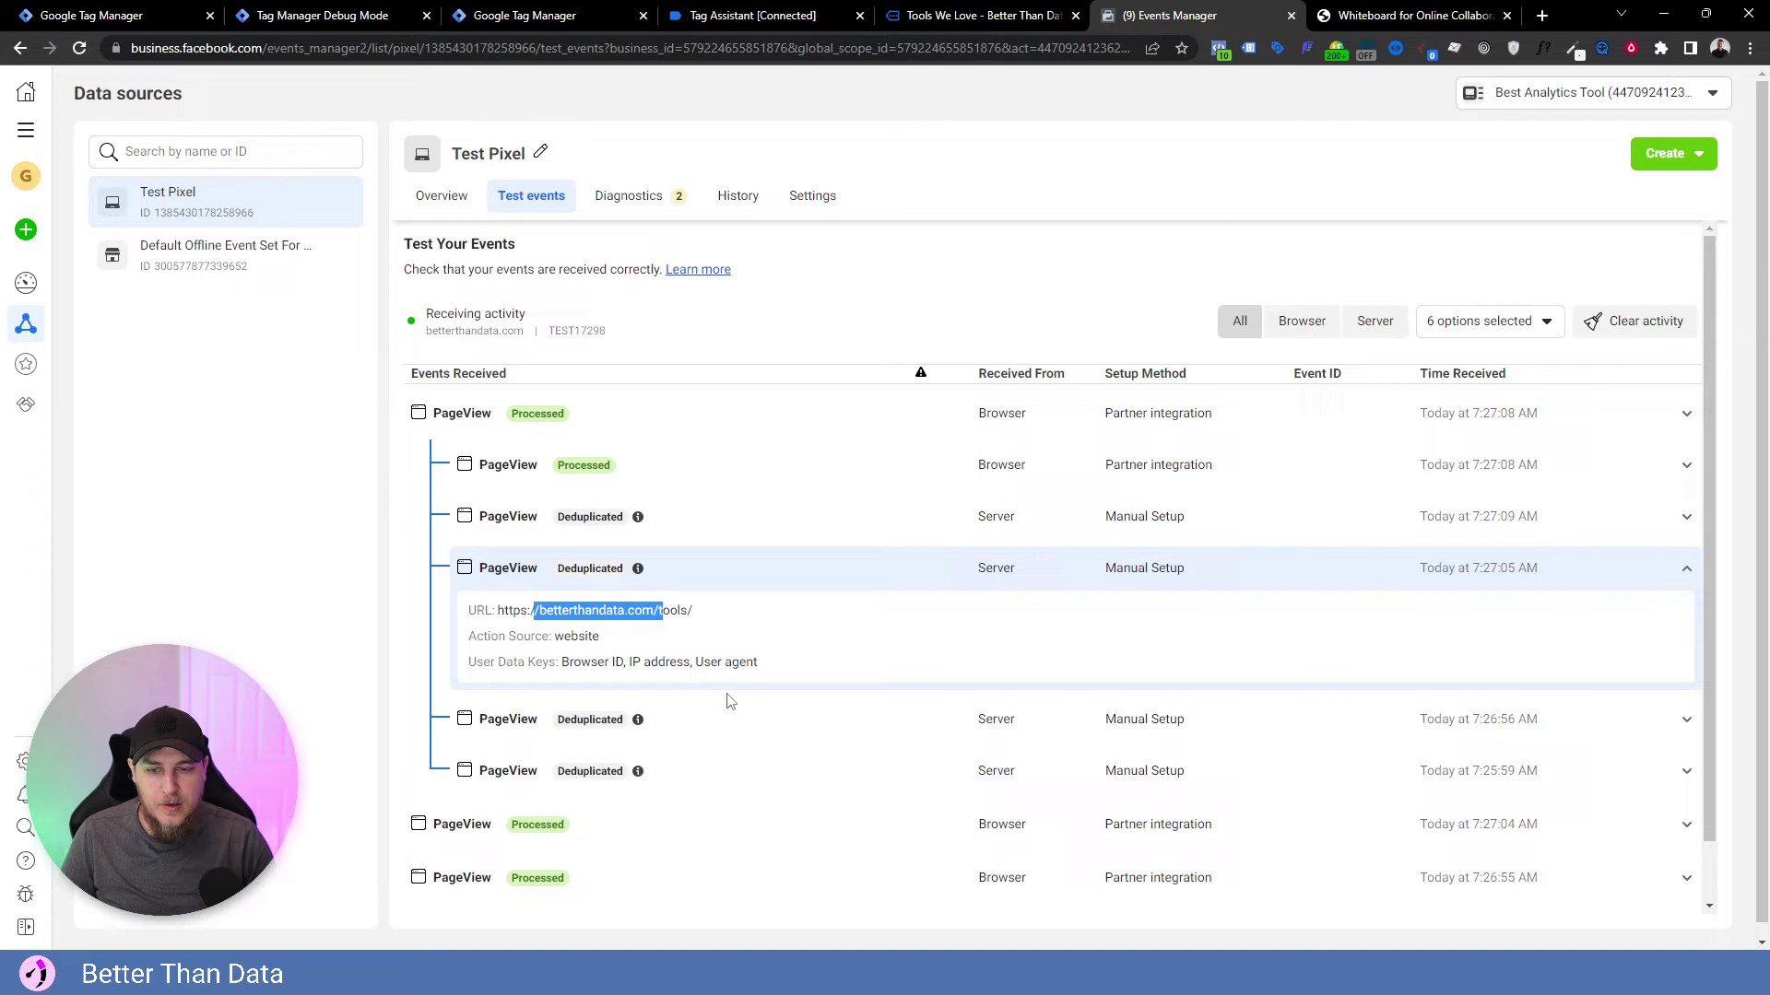
click(742, 721)
drag(642, 761, 547, 761)
click(803, 700)
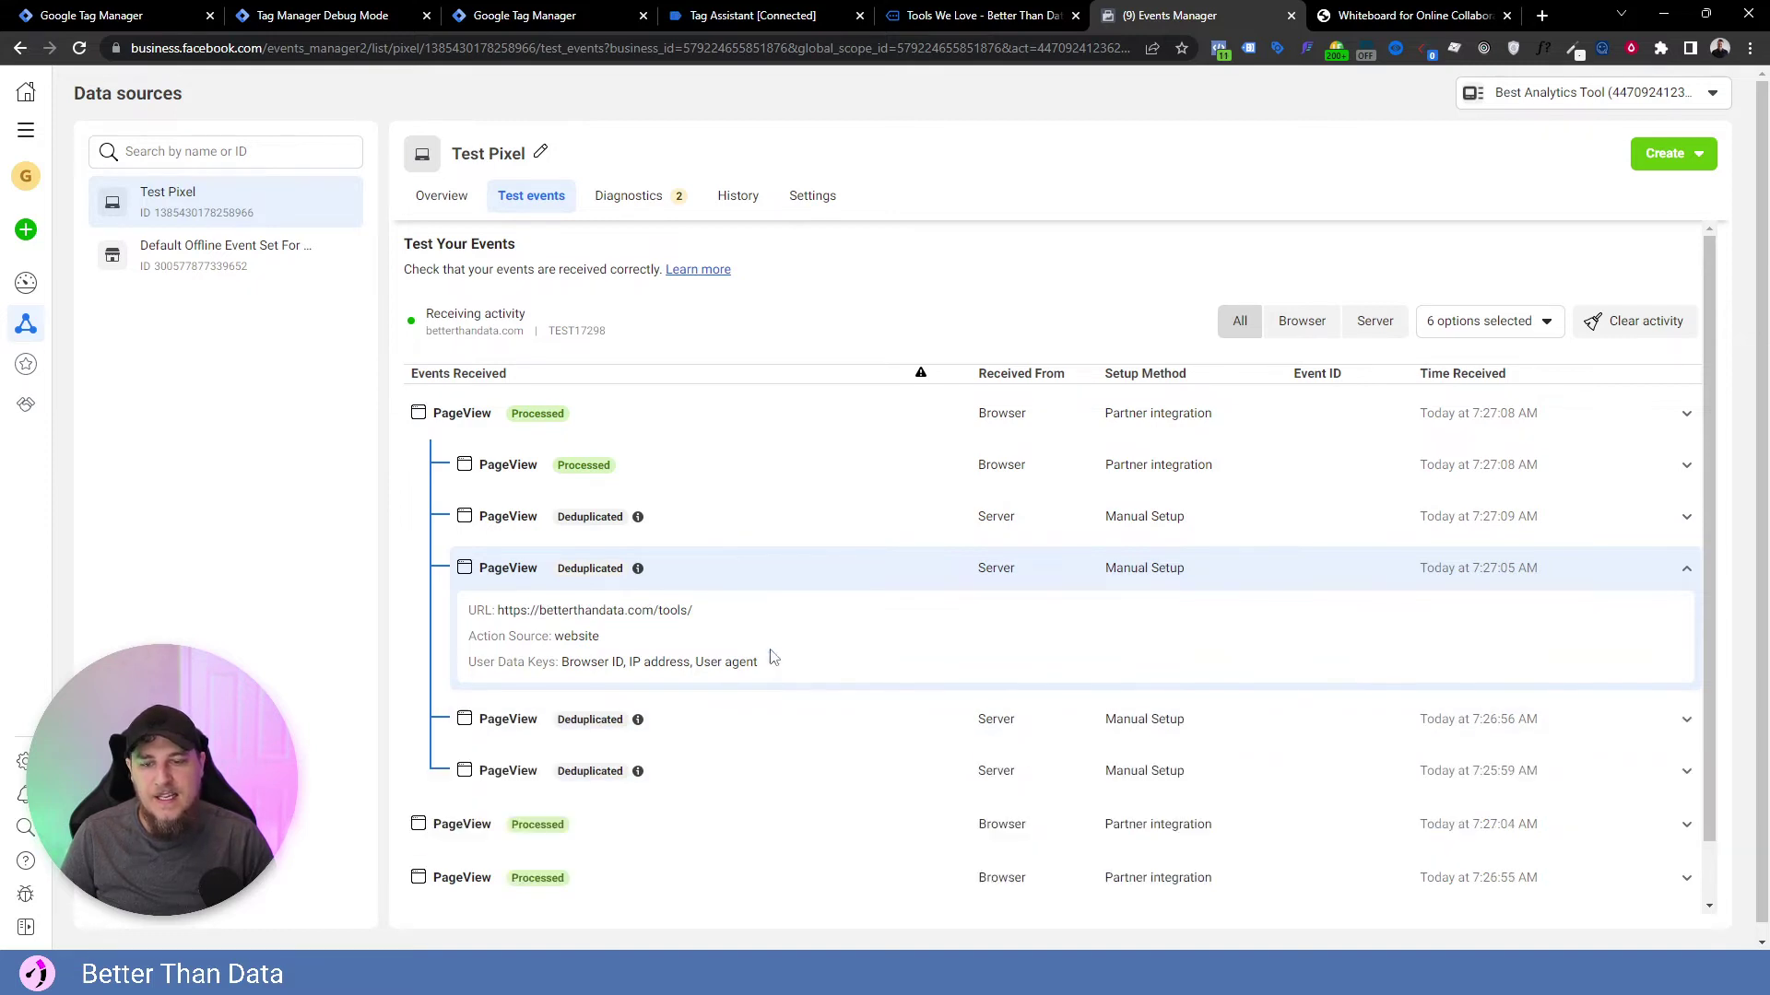
click(774, 572)
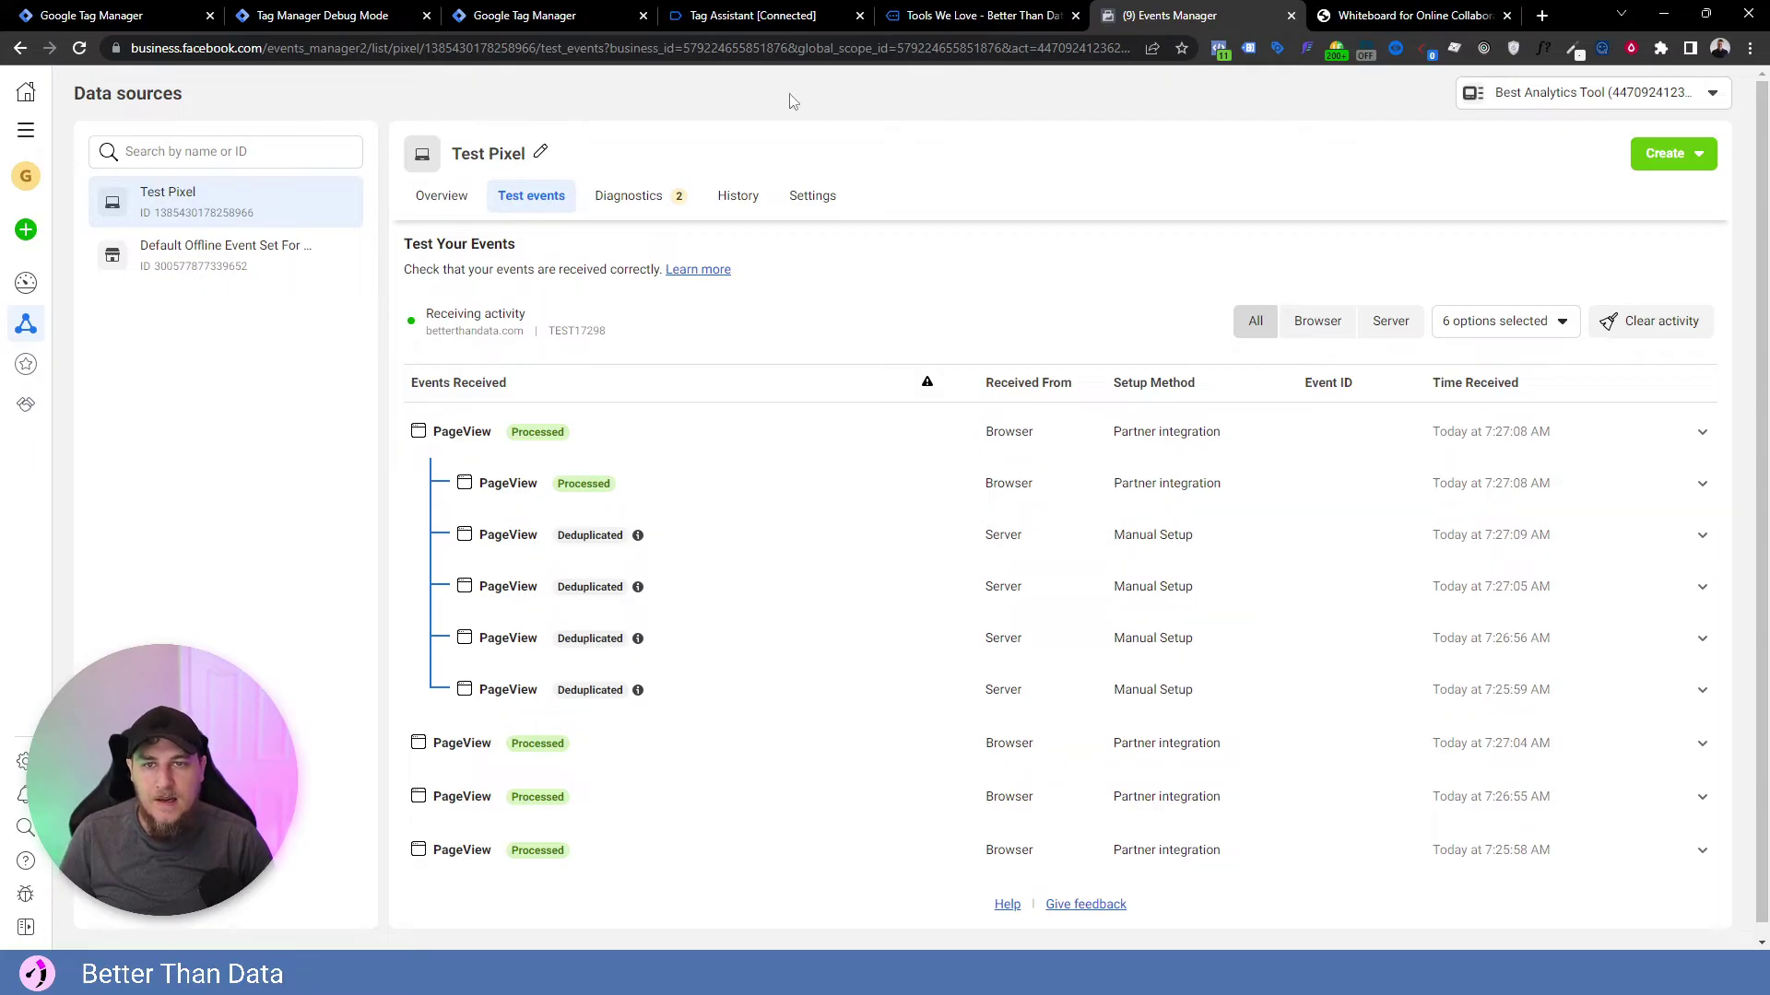
In the Facebook - PageView tag, expand More Settings and open the Event ID variable picker.
click(558, 20)
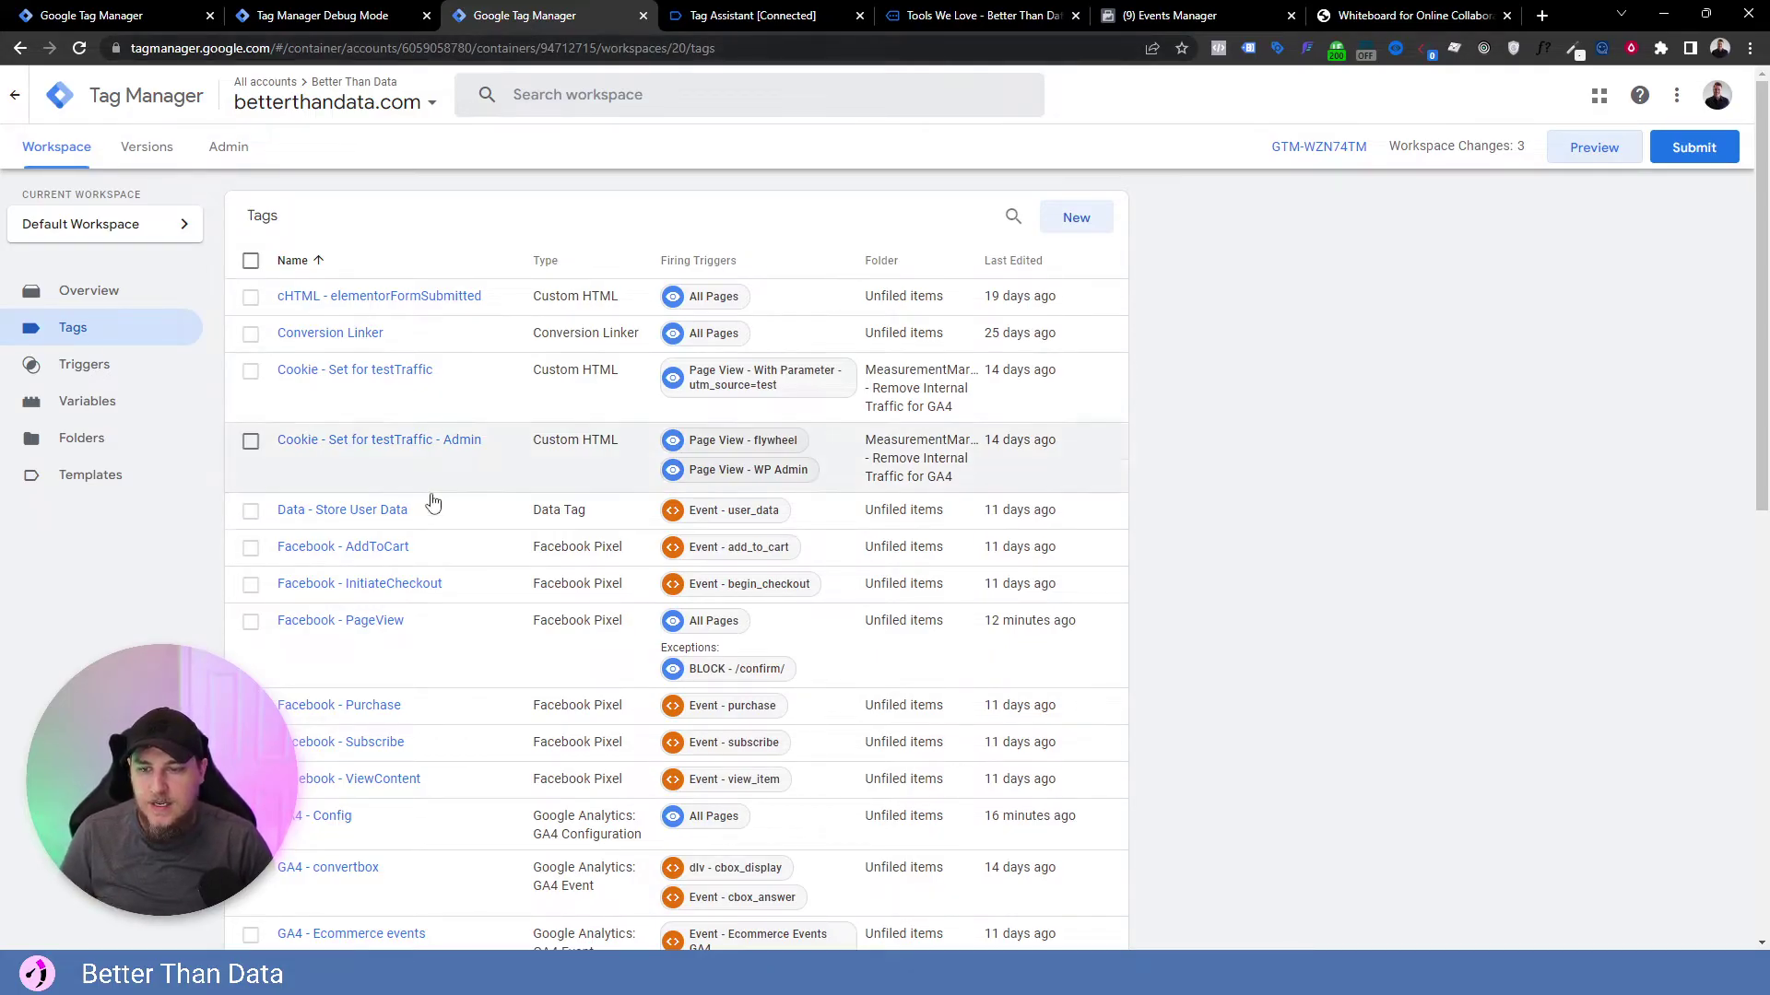
scroll(346, 581, down, 3)
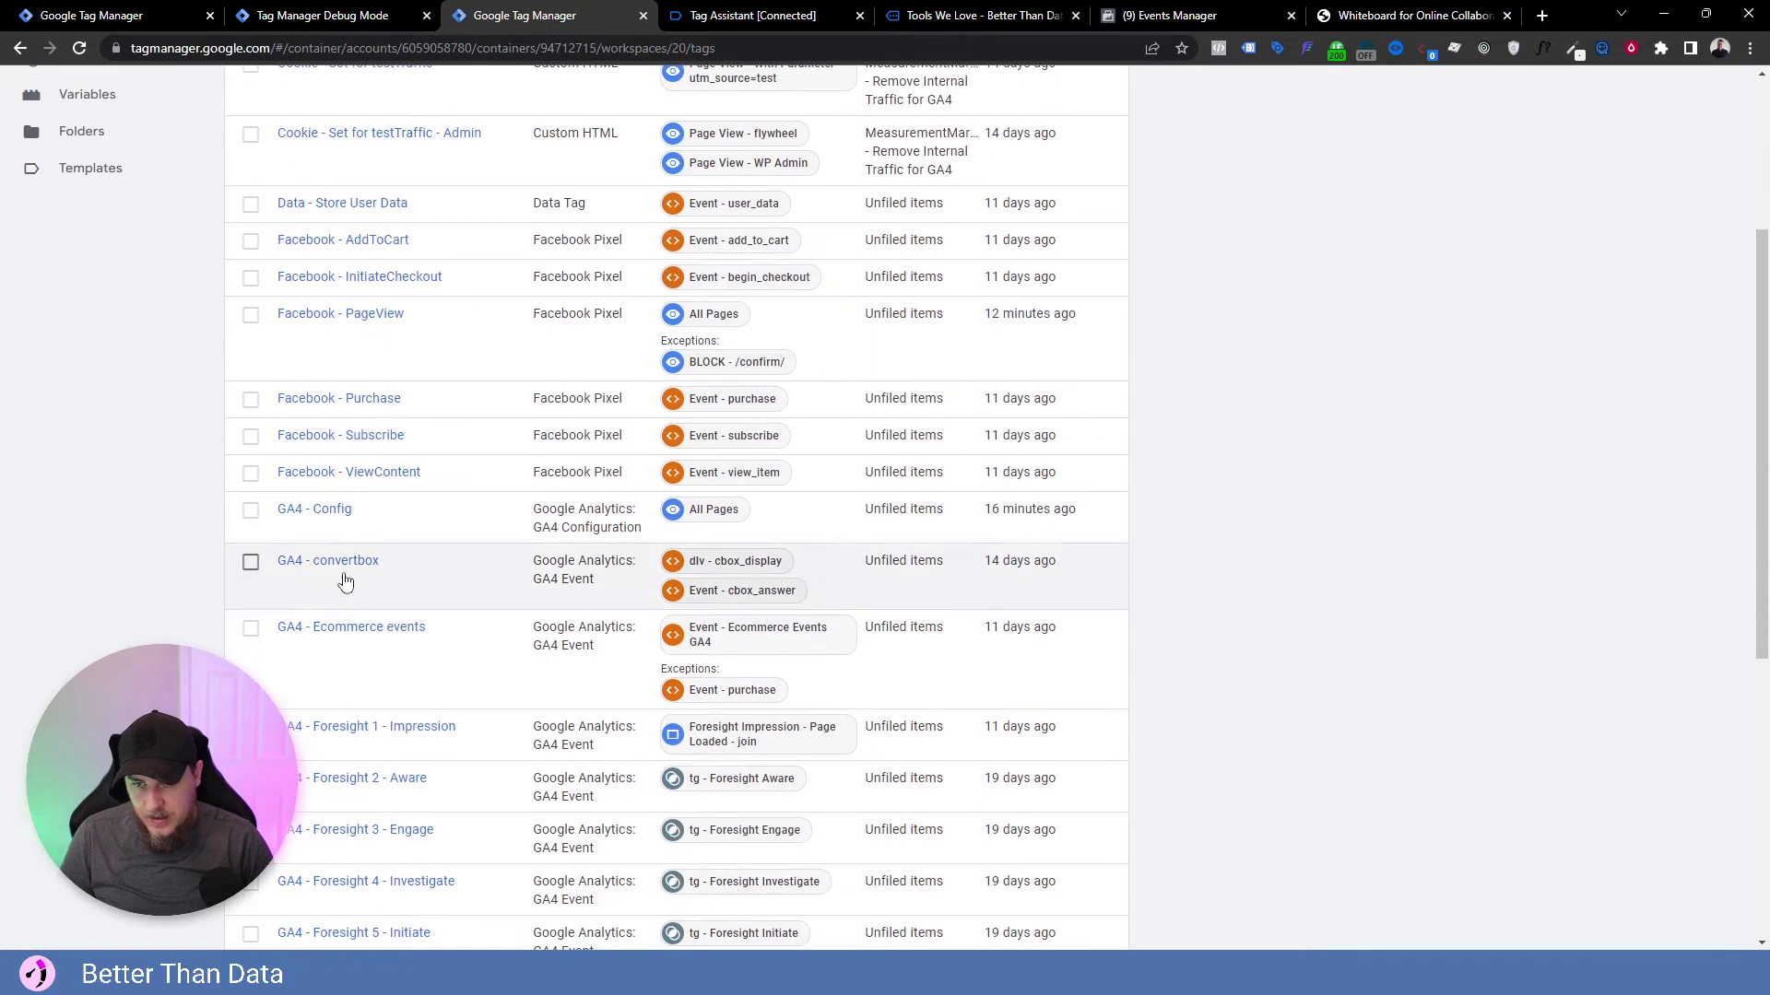
click(348, 315)
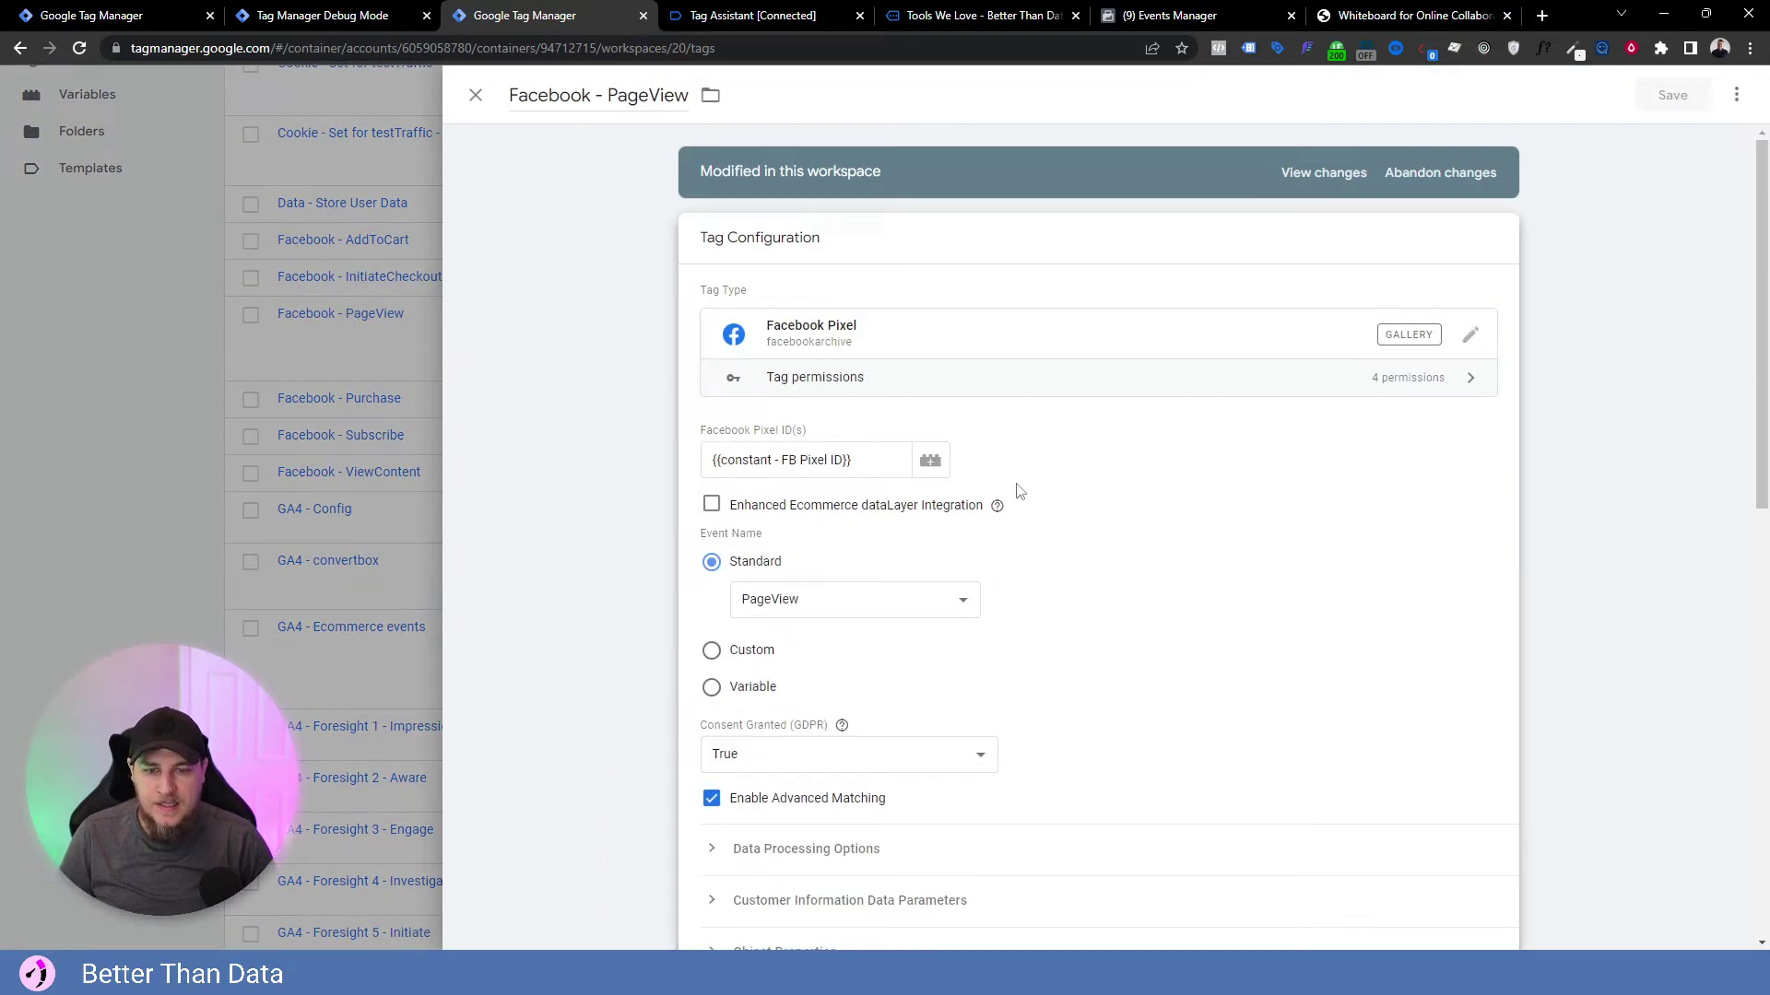
scroll(1018, 490, down, 3)
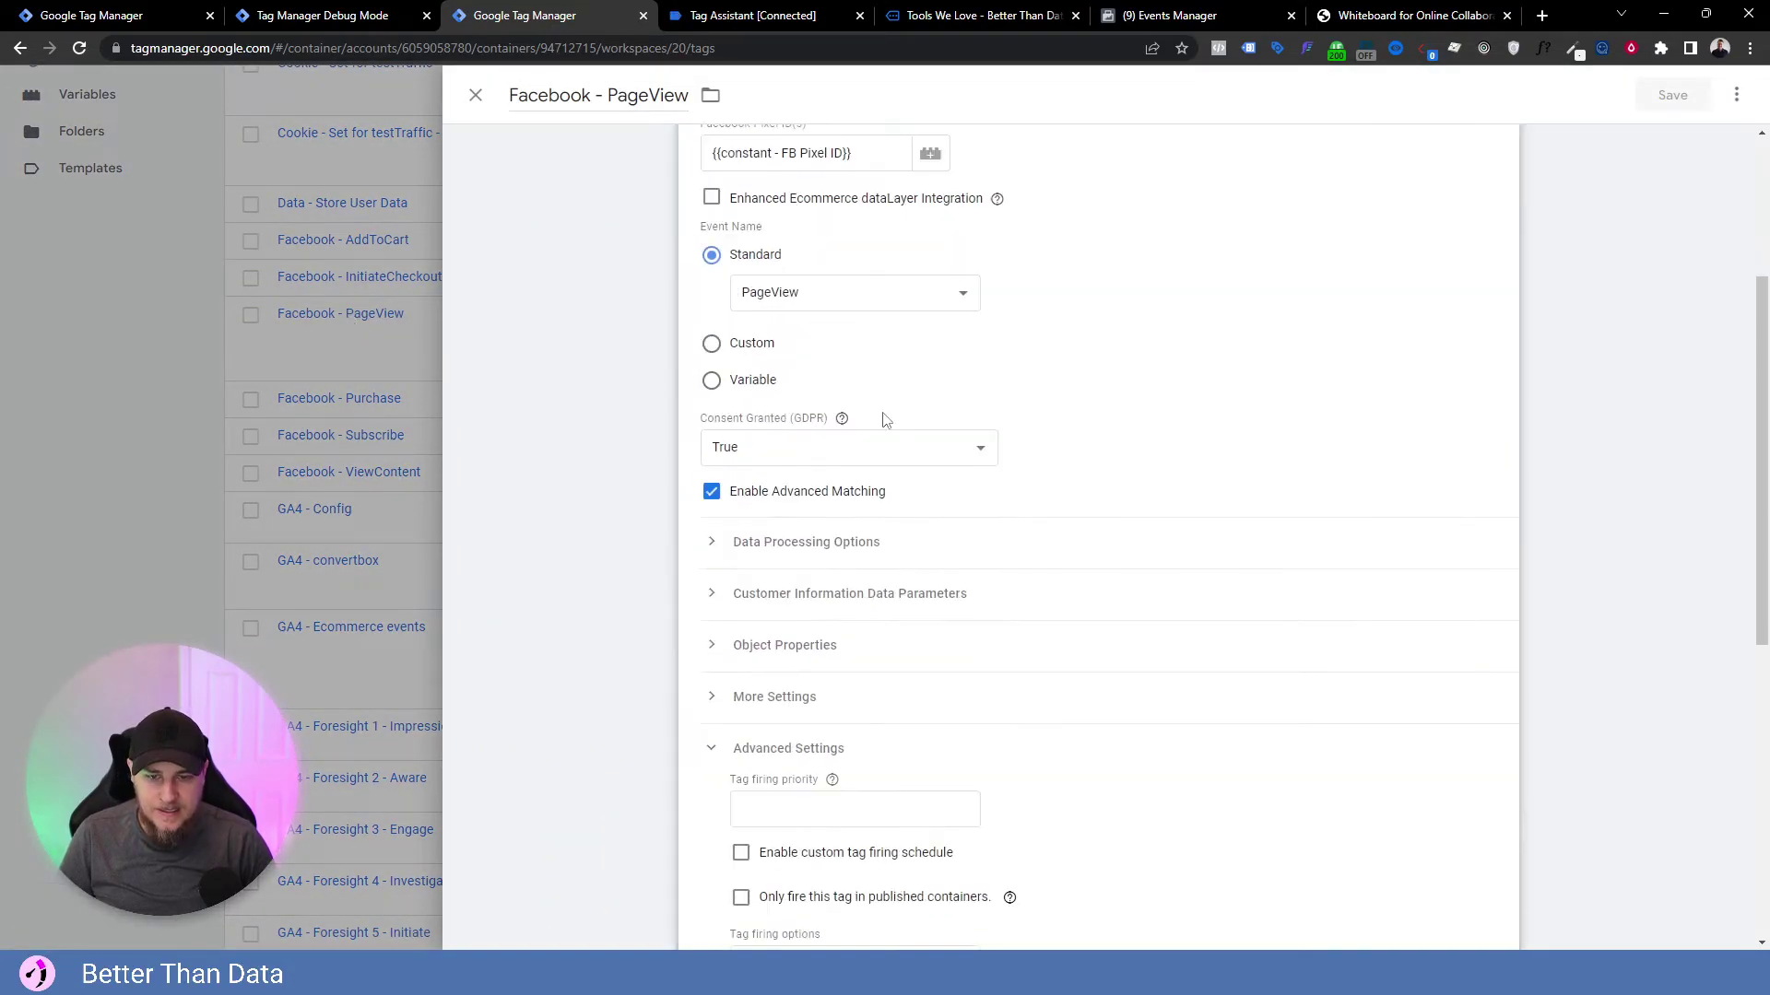
click(696, 699)
scroll(920, 651, down, 3)
click(772, 506)
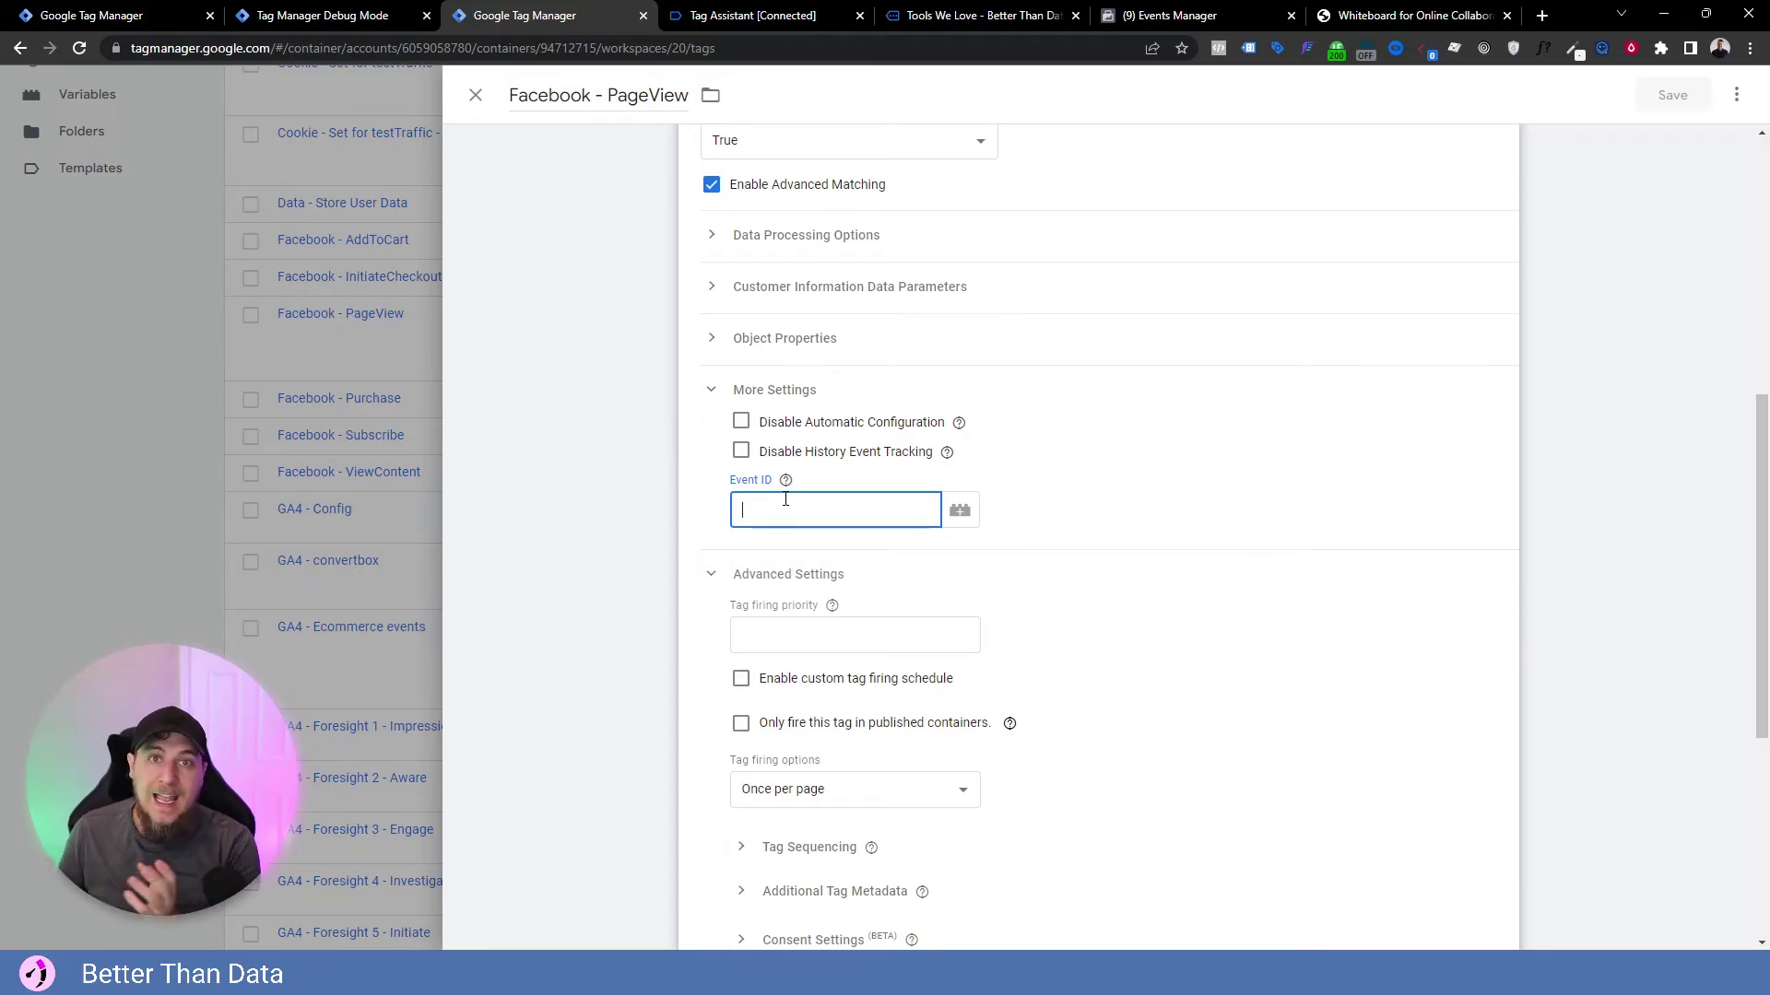
click(1102, 478)
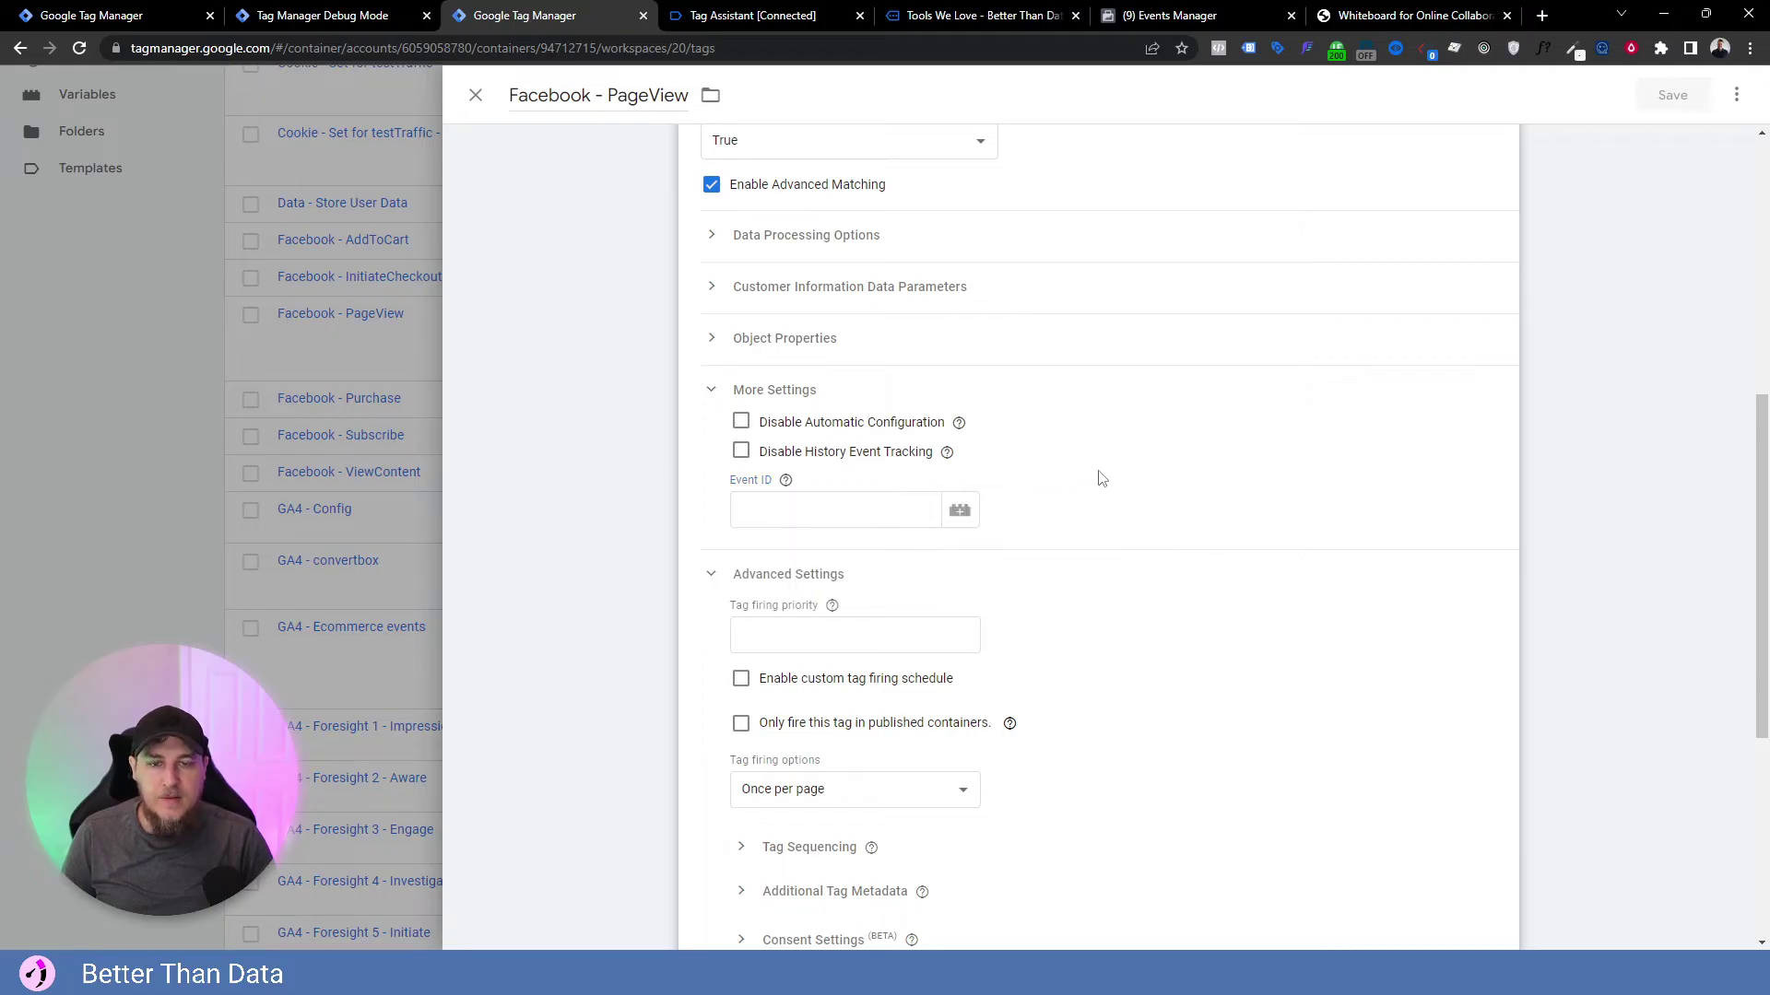
click(962, 513)
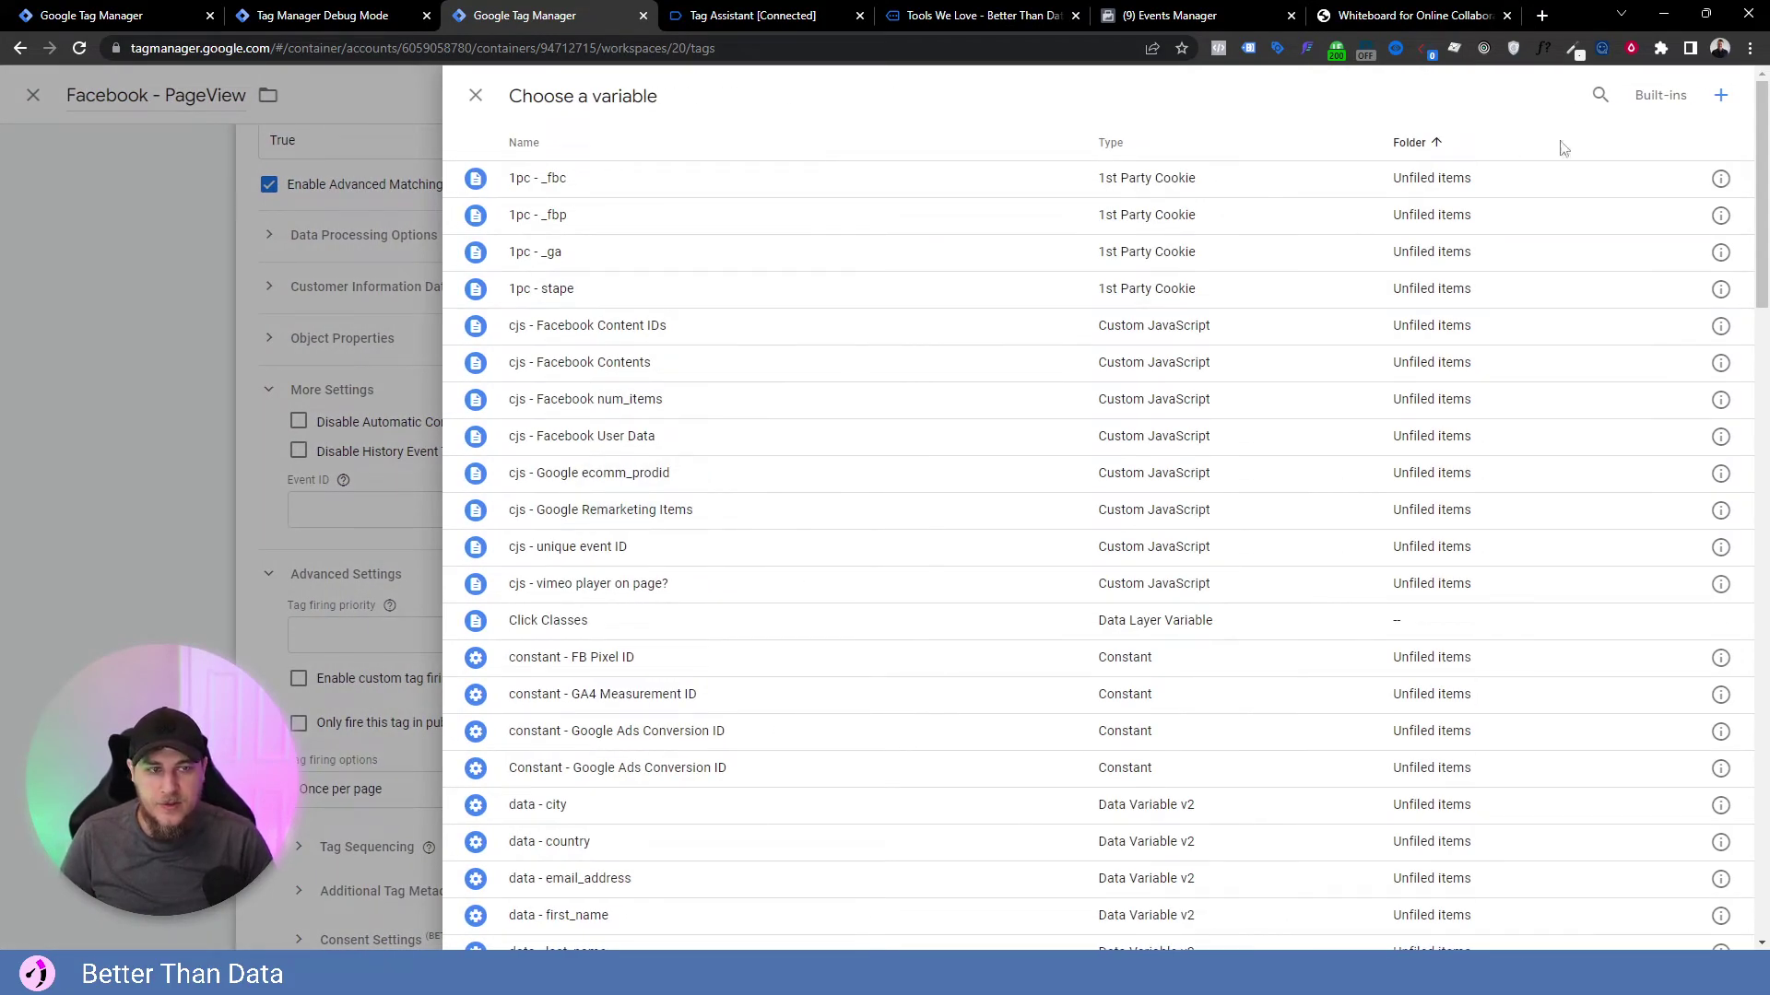
Create a variable named Facebook Event ID from the community Unique Event ID template.
click(1723, 101)
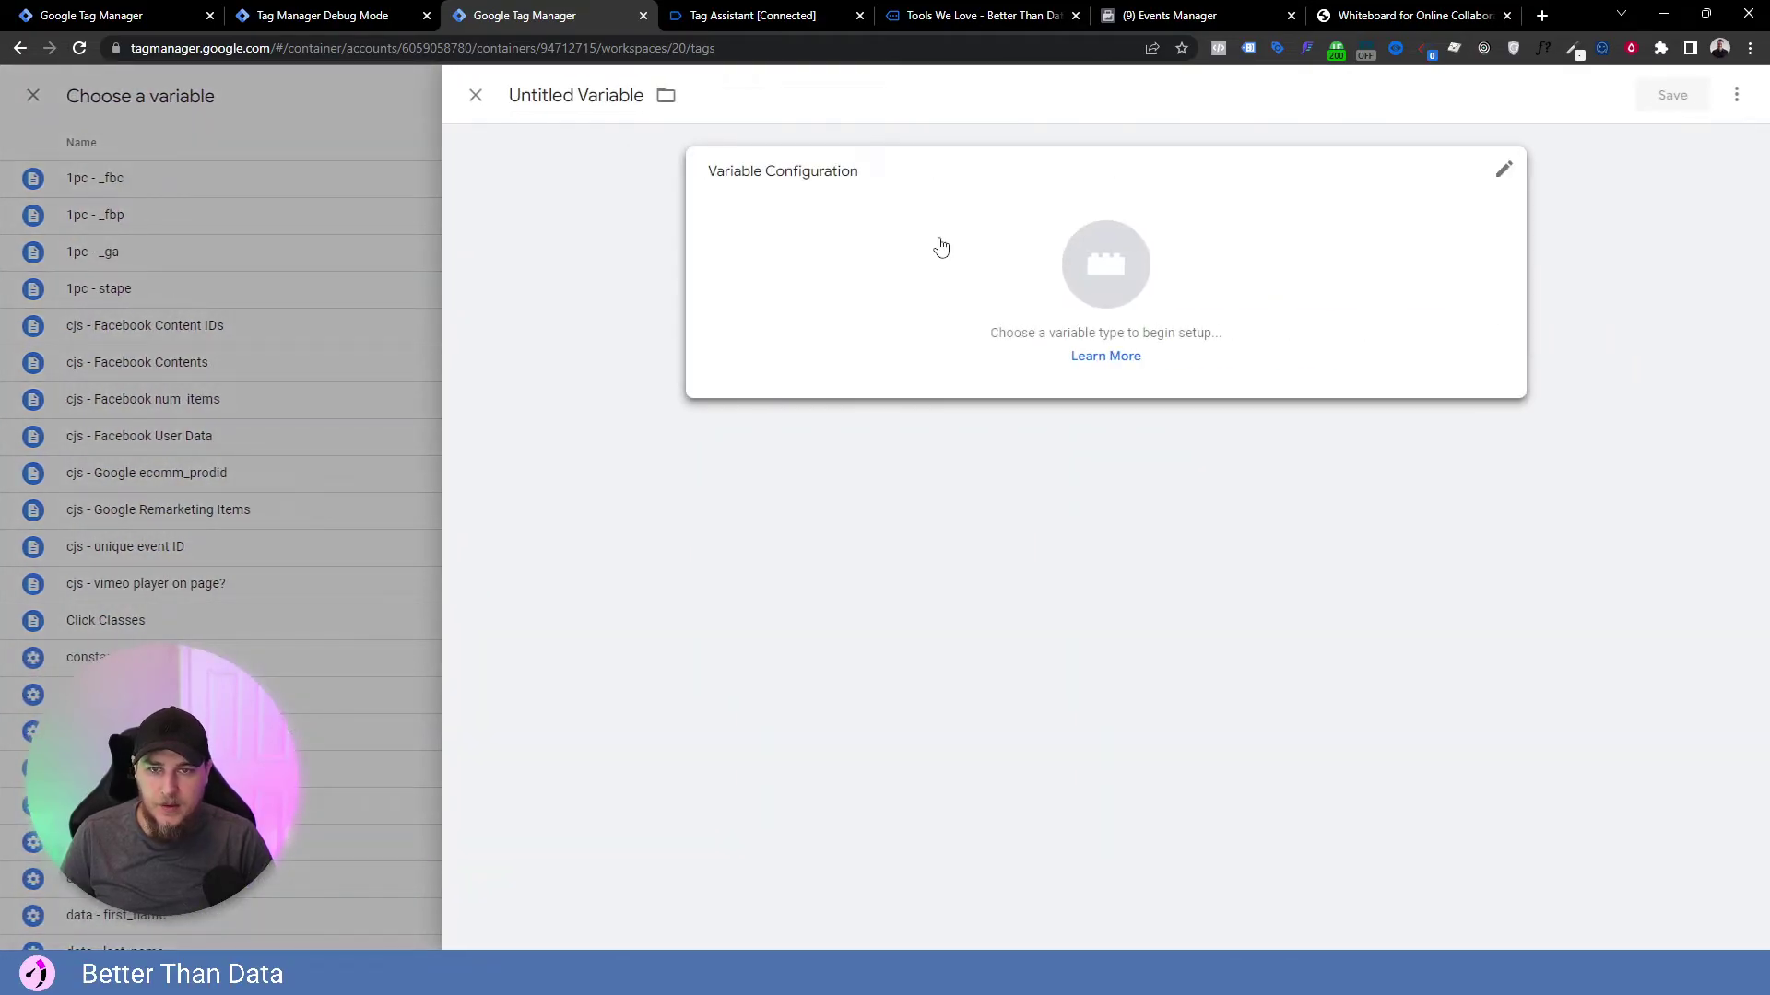
click(1133, 273)
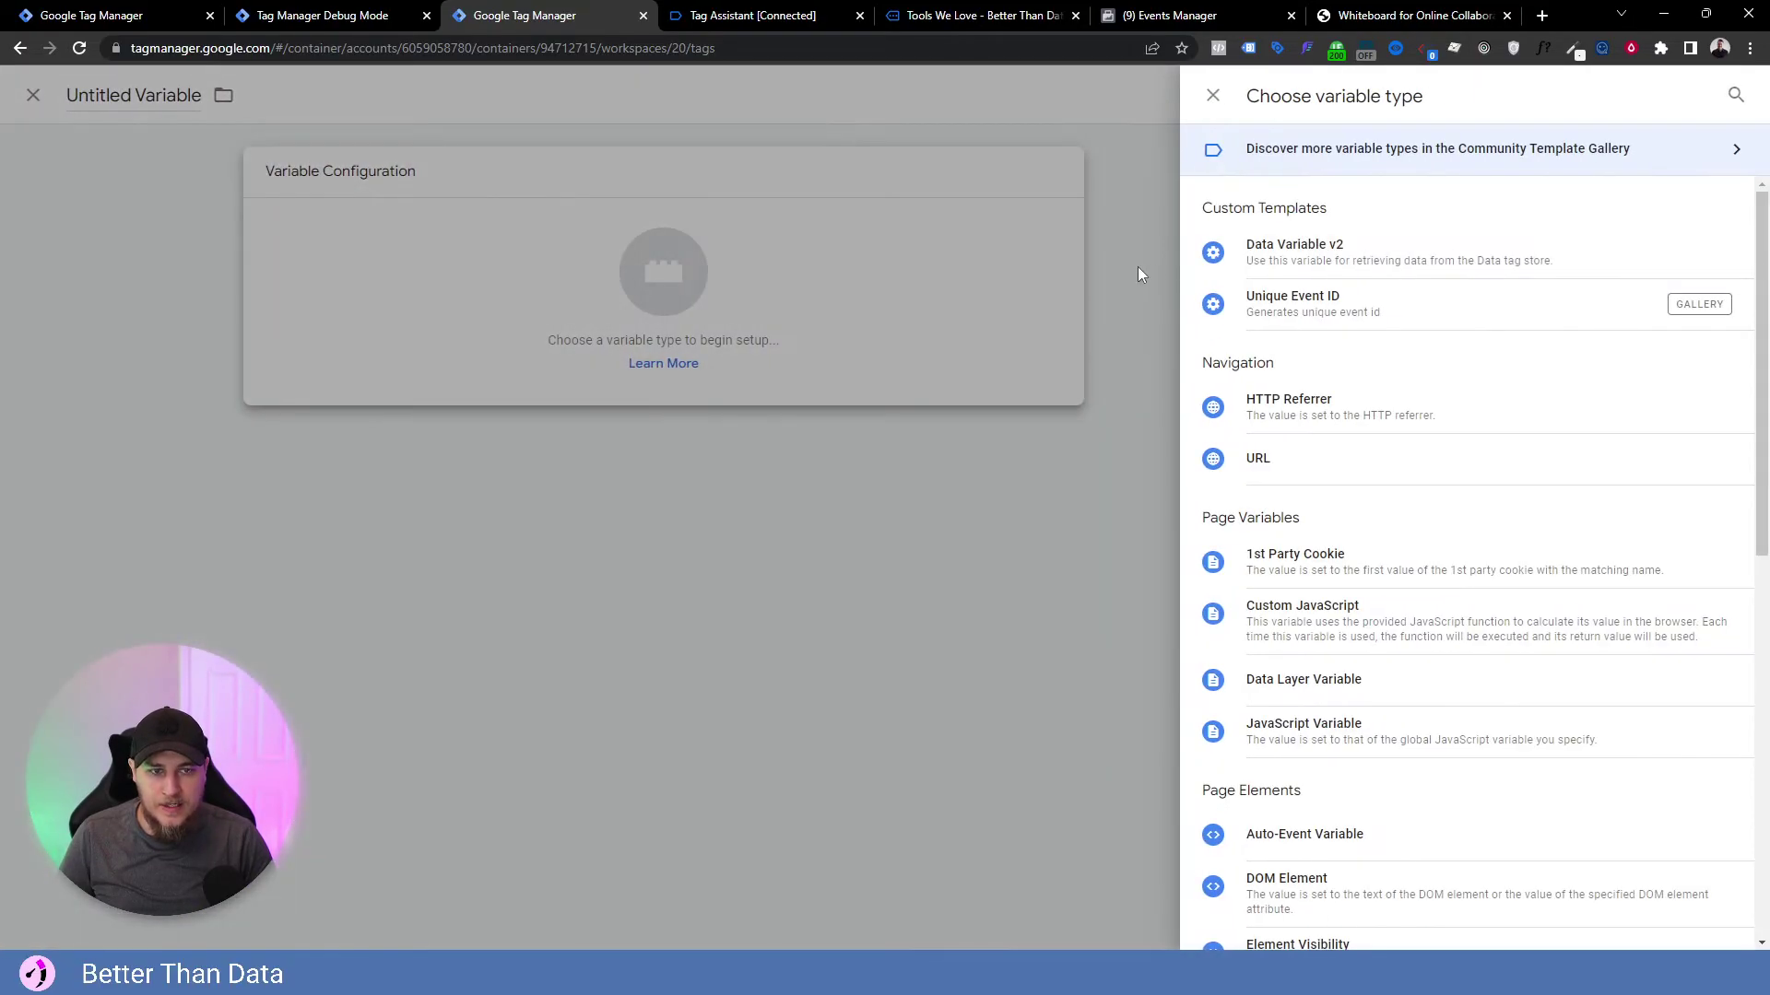
click(1499, 153)
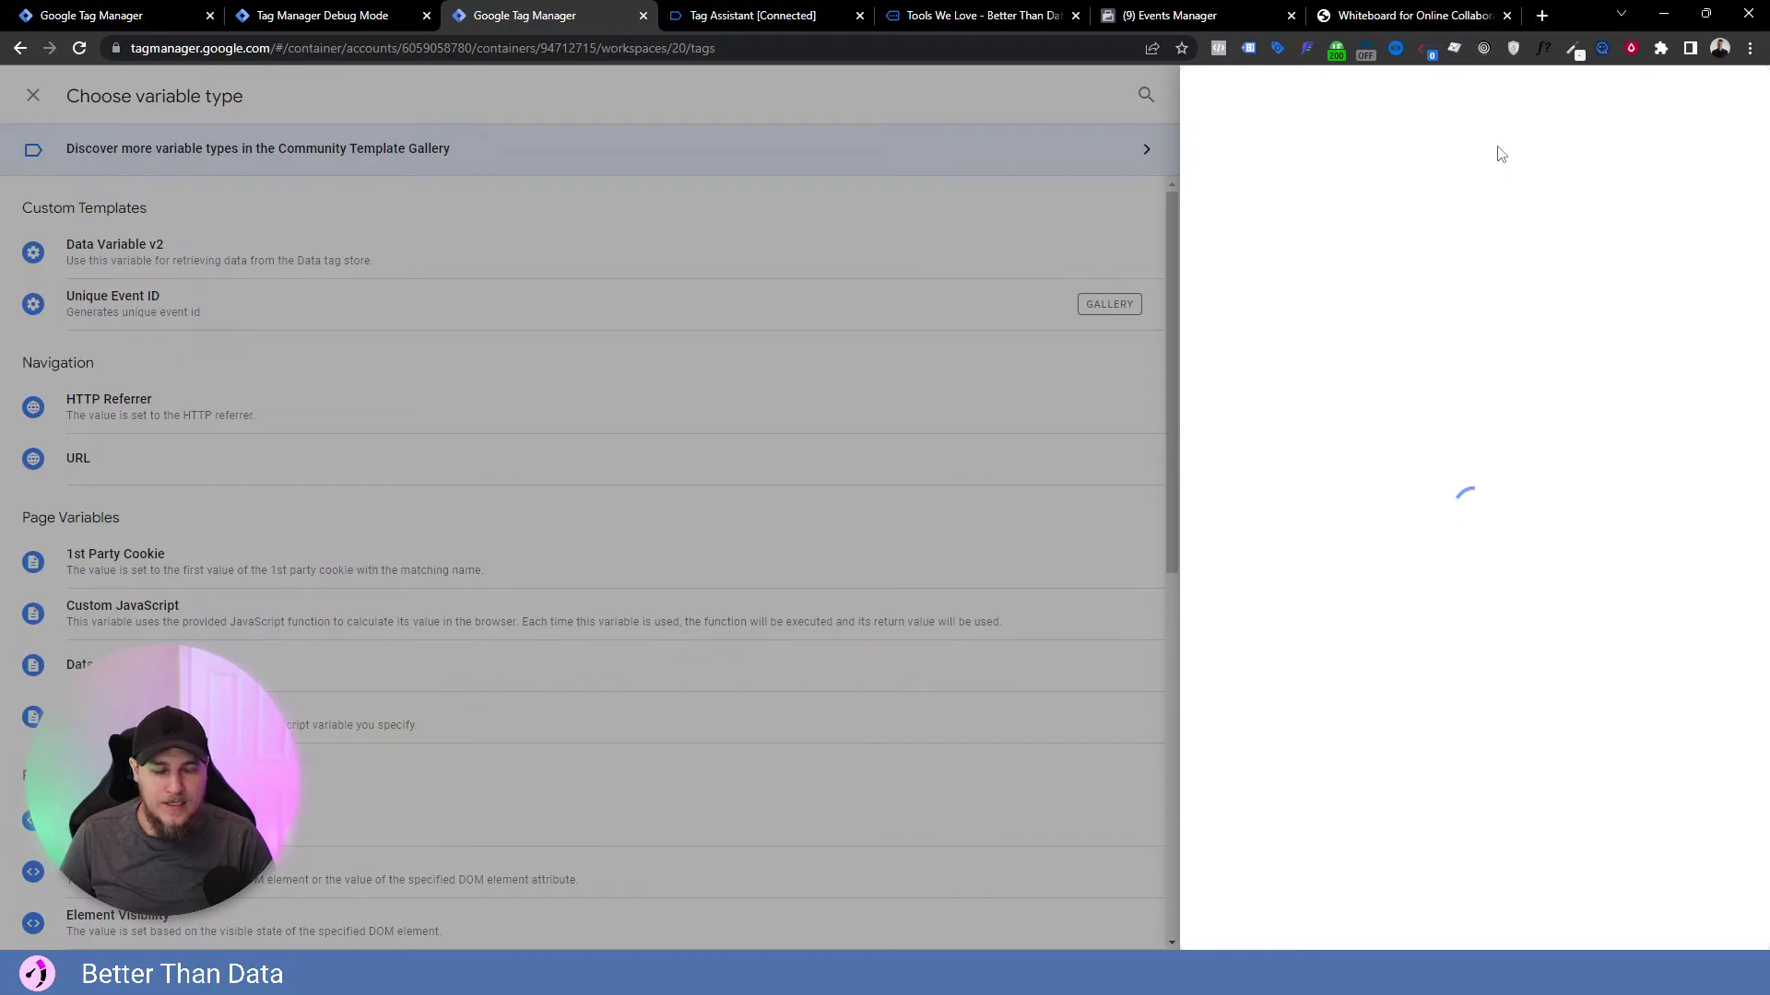
click(1730, 96)
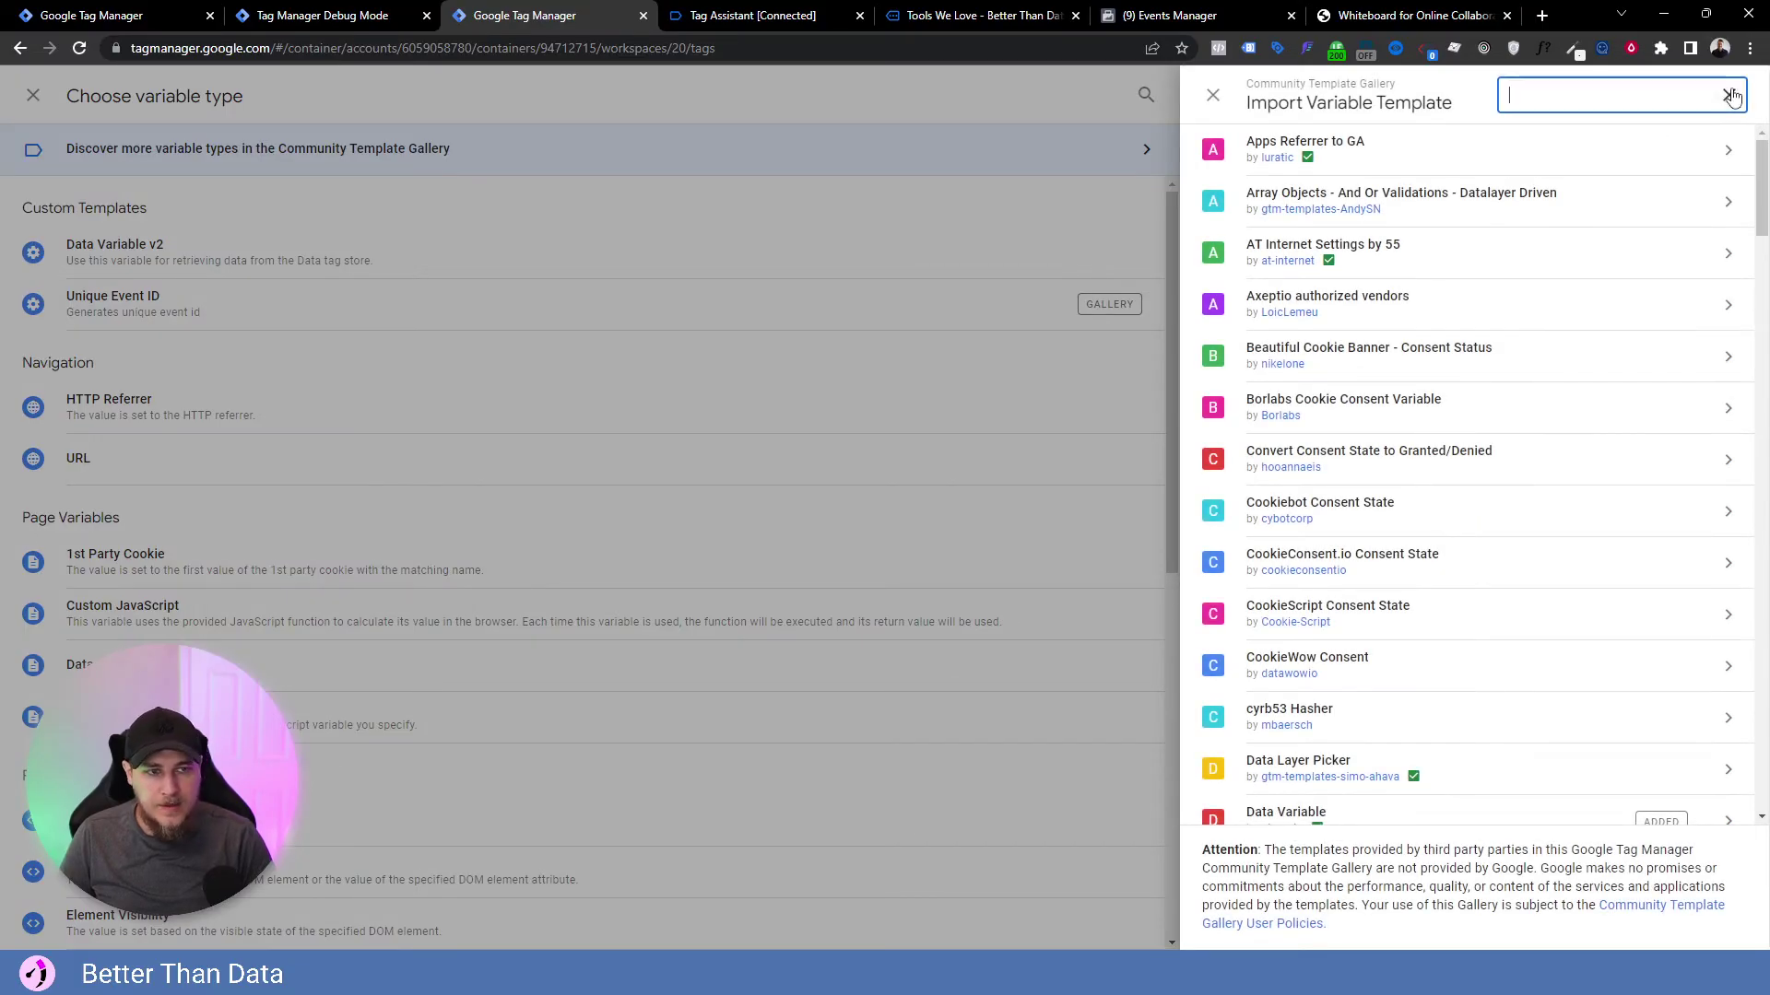
text(e)
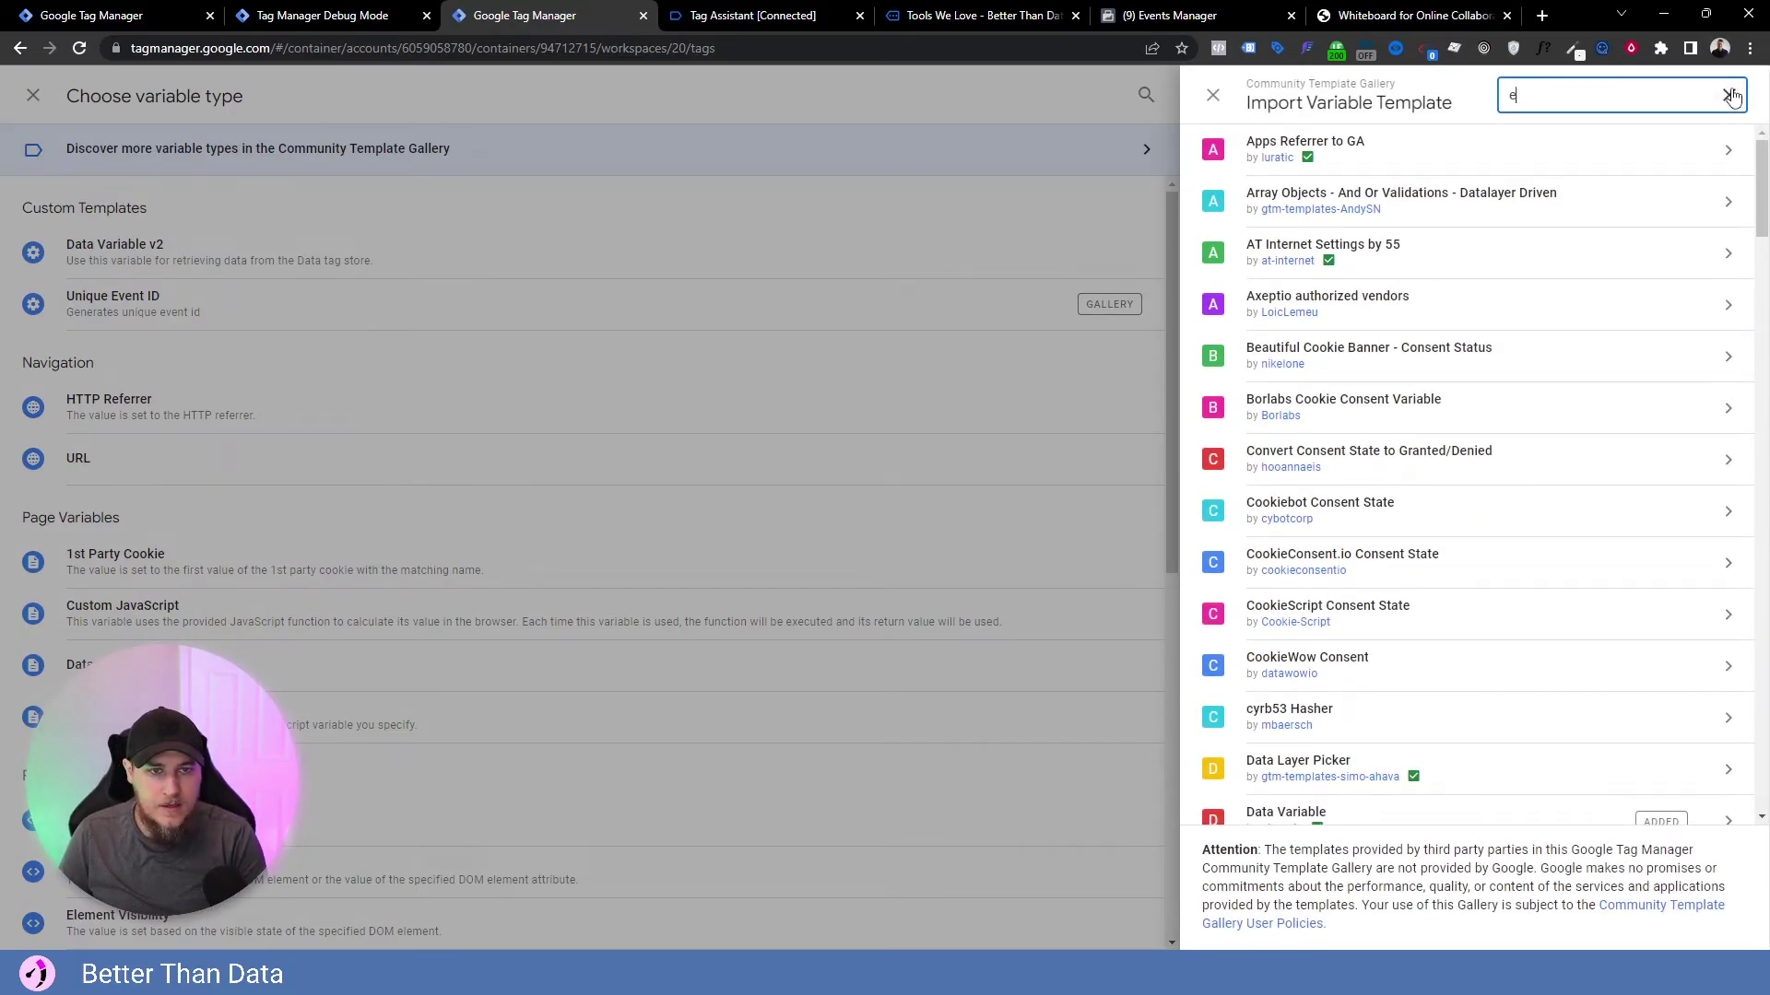
text(vent id)
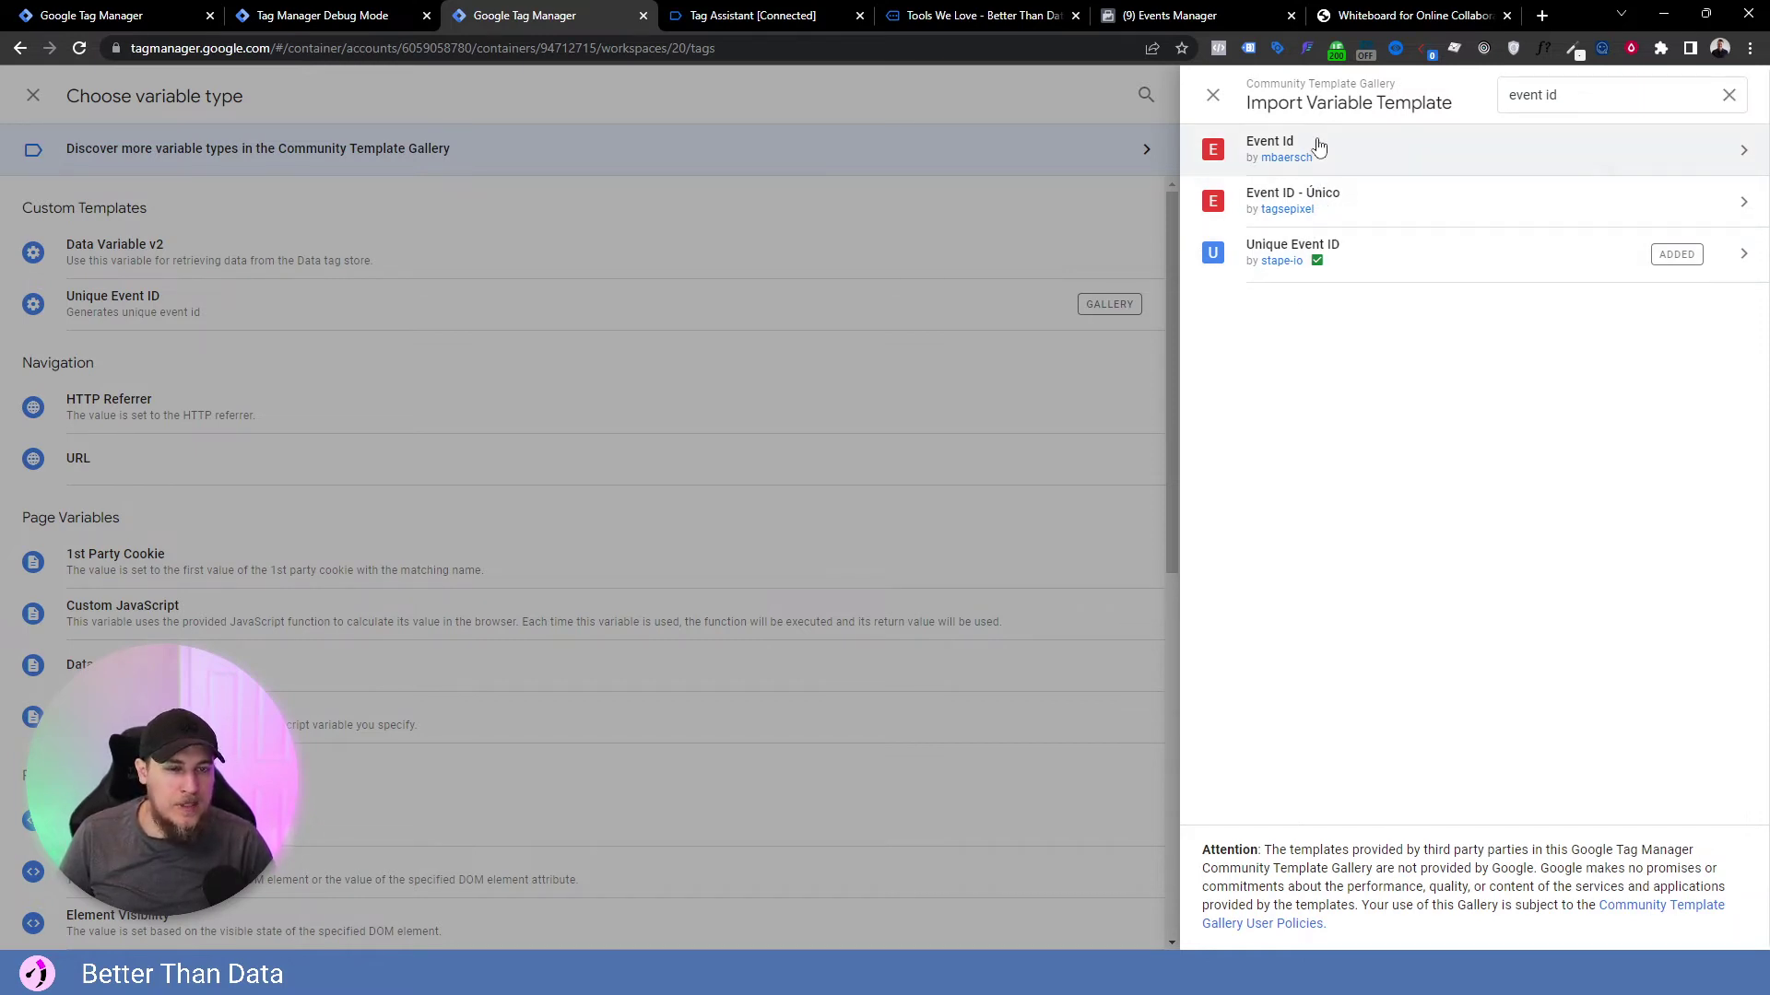
click(1410, 264)
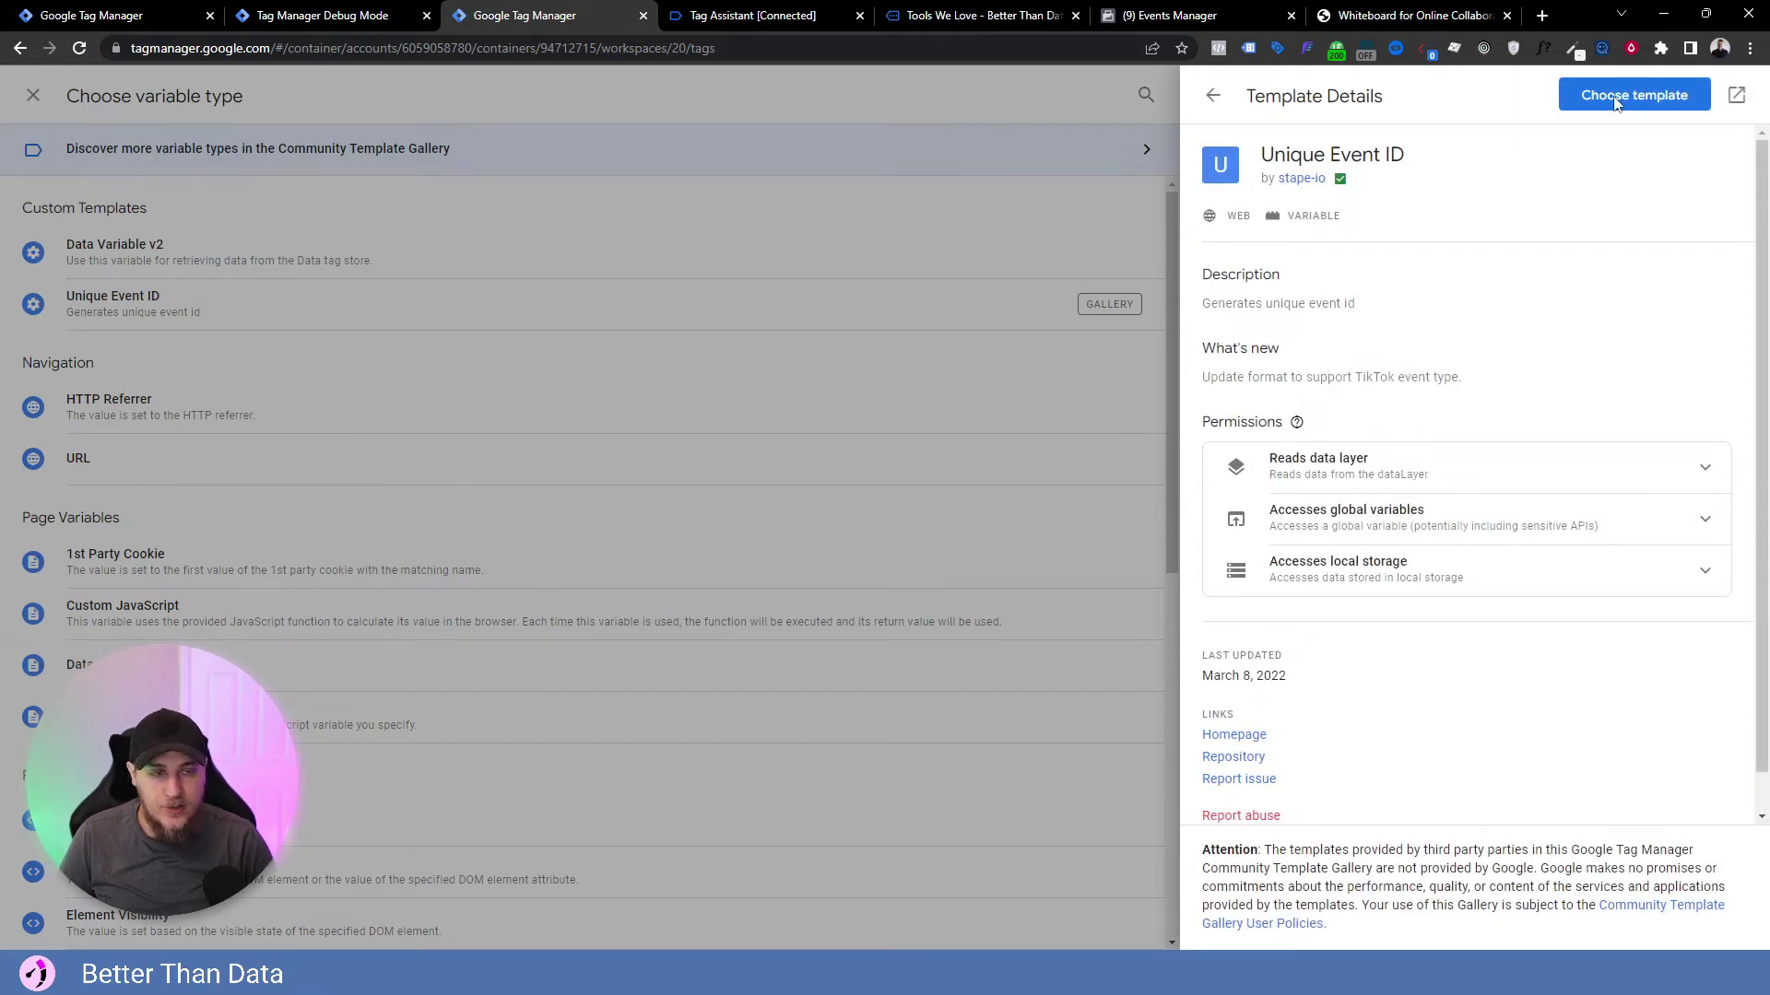
click(1616, 97)
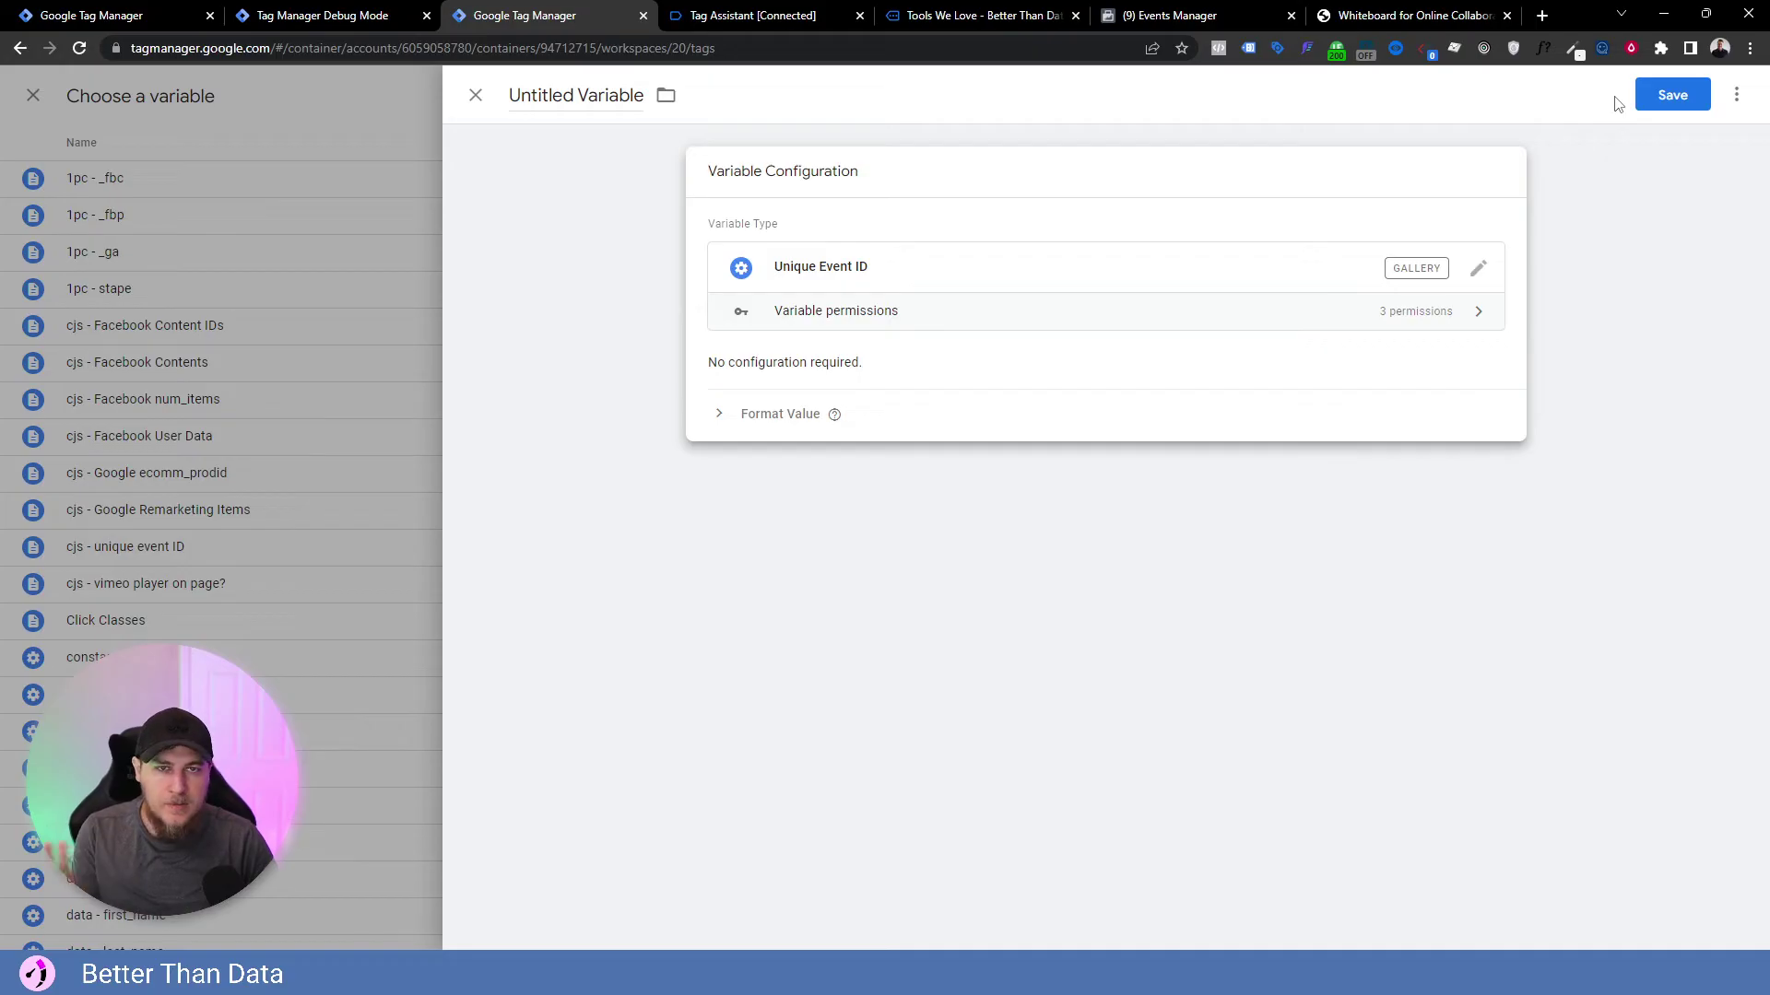
triple_click(518, 94)
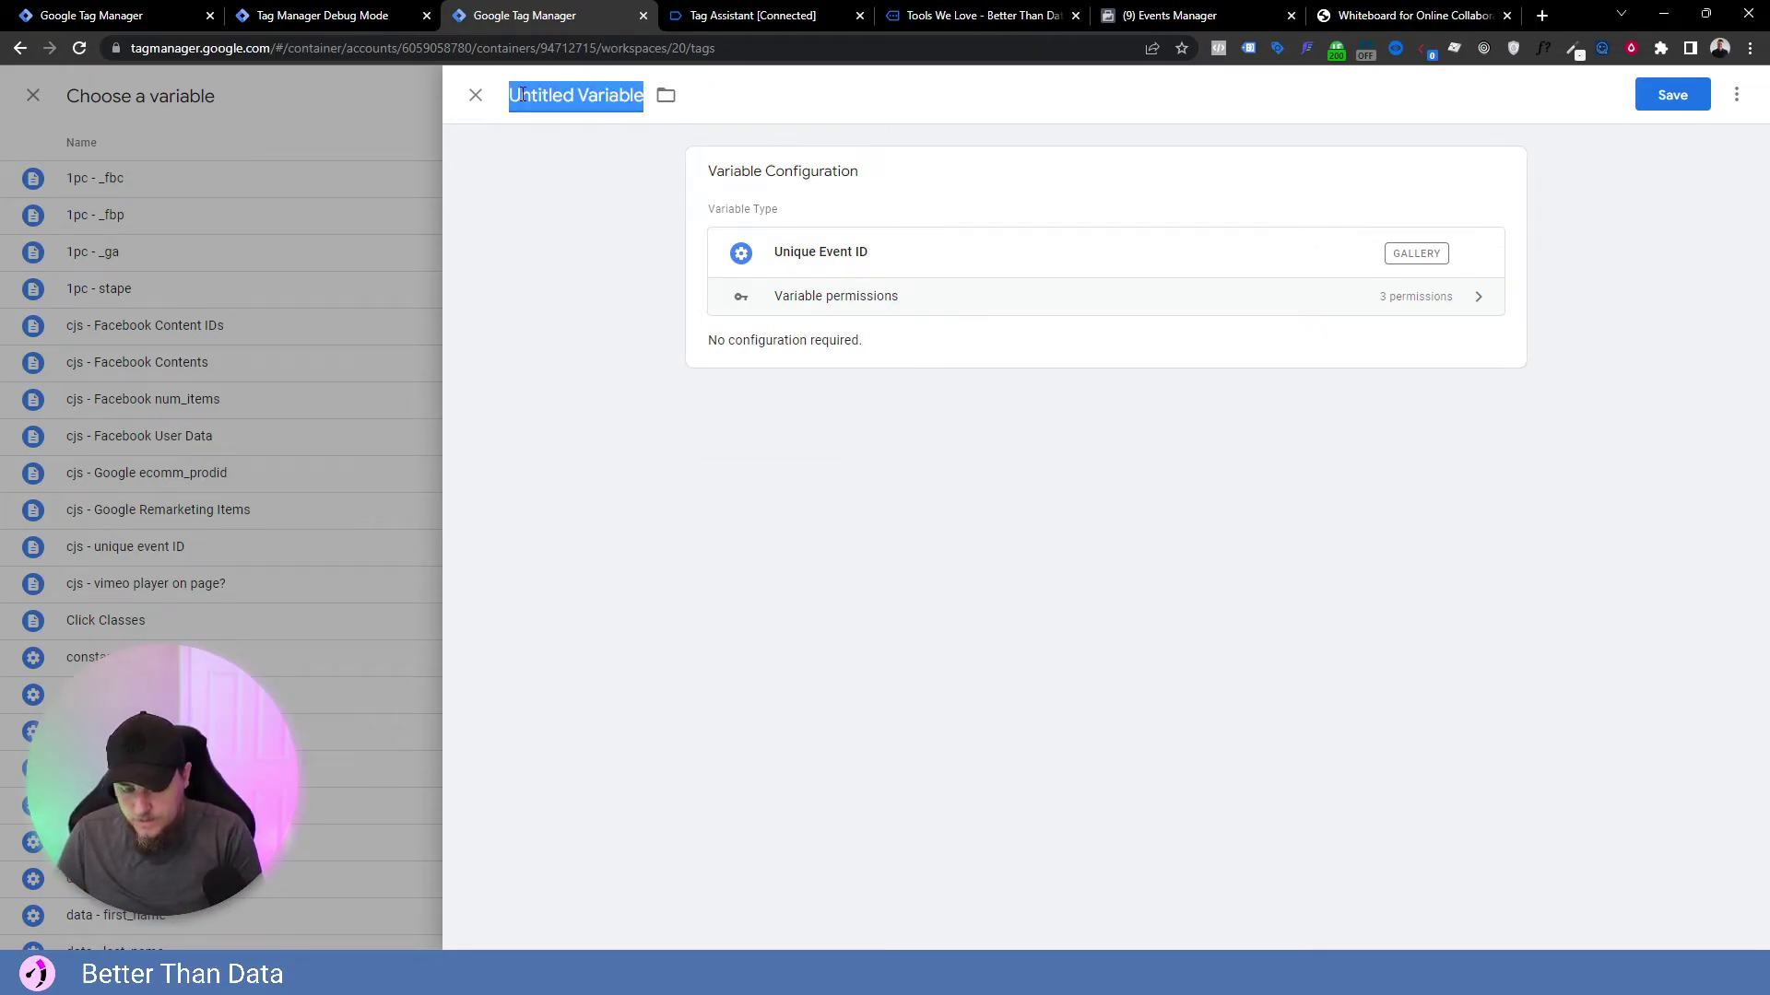
text(Face)
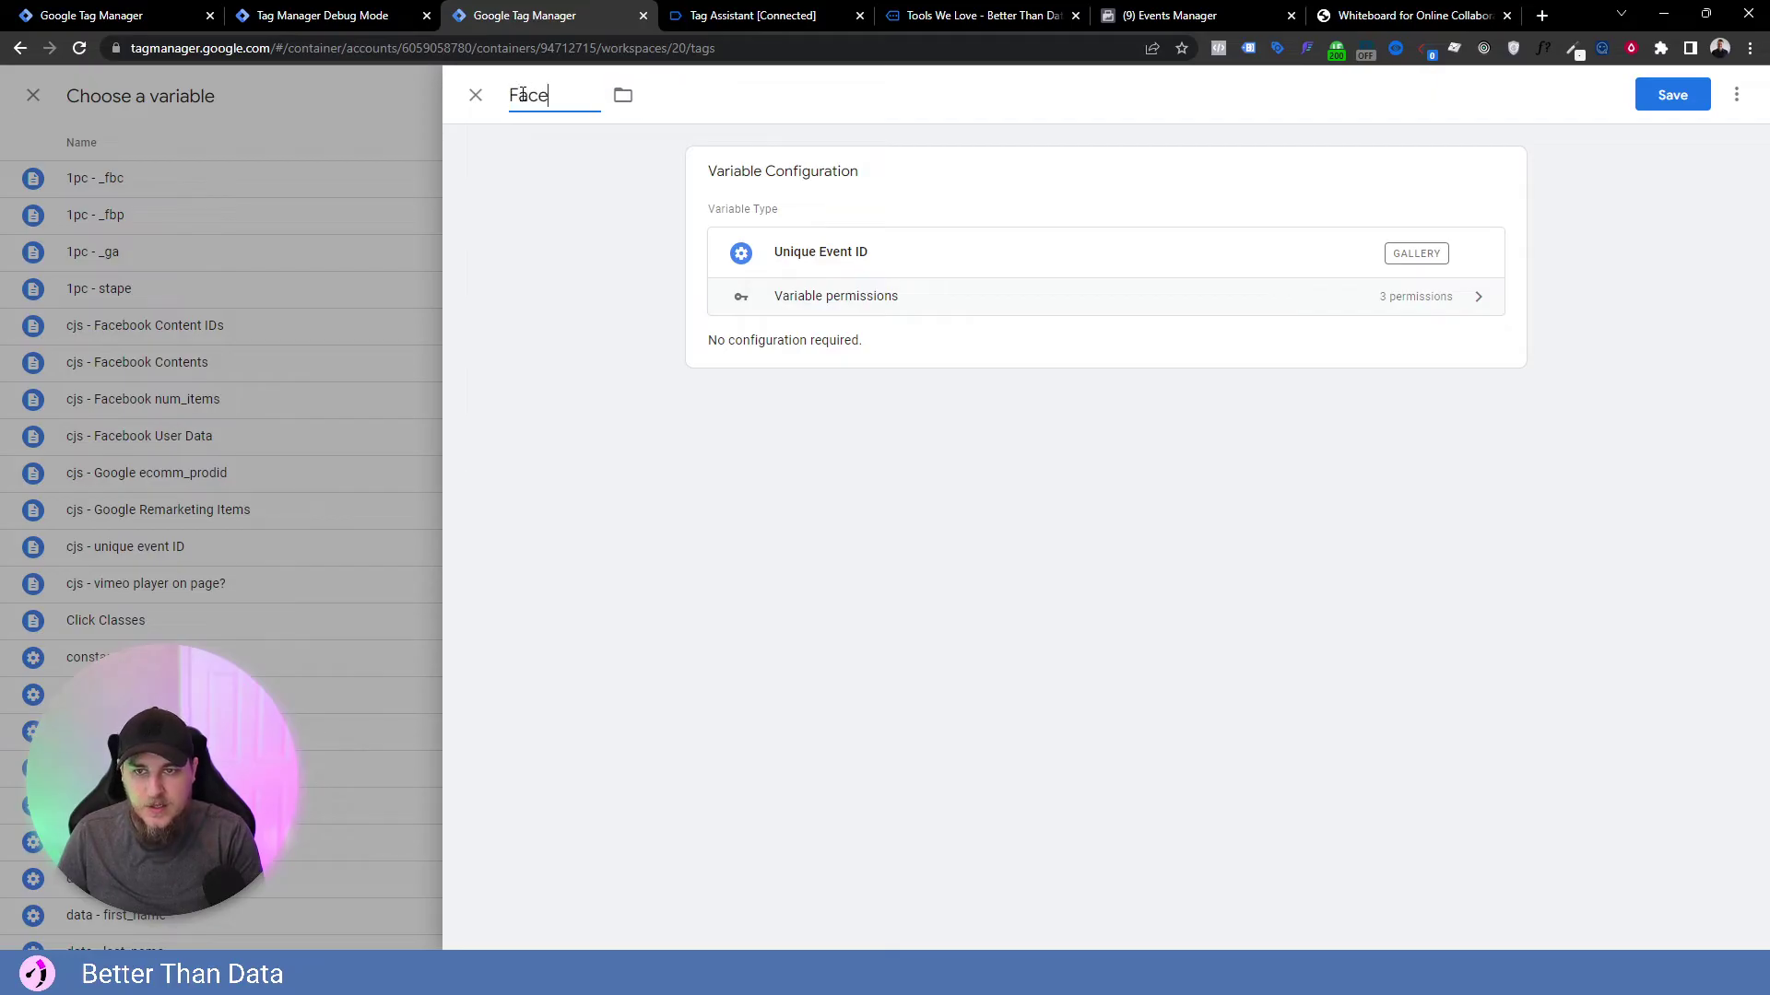
text(book Event ID)
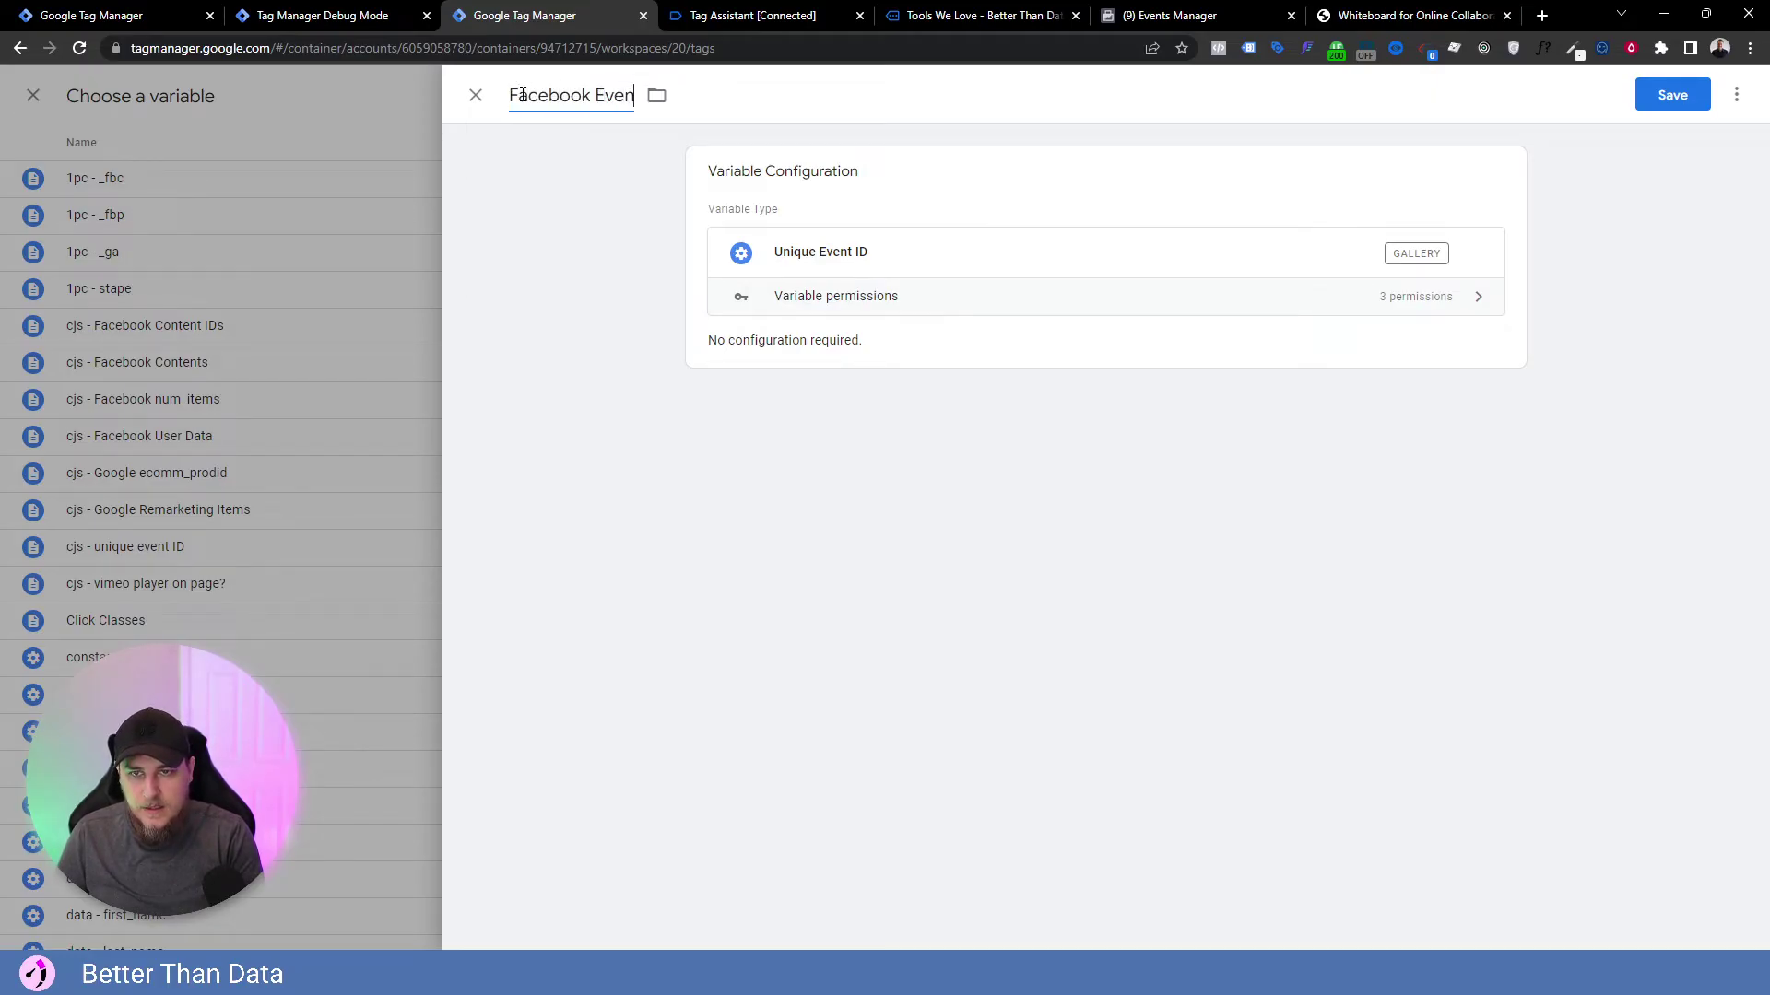
click(1685, 107)
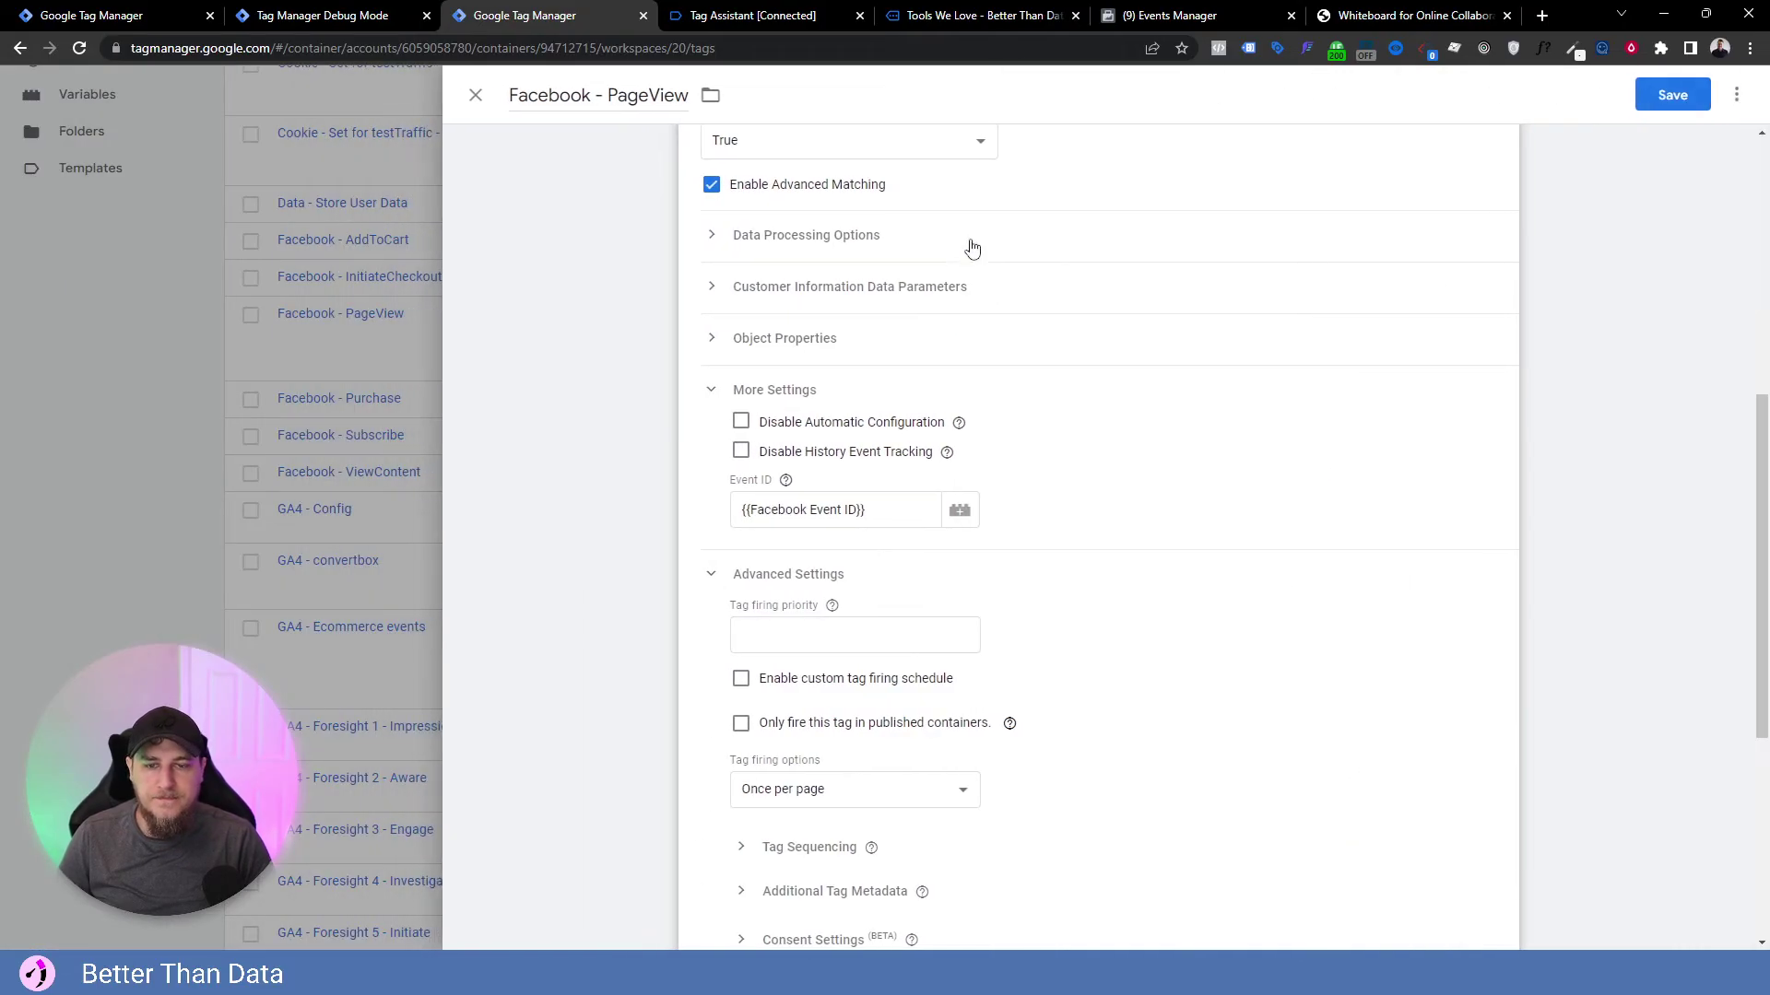
Save the Facebook - PageView tag with {{Facebook Event ID}} as its Event ID.
drag(874, 512, 728, 502)
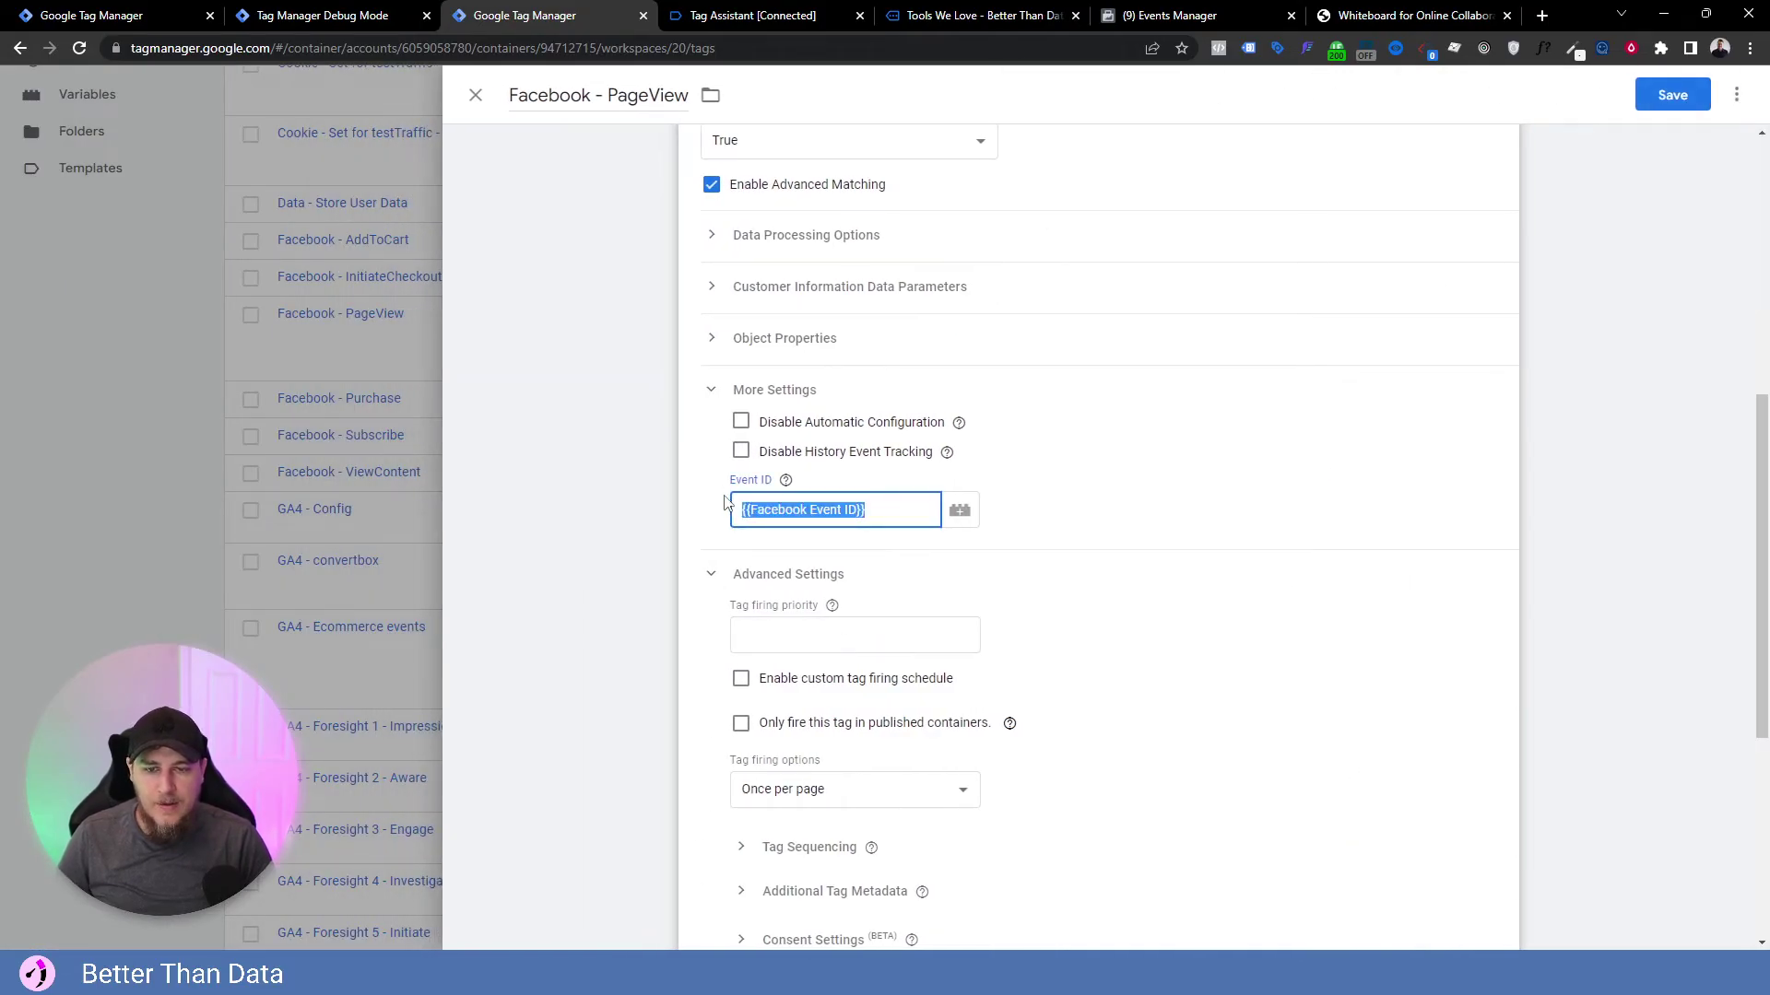
click(897, 504)
drag(890, 515, 727, 485)
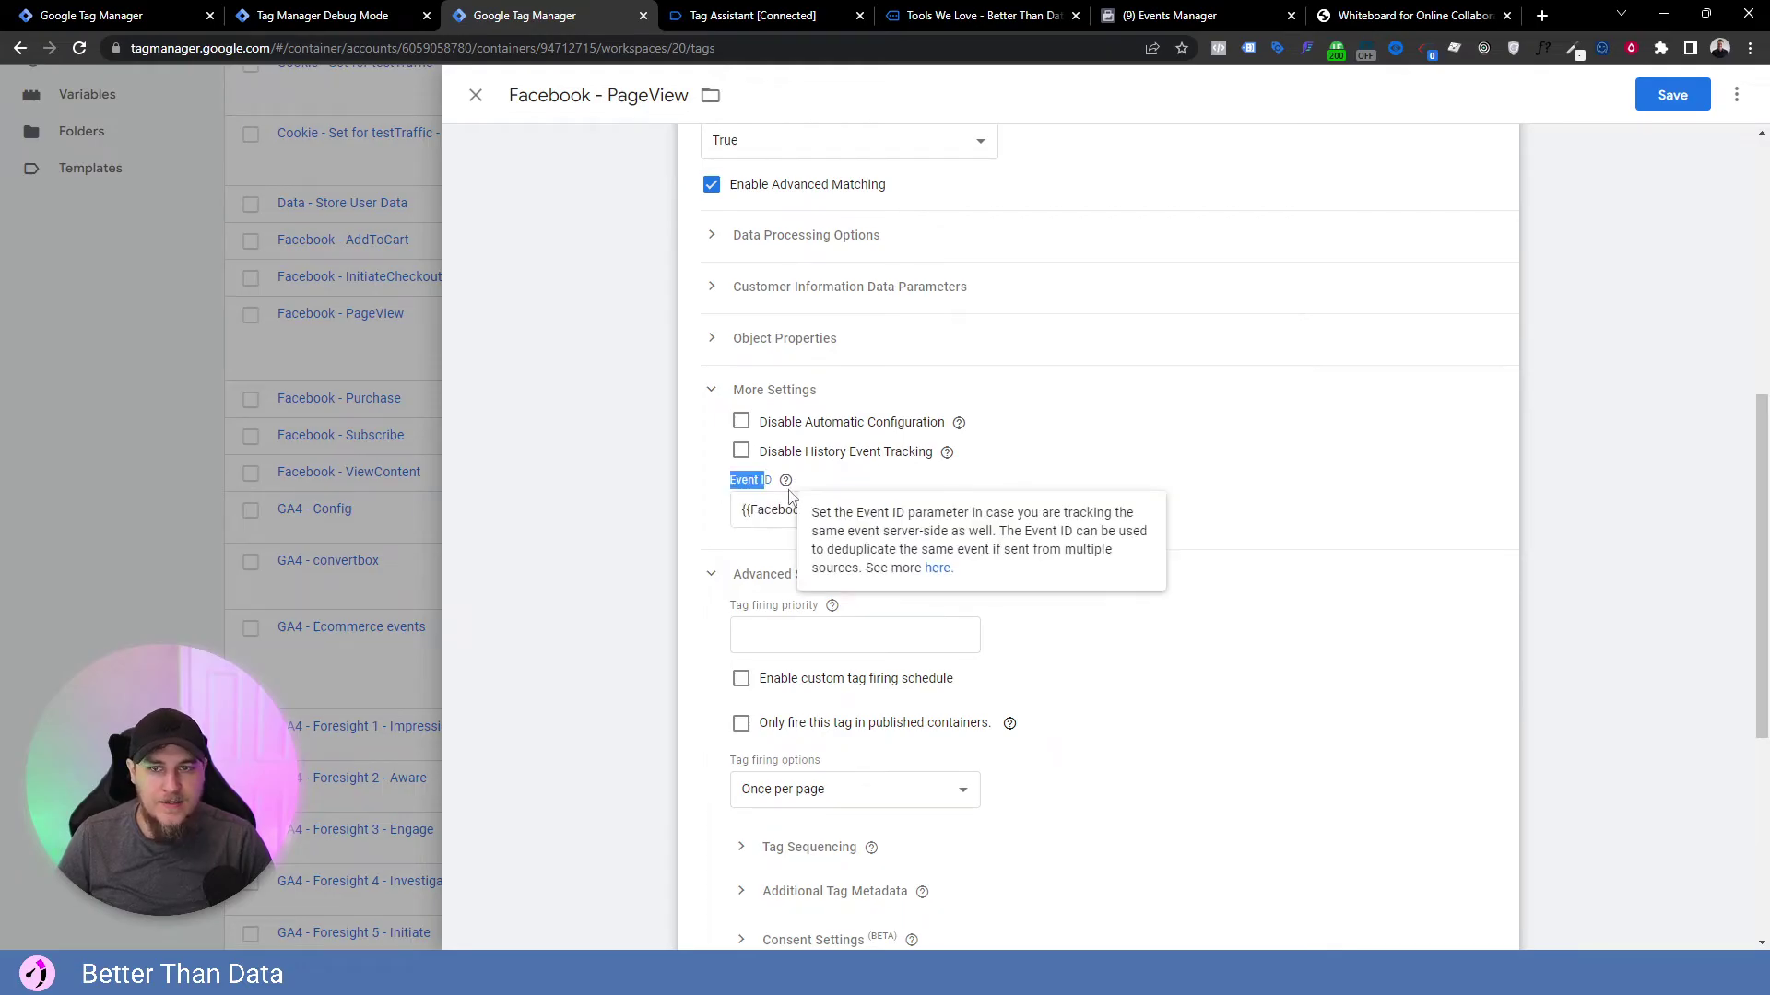
click(1680, 95)
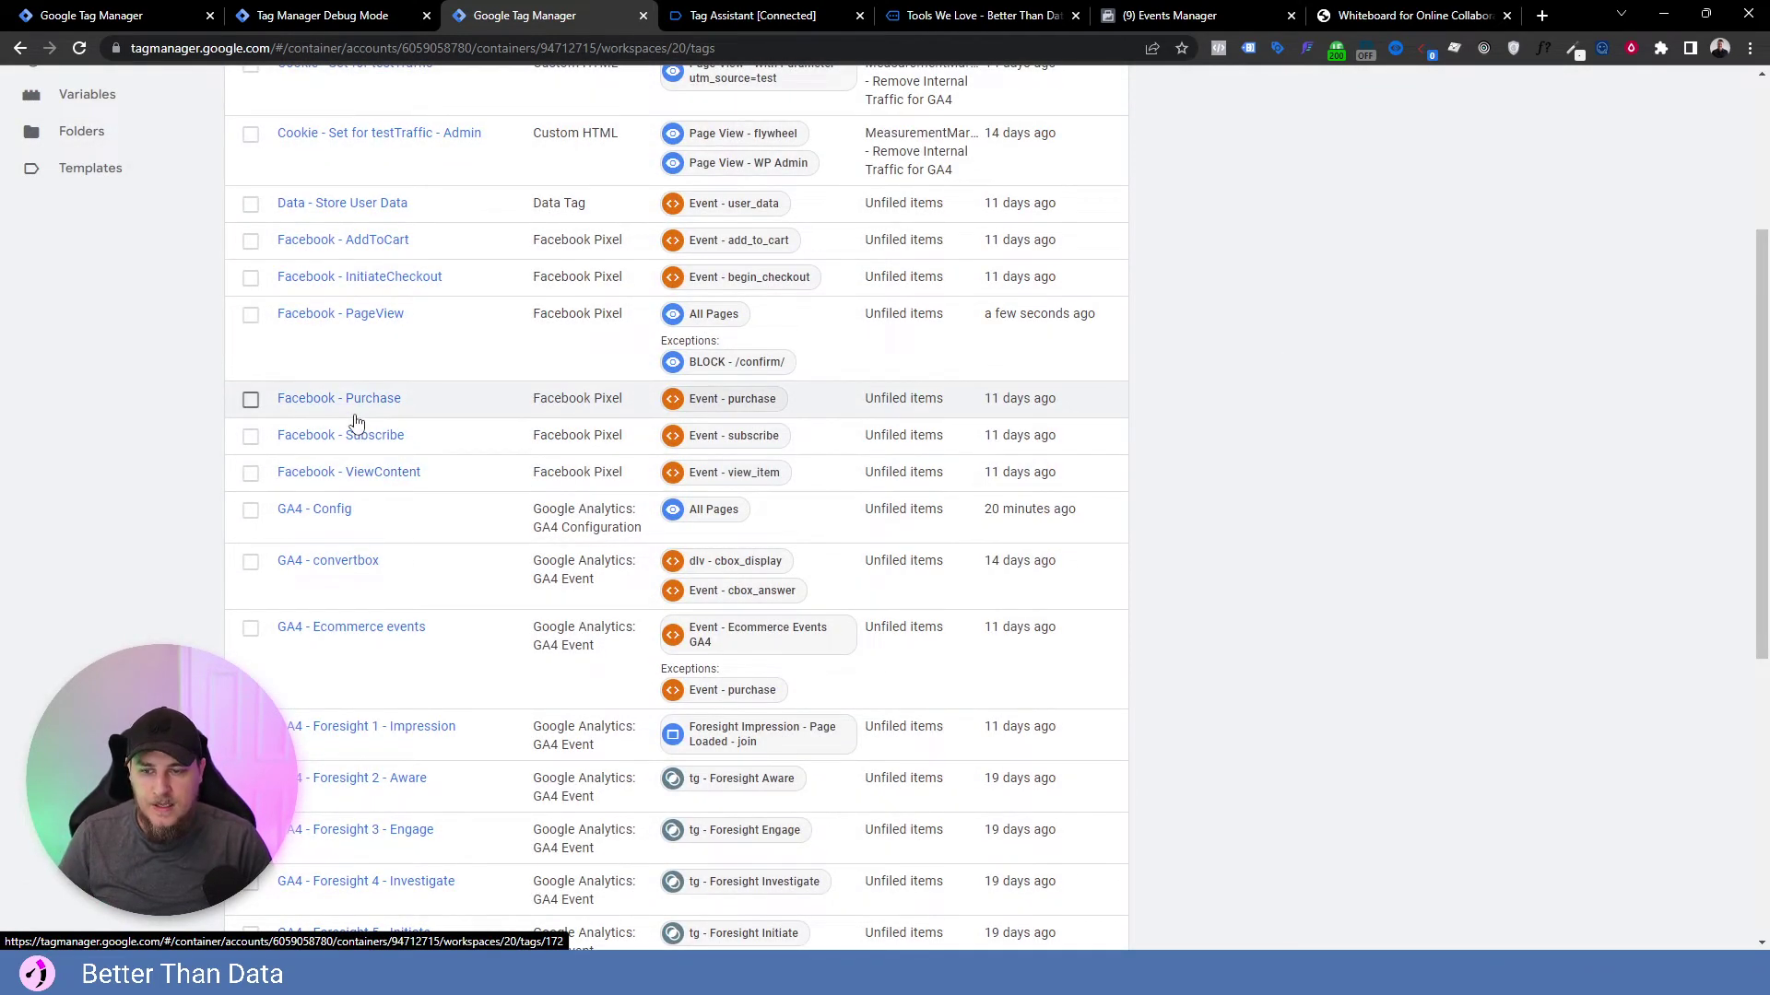
Open the GA4 - page_view tag and add a new event parameter named event_id.
scroll(424, 360, down, 3)
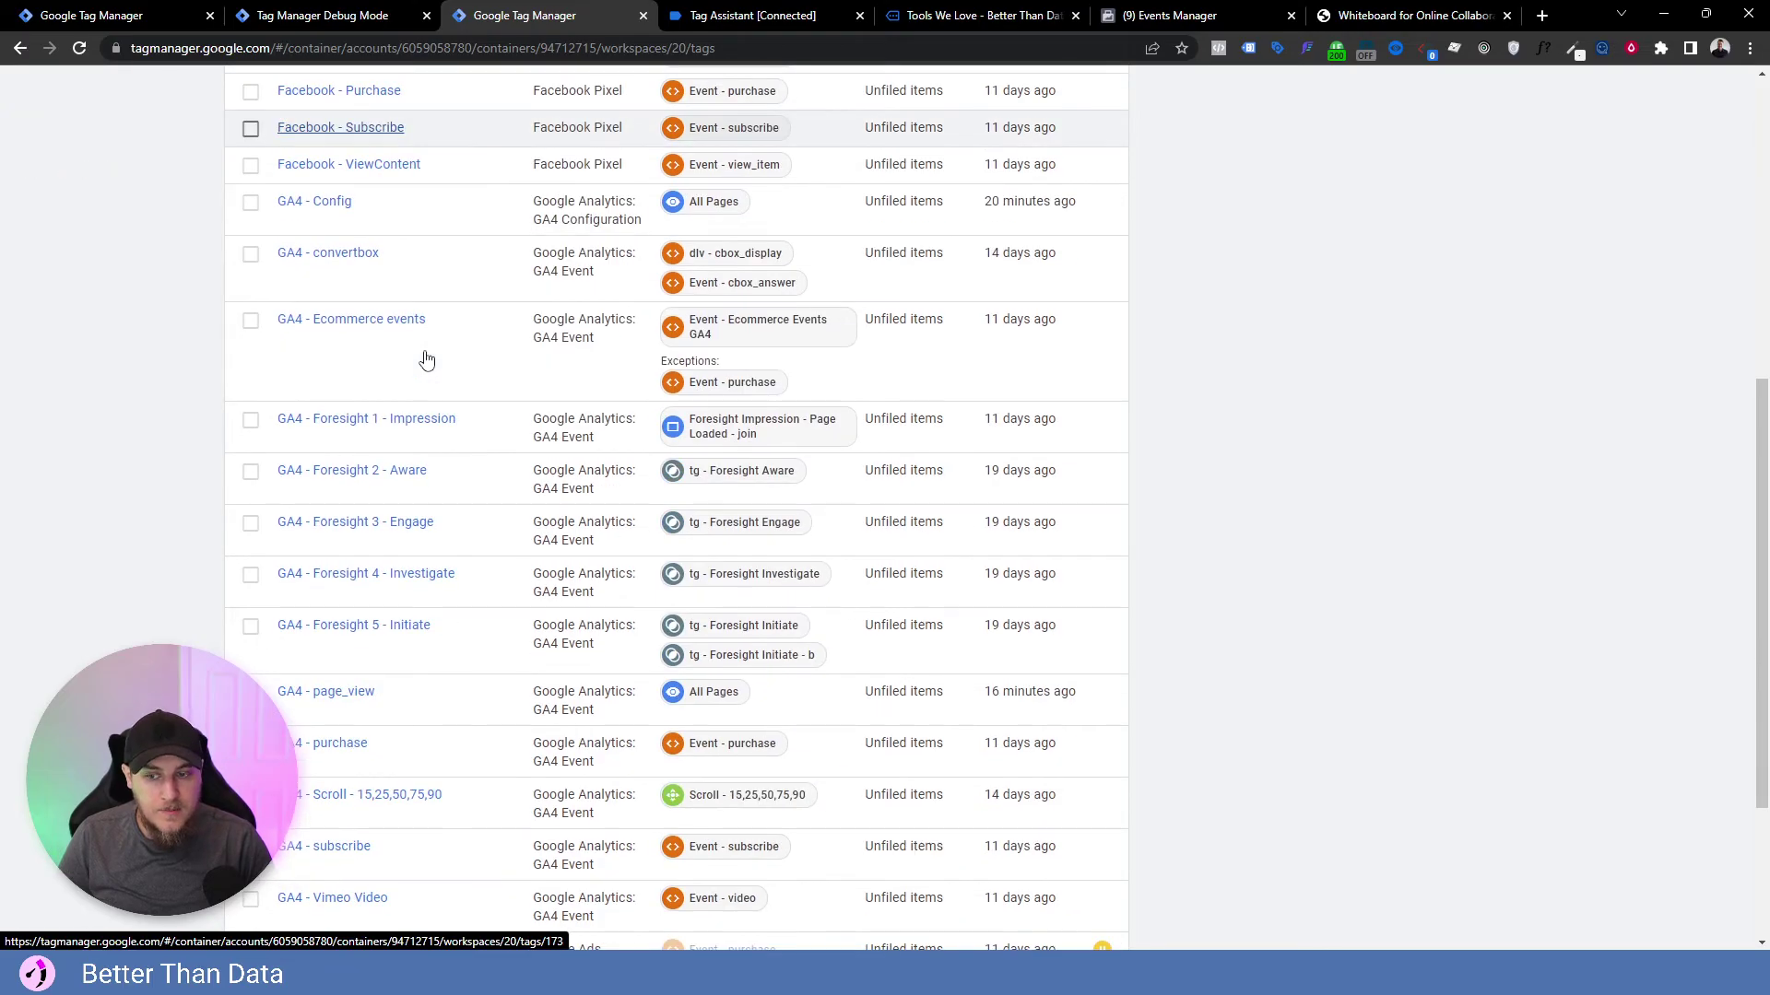
click(322, 691)
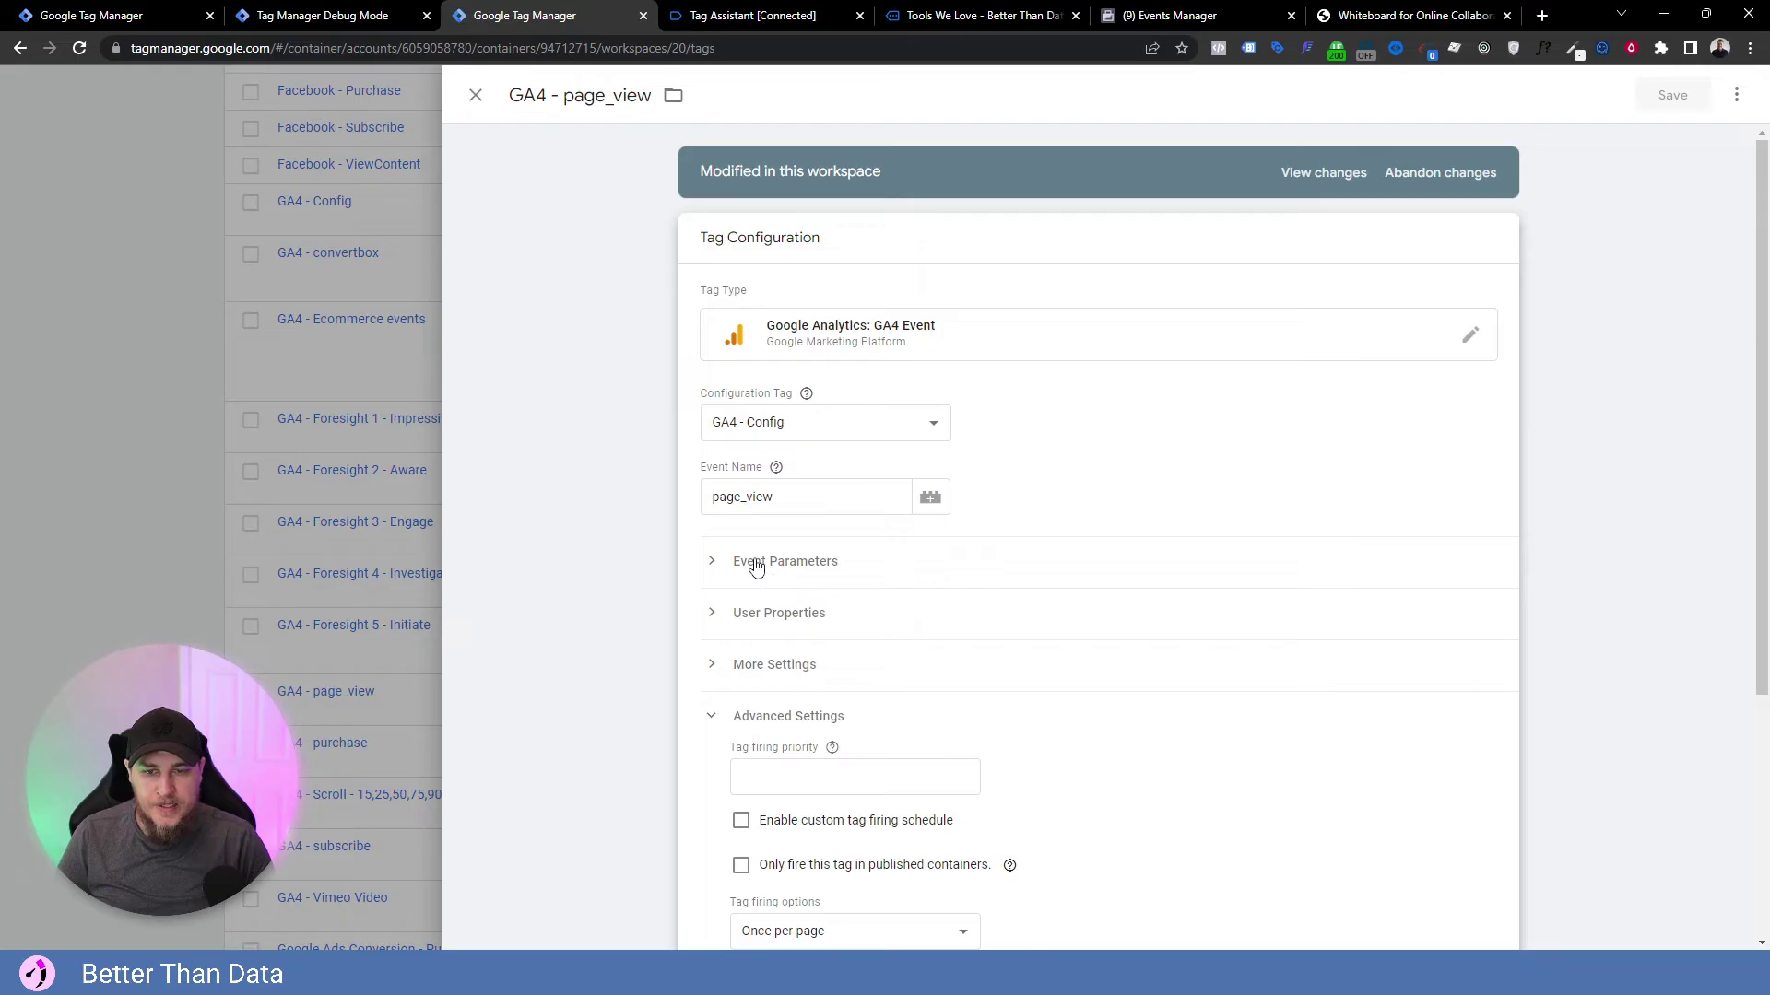
click(756, 564)
click(790, 624)
click(802, 626)
text(e)
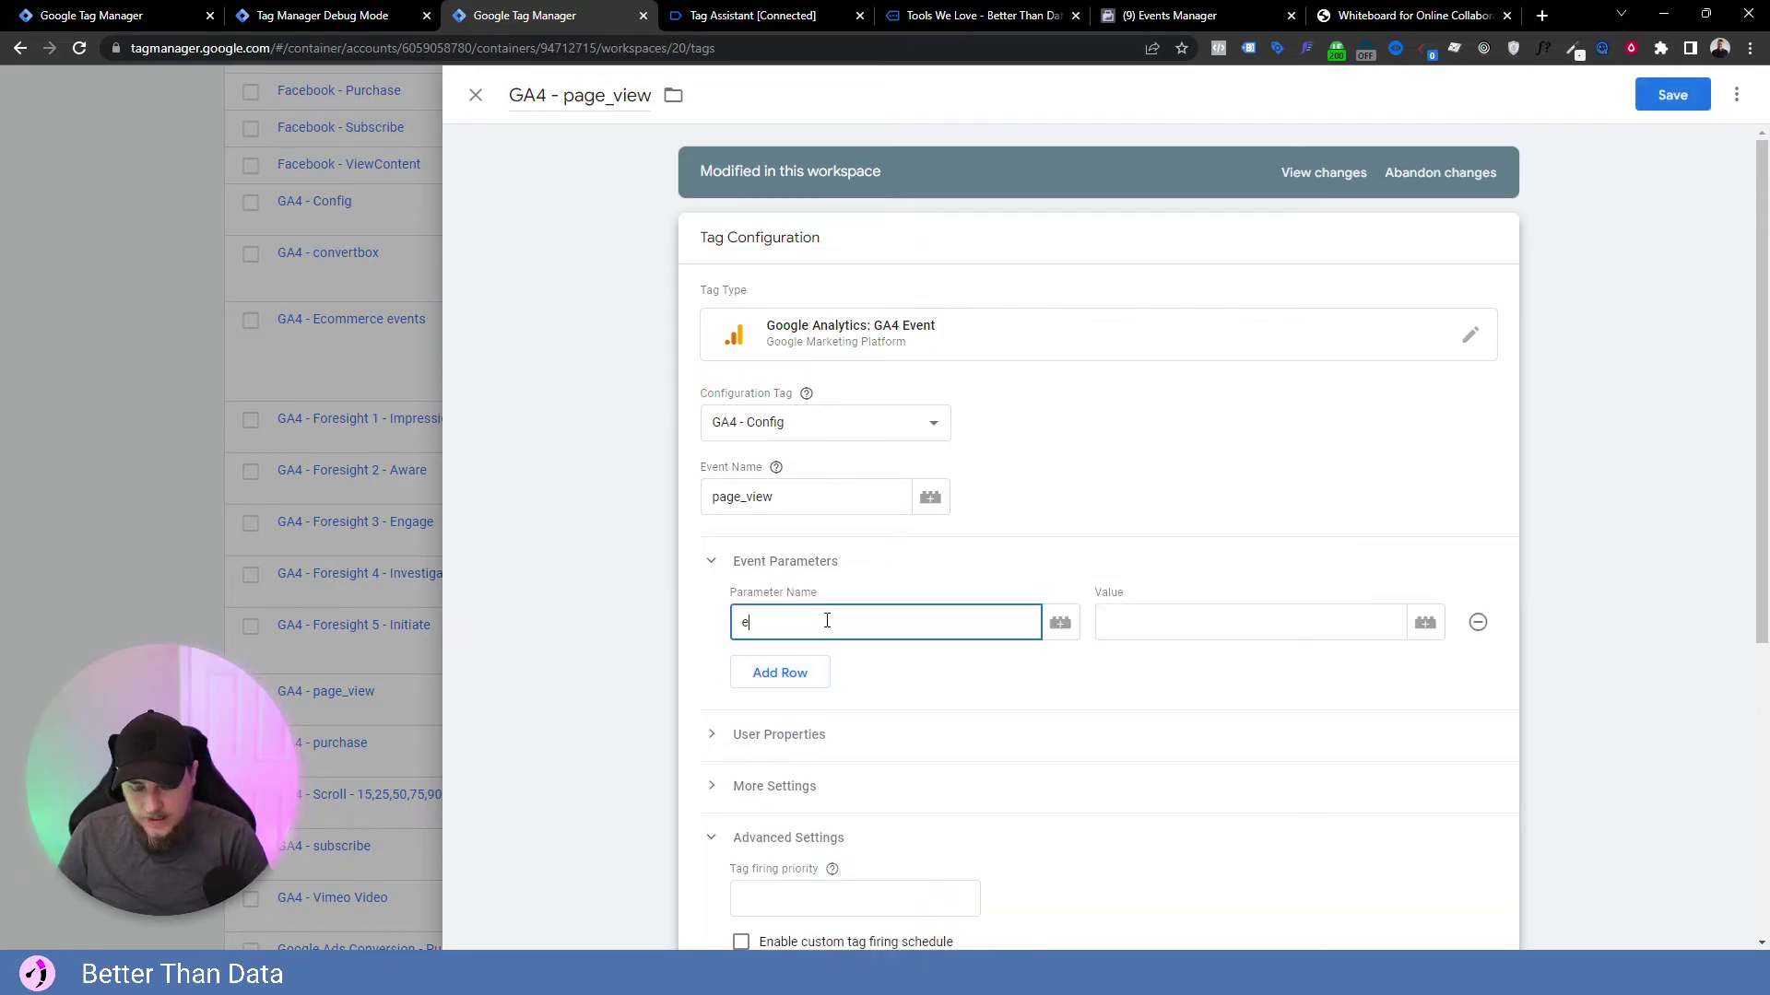
text(vent_id)
key(Tab)
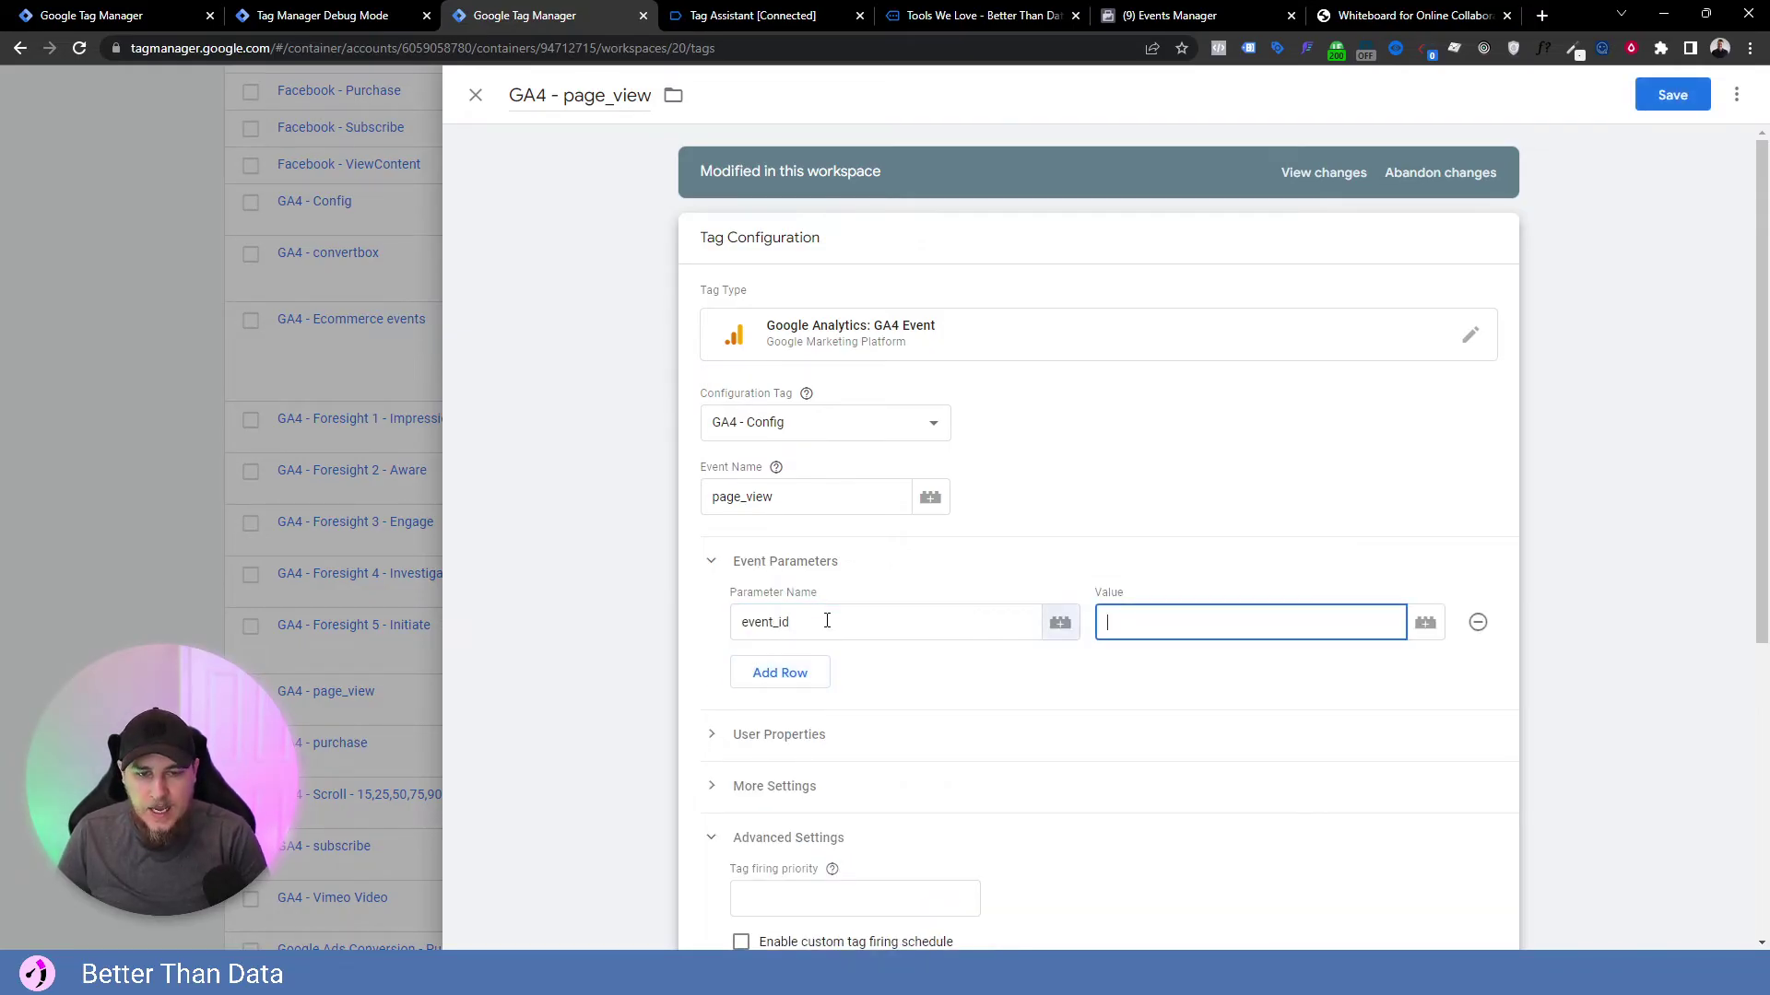
Set the event_id value to the {{Facebook Event ID}} variable and save the tag.
text({)
key(BackSpace)
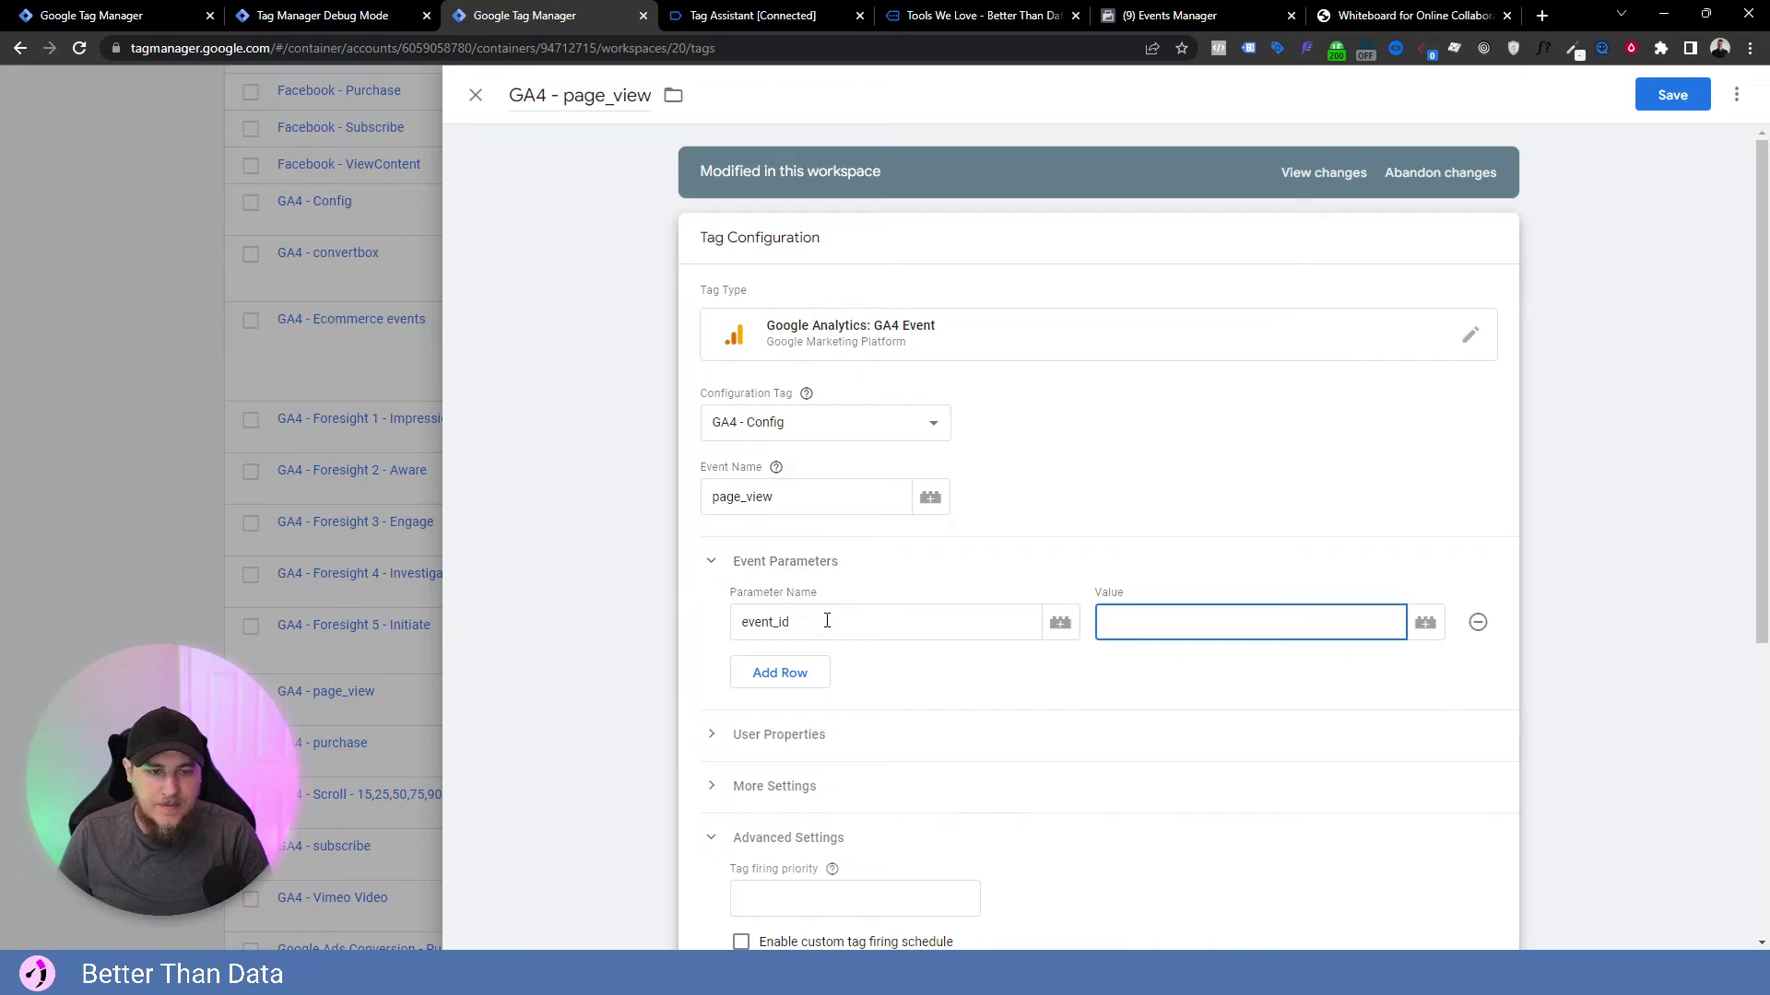
click(1425, 623)
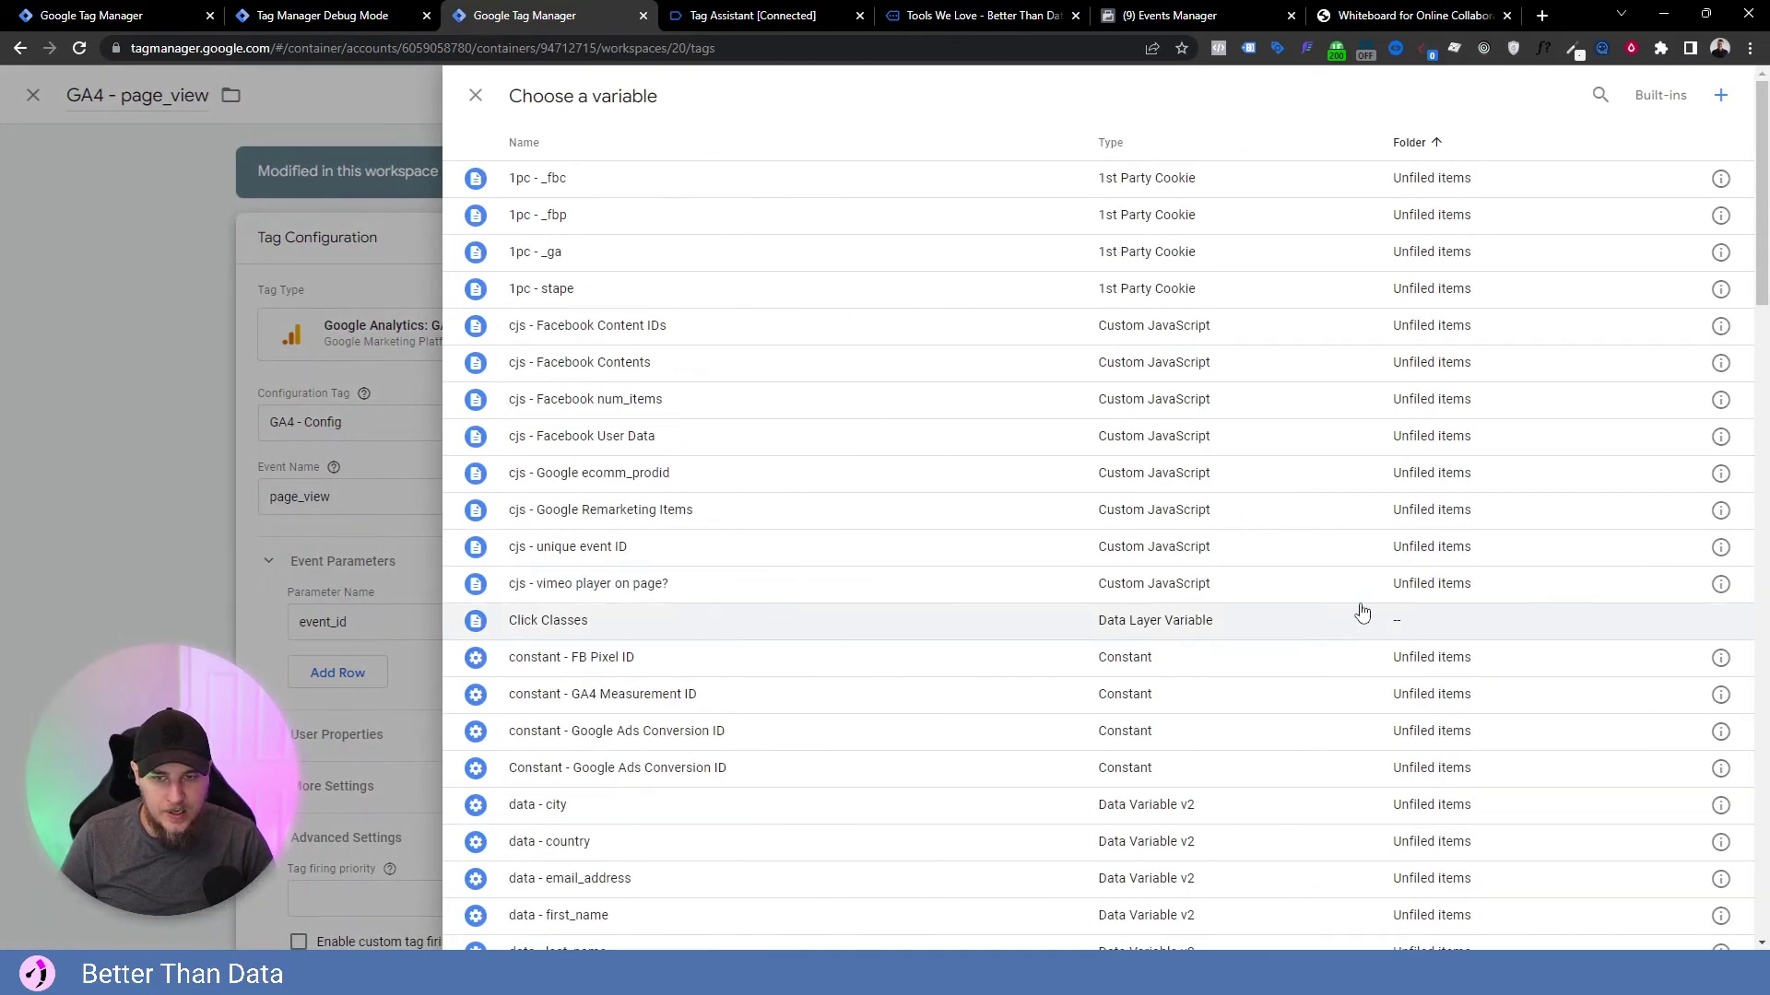
click(1606, 105)
text(face)
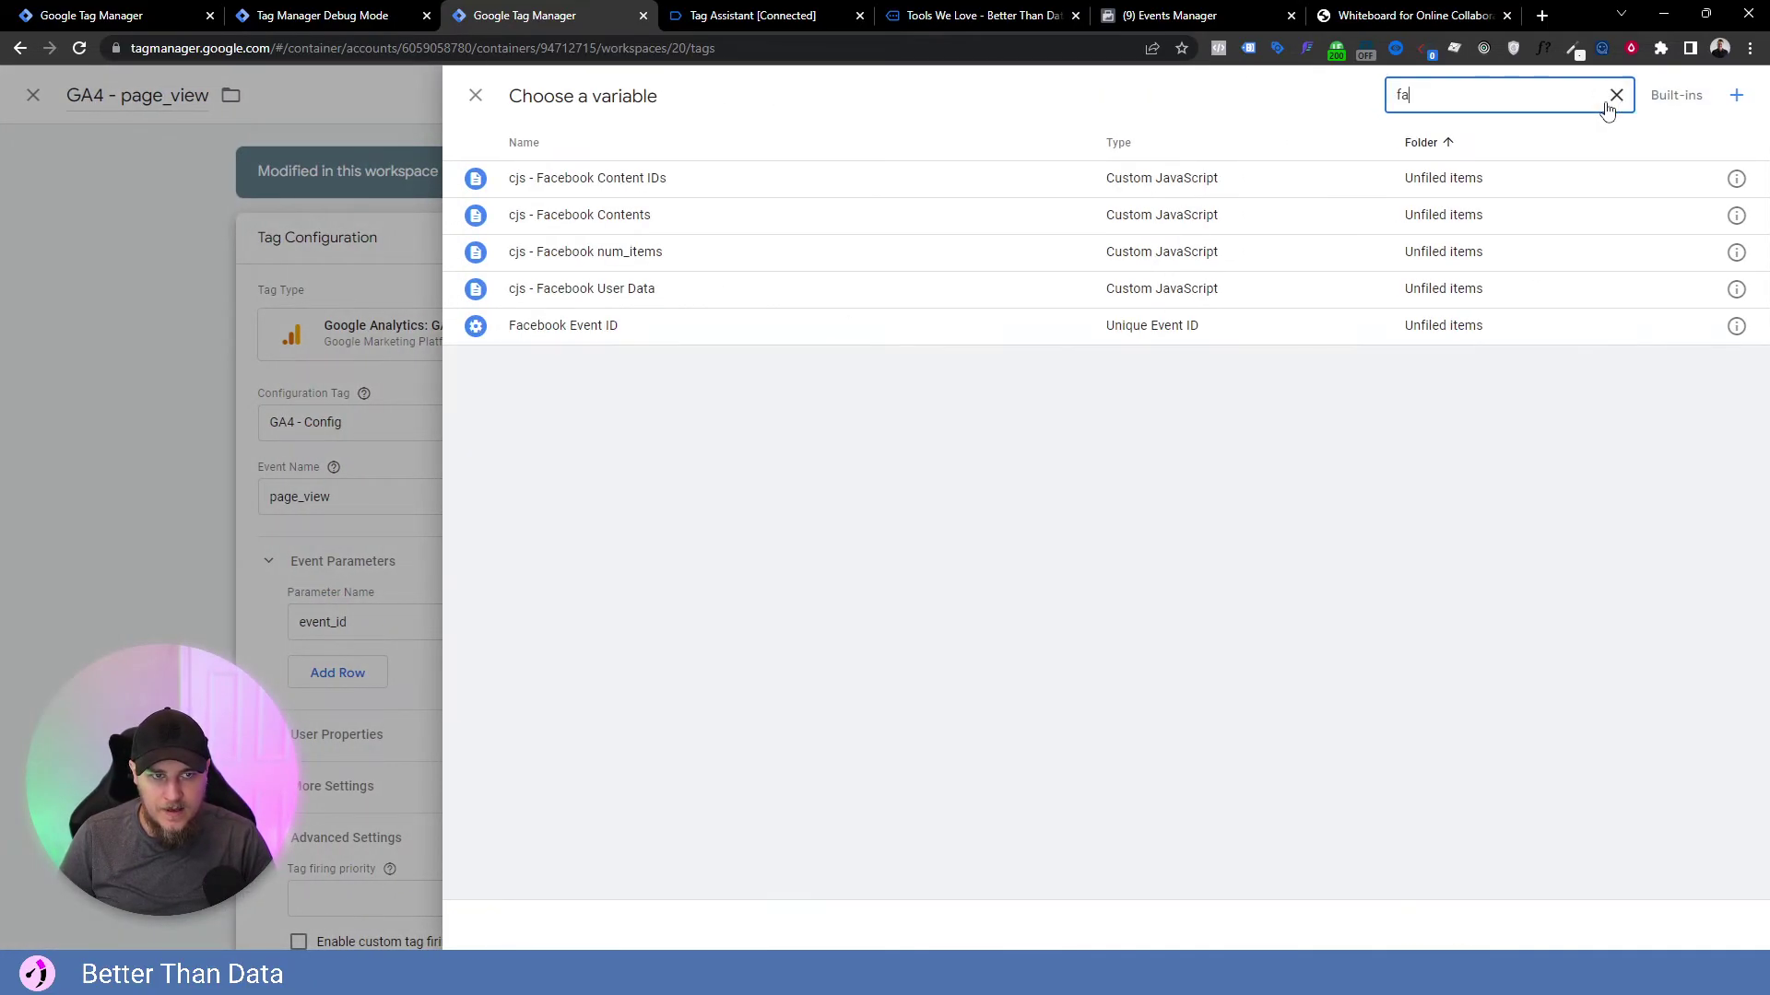
click(597, 330)
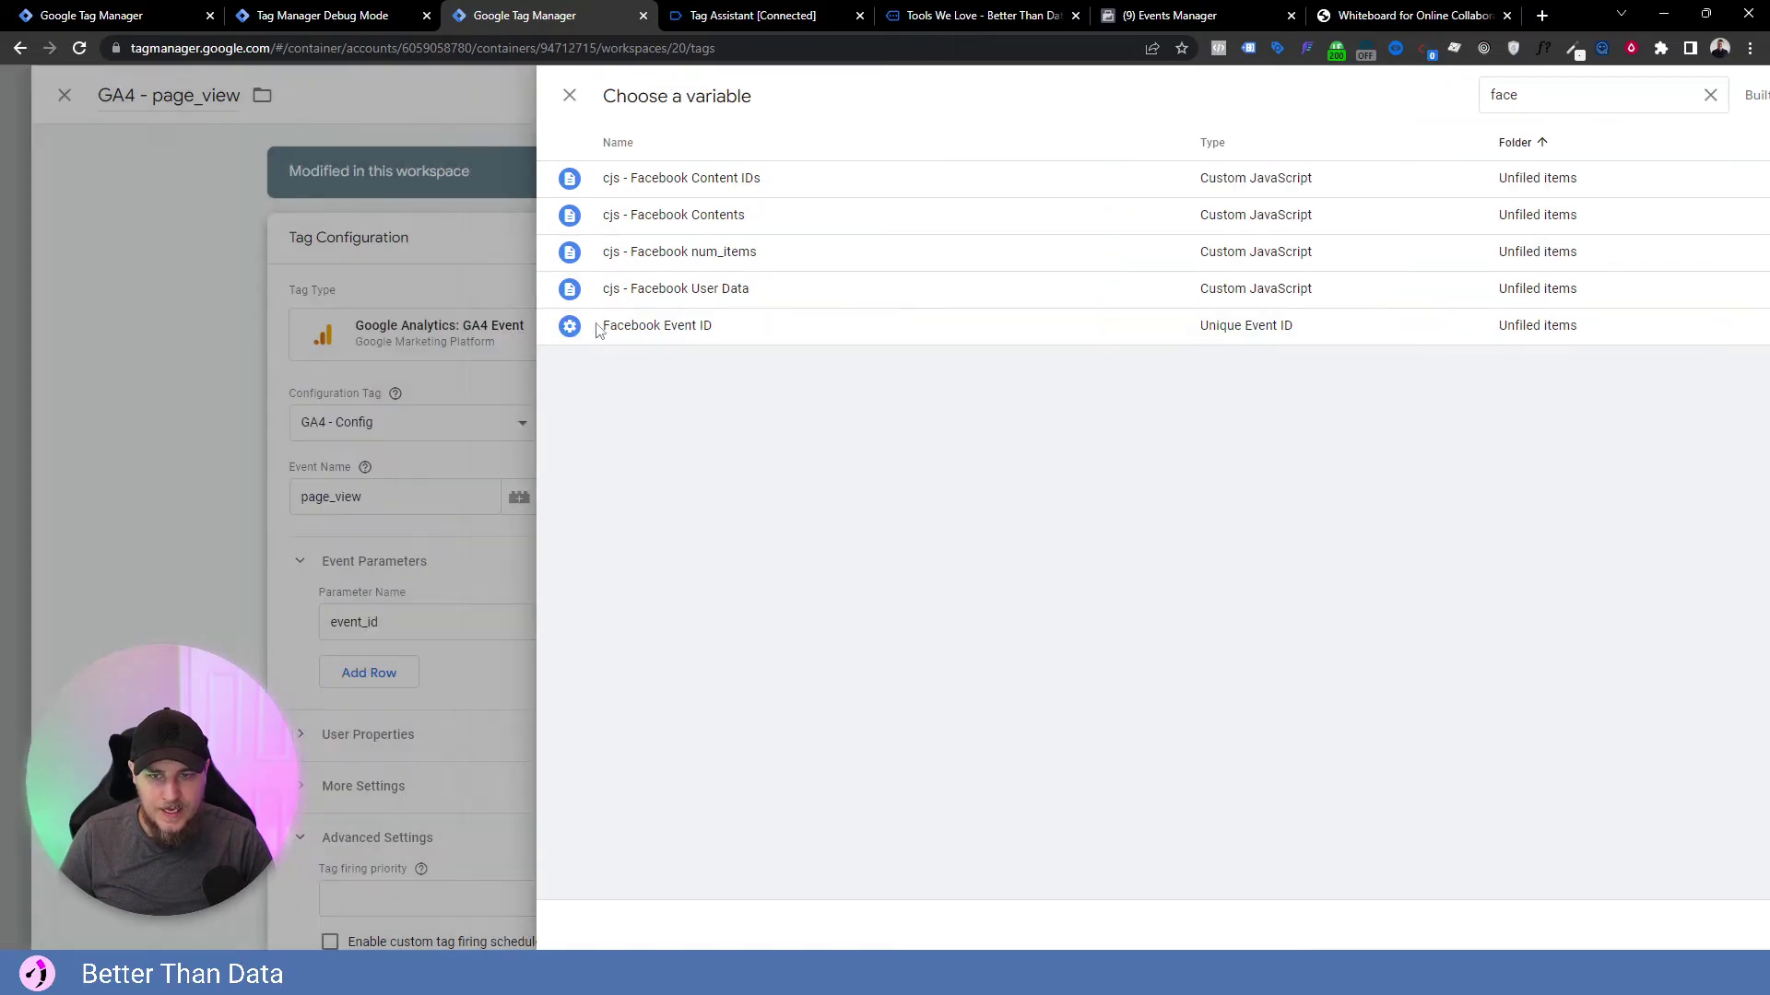
click(1670, 95)
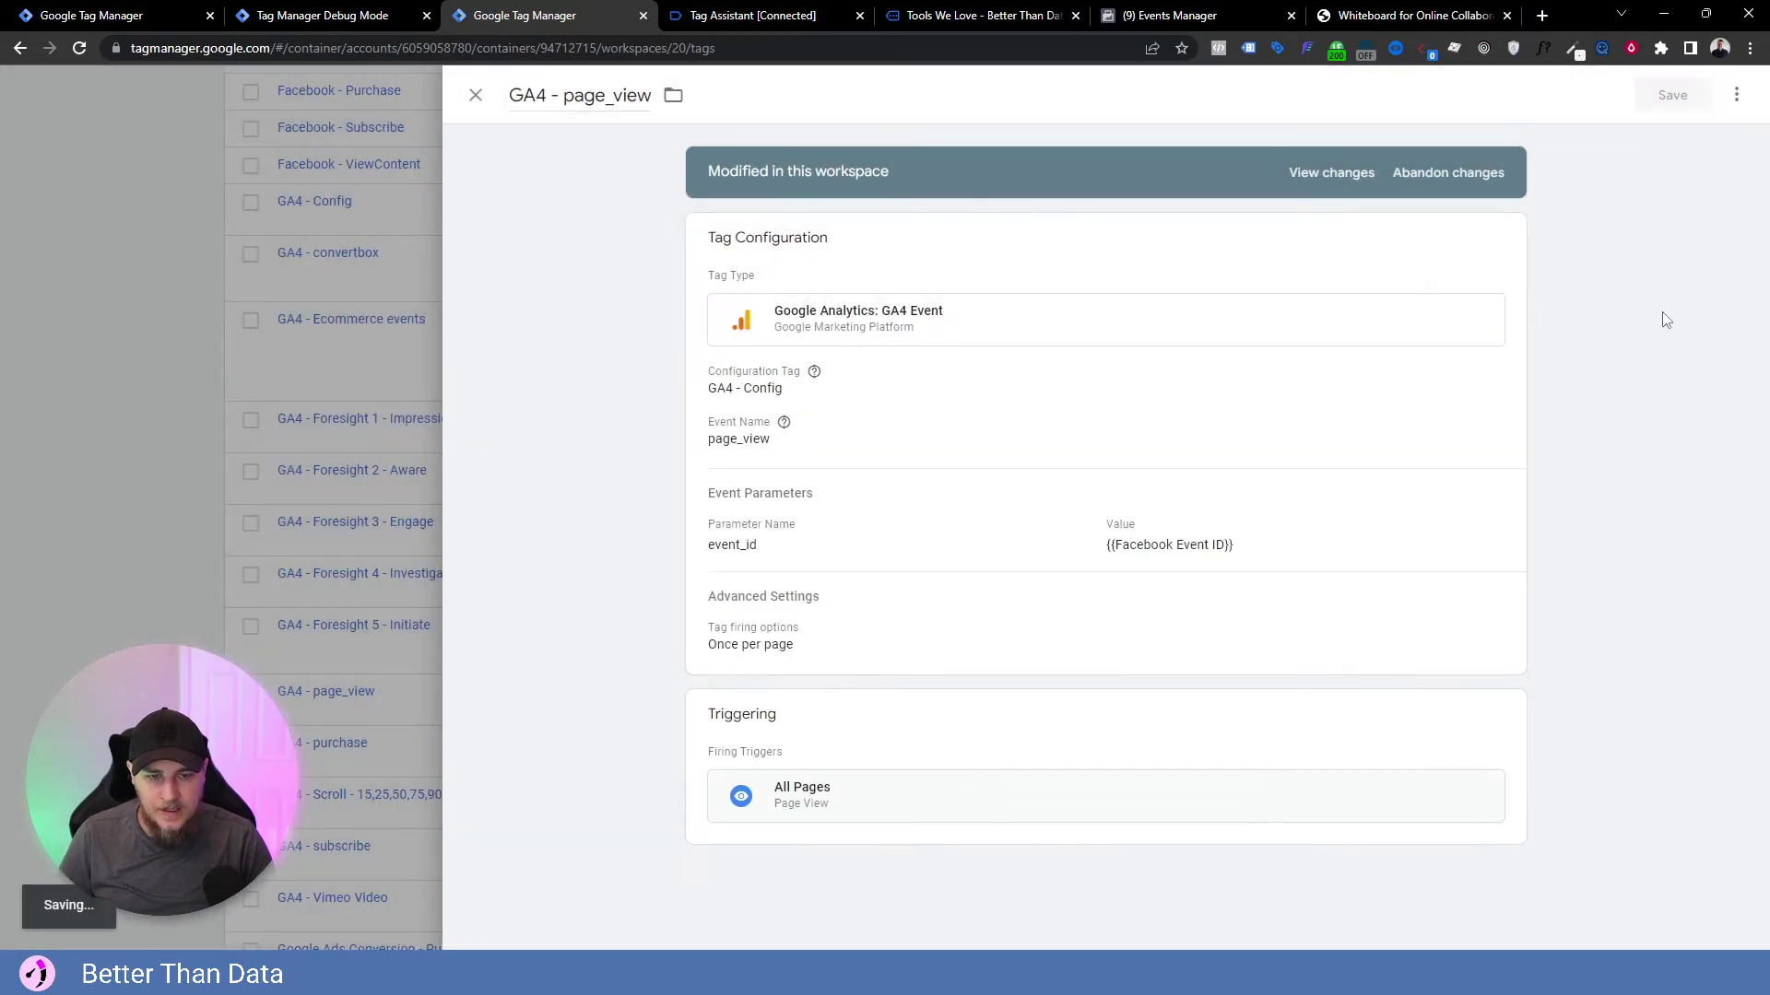
Clear the recorded Facebook test events, then start a Tag Manager preview of betterthandata.com.
scroll(1141, 505, up, 7)
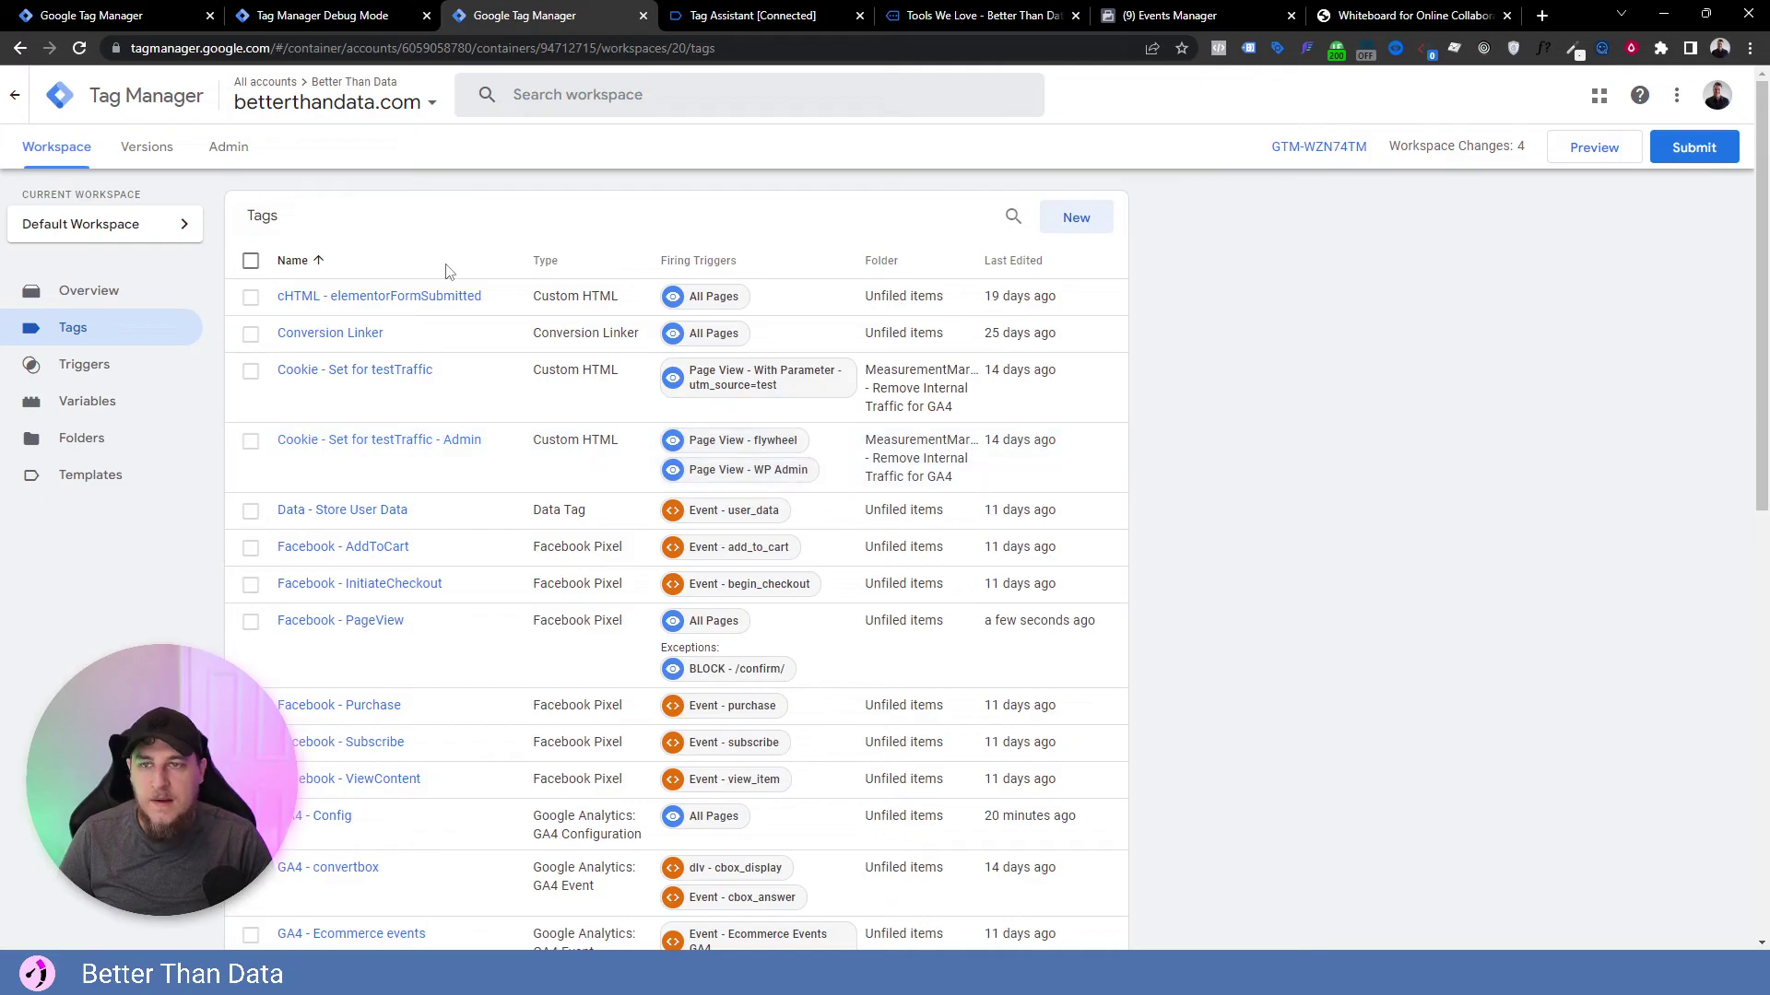
click(1189, 16)
click(1654, 320)
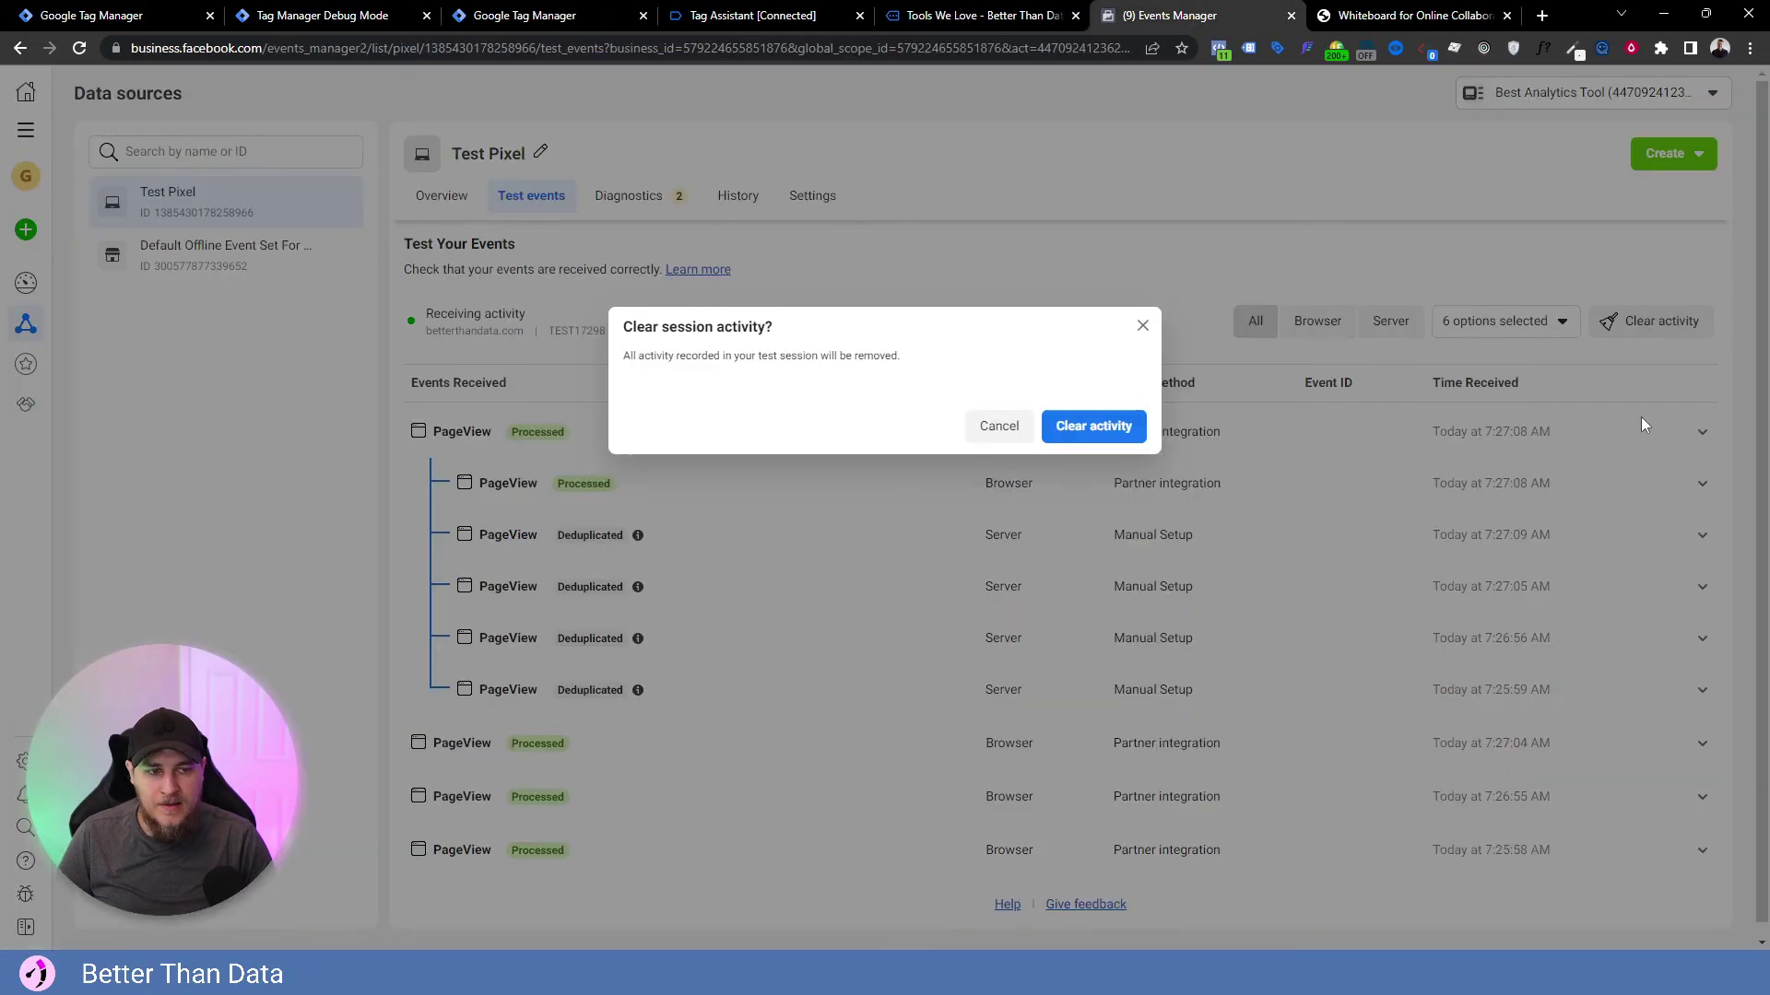
click(1091, 426)
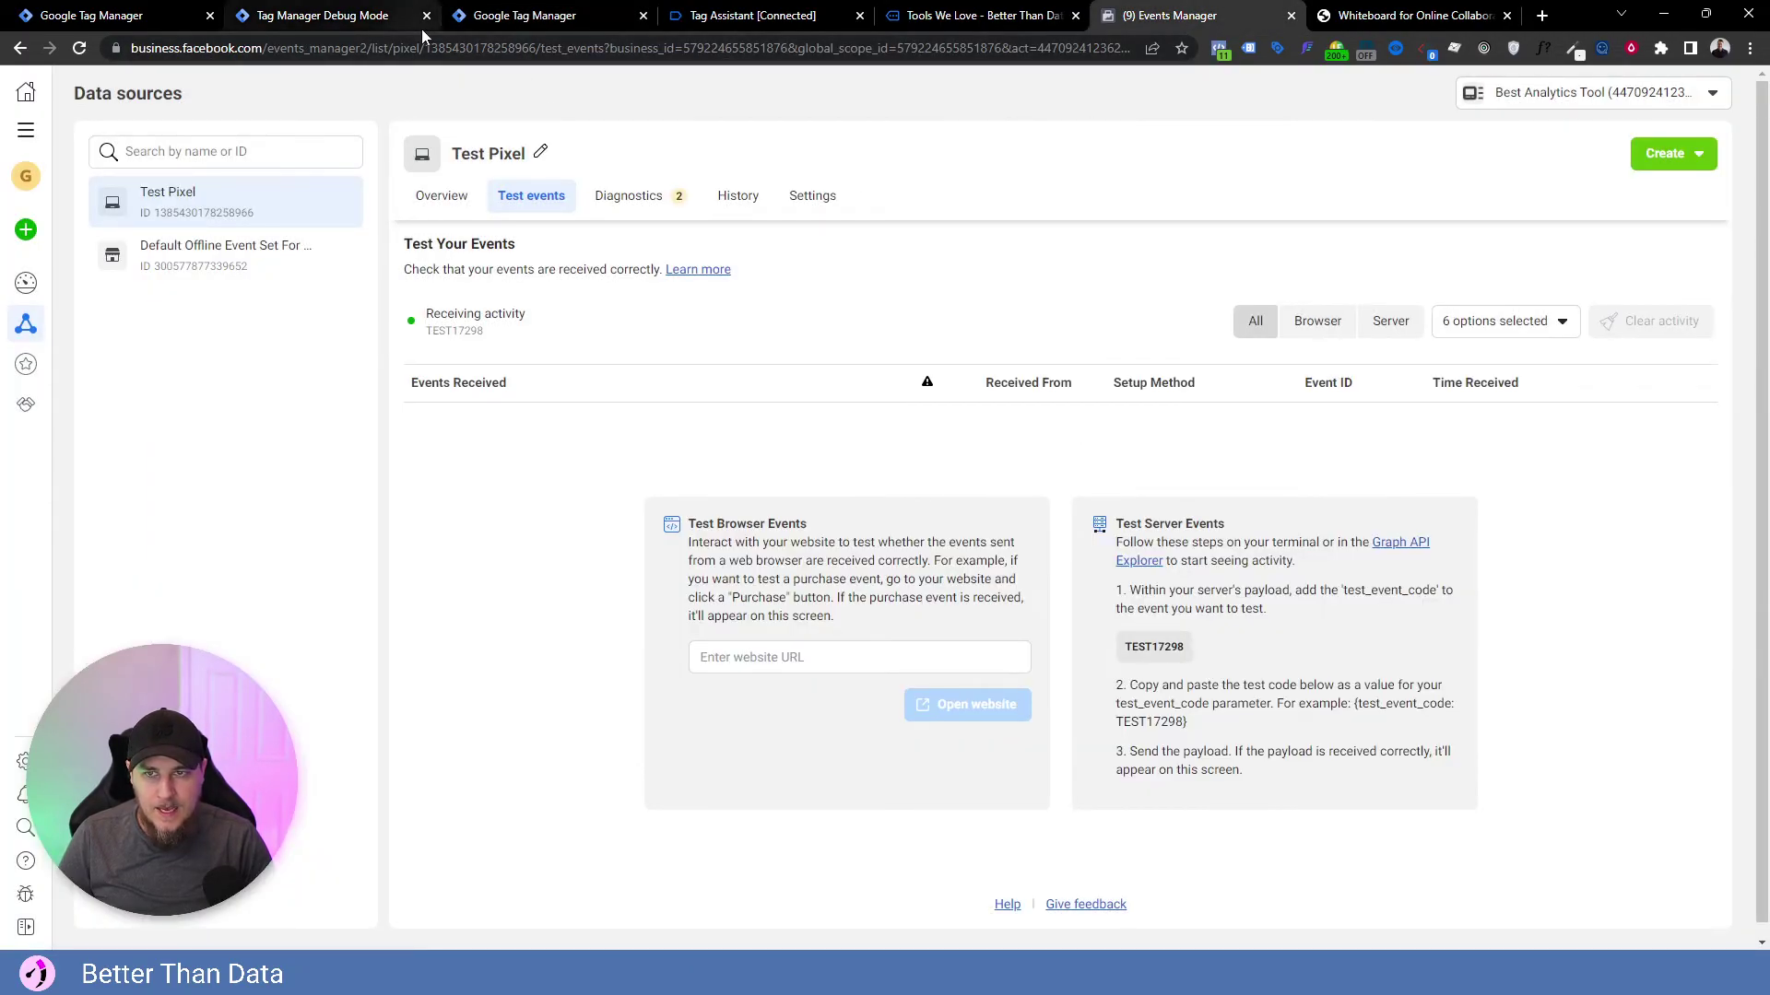
click(535, 16)
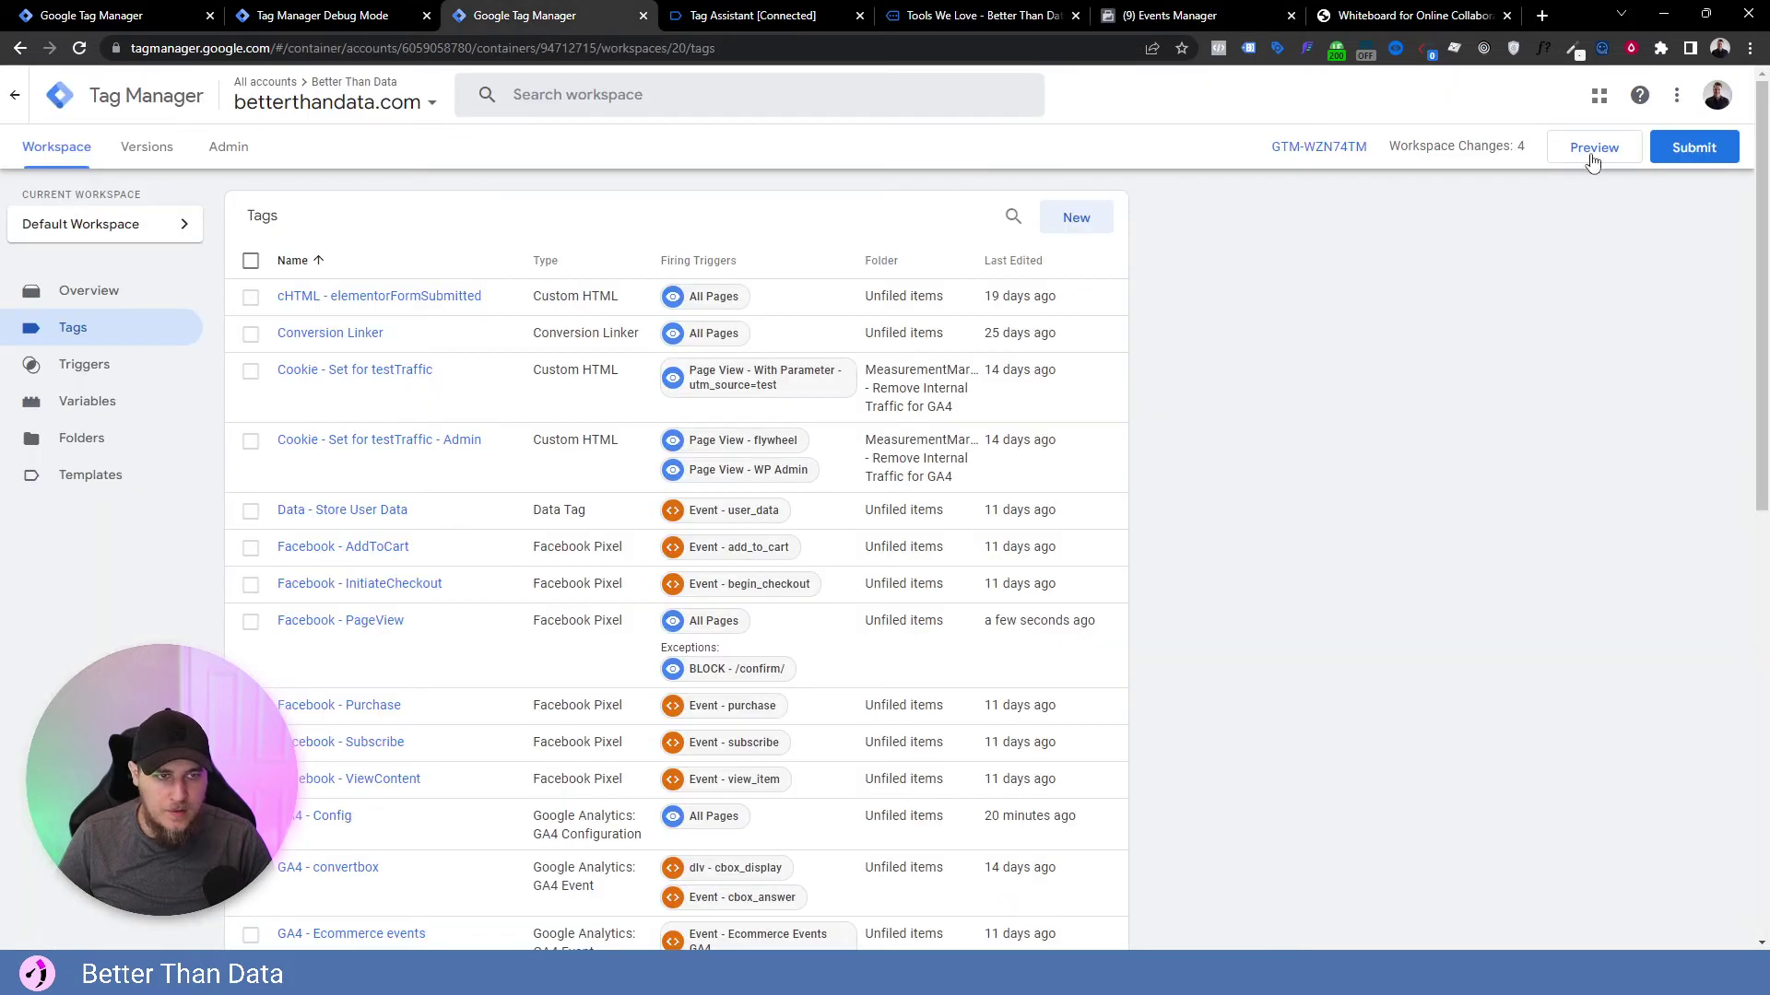
click(1591, 157)
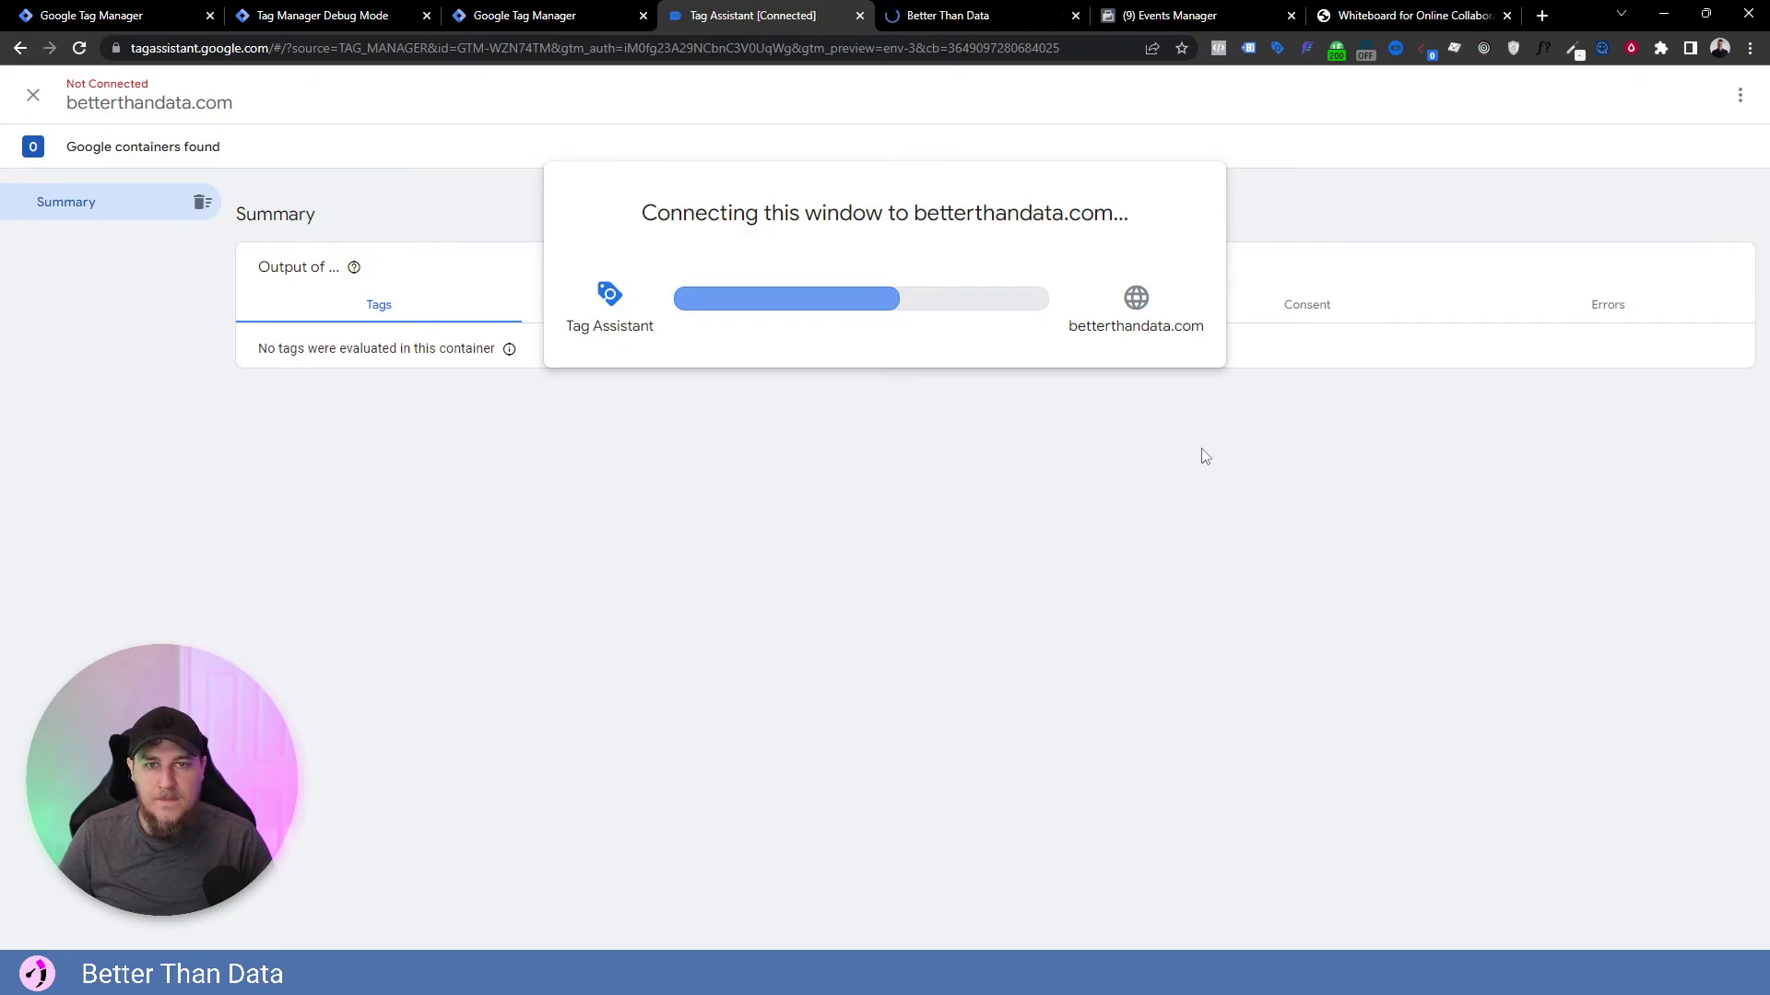
Connect Tag Assistant and review the variable values on the Container Loaded event.
click(885, 417)
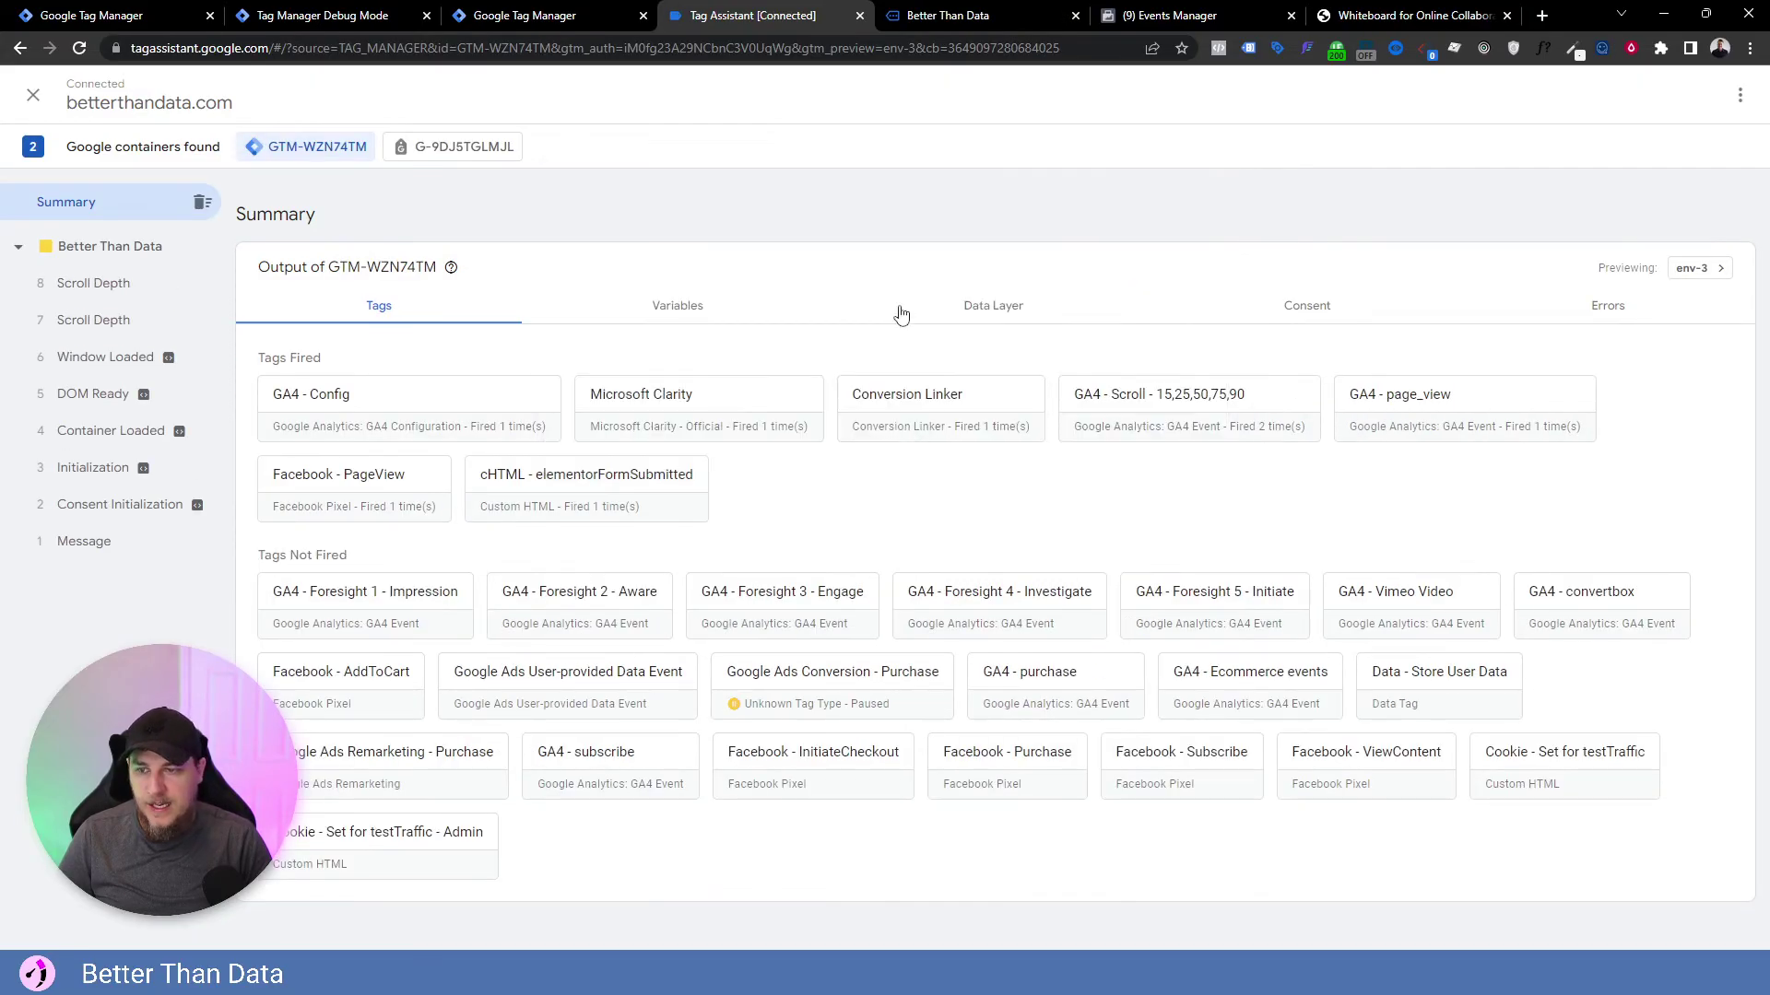
click(112, 430)
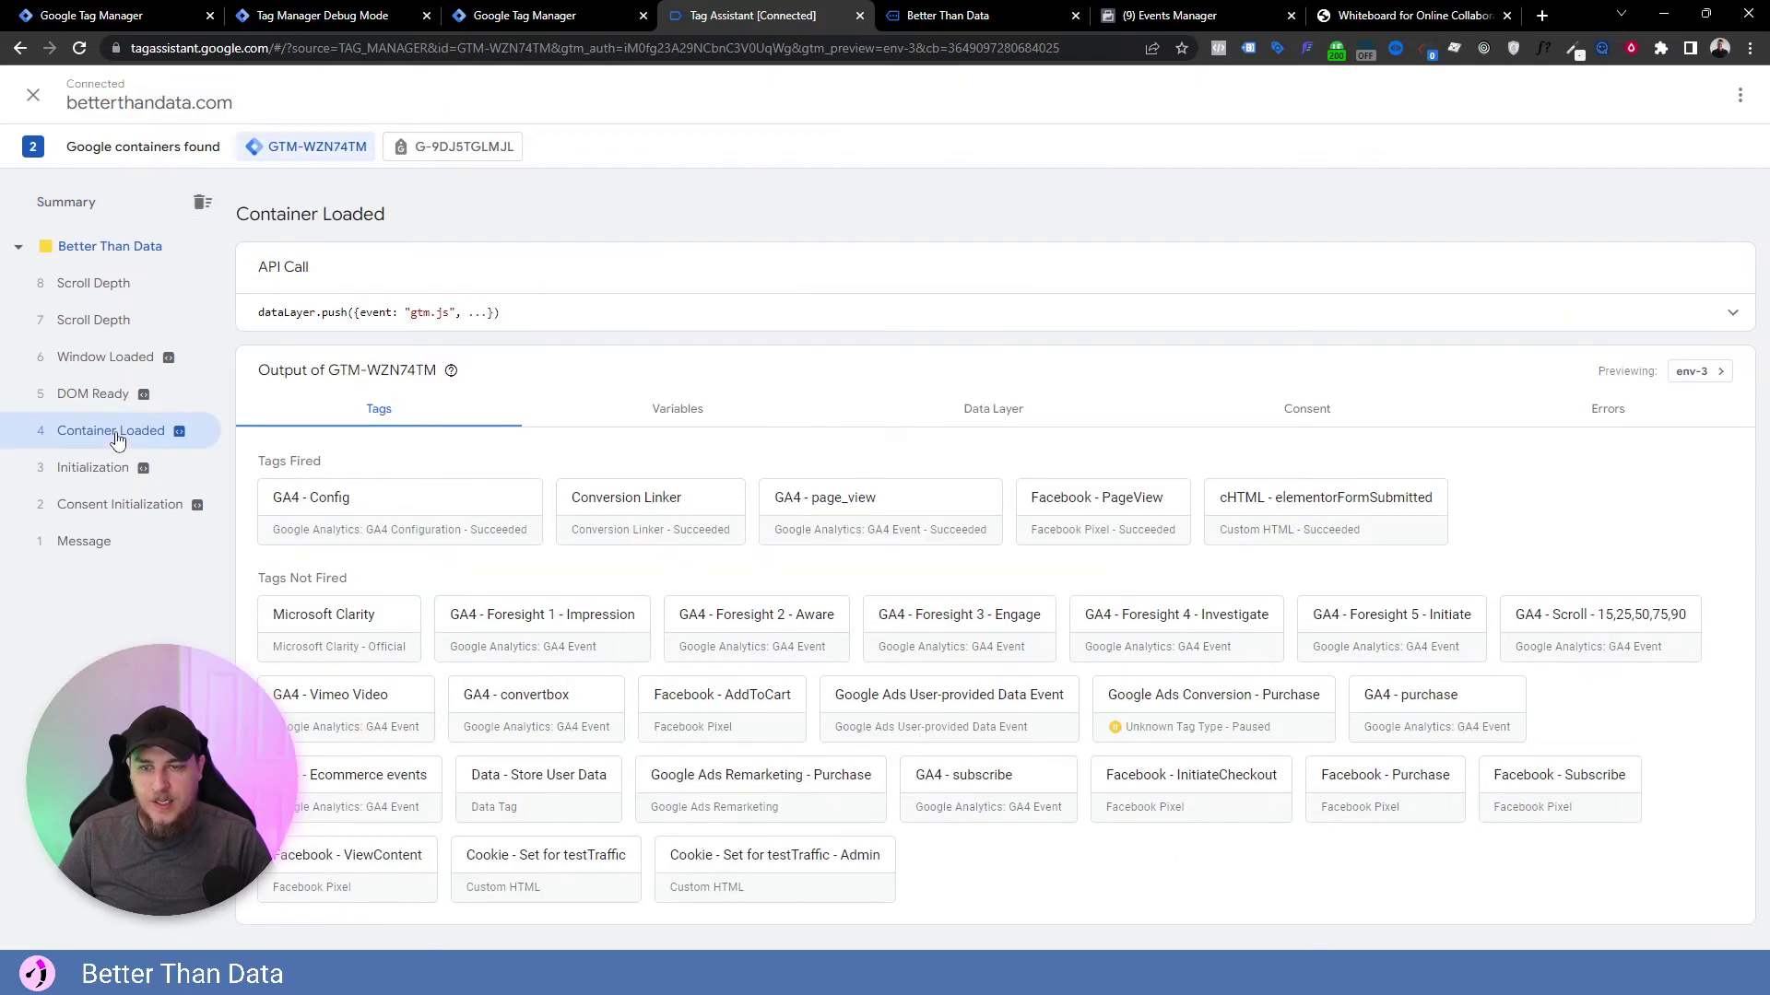
click(676, 412)
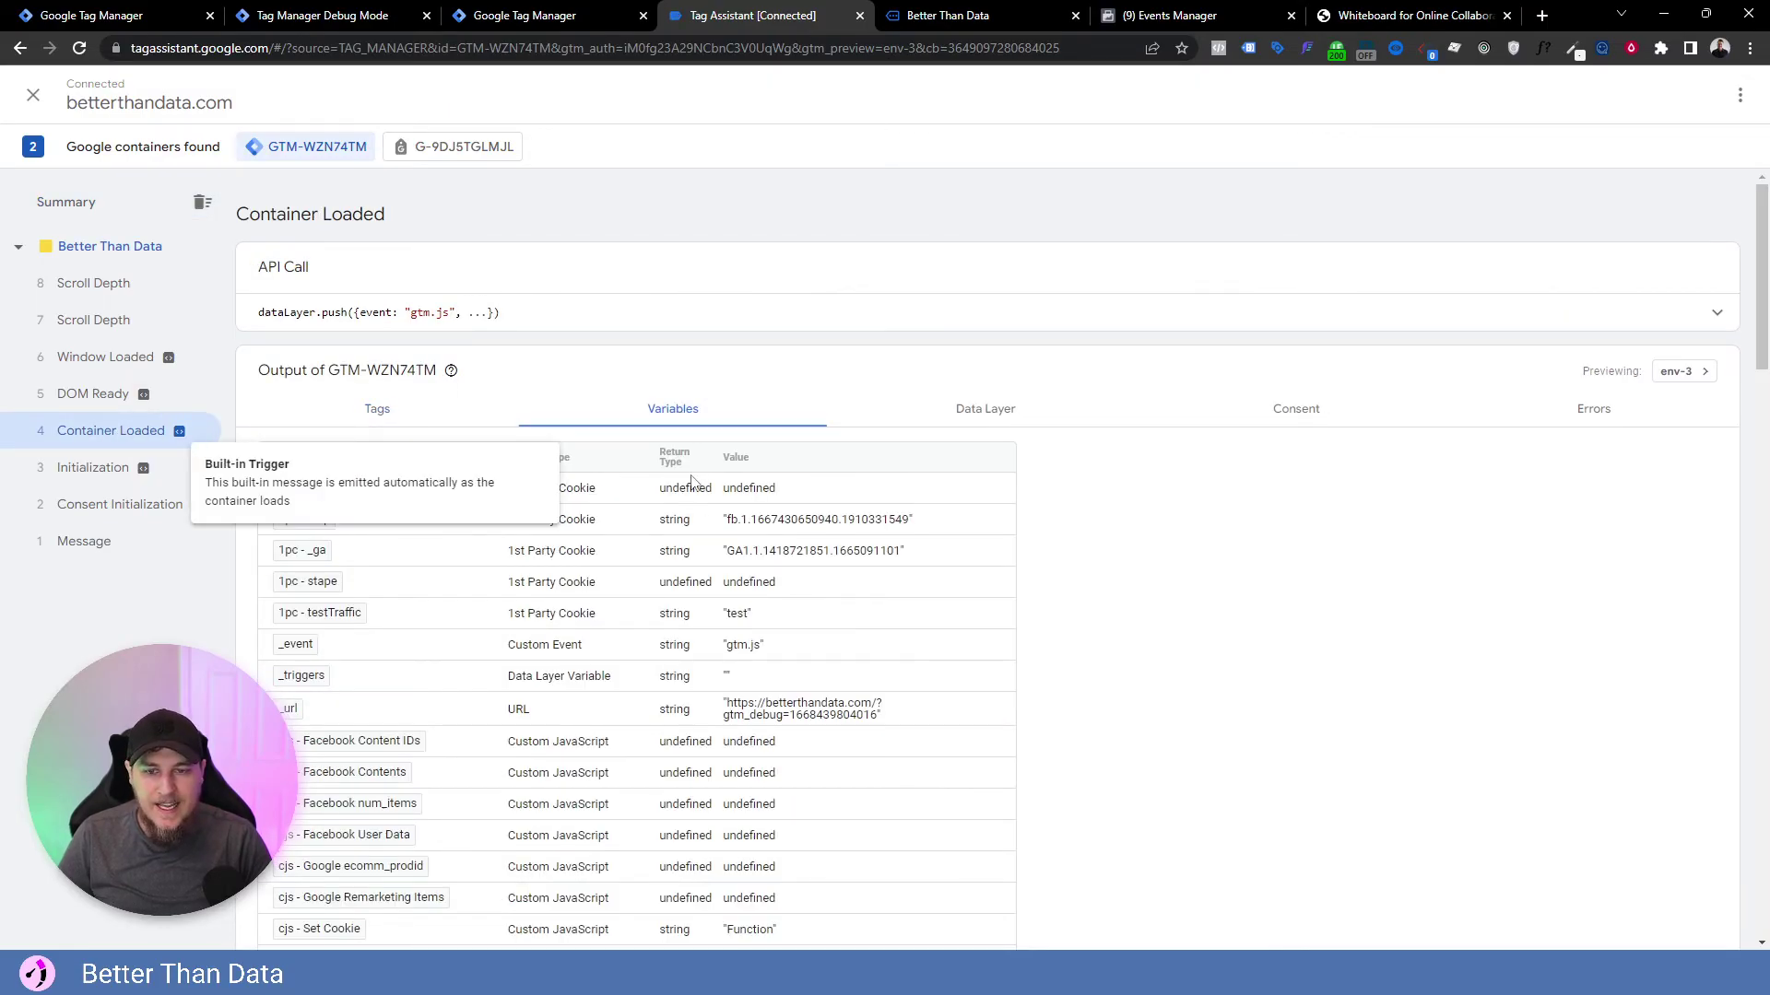
scroll(776, 458, down, 15)
scroll(367, 698, up, 8)
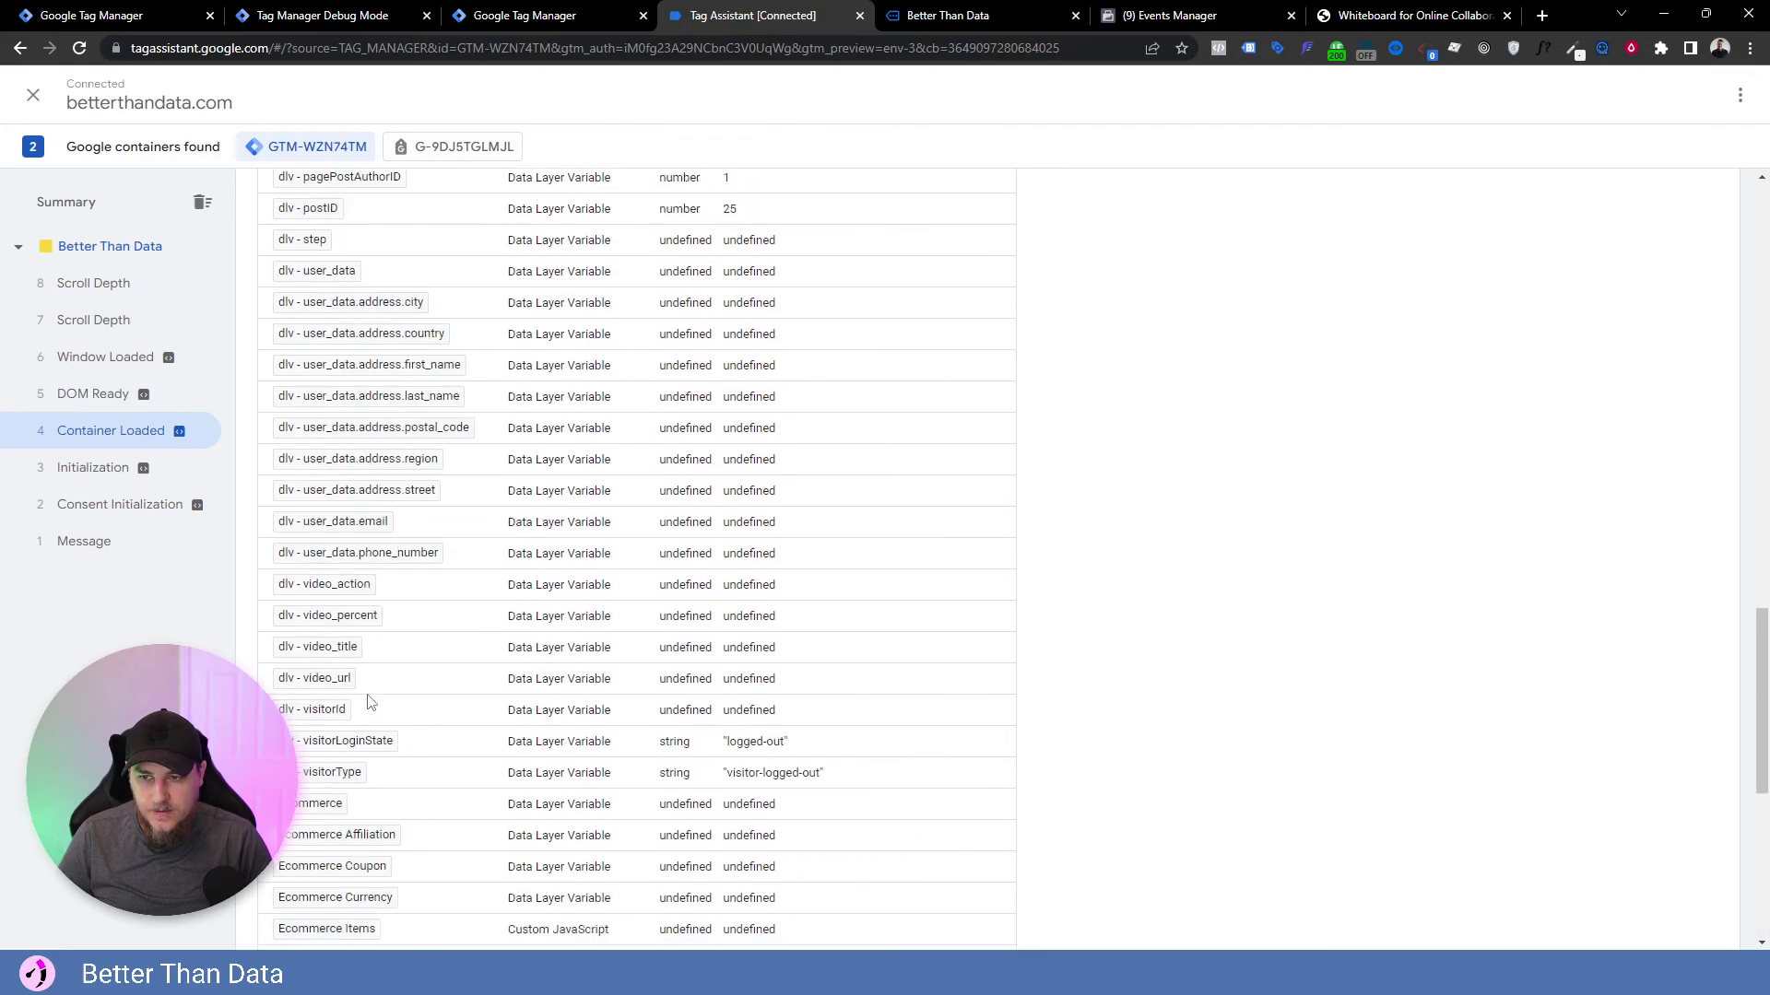
scroll(356, 455, down, 8)
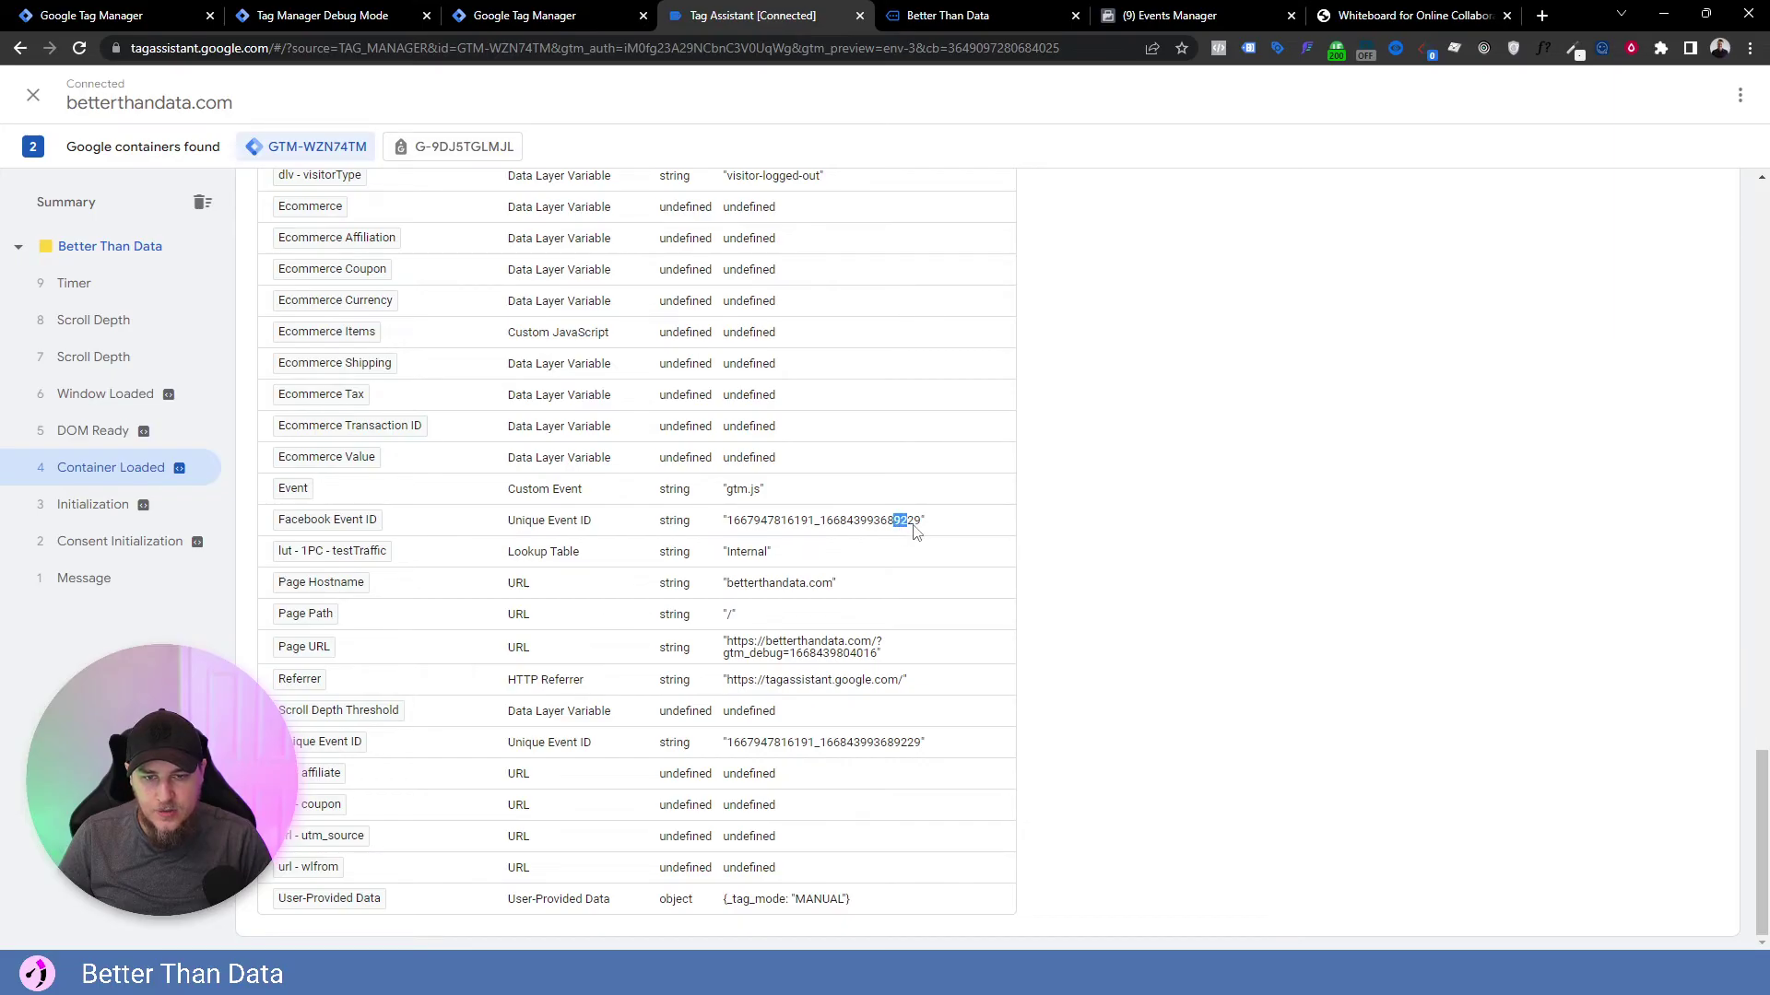
scroll(538, 554, up, 20)
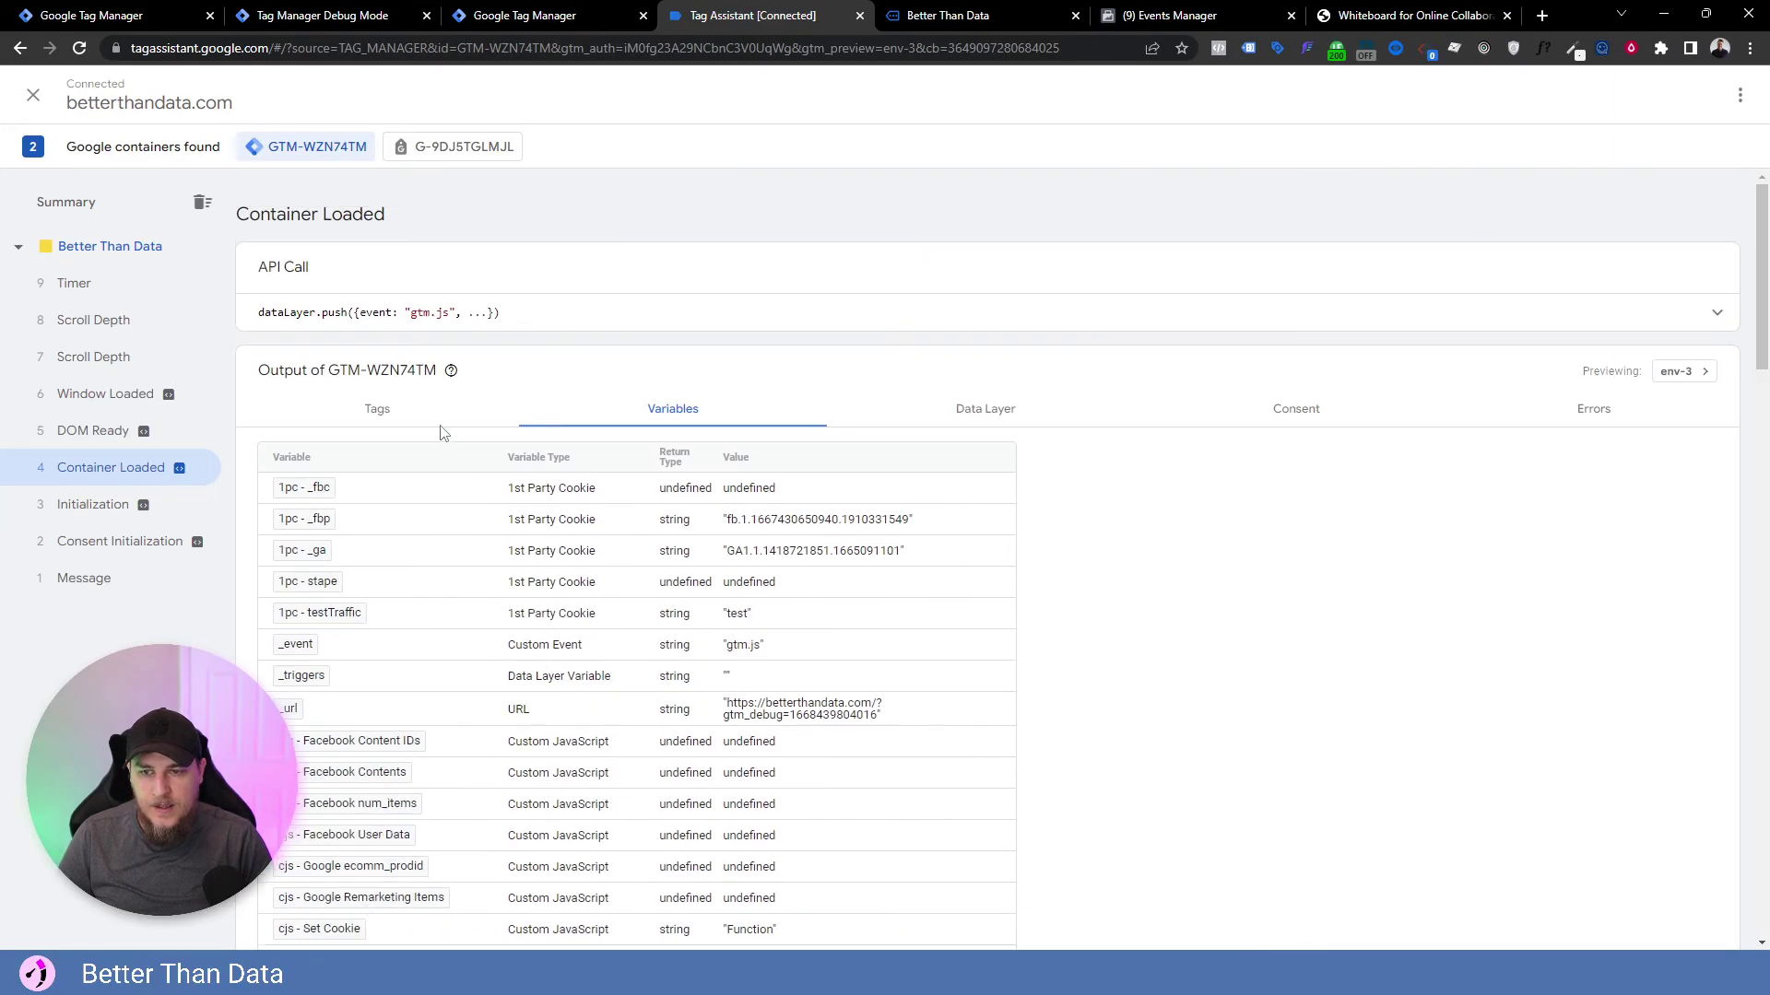
Compare GA4 - page_view's event_id digits with the Facebook - PageView tag's event ID.
click(426, 415)
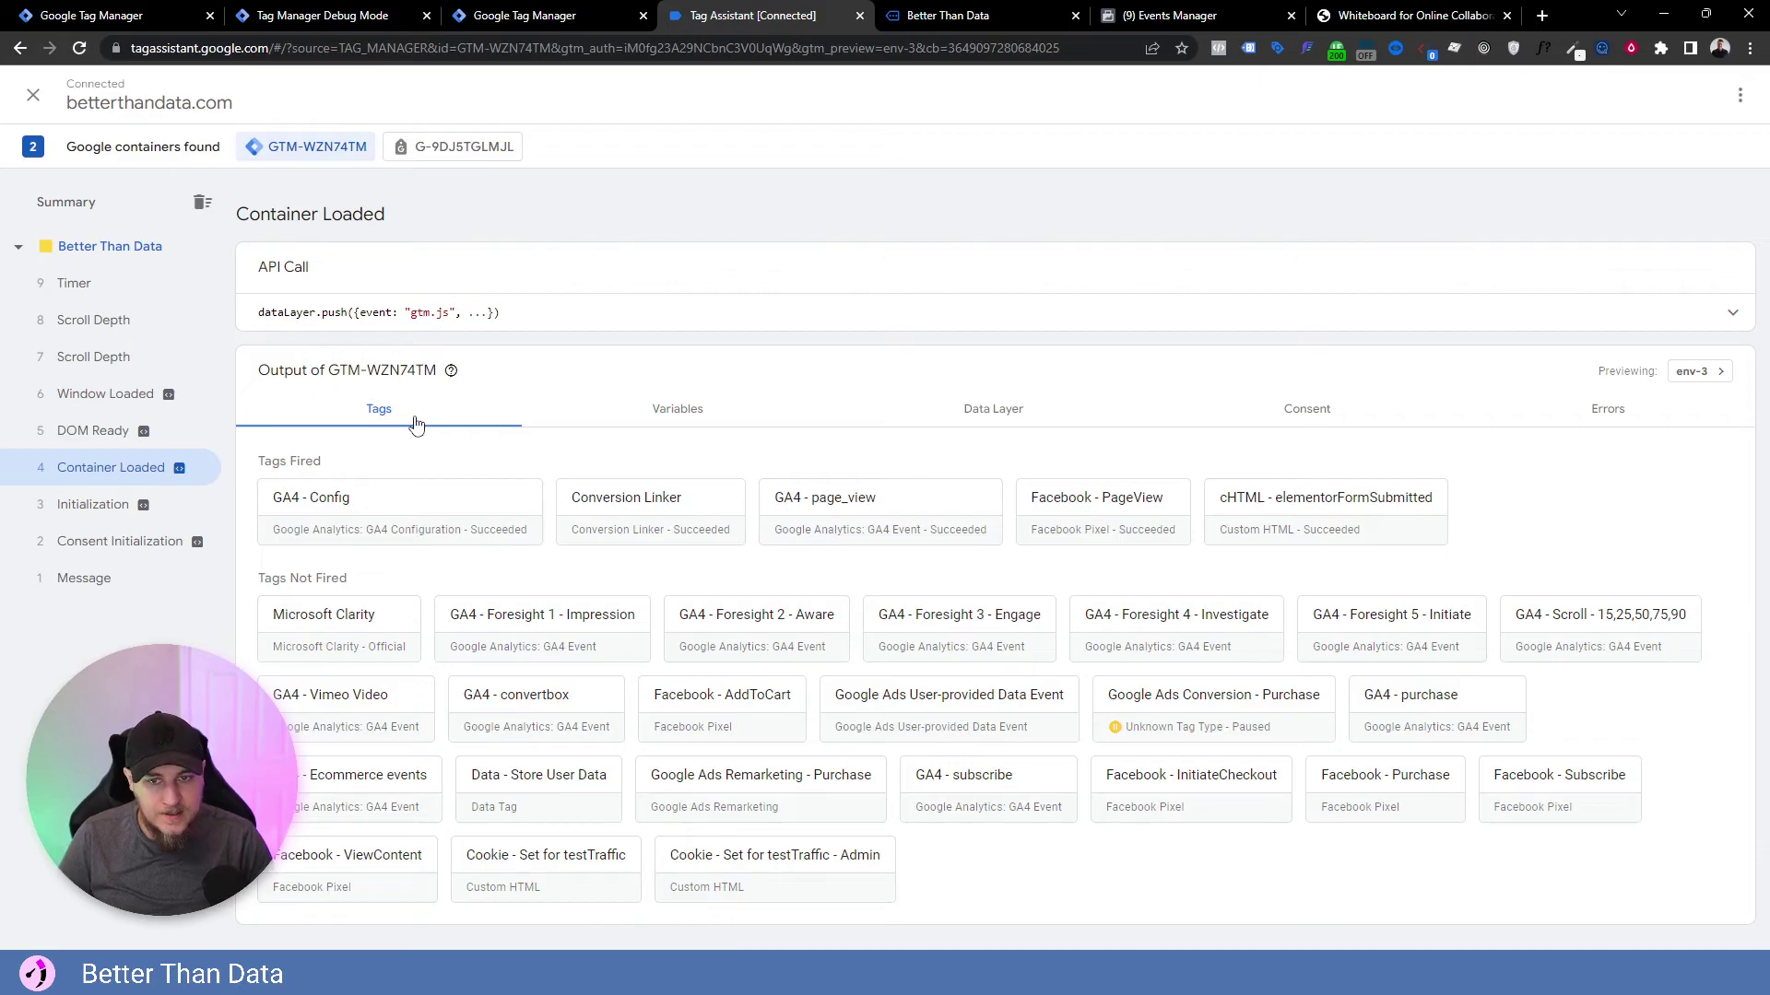
click(889, 535)
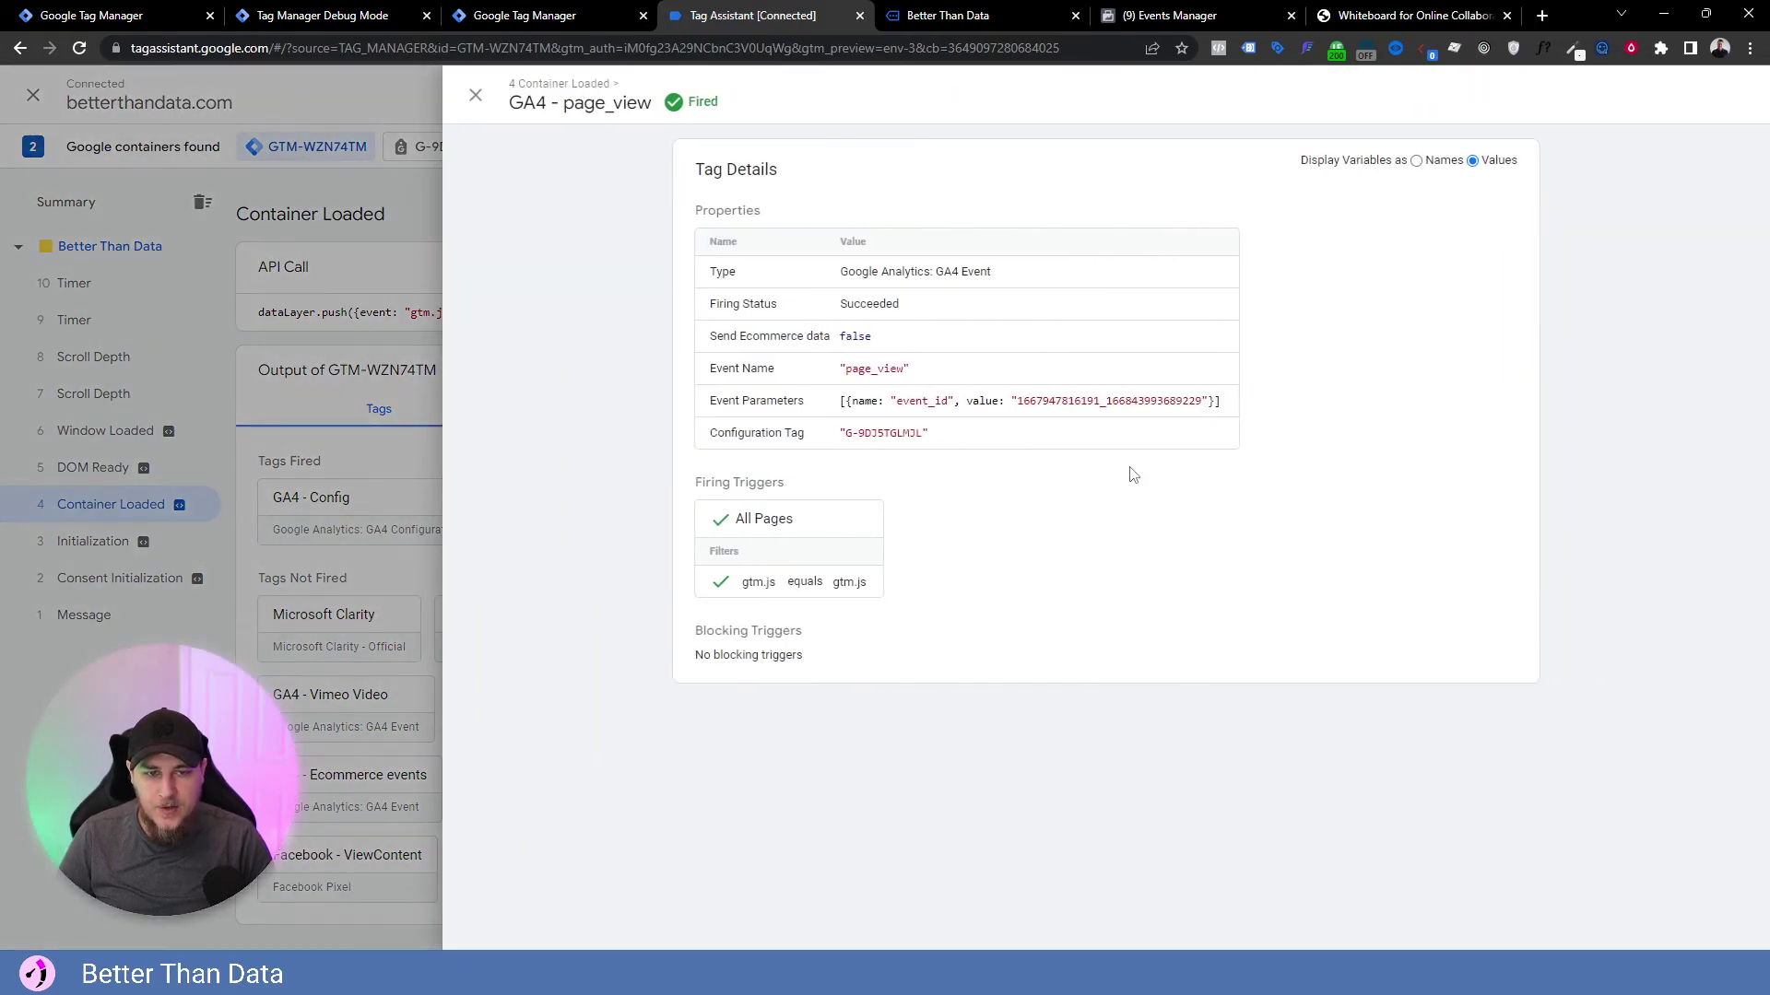
drag(899, 406, 962, 406)
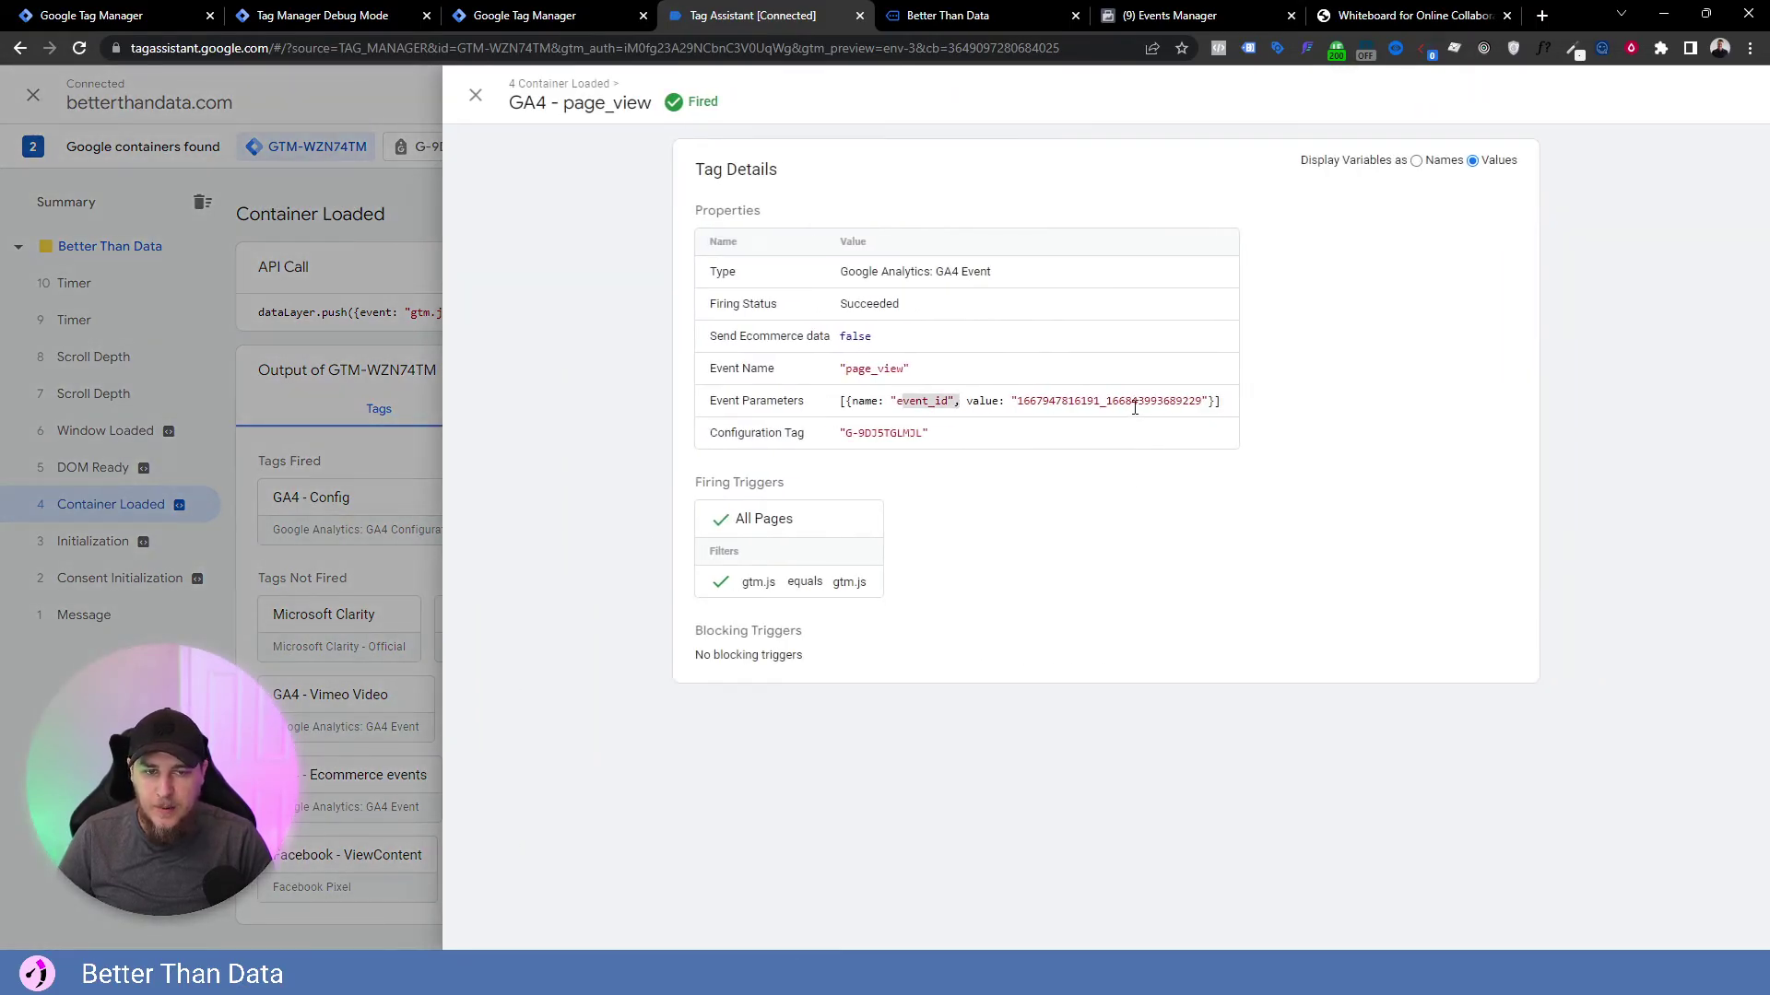
drag(1177, 401, 1201, 401)
click(353, 573)
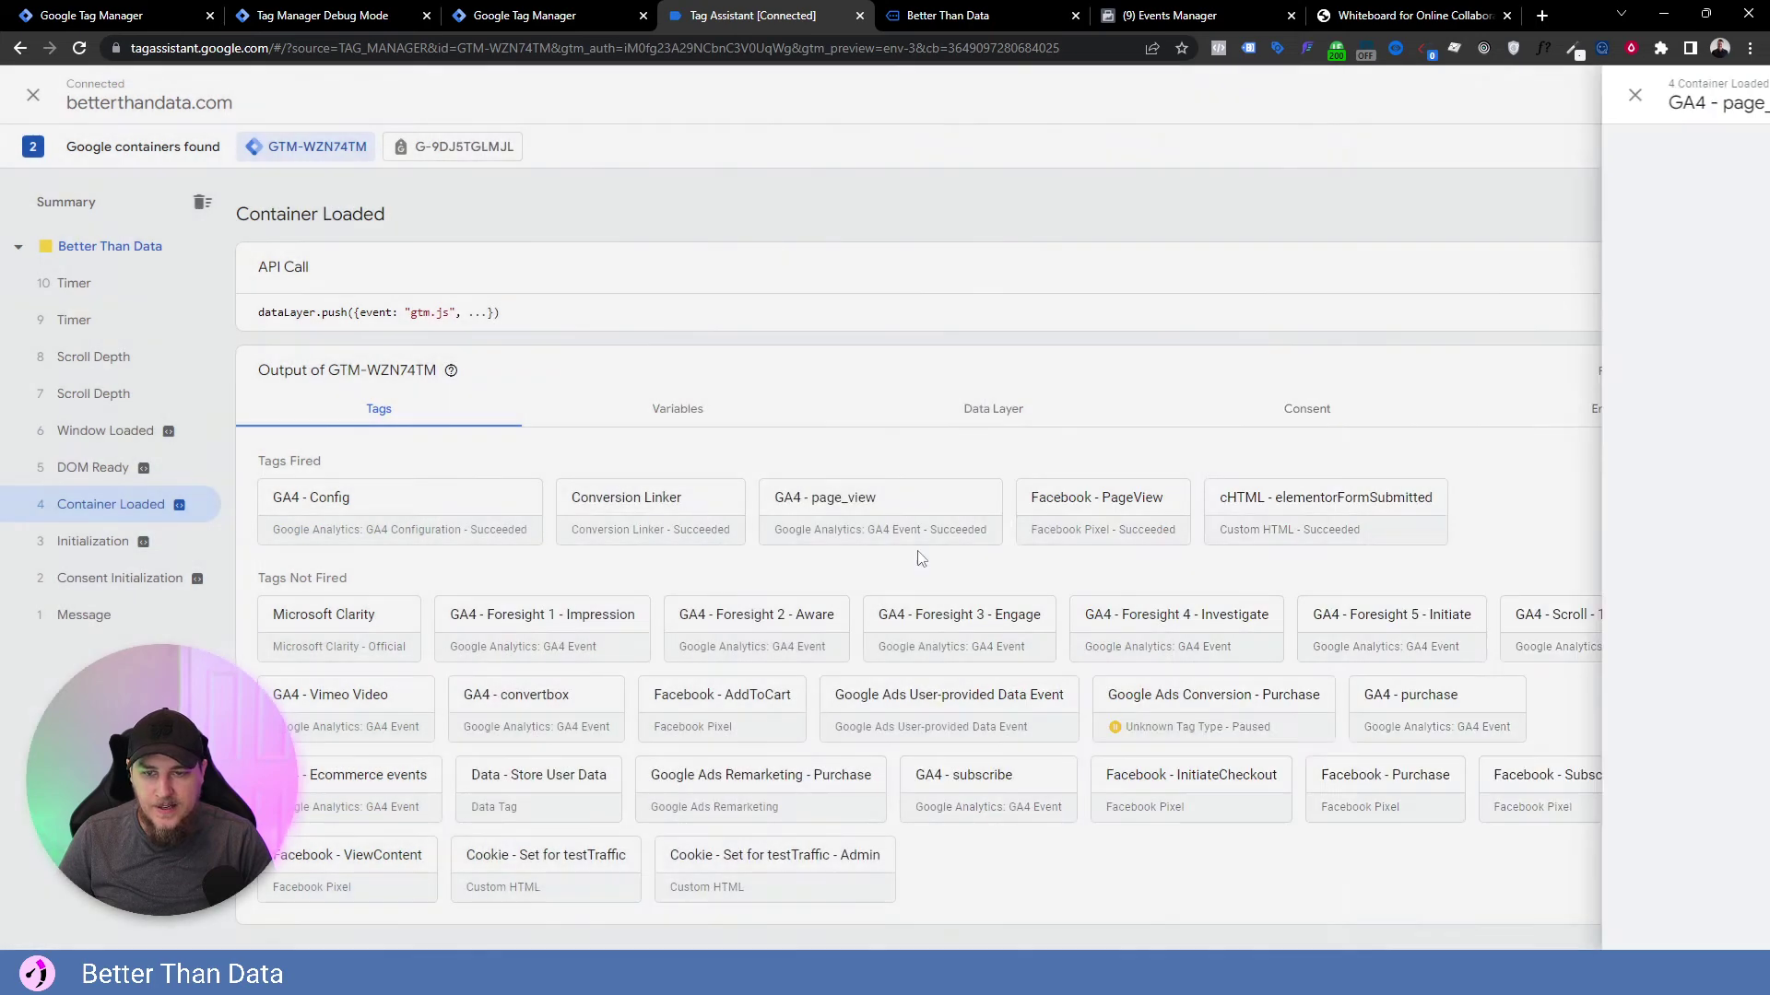
click(1129, 525)
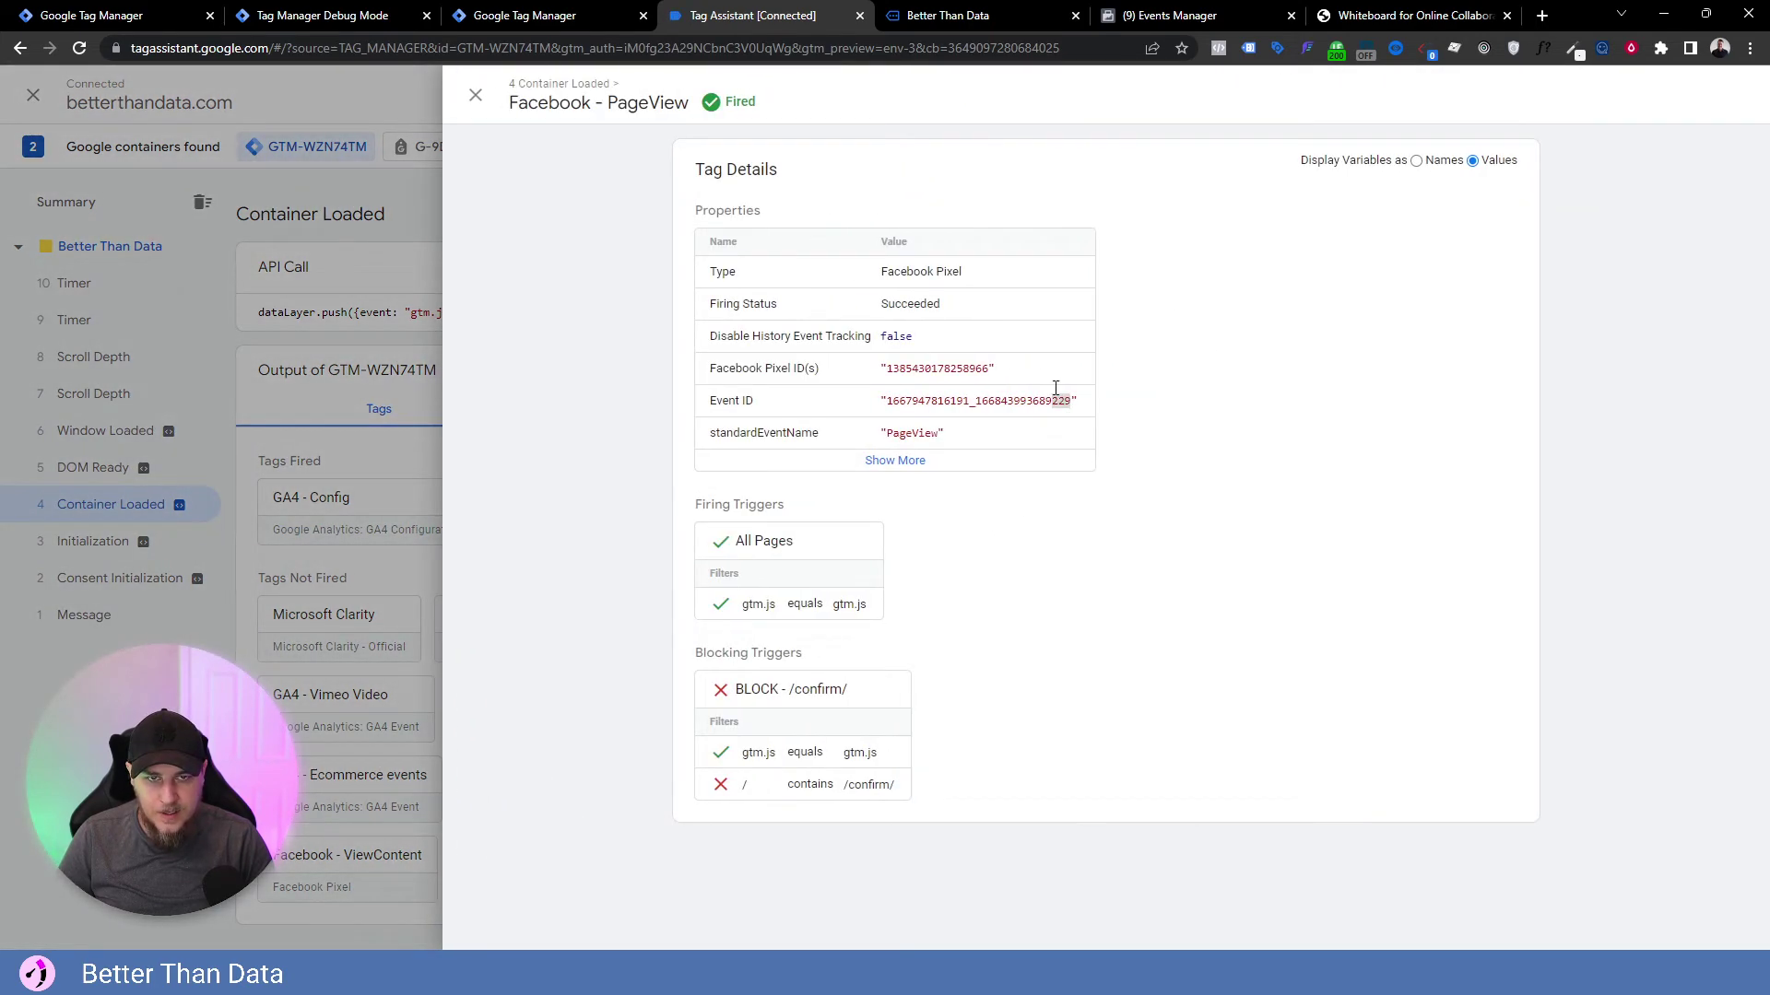
click(1136, 23)
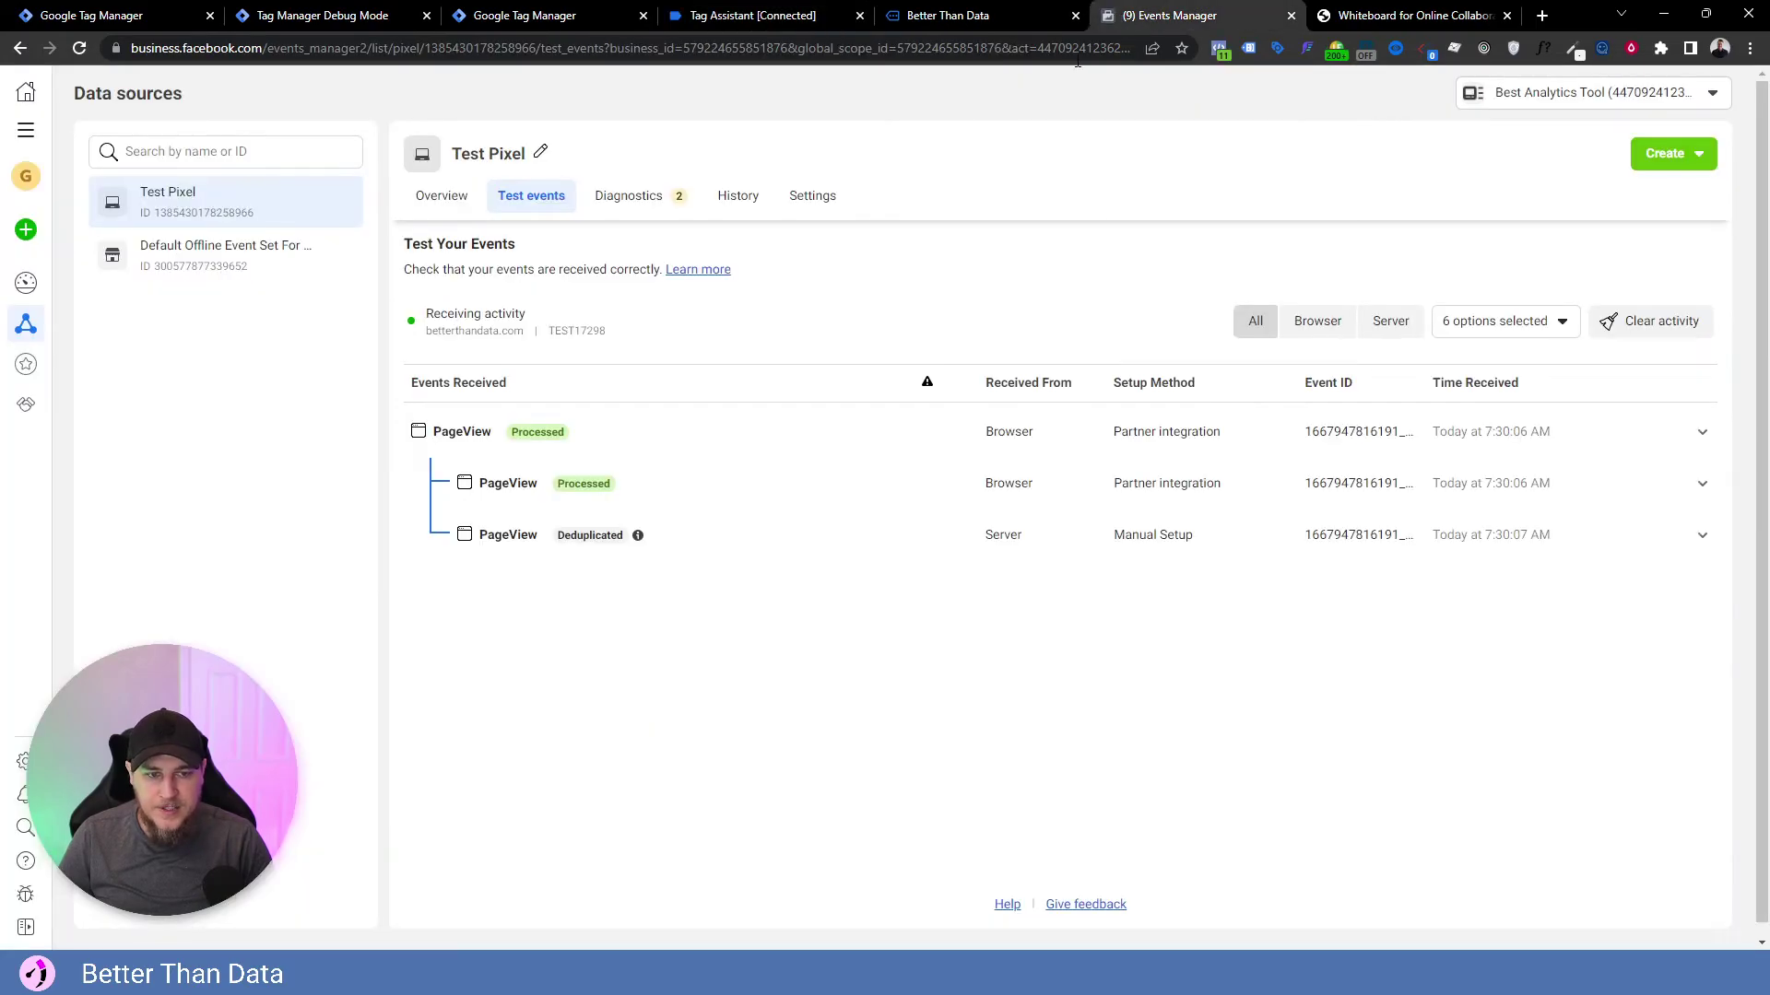
click(1275, 441)
click(1249, 617)
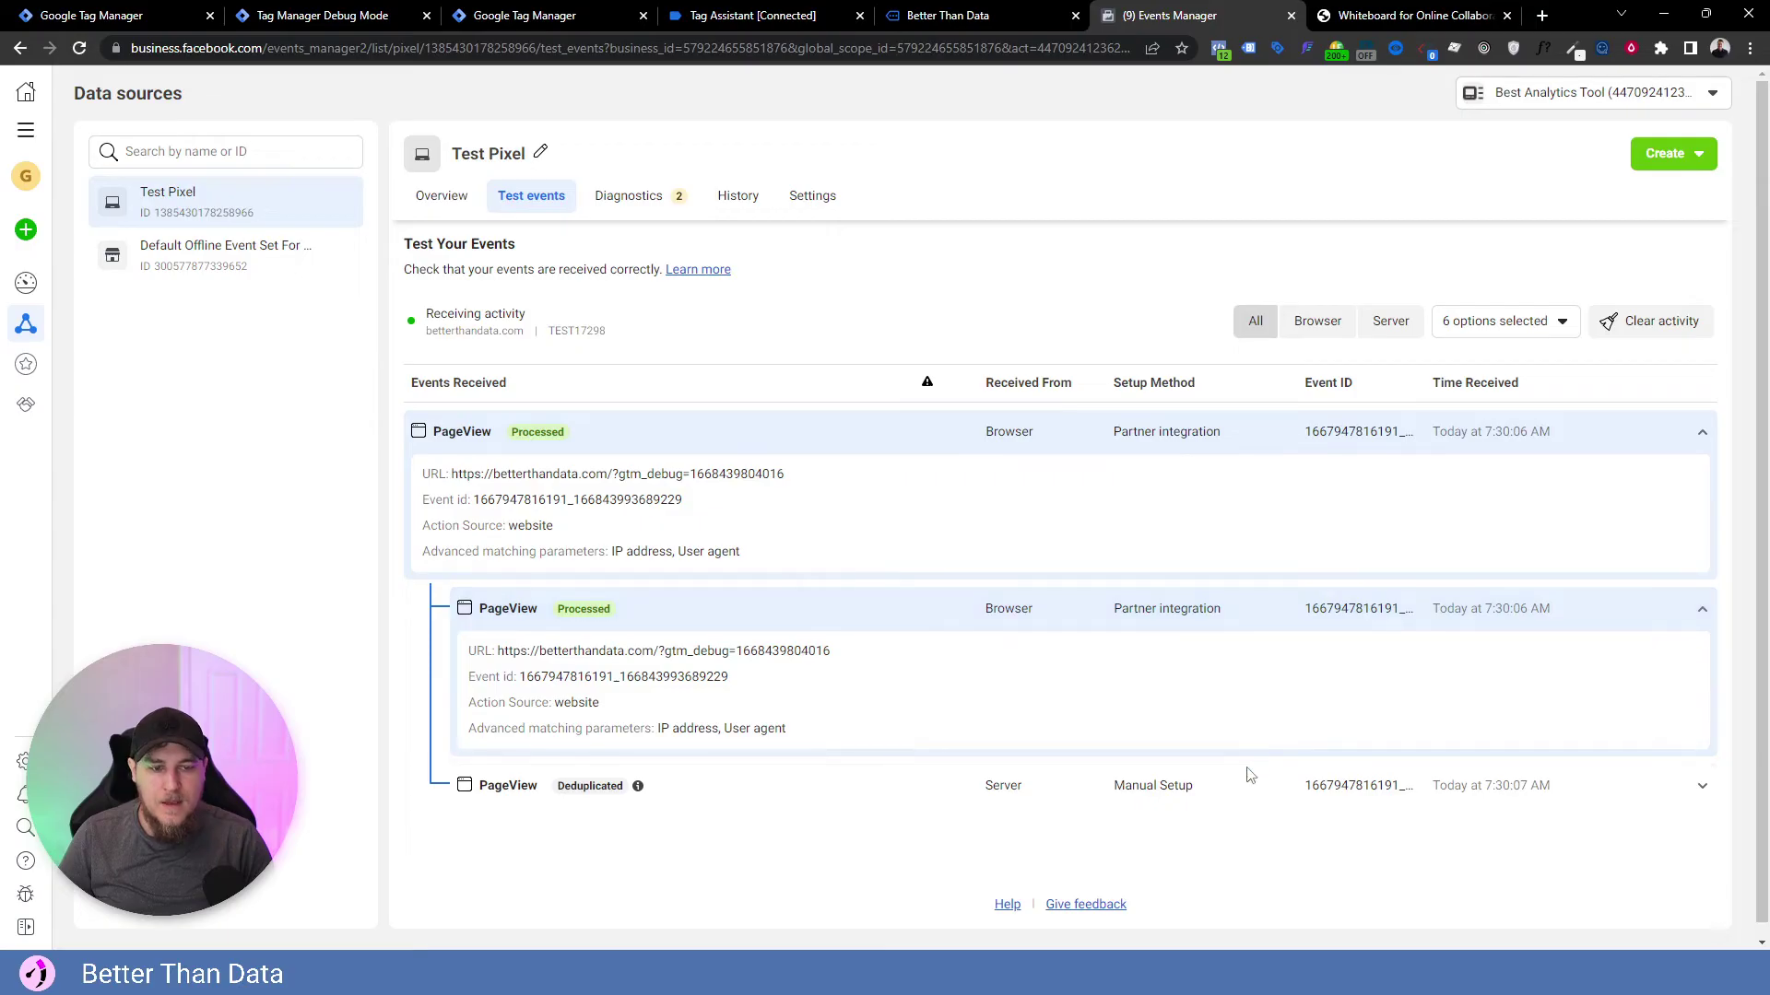
click(1249, 779)
scroll(1216, 703, down, 2)
drag(749, 606, 840, 612)
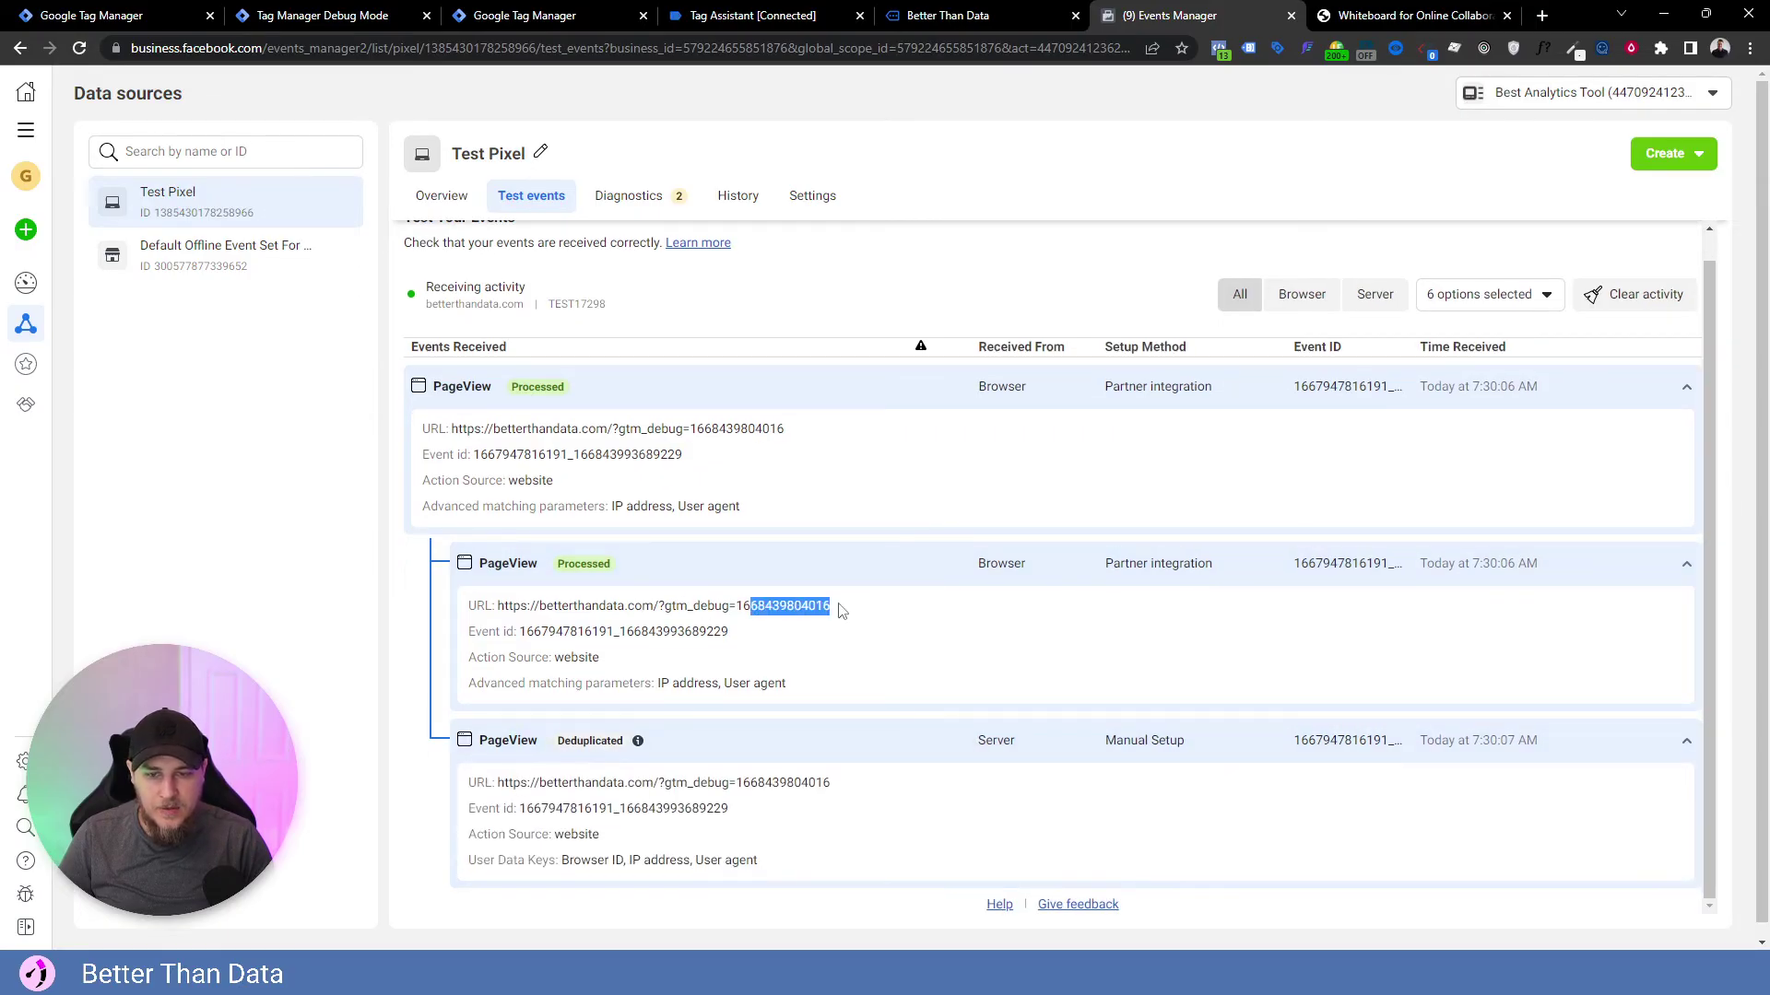
click(770, 742)
click(790, 605)
click(841, 435)
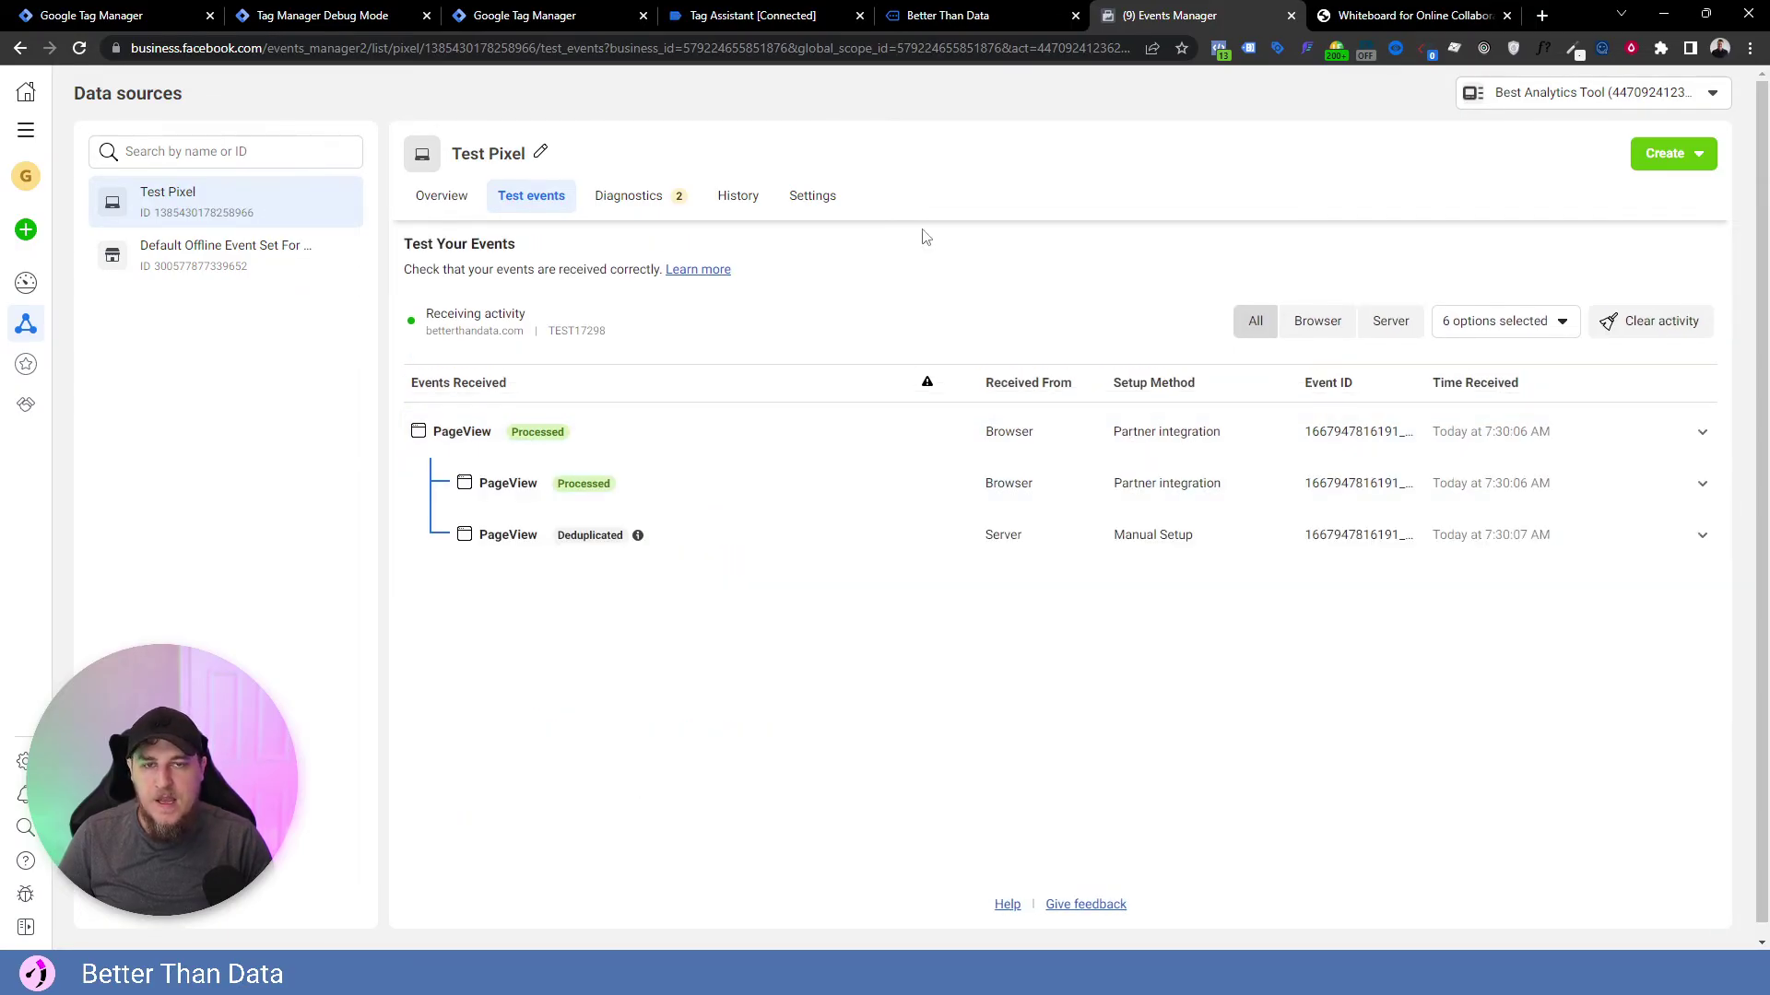
Browse the Join, Tools We Use, About and free quiz pages on Better Than Data.
click(977, 16)
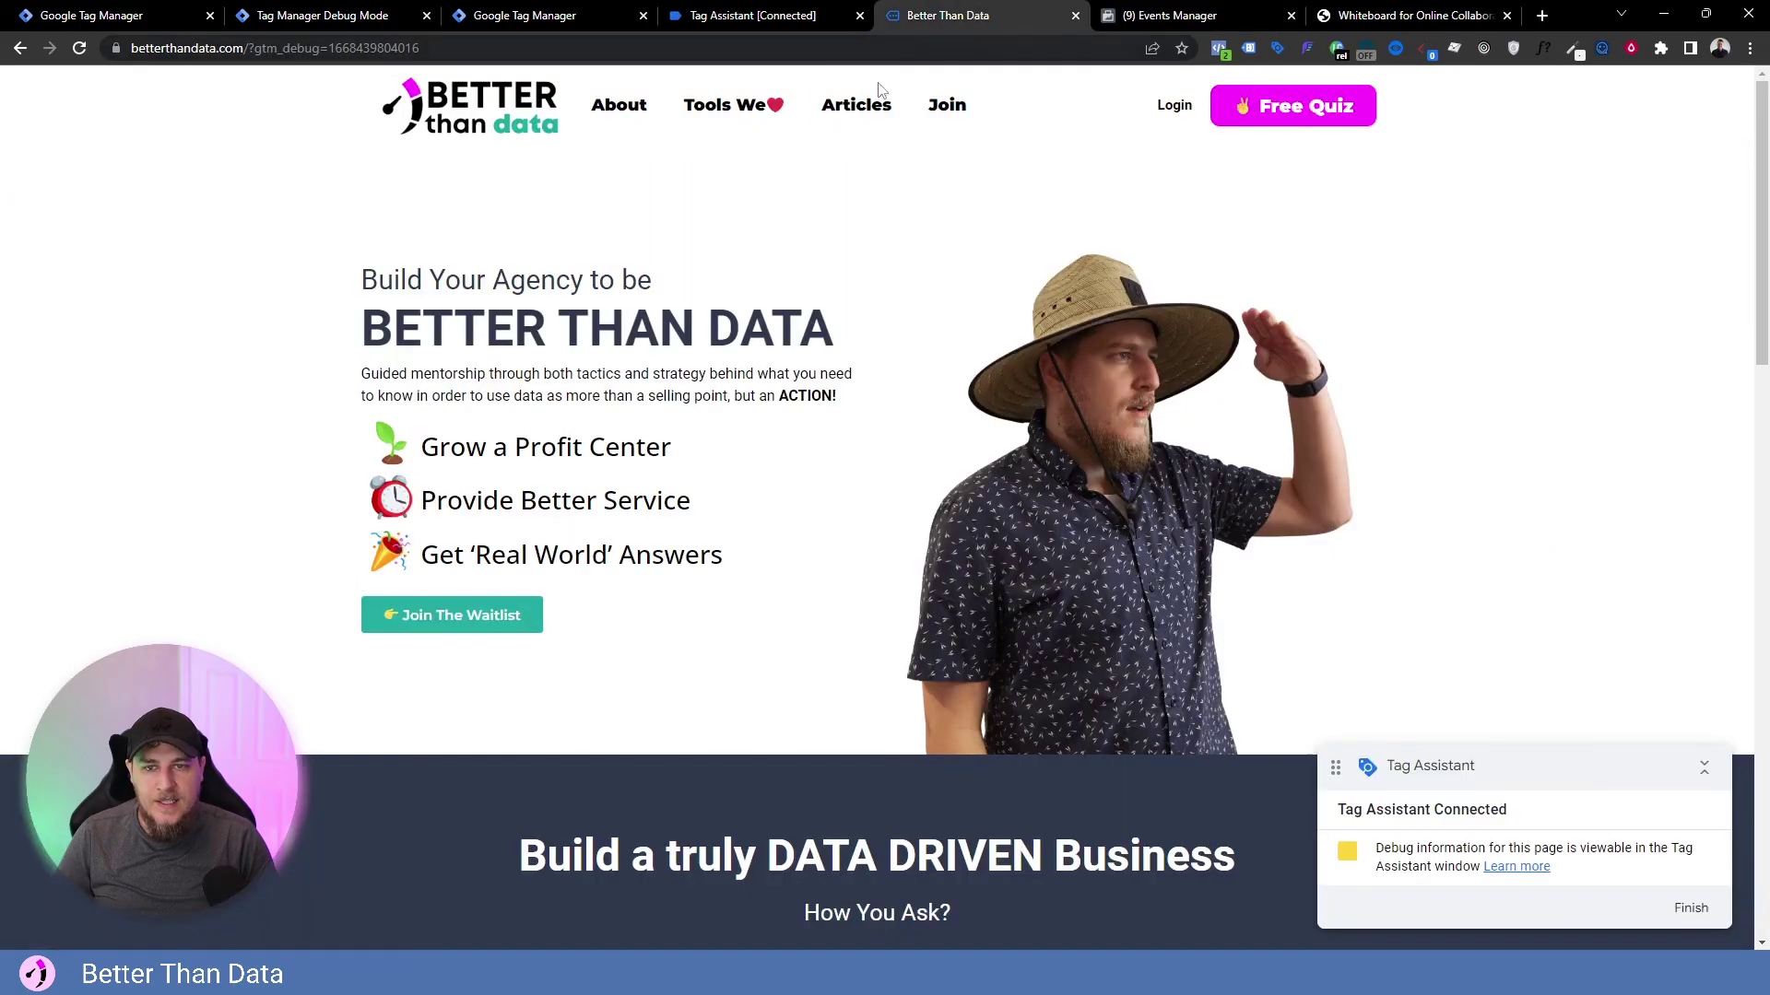
click(946, 106)
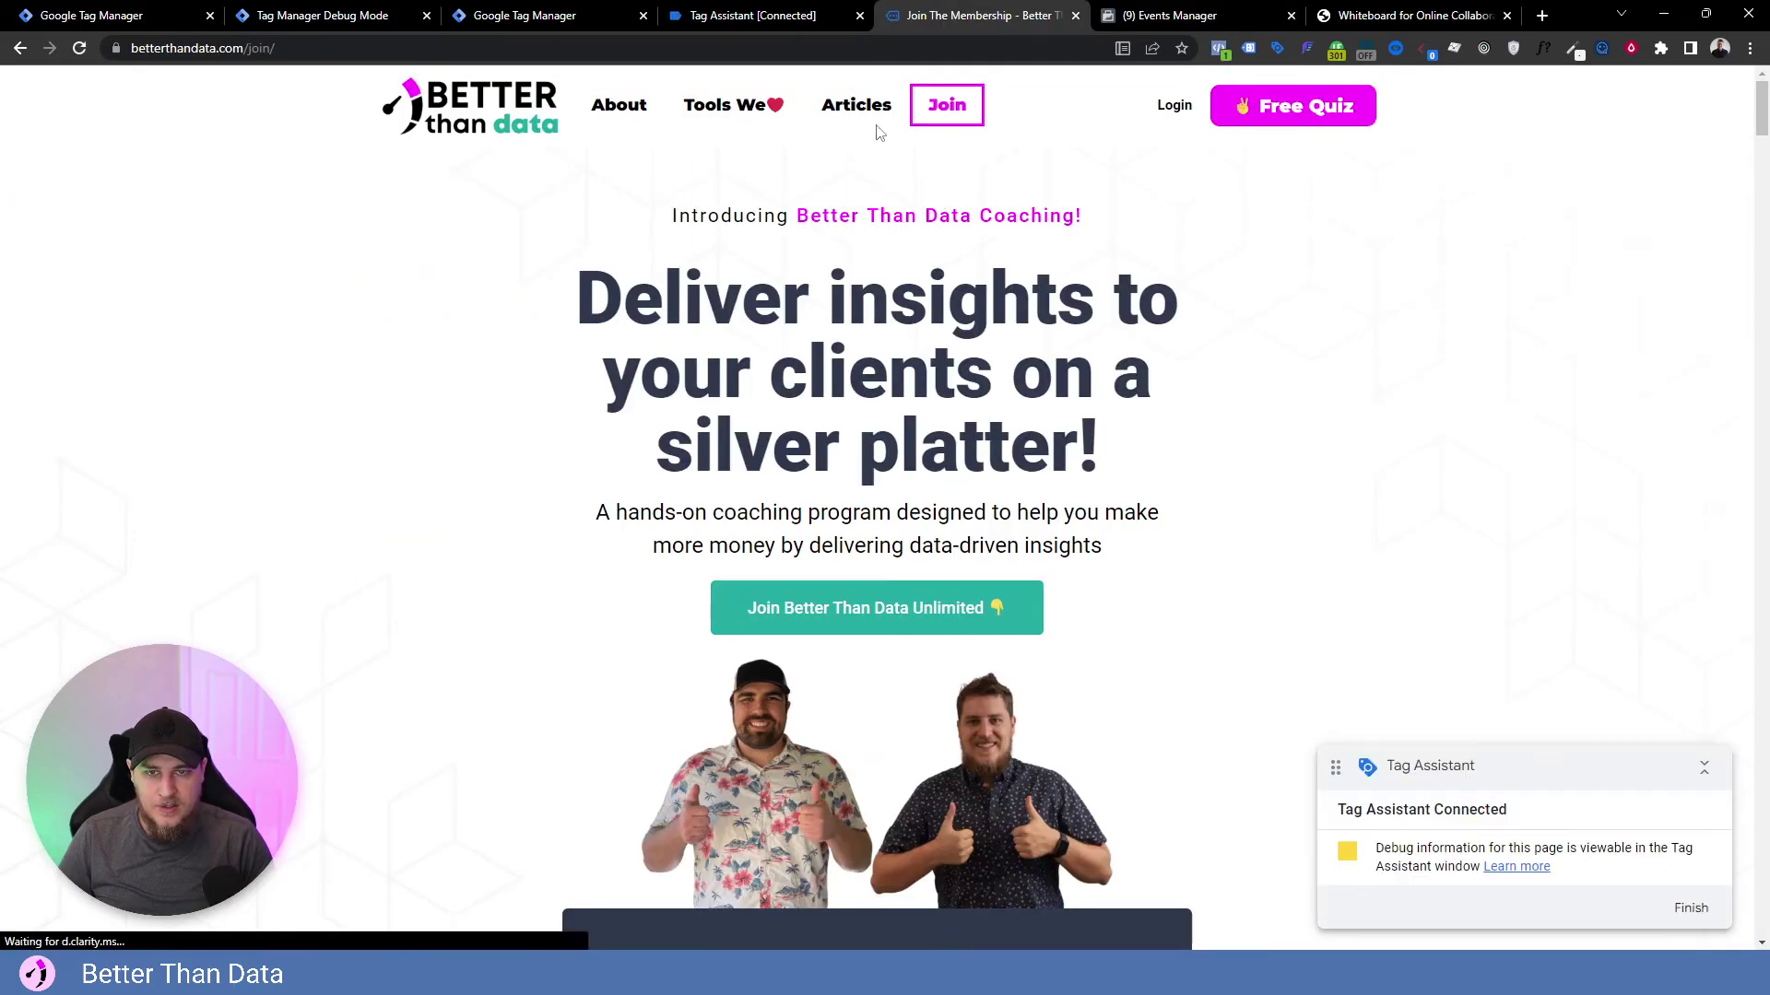
click(732, 105)
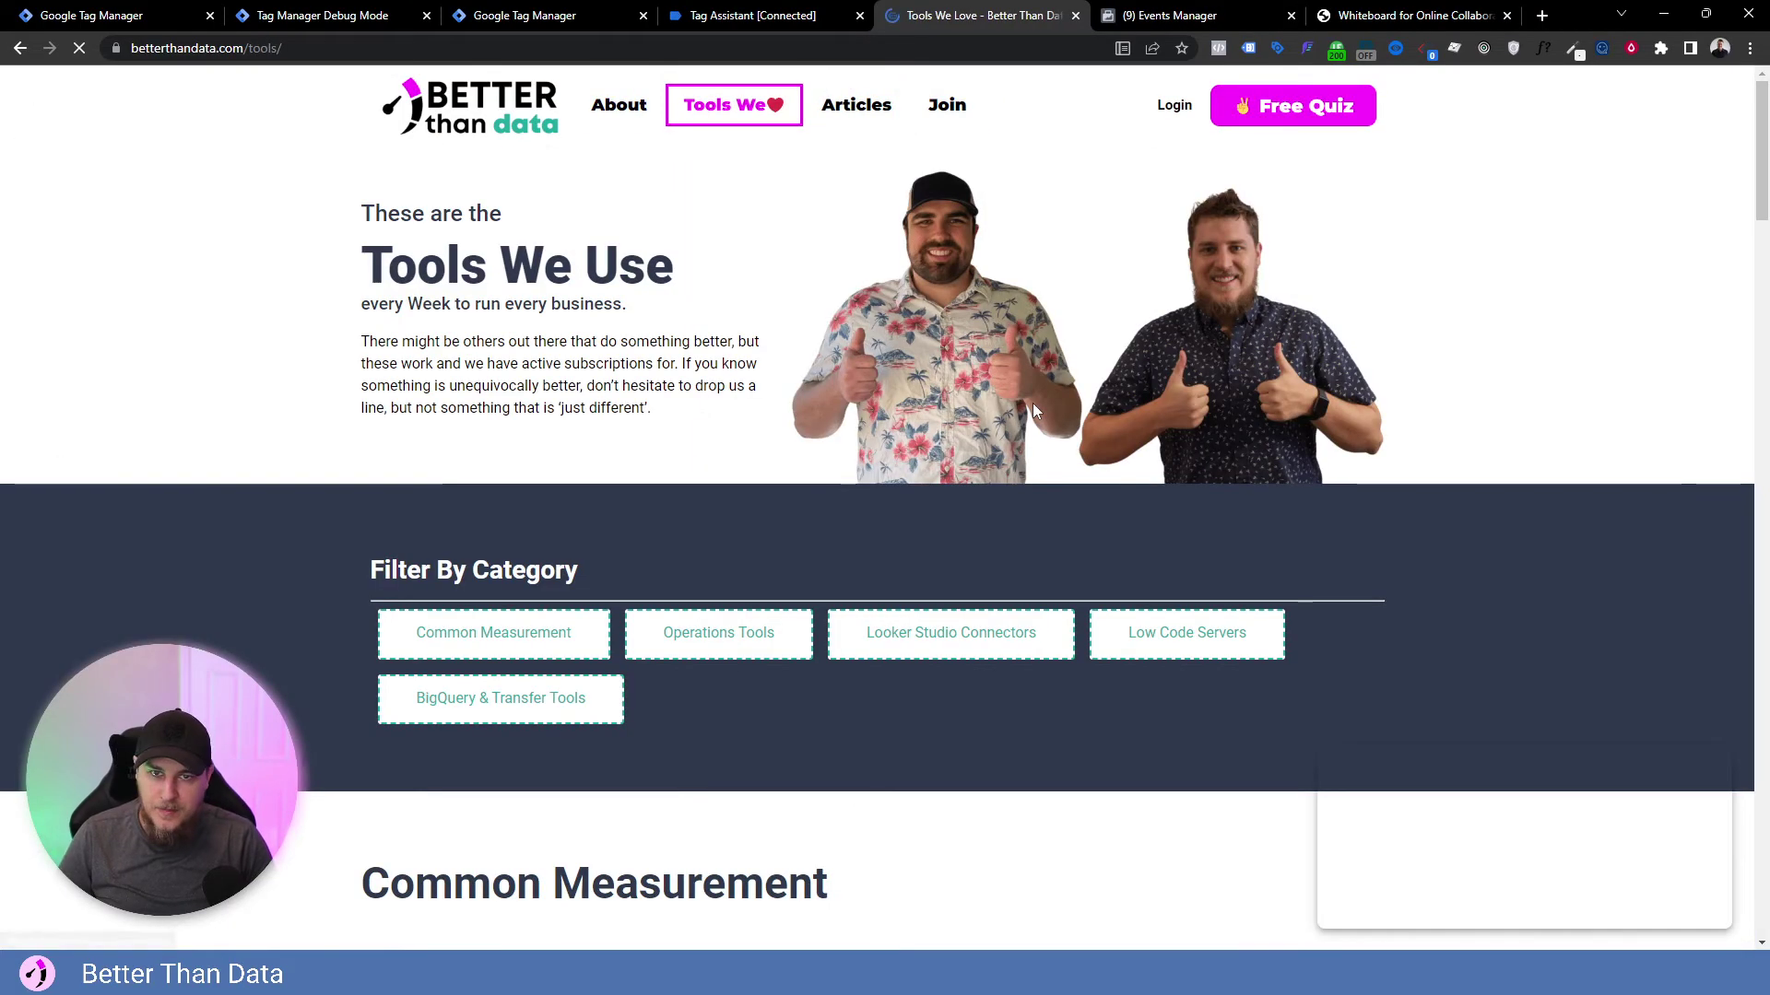
click(649, 125)
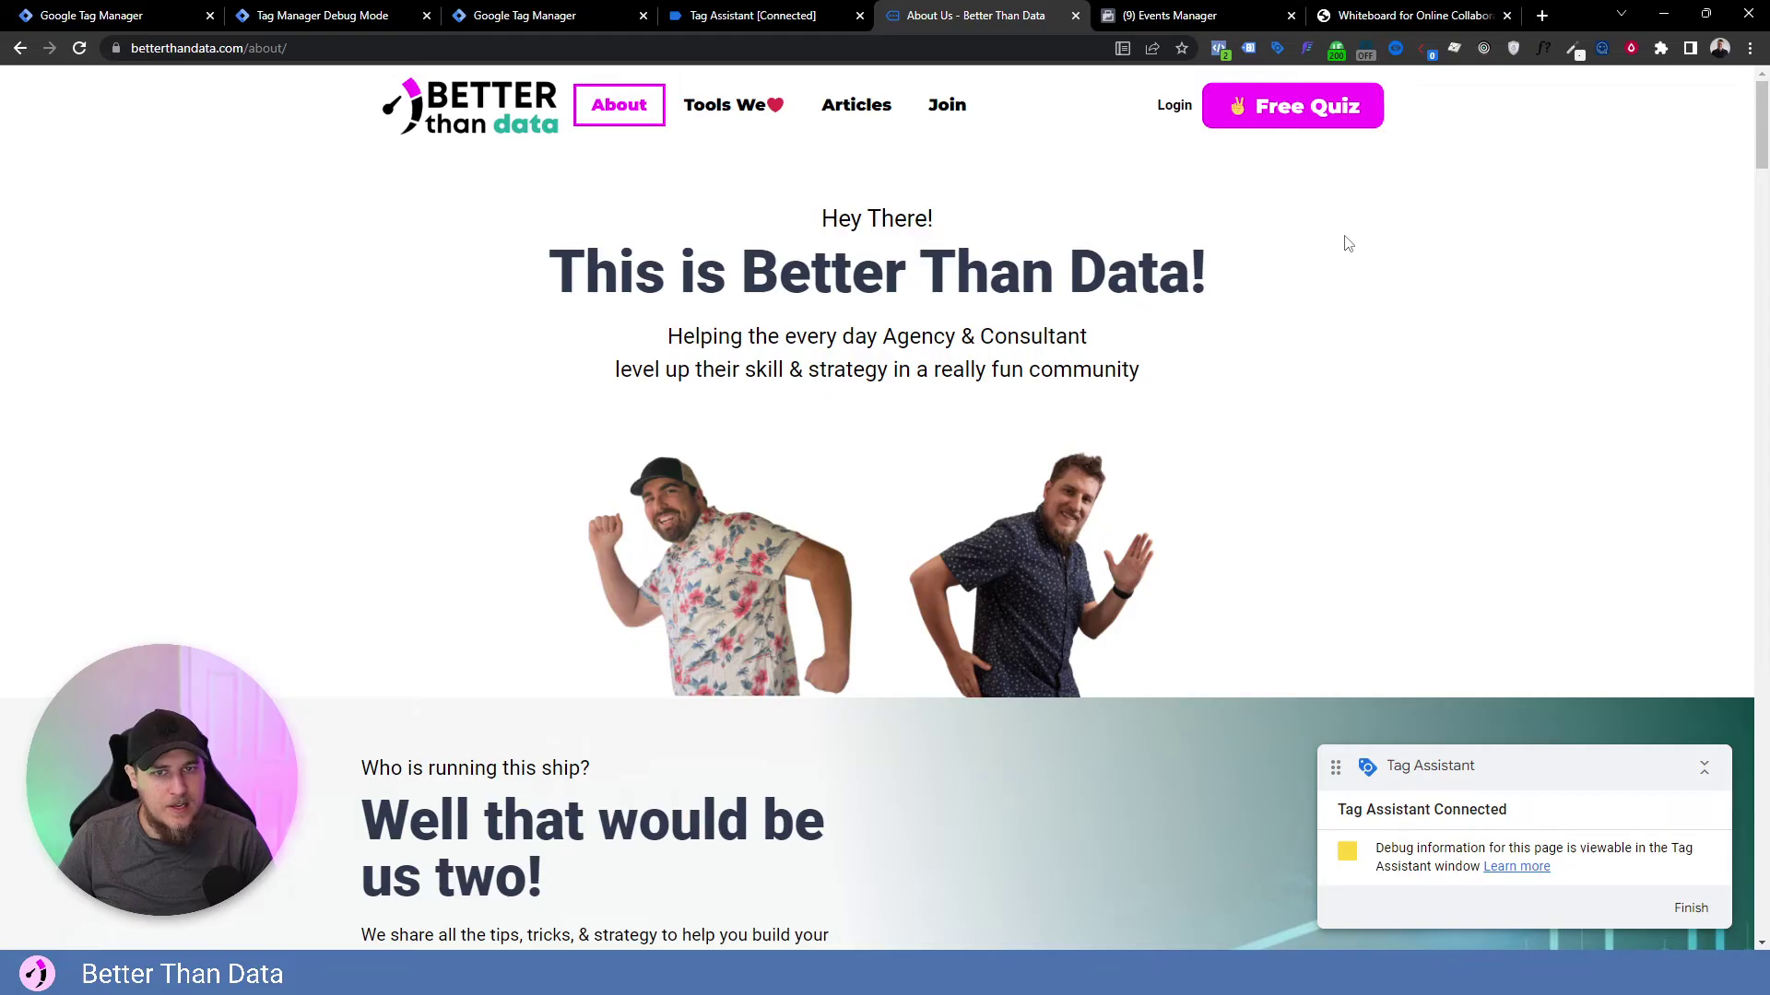
click(1312, 107)
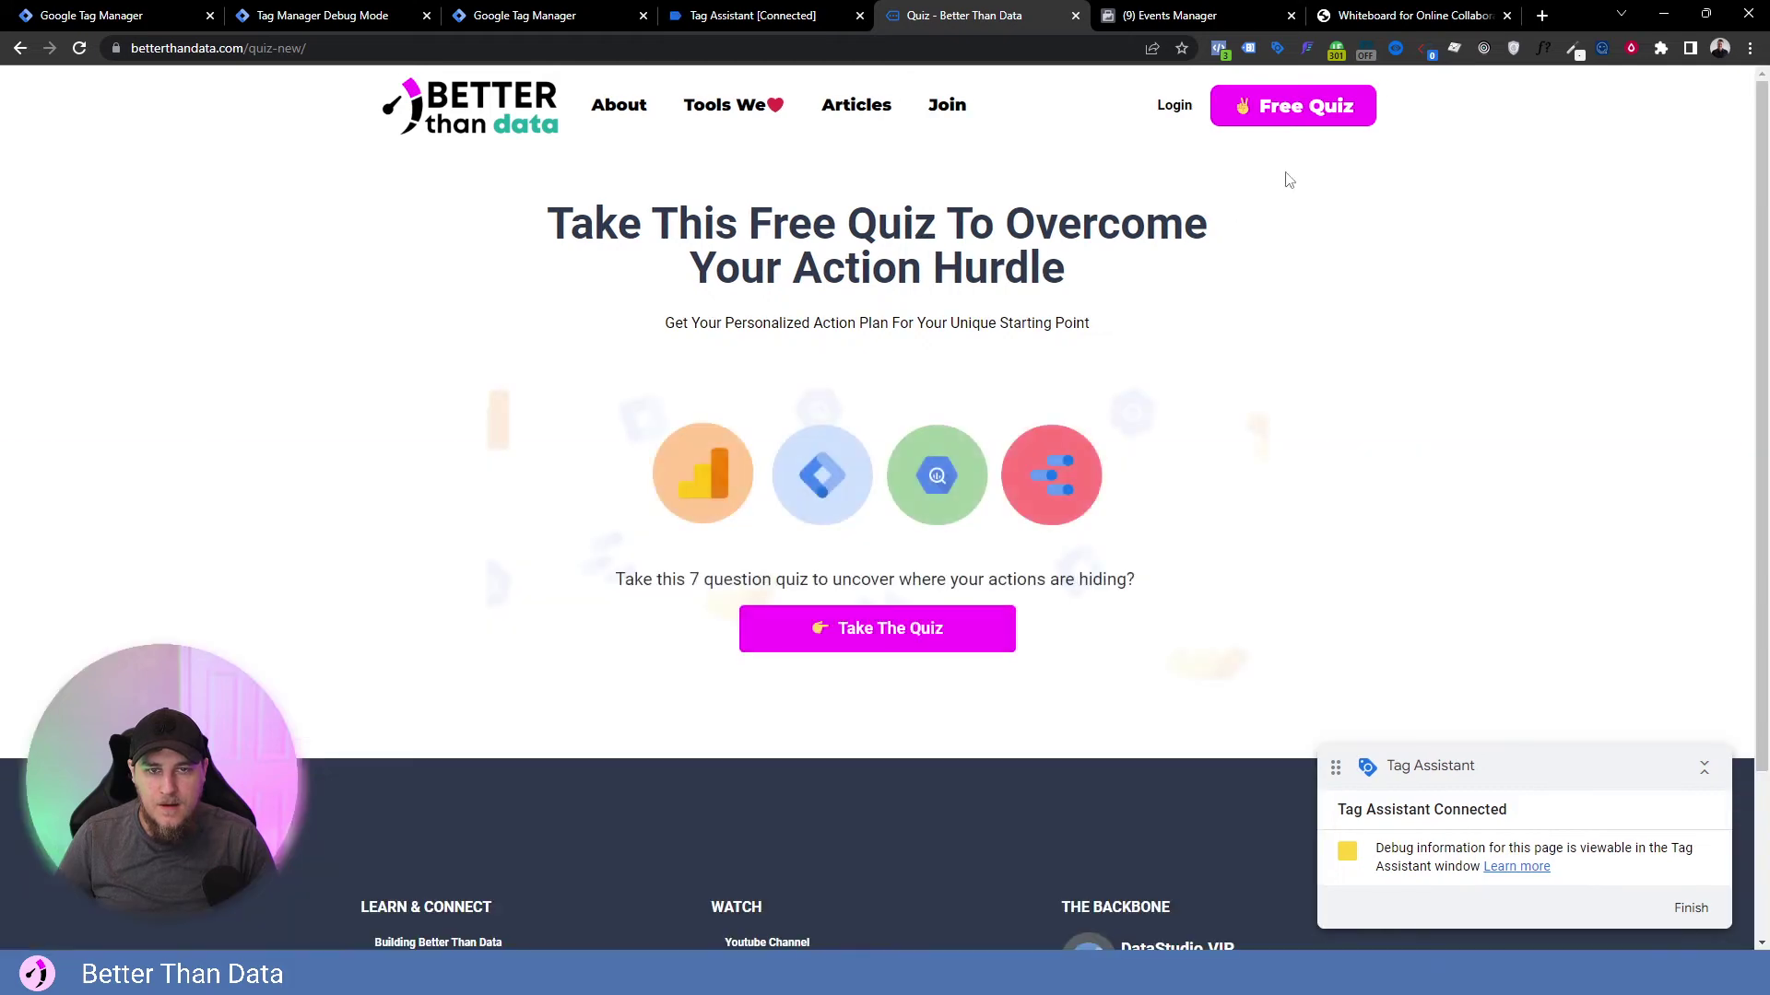
click(1163, 16)
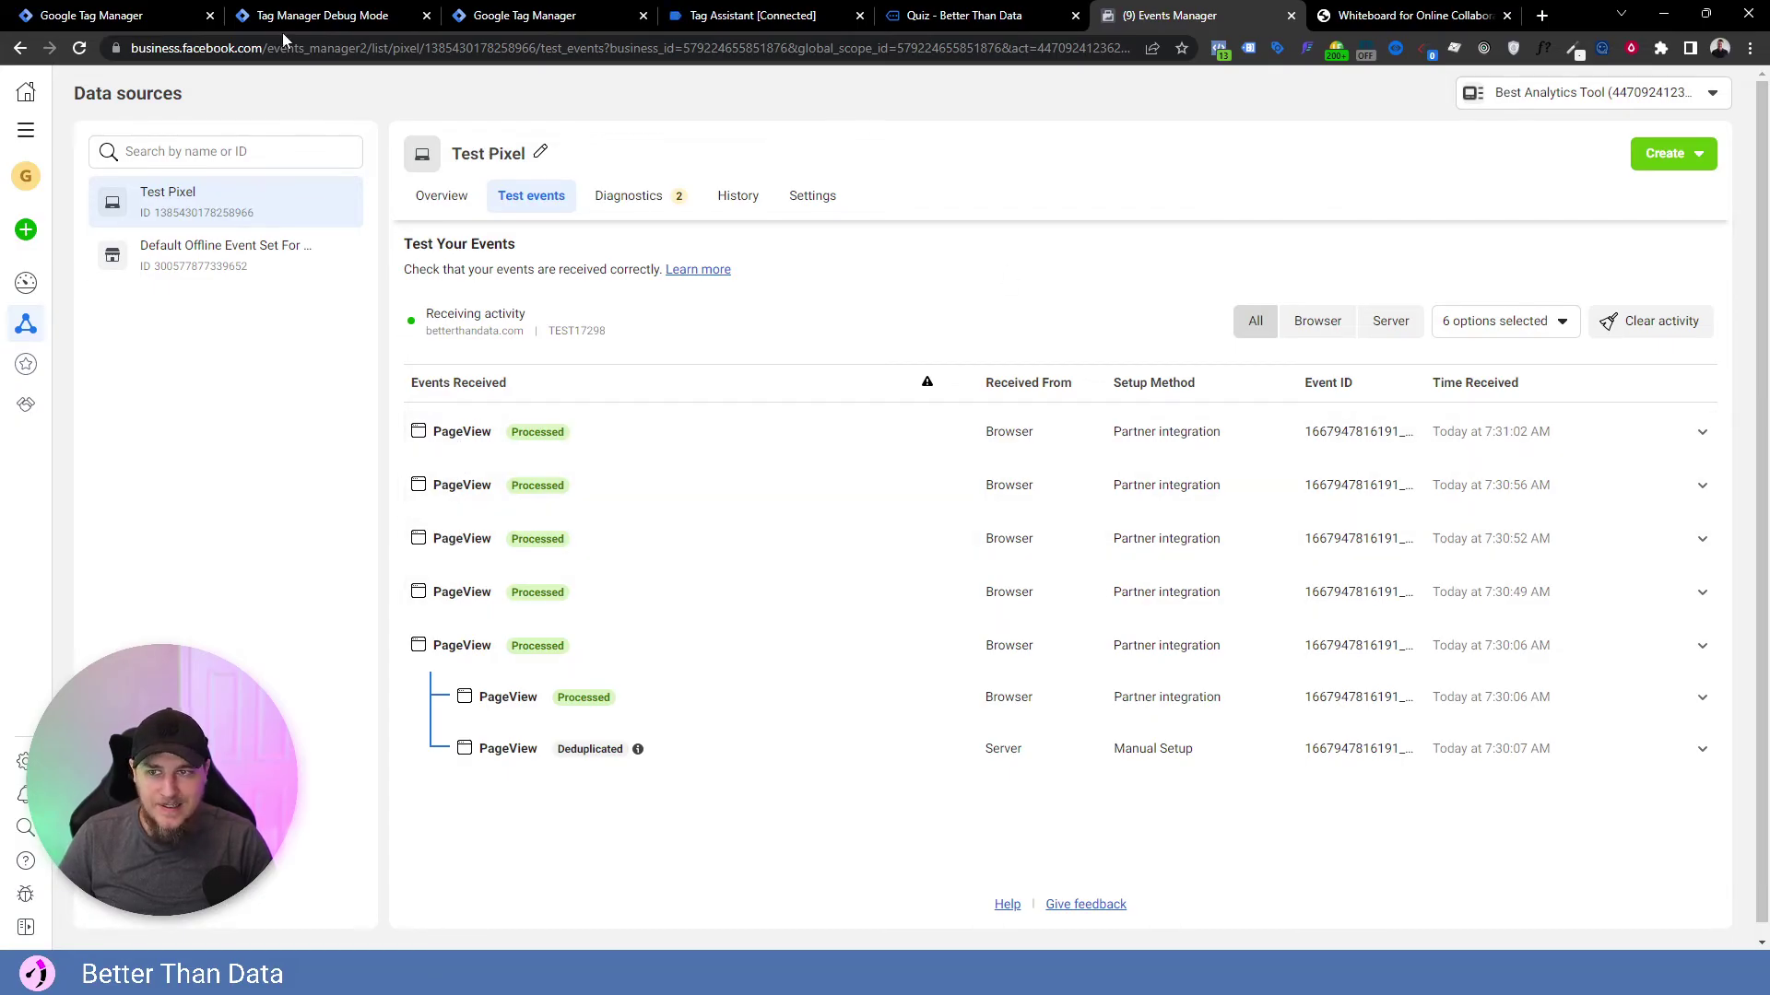
Inspect server-side page_view events 27 and 25 in Tag Manager's debug view.
click(323, 16)
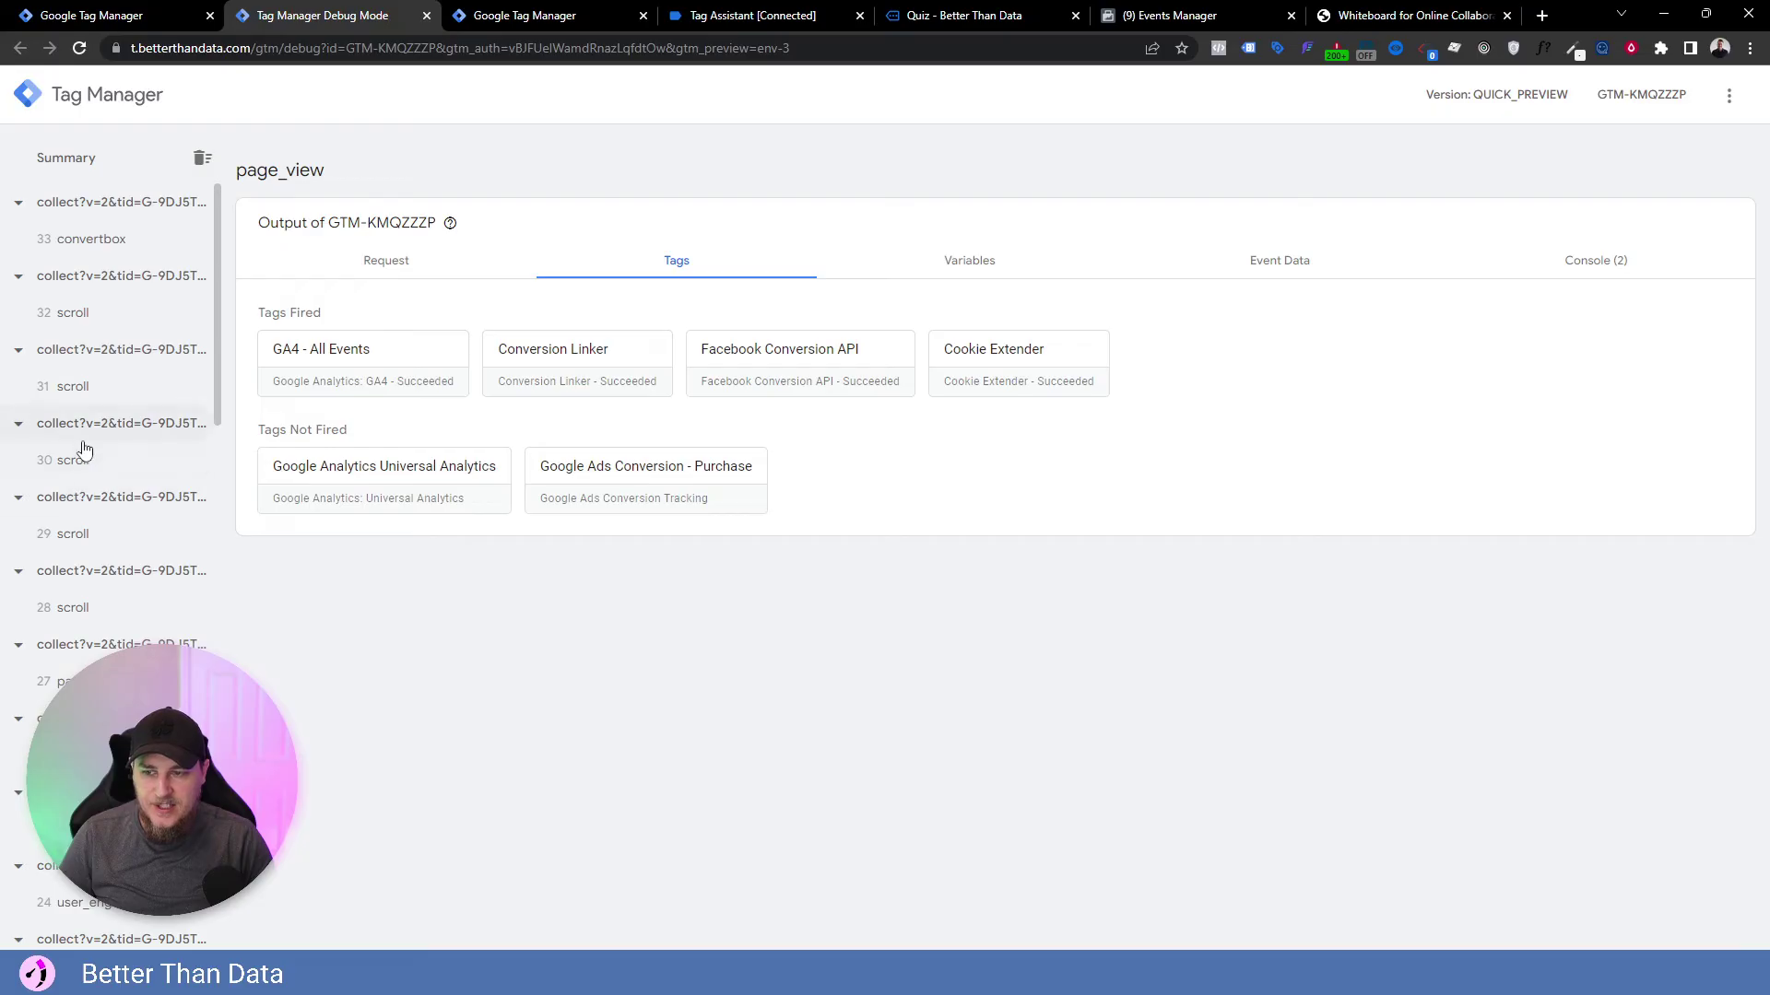
click(56, 681)
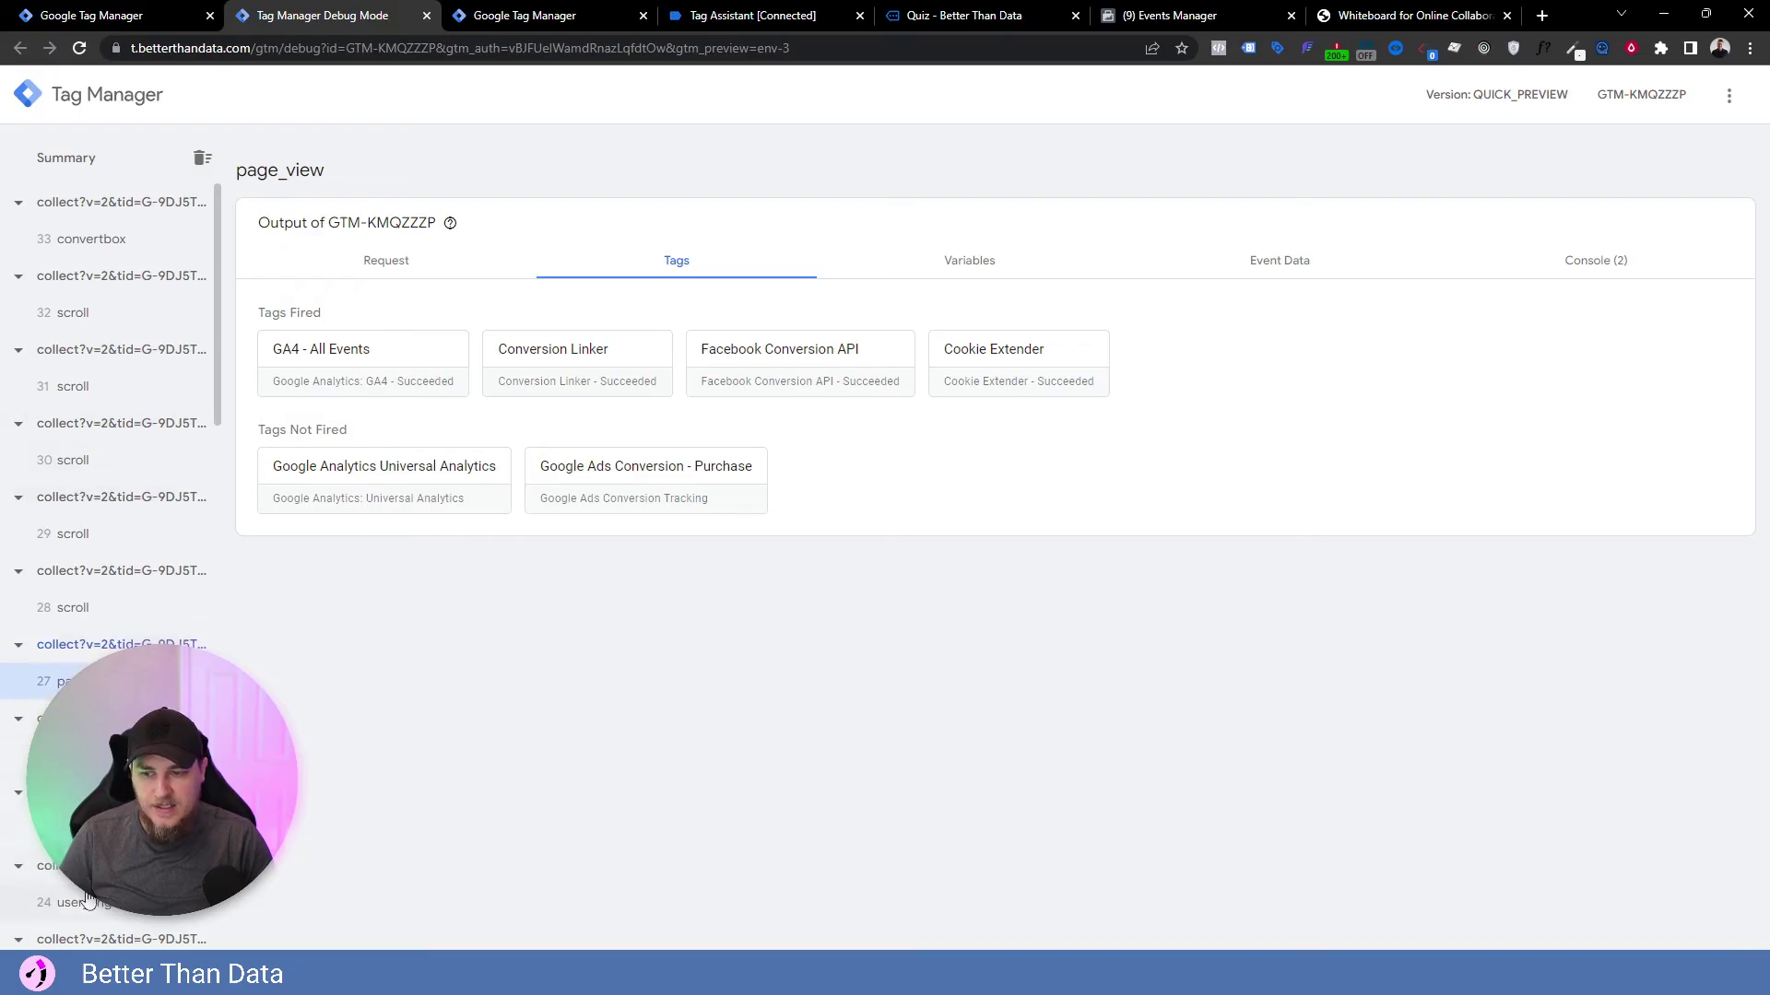
scroll(56, 682, down, 3)
click(88, 521)
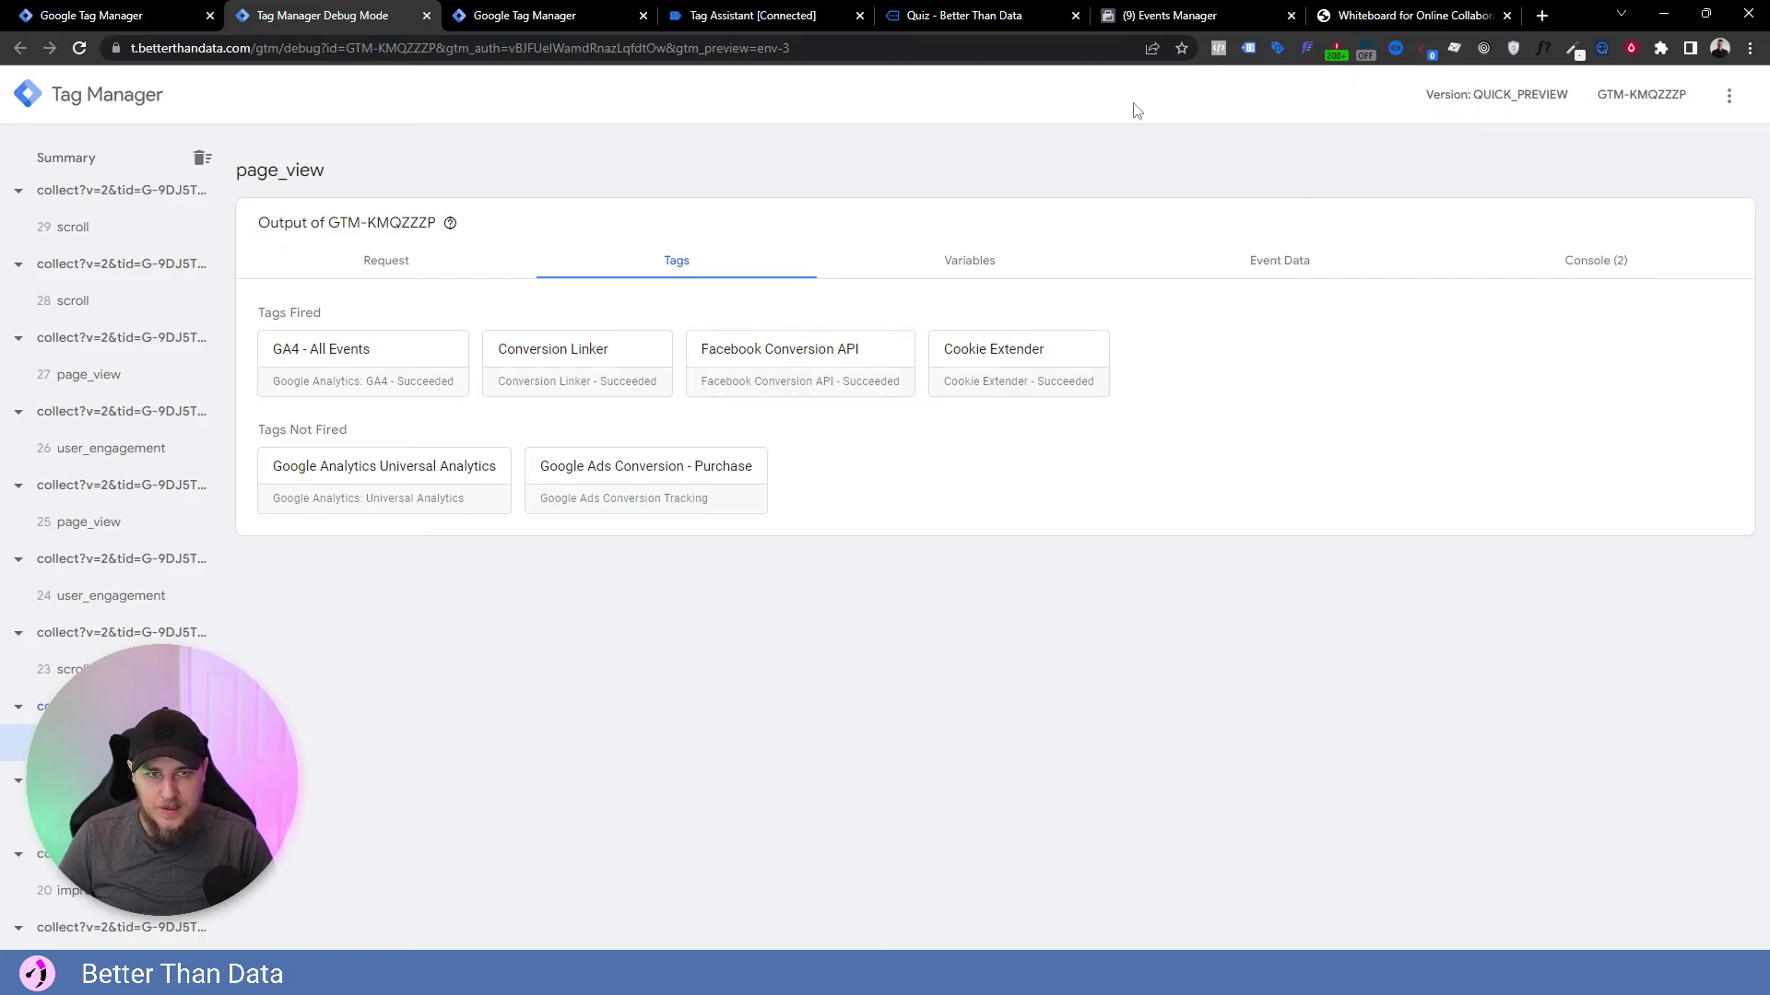
click(1187, 16)
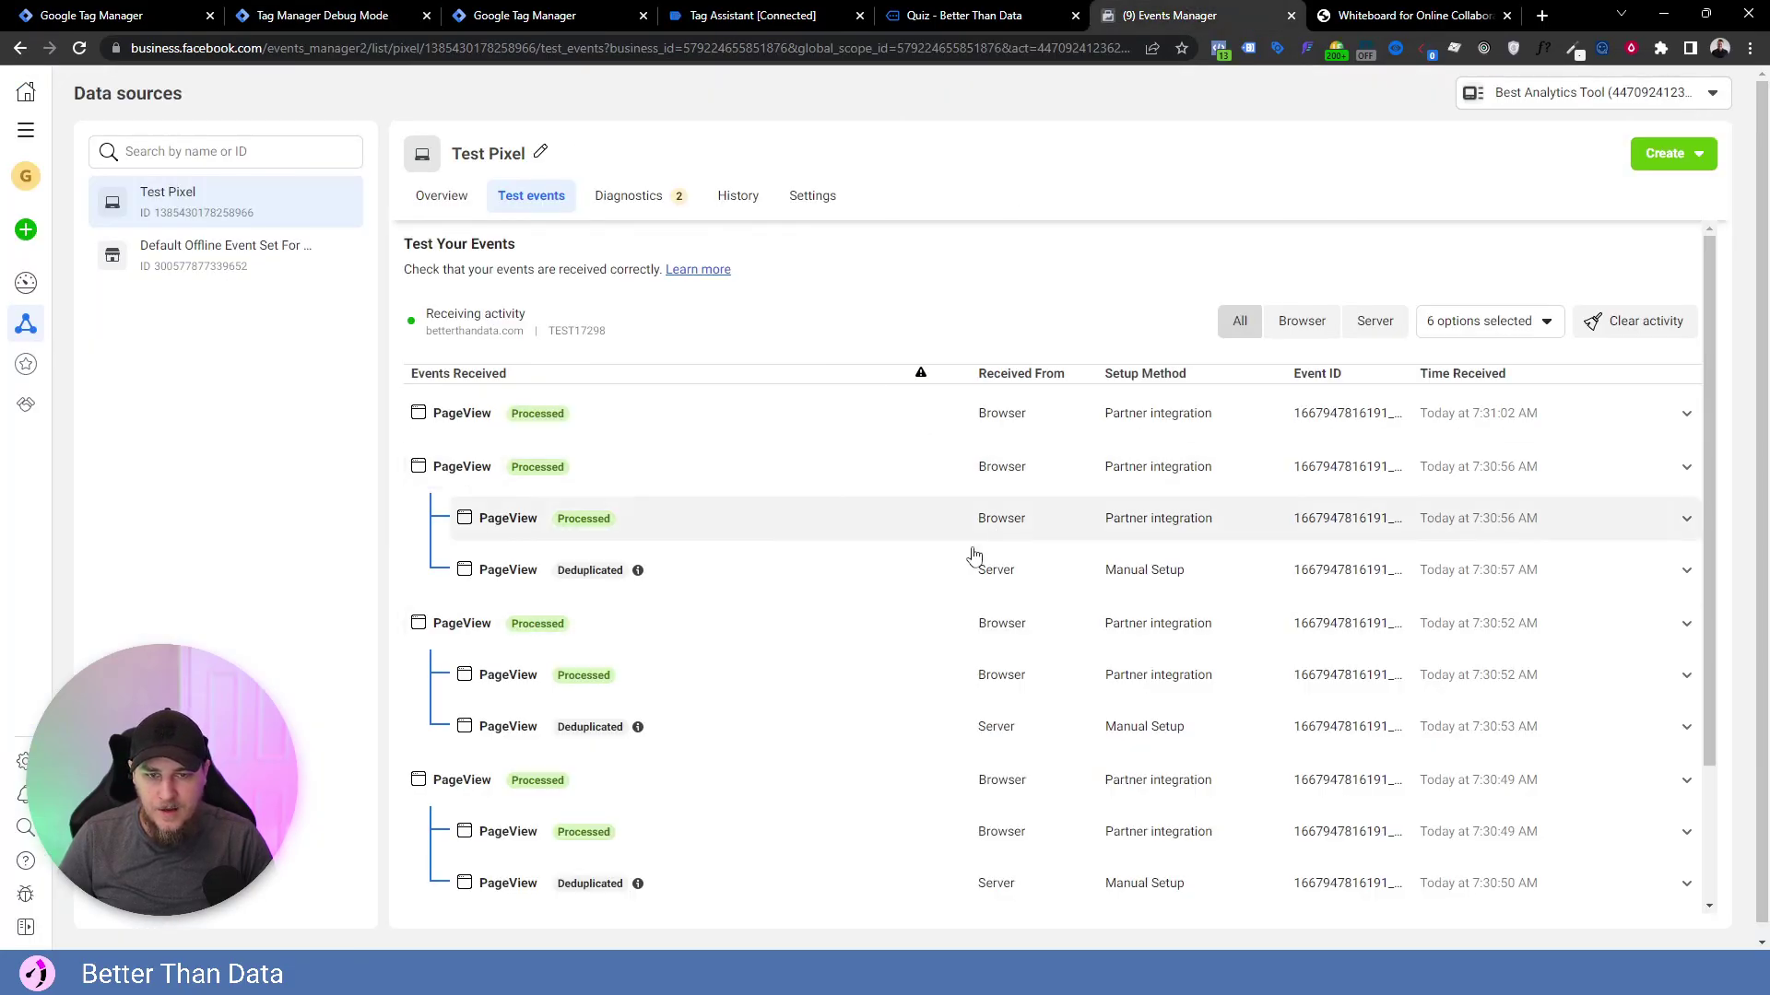
Expand the 7:31:02 browser and deduplicated server PageViews, compare their Event ids, then collapse them.
scroll(871, 497, down, 2)
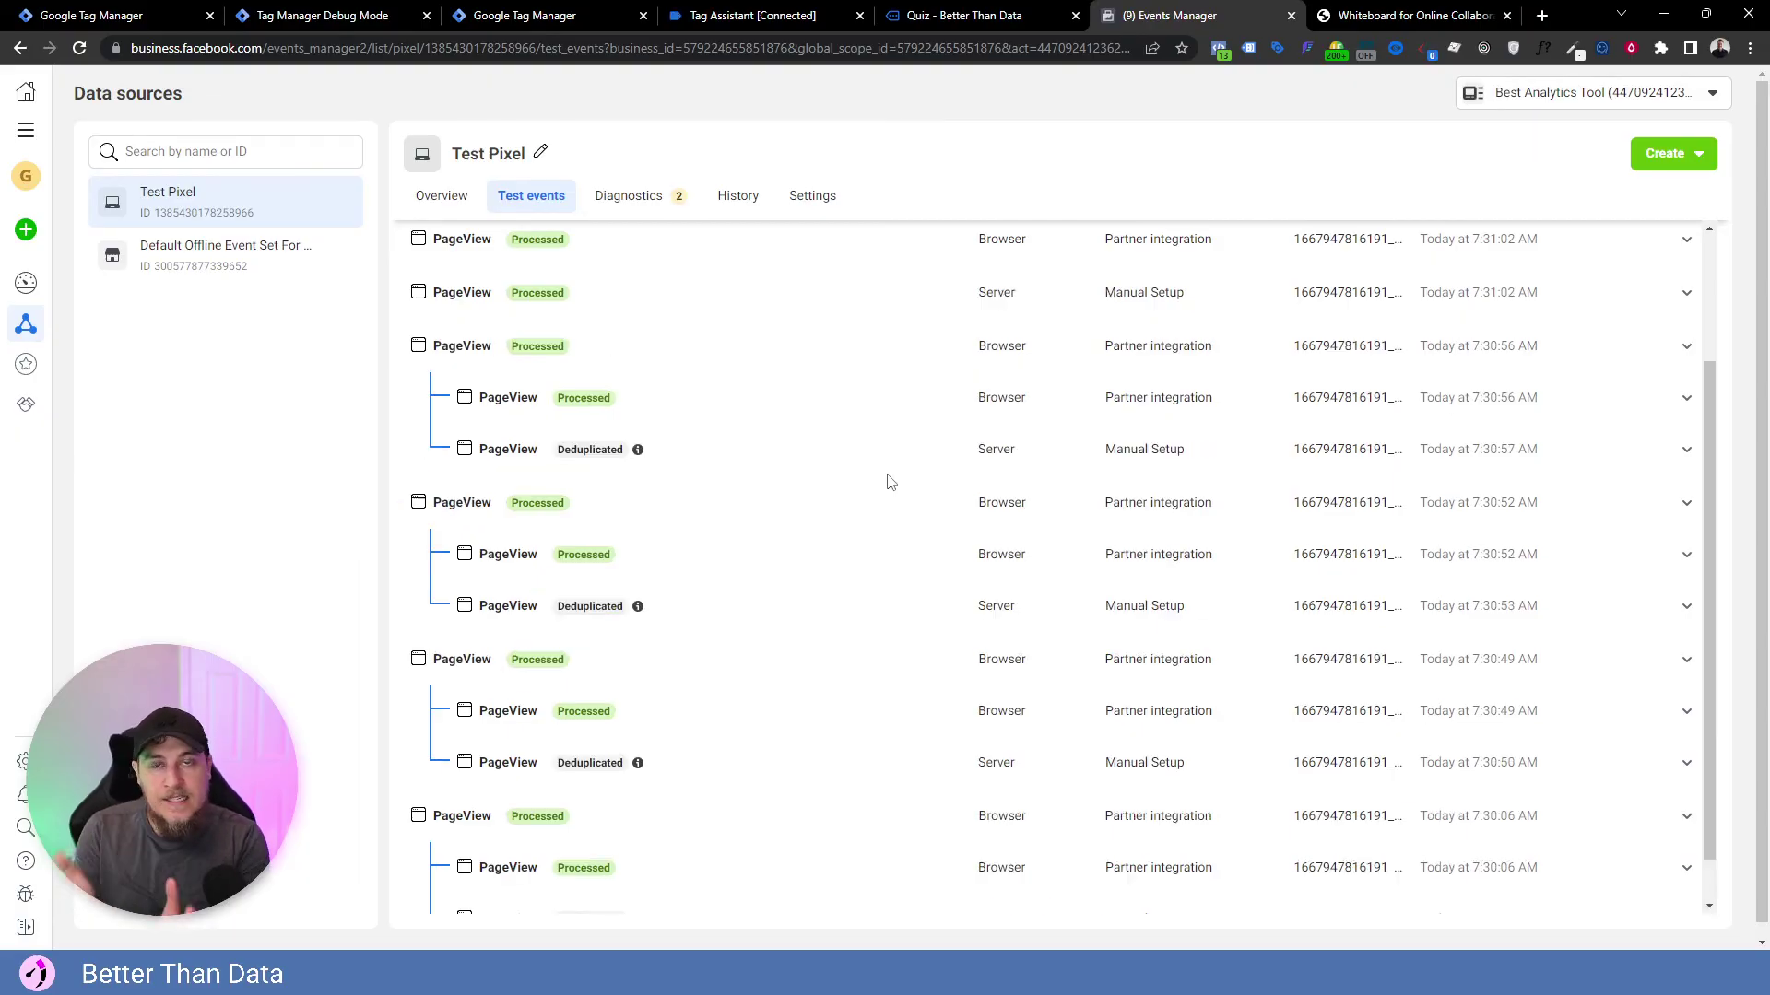
scroll(903, 516, up, 2)
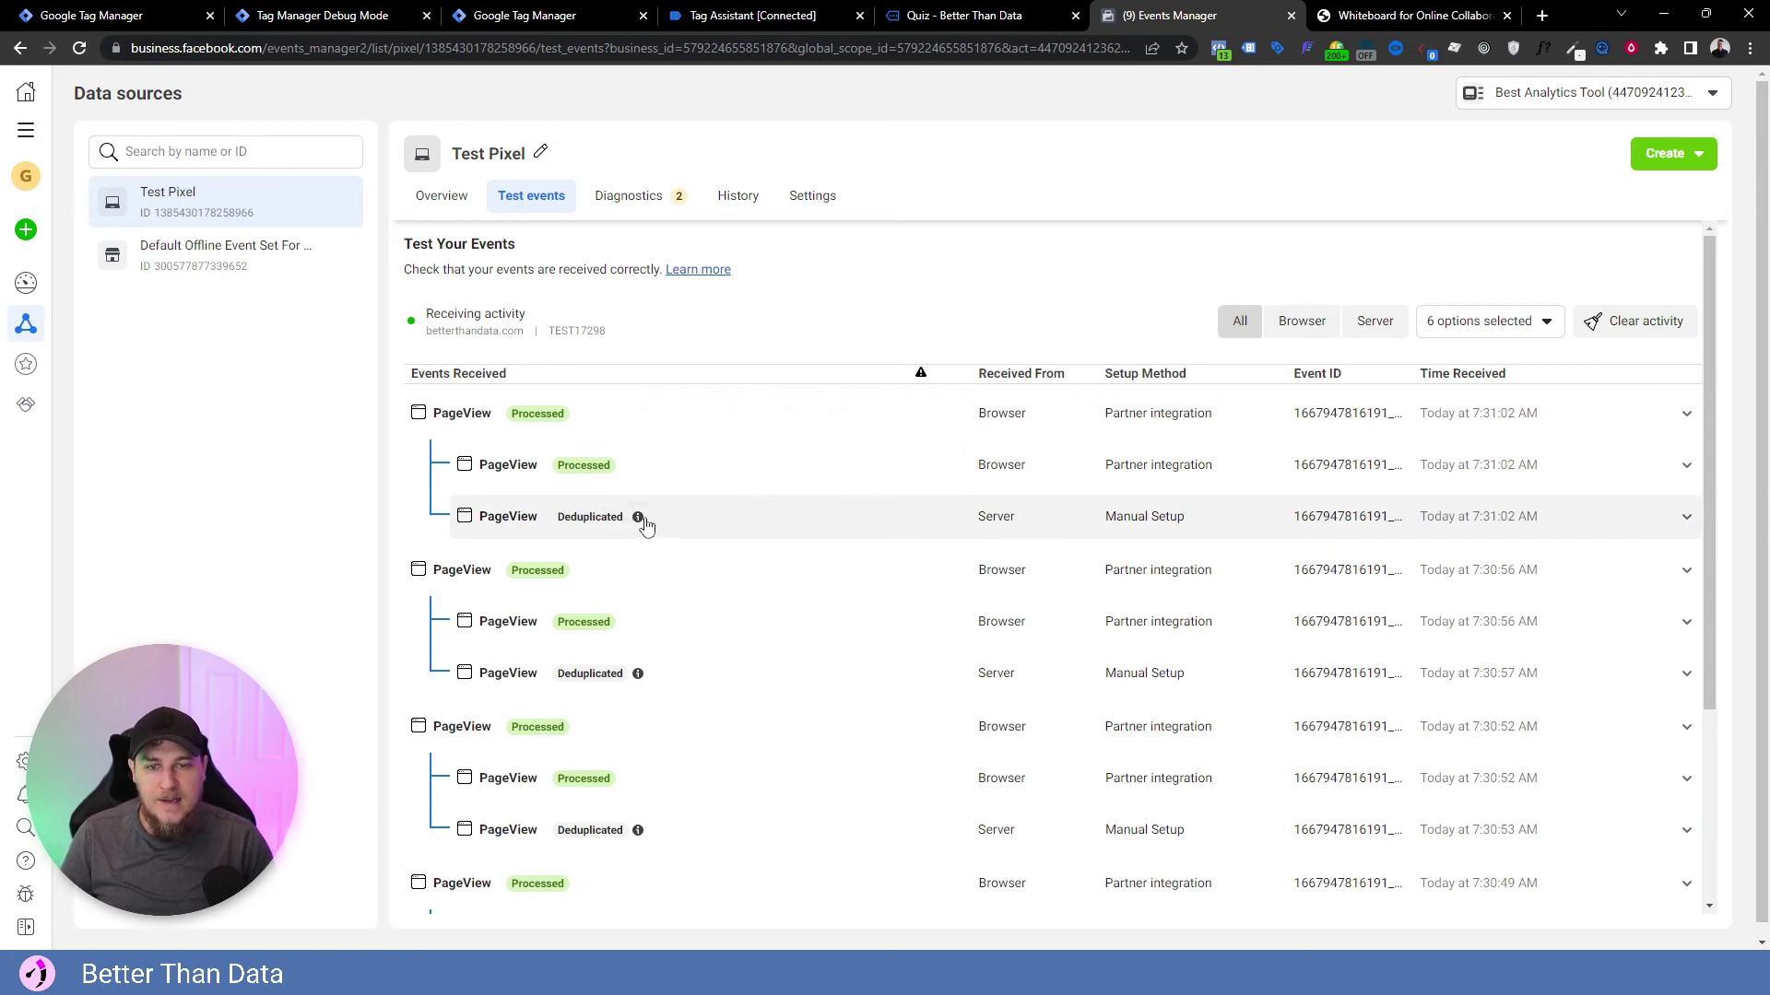
mouse_move(638, 522)
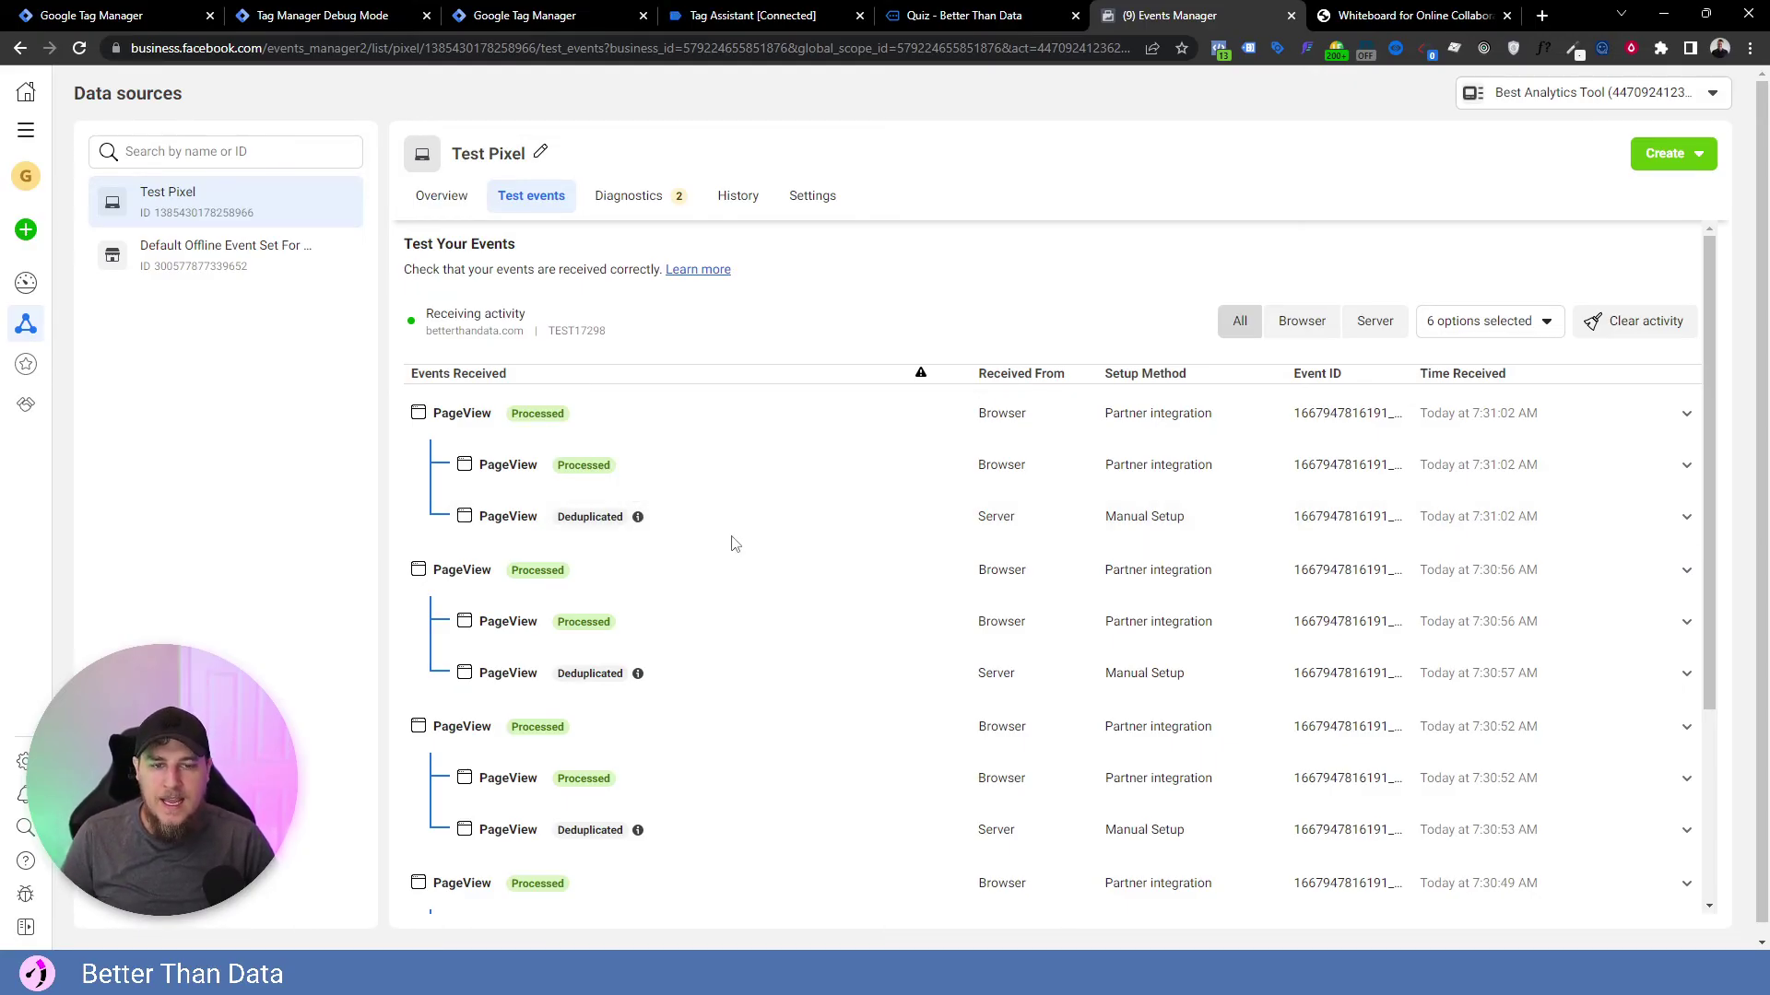
scroll(952, 440, down, 3)
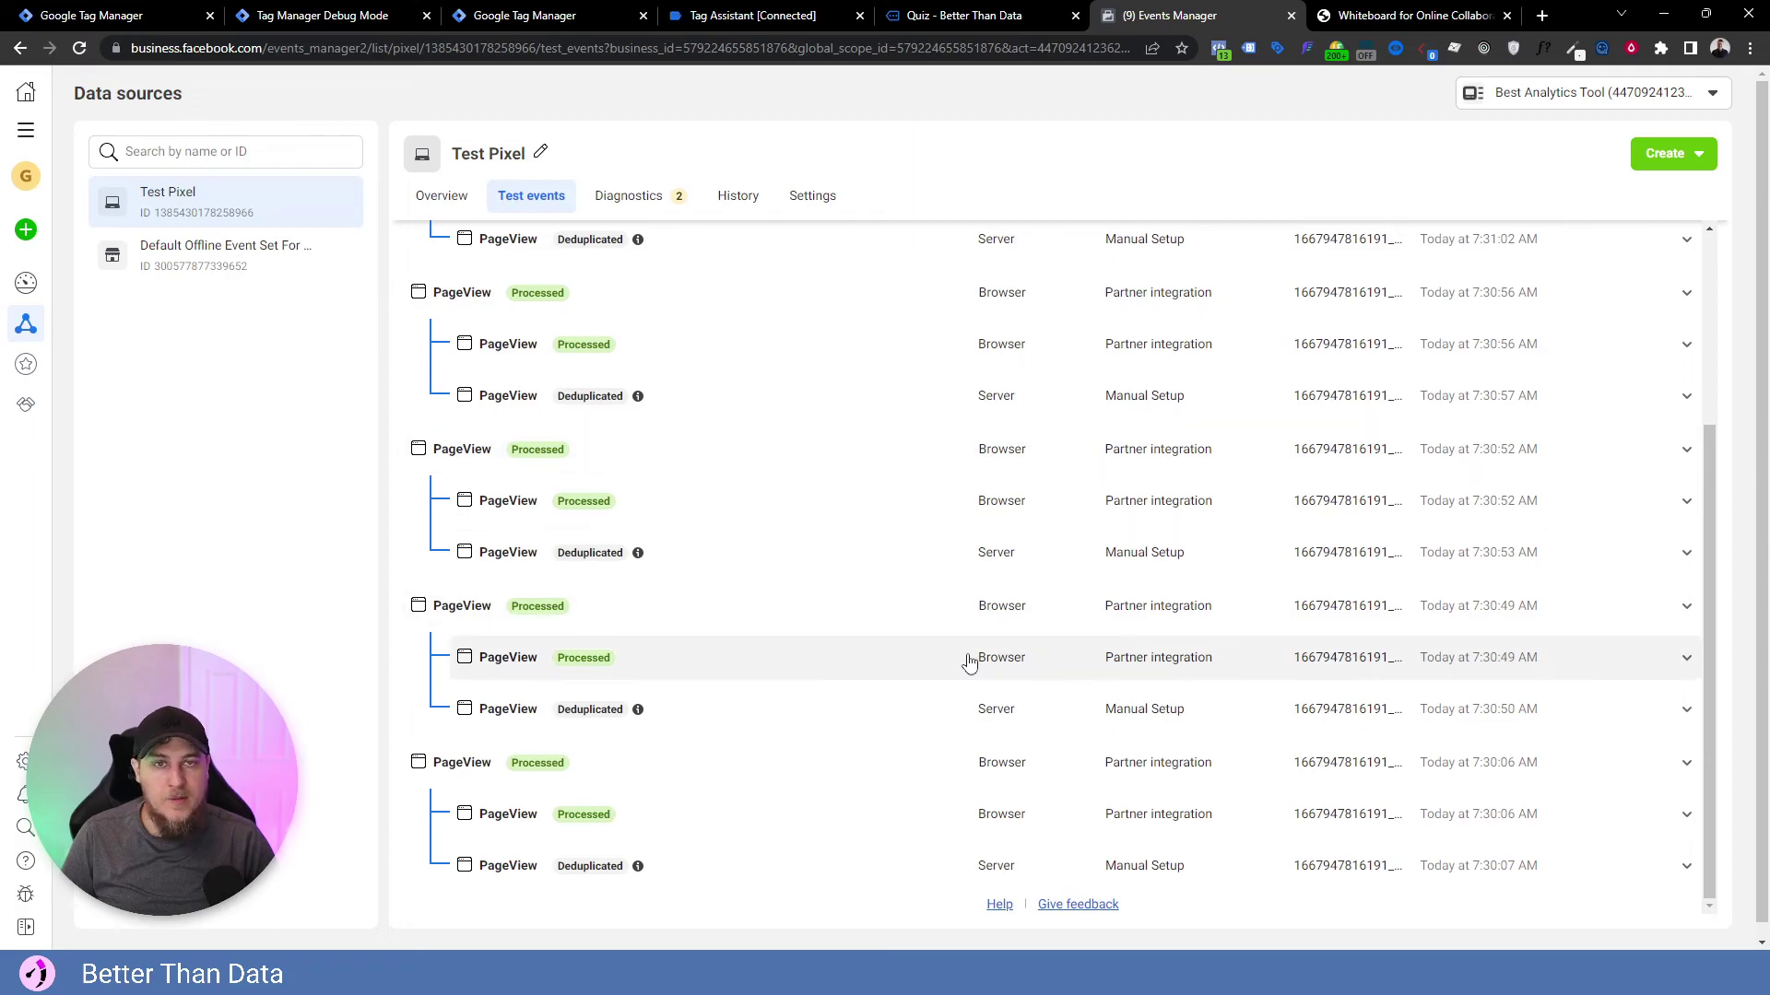
scroll(968, 664, up, 3)
scroll(912, 528, down, 3)
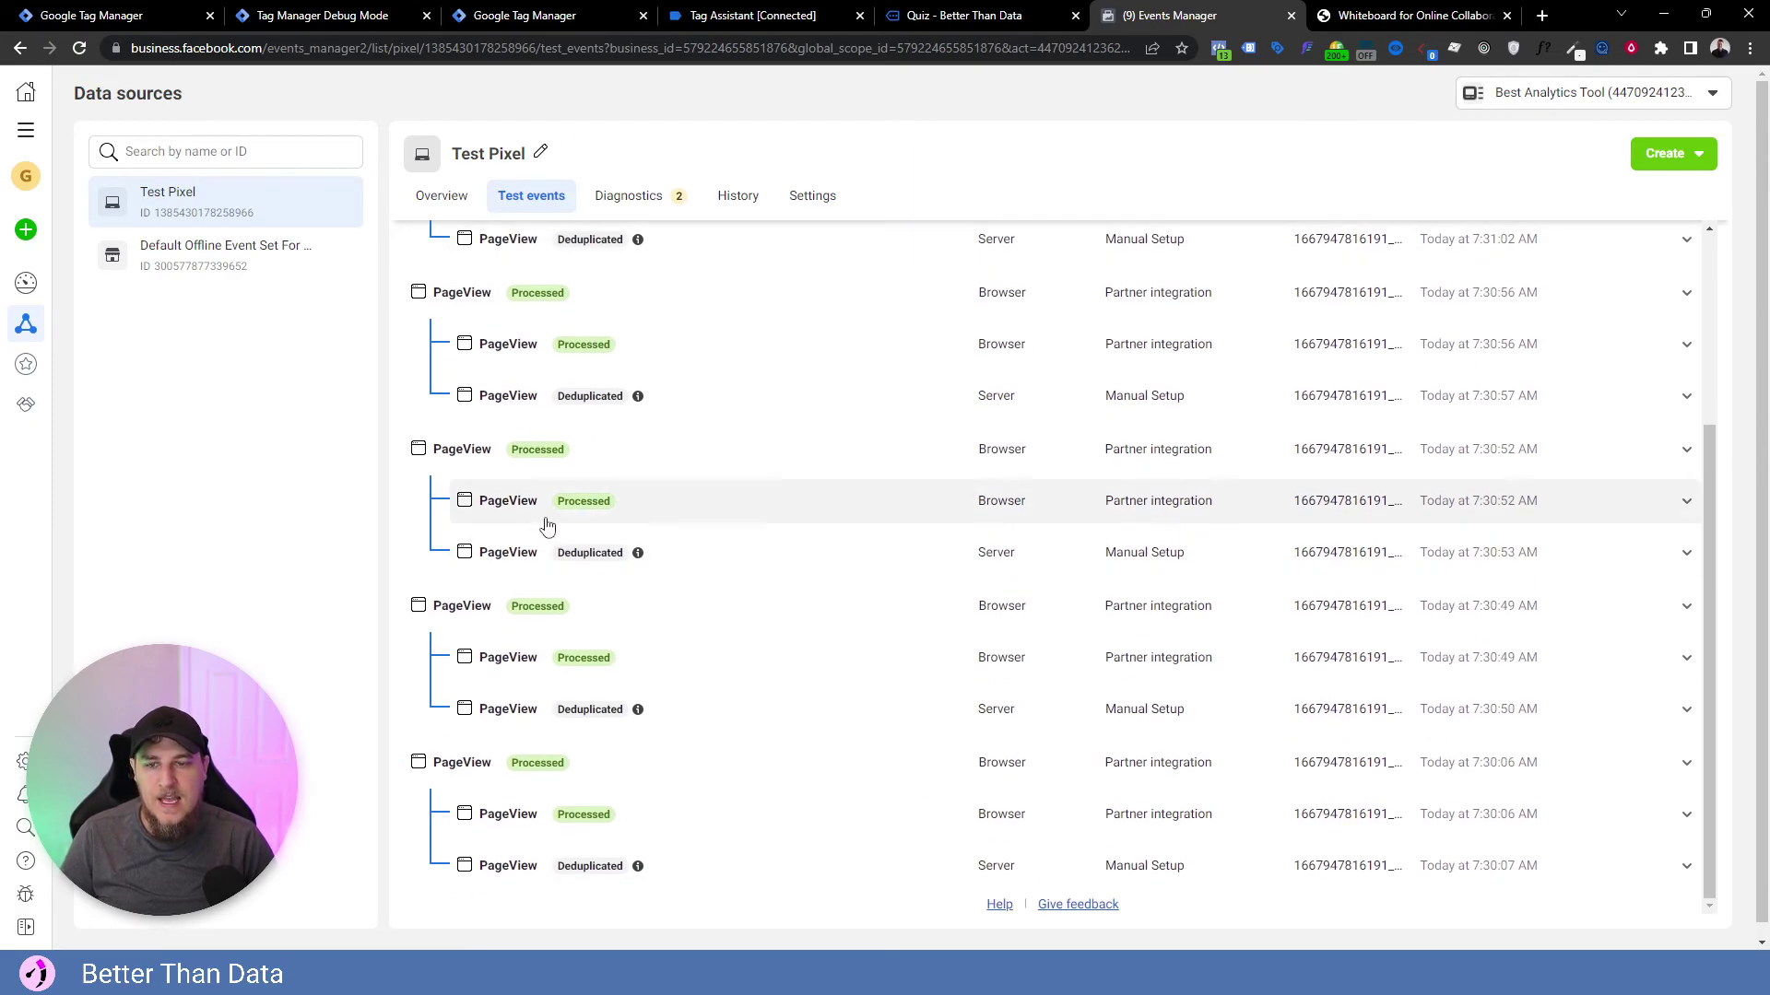
scroll(482, 571, up, 3)
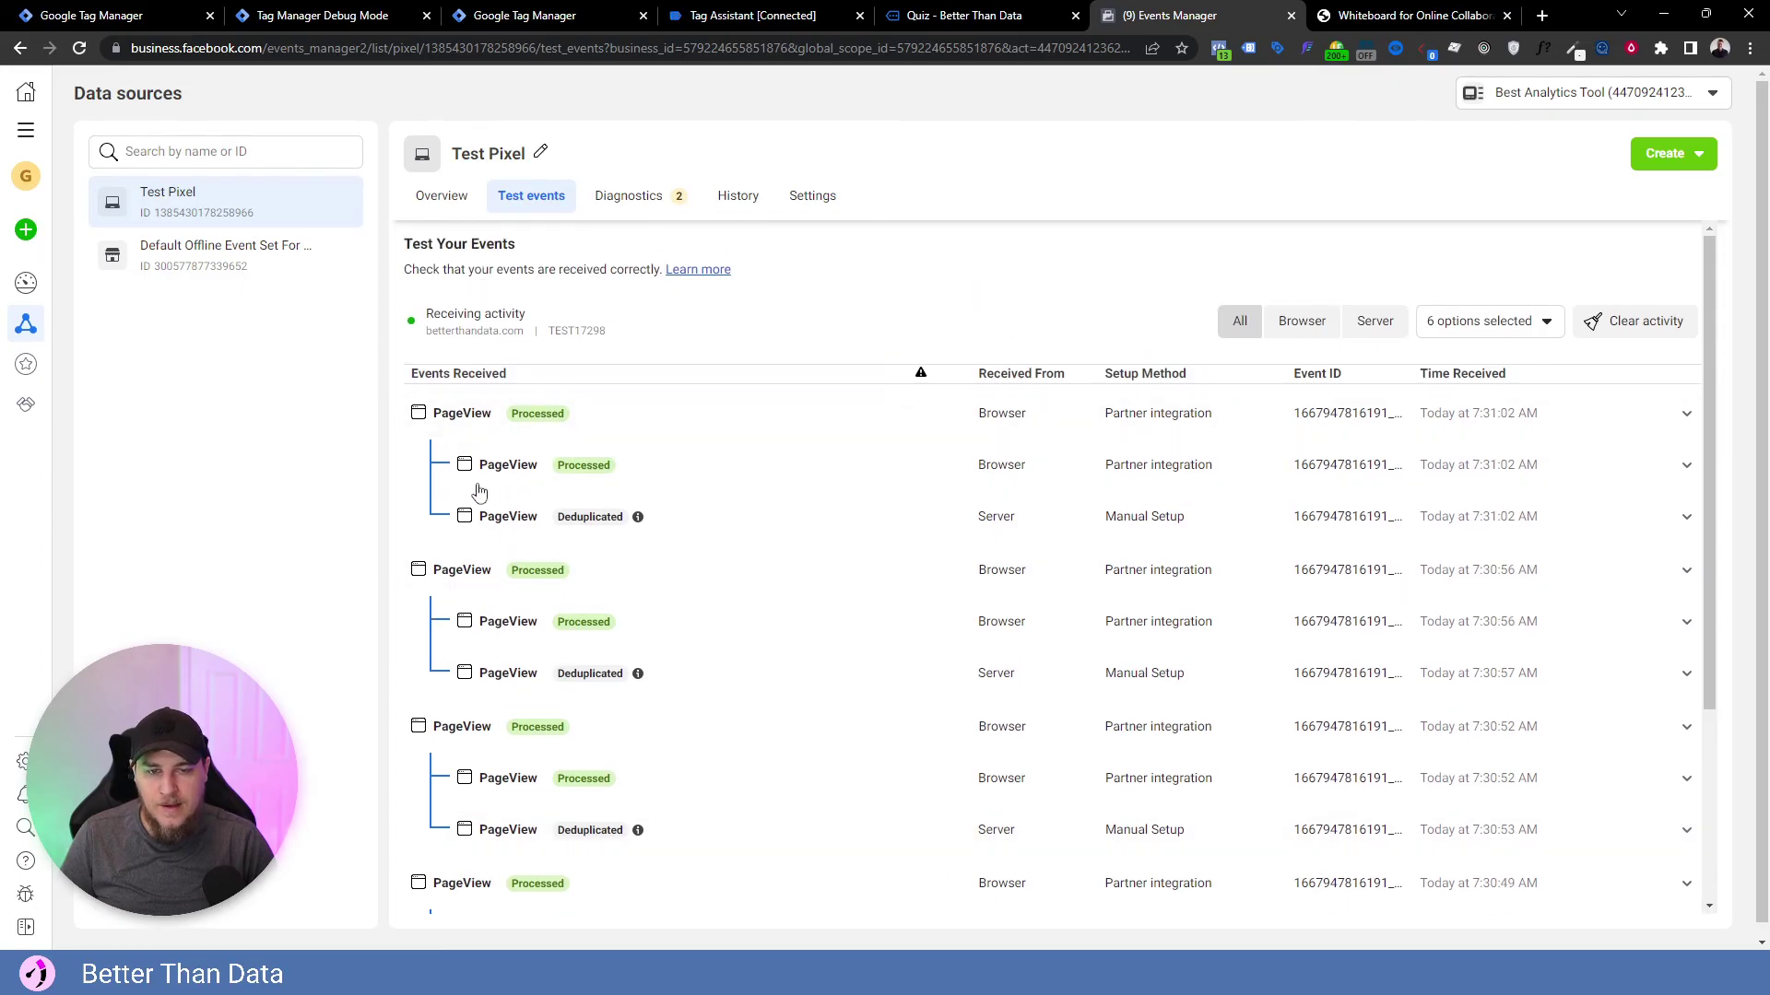
click(759, 524)
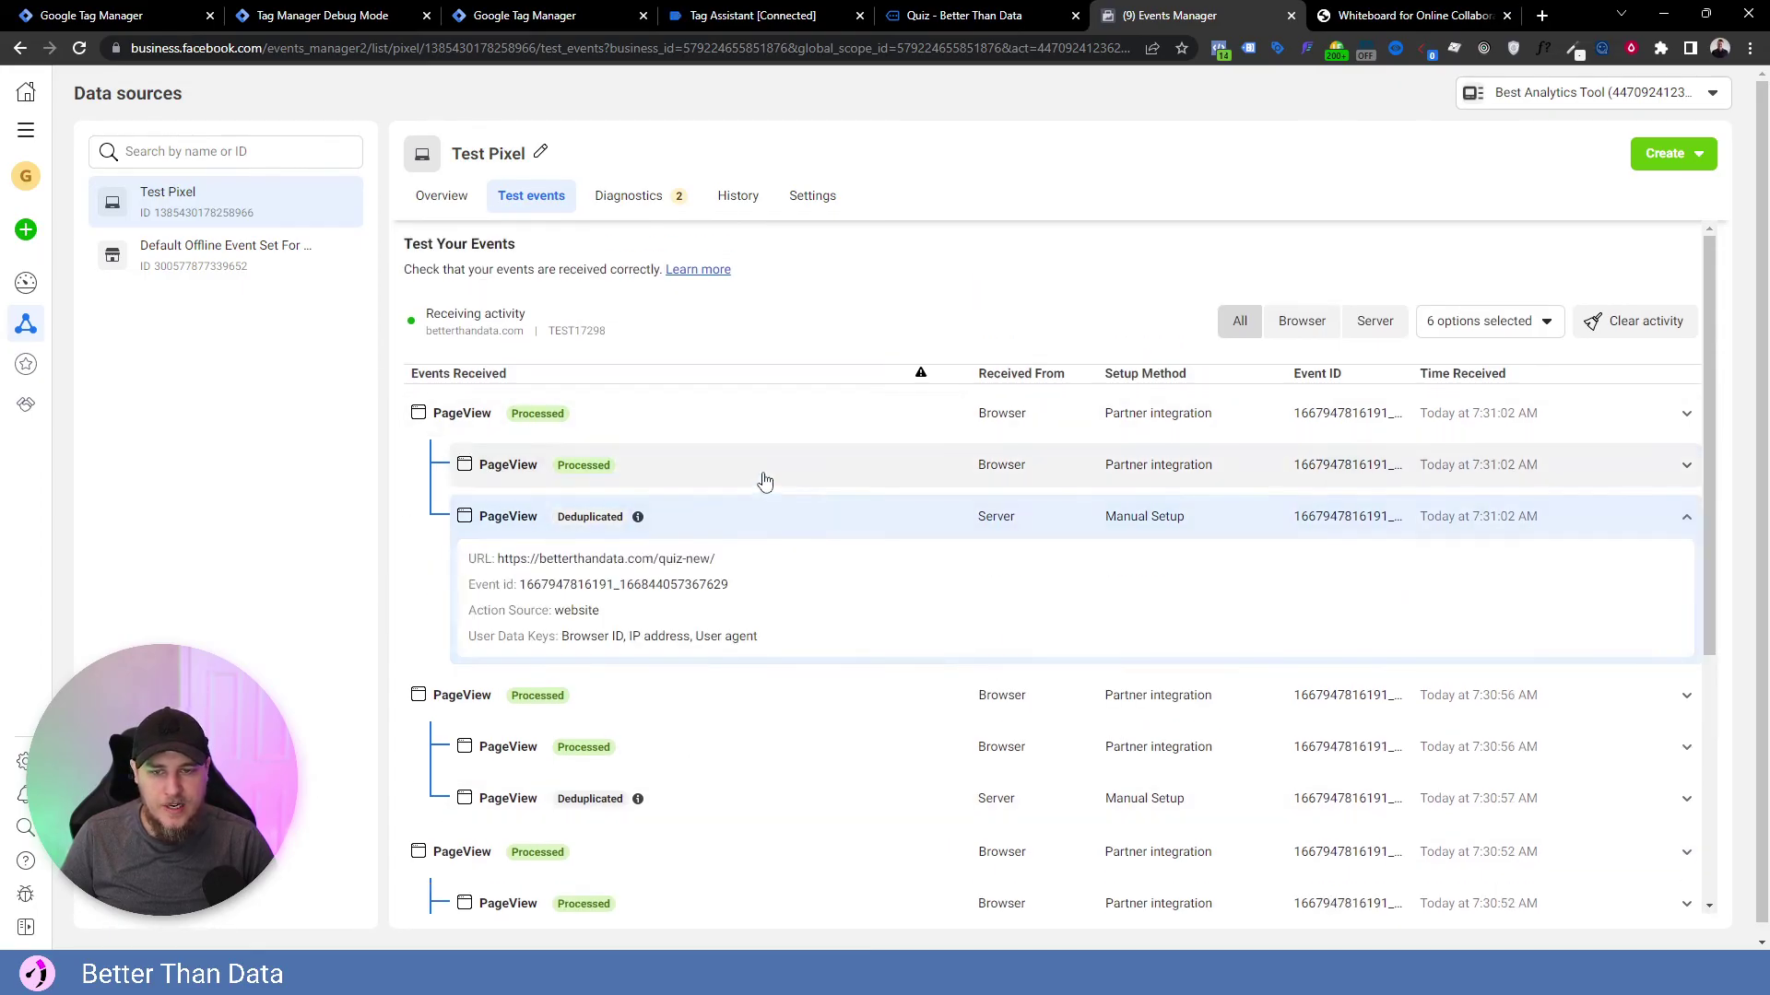
click(762, 470)
drag(645, 533, 751, 544)
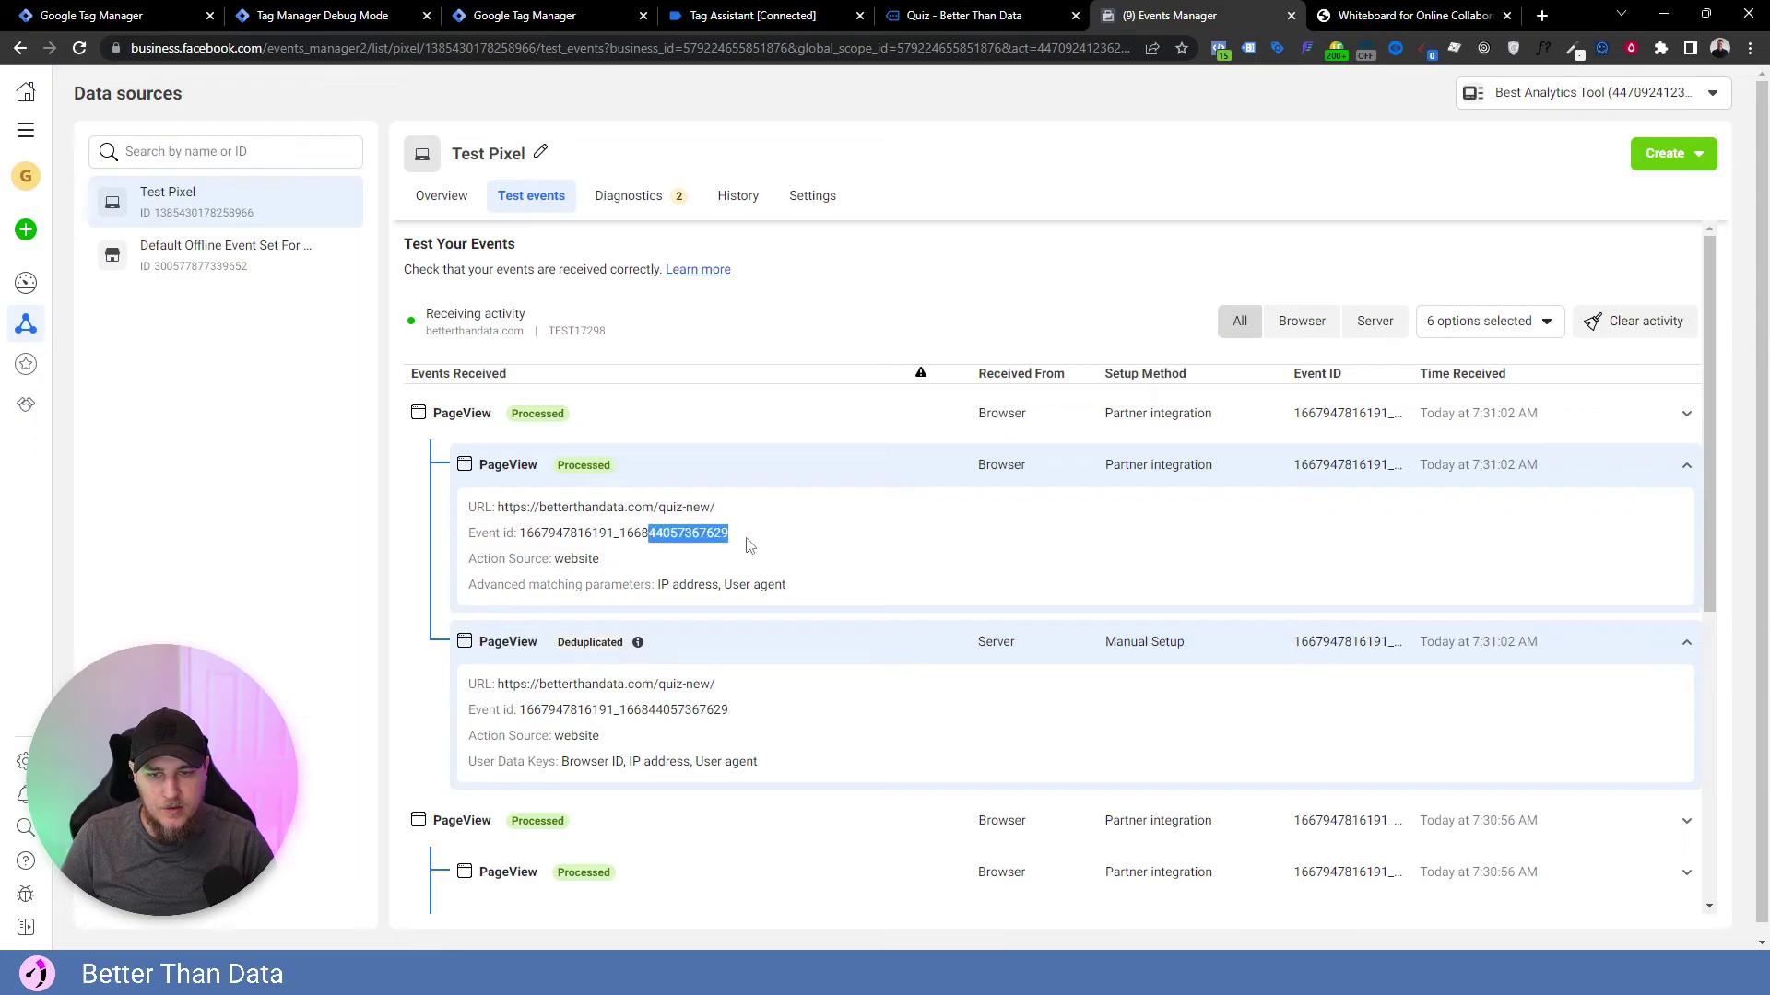
drag(670, 709, 752, 707)
click(797, 723)
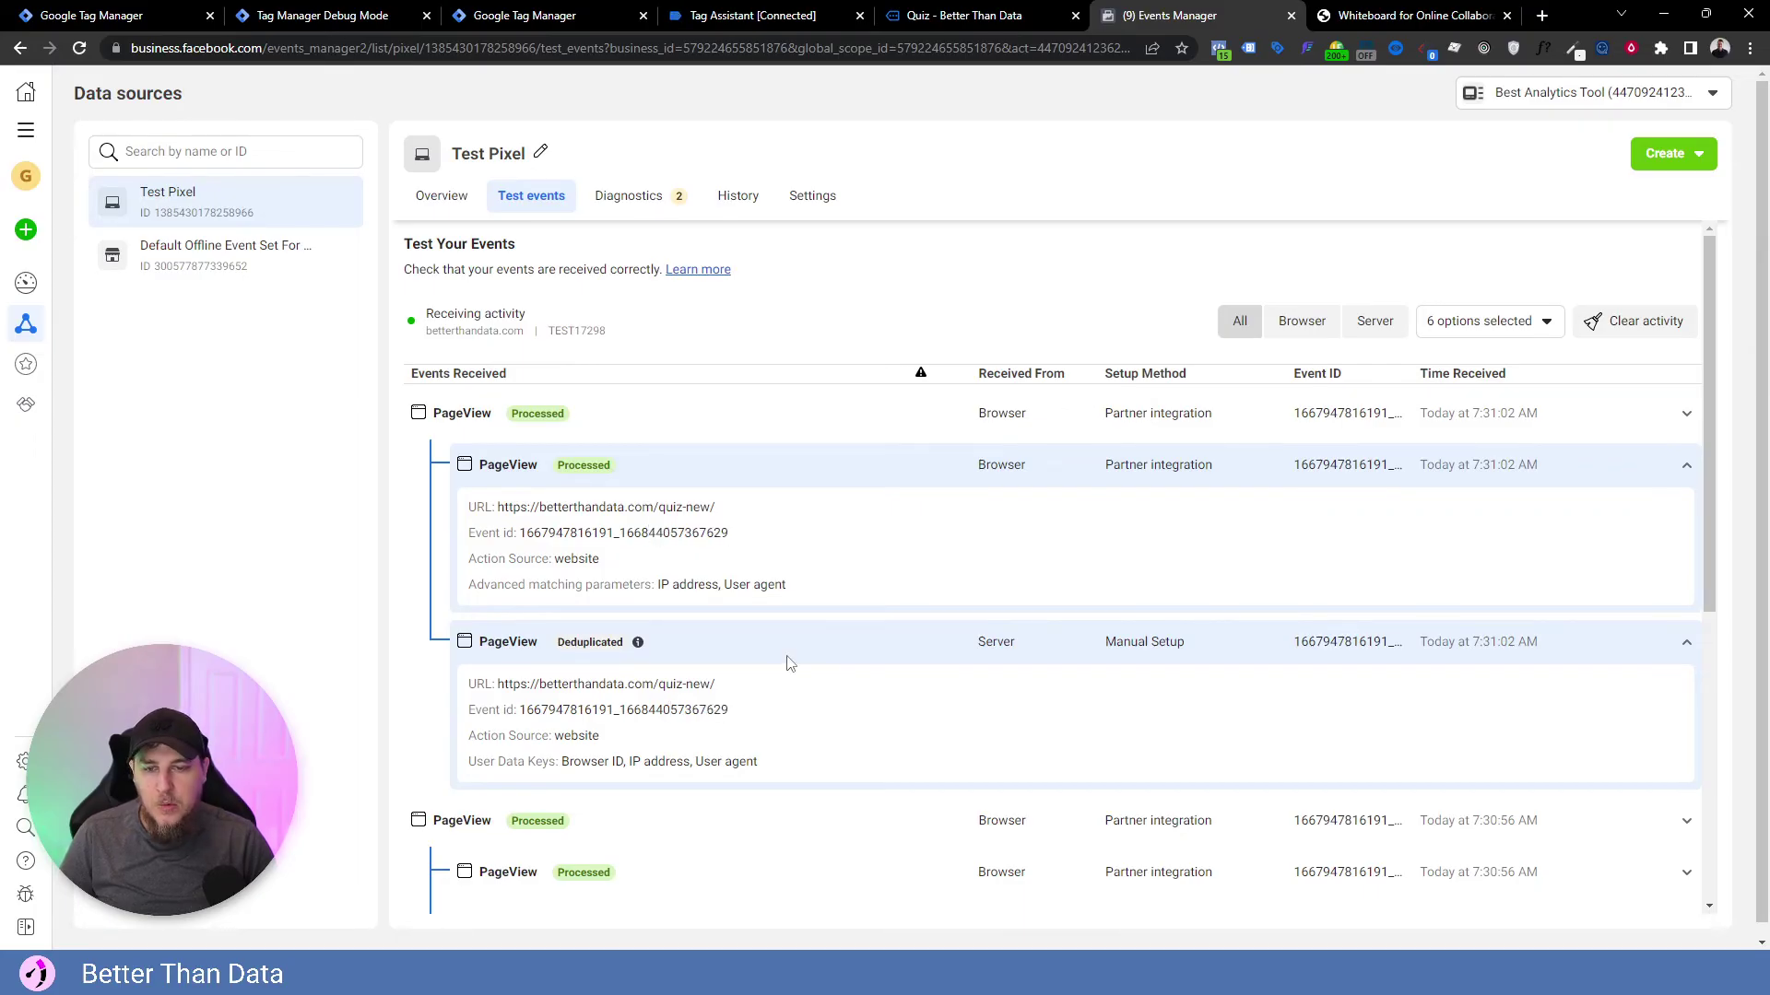
click(784, 653)
click(841, 484)
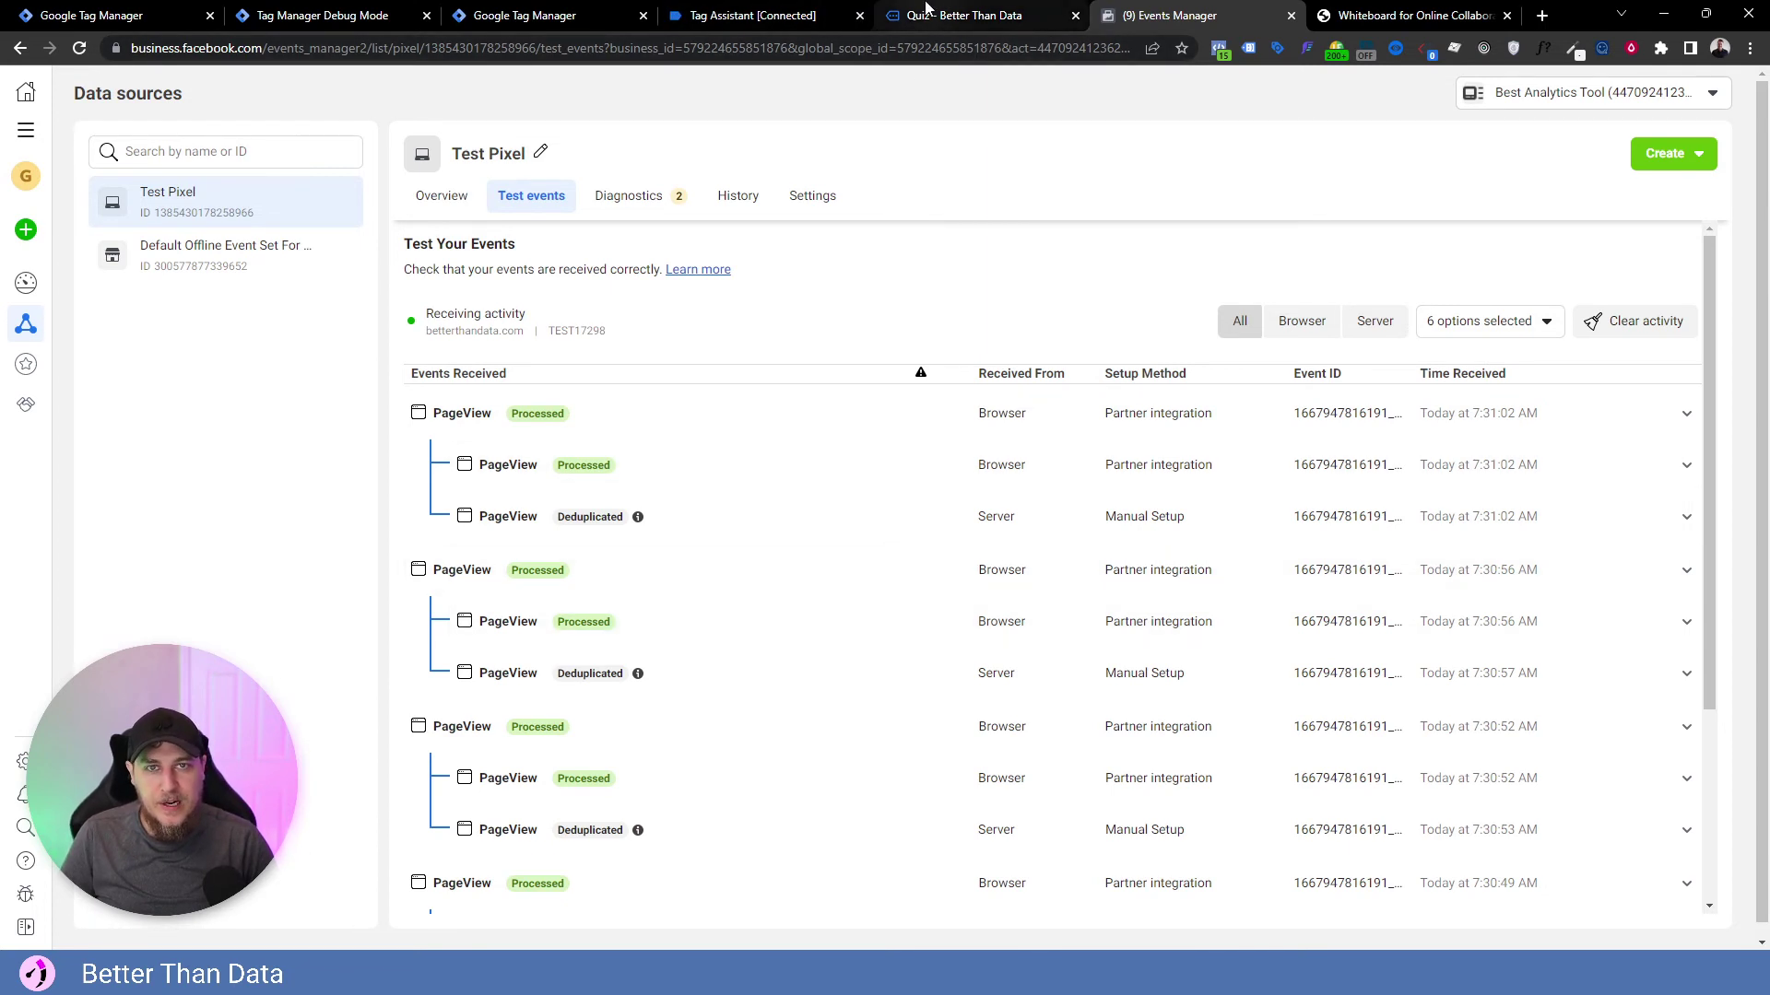
Open the GA4 - purchase tag's configuration for editing.
mouse_move(728, 27)
click(544, 16)
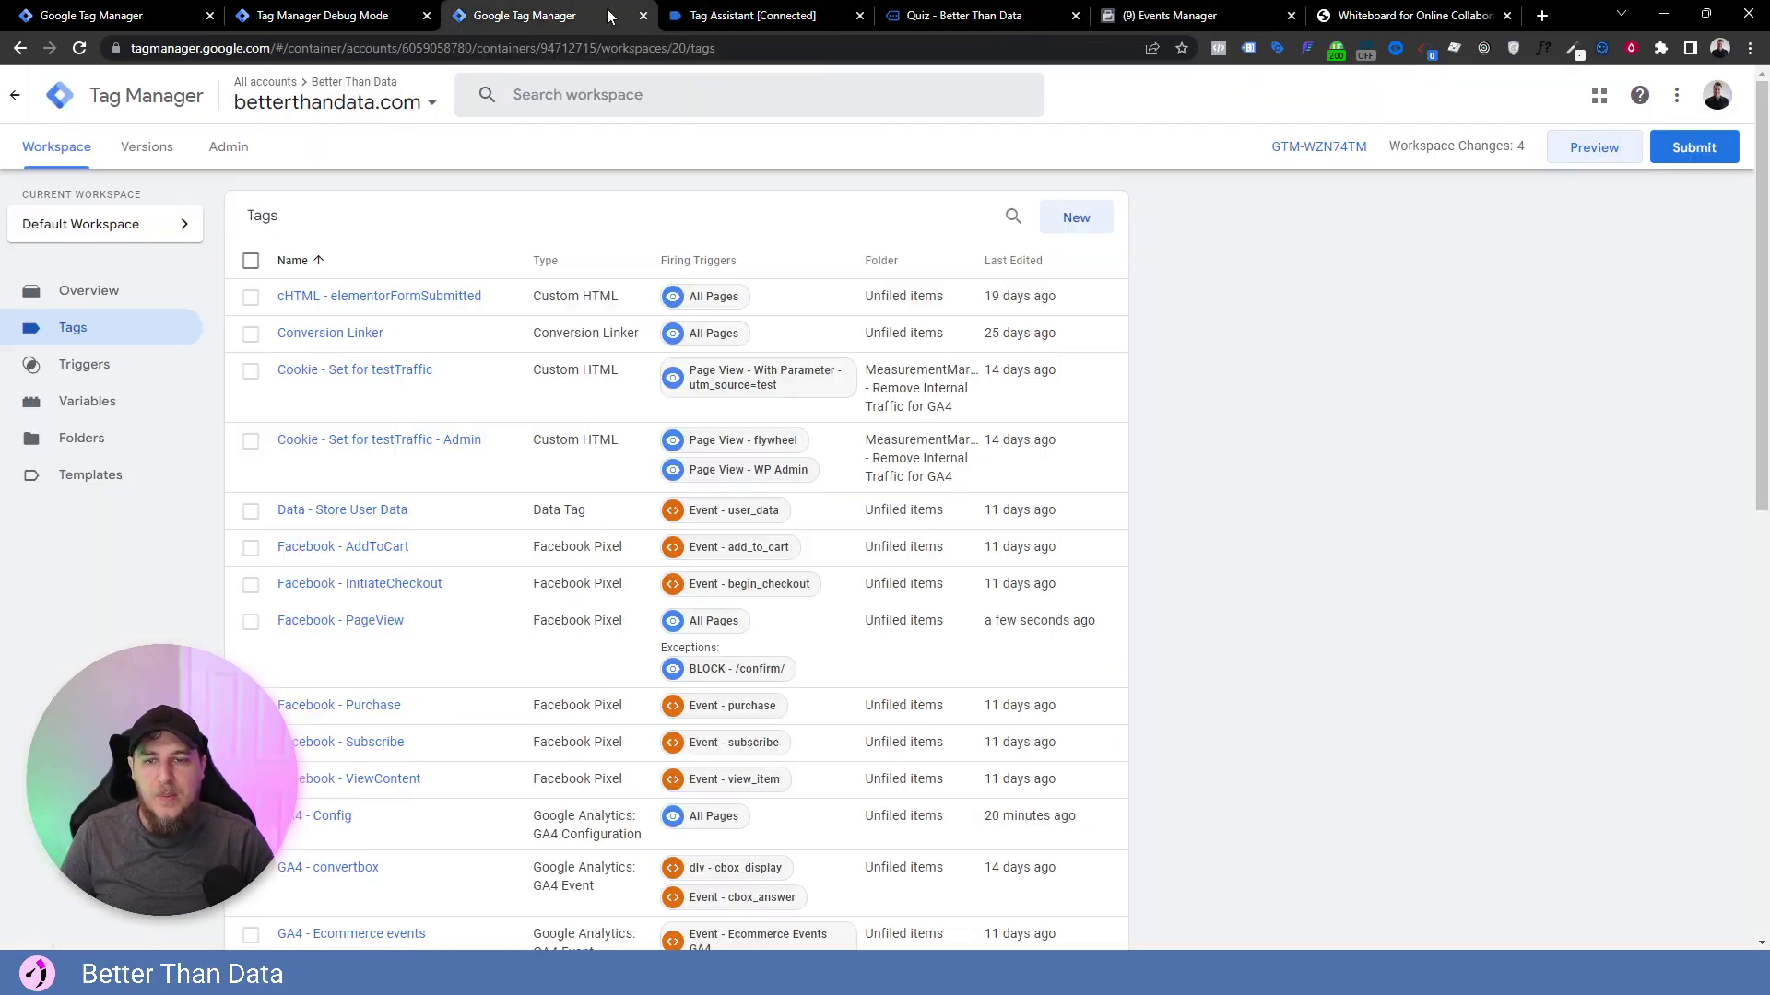
scroll(590, 360, down, 7)
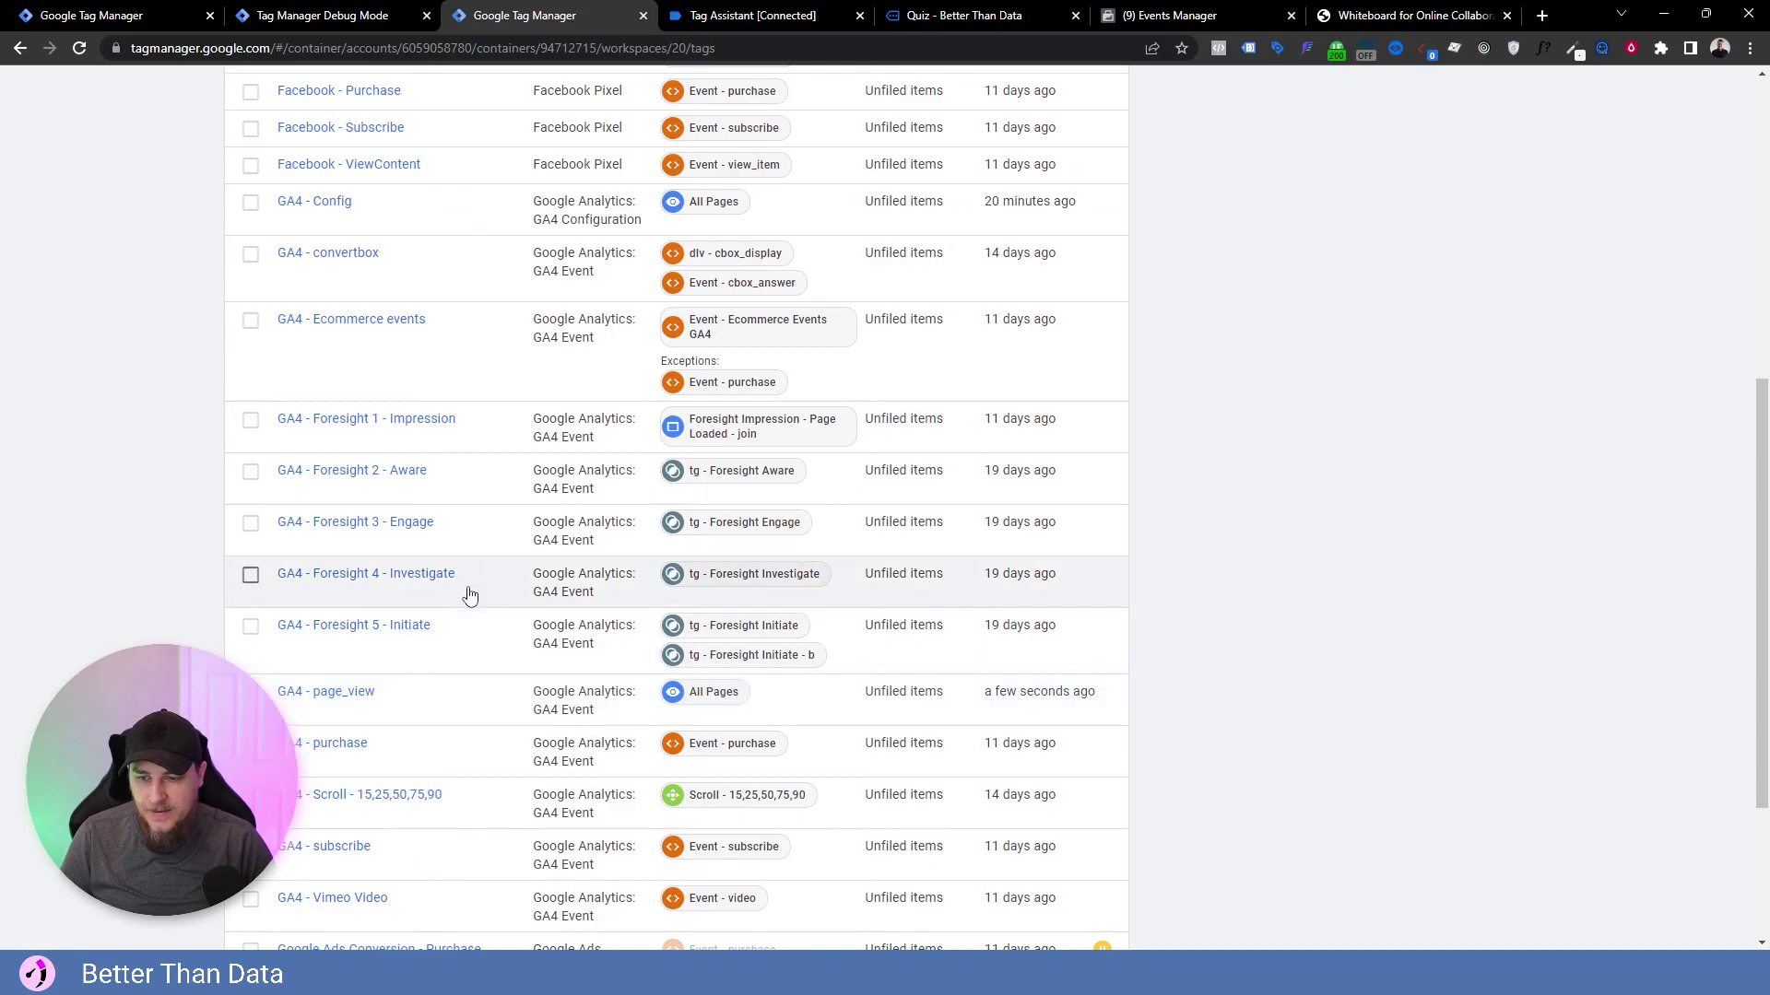
click(343, 742)
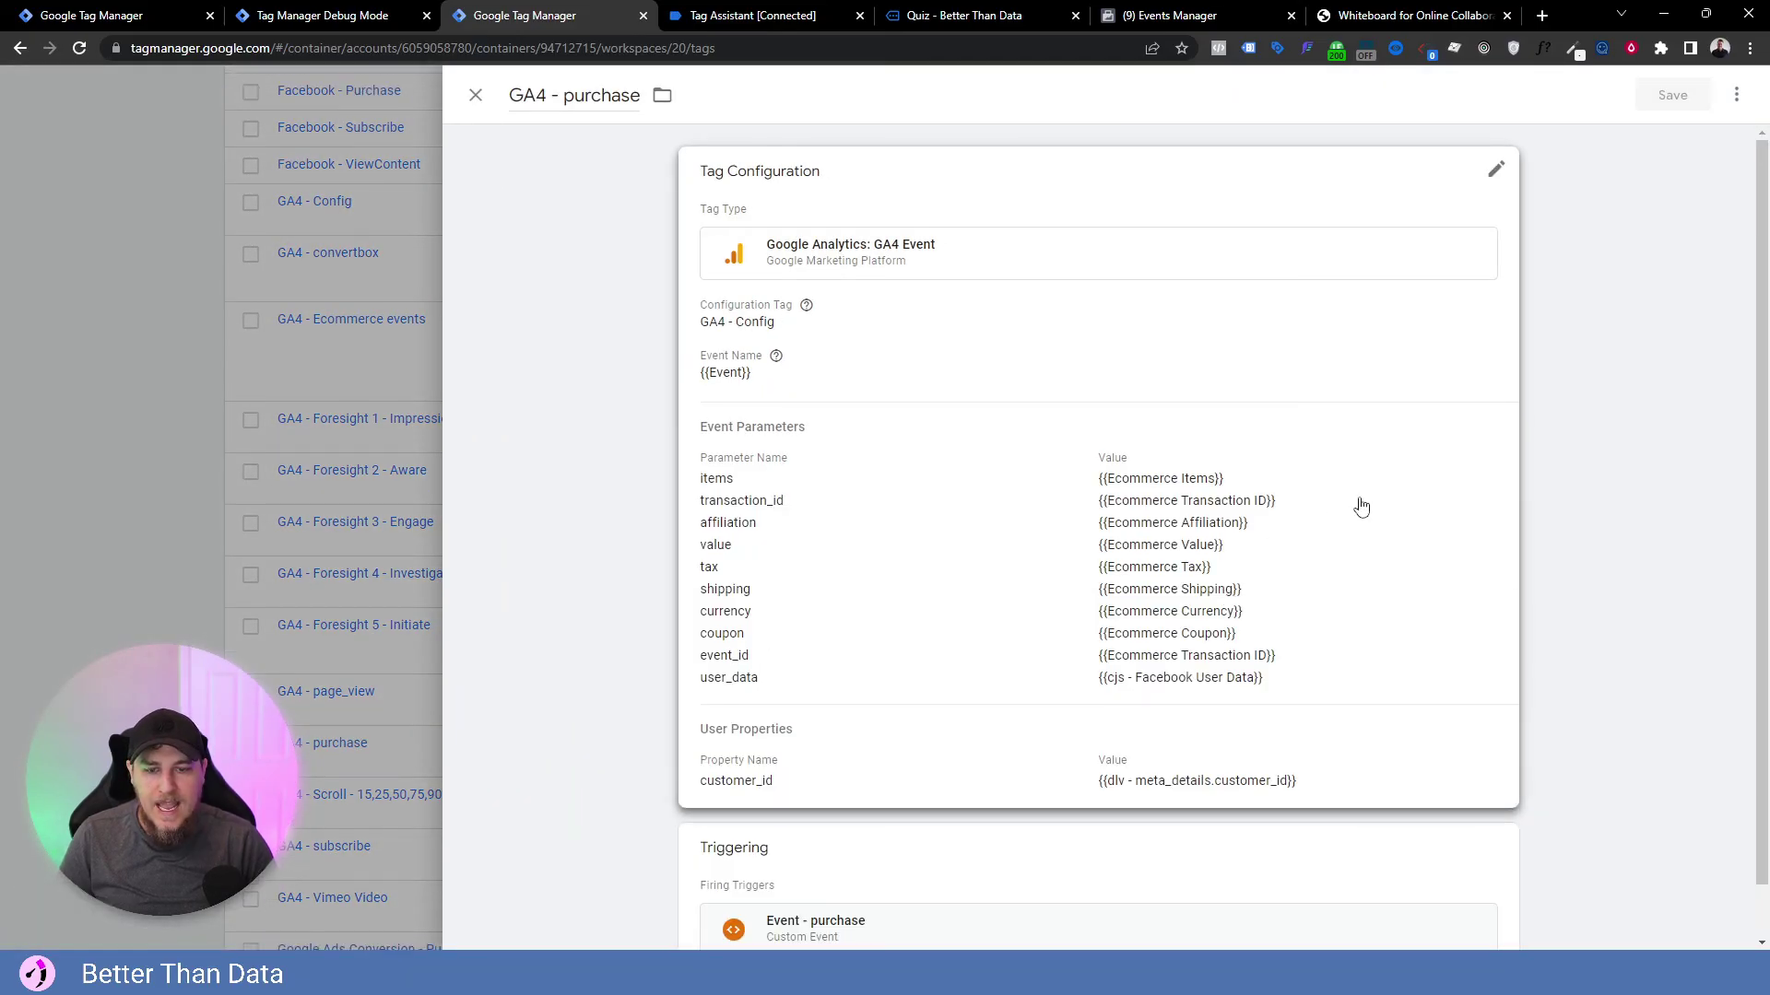
click(1153, 514)
Under Advanced Settings > Tag Sequencing, fire GA4 - Config before GA4 - purchase.
scroll(841, 522, down, 5)
click(710, 674)
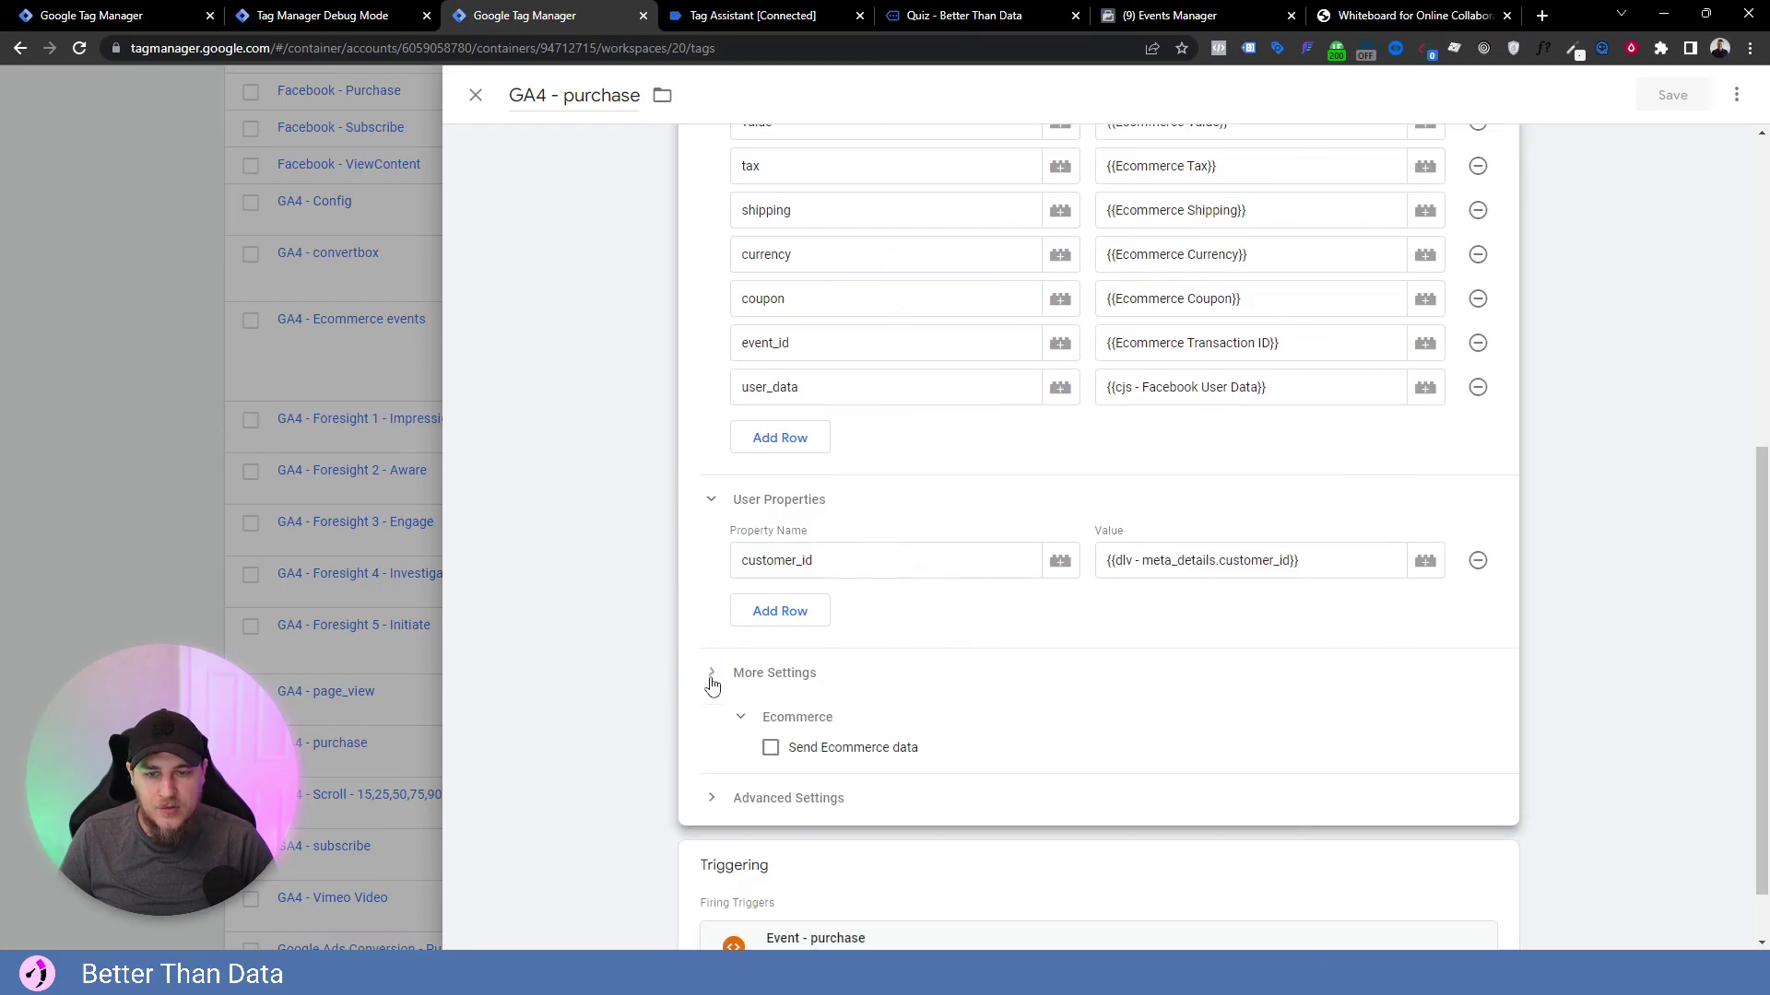
scroll(737, 724, down, 1)
click(735, 724)
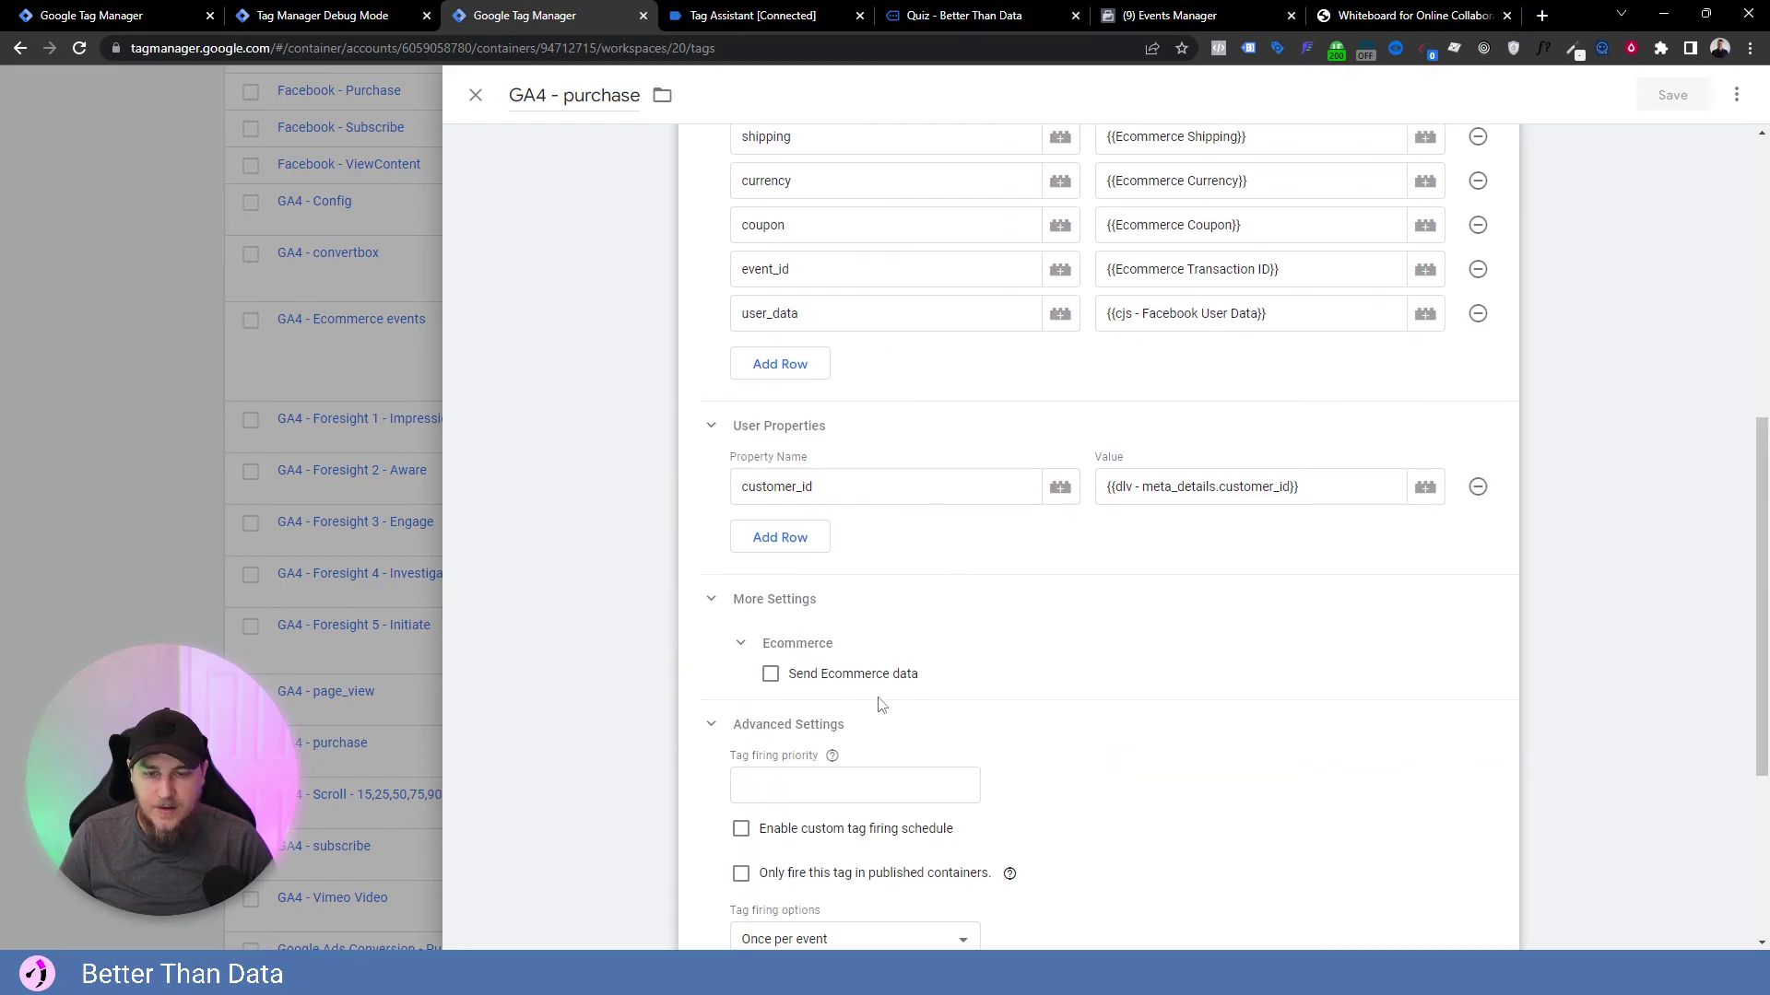
scroll(885, 728, down, 3)
click(739, 693)
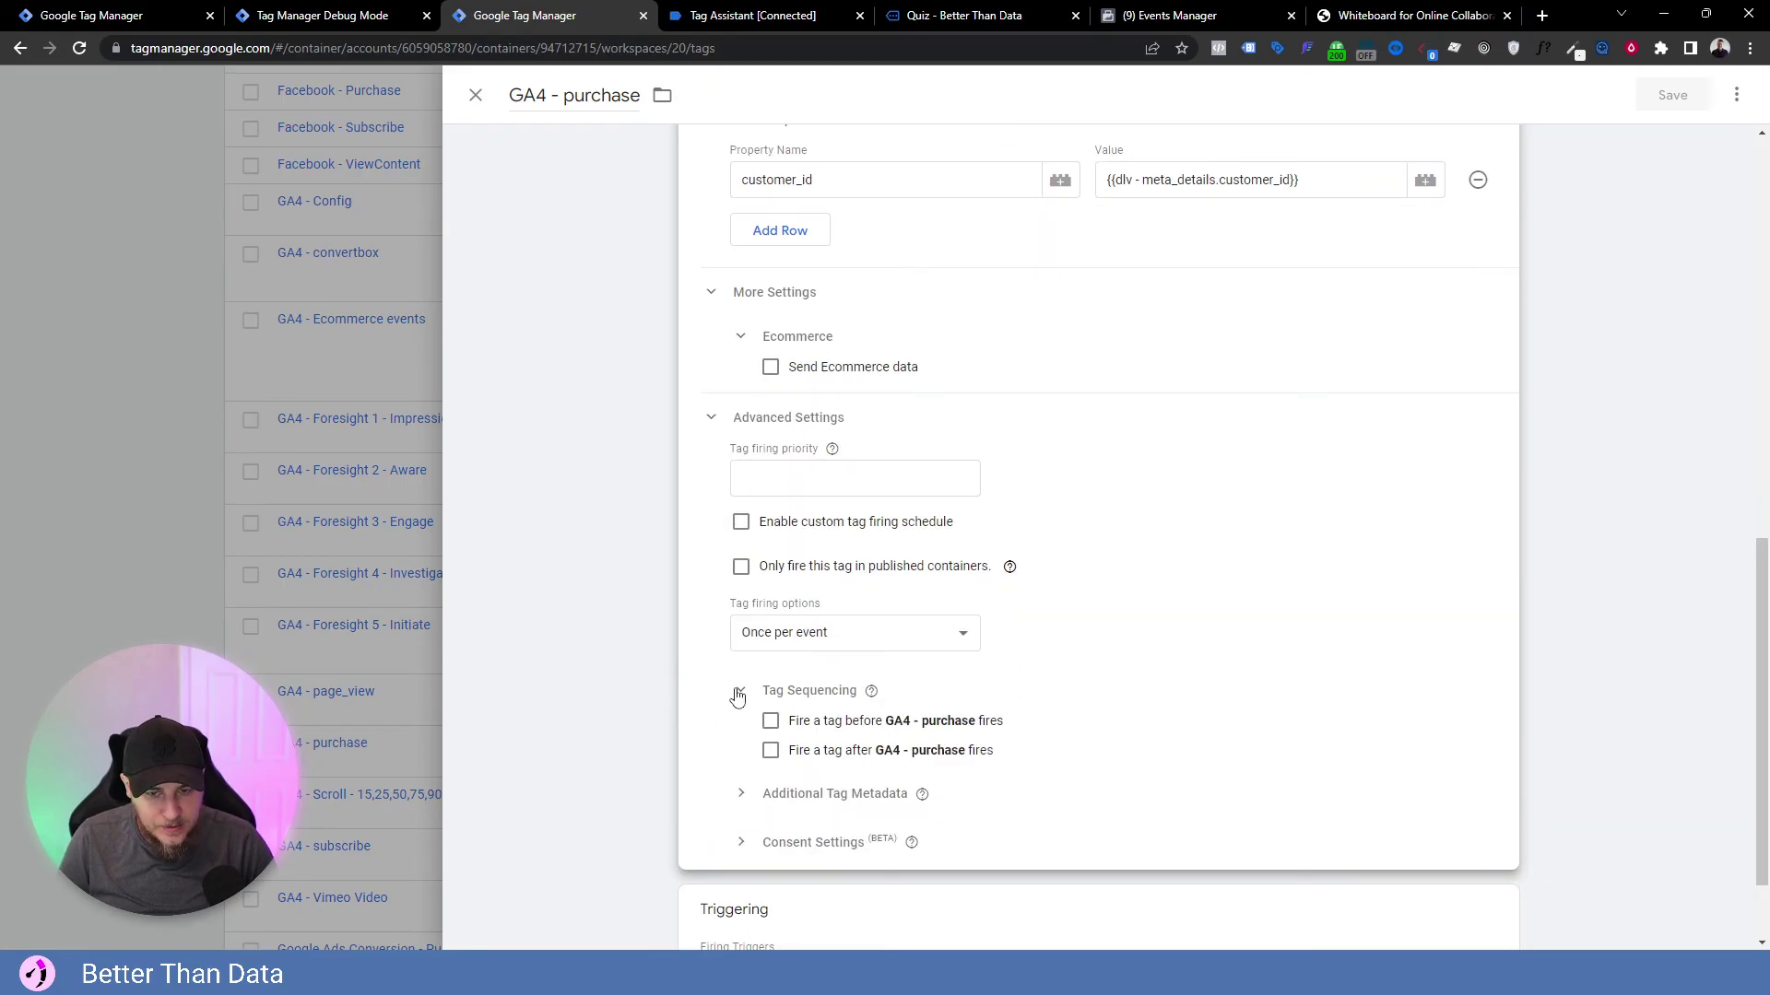
click(769, 721)
click(837, 777)
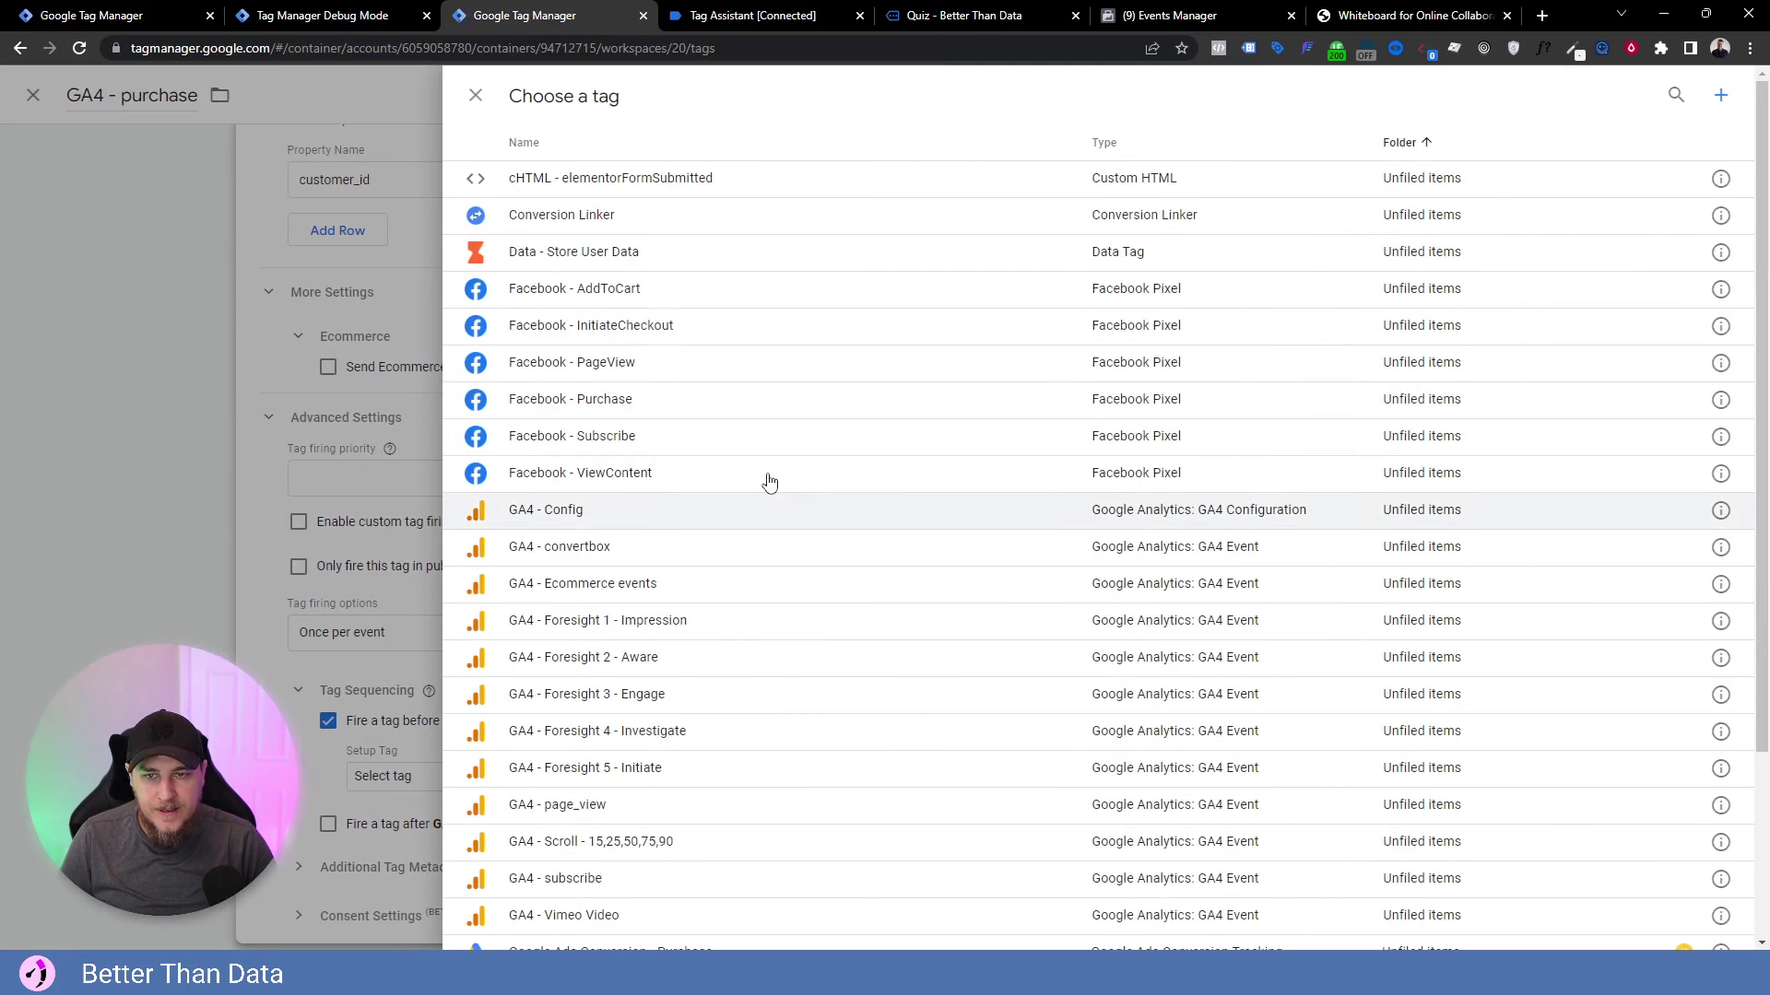
click(625, 505)
scroll(1014, 646, down, 3)
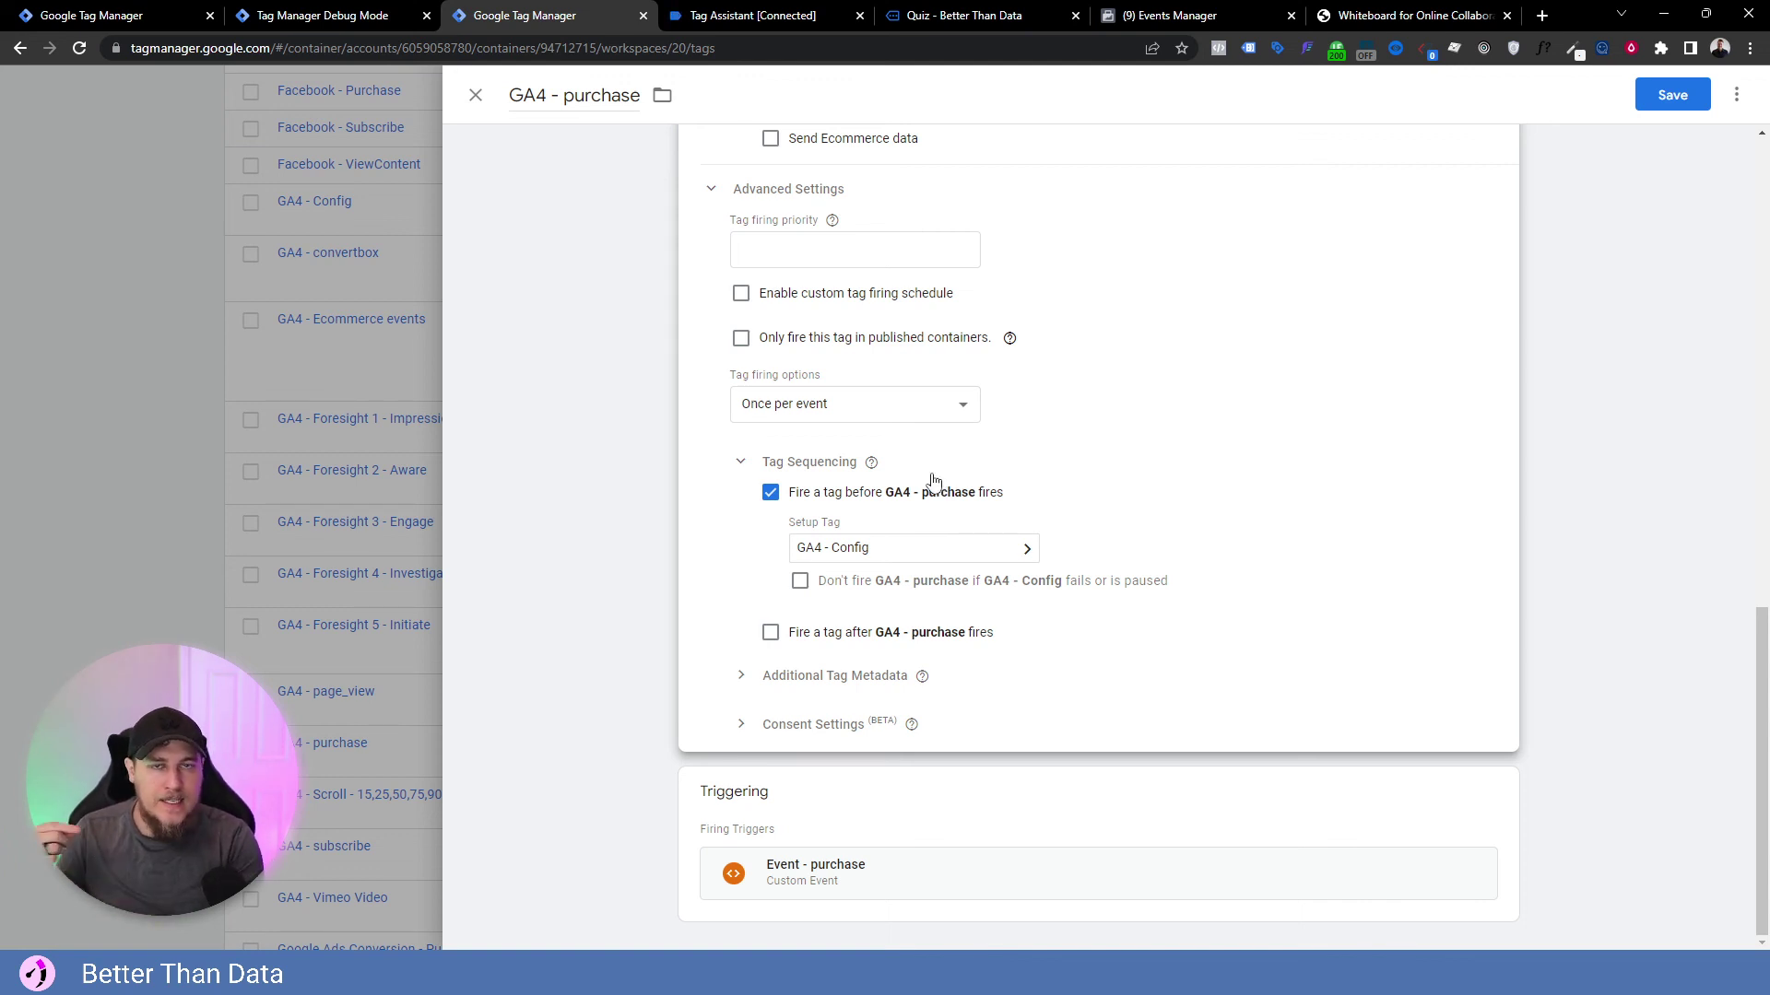
Expand the browser and deduplicated server PageViews and compare their trailing Event id digits.
click(996, 13)
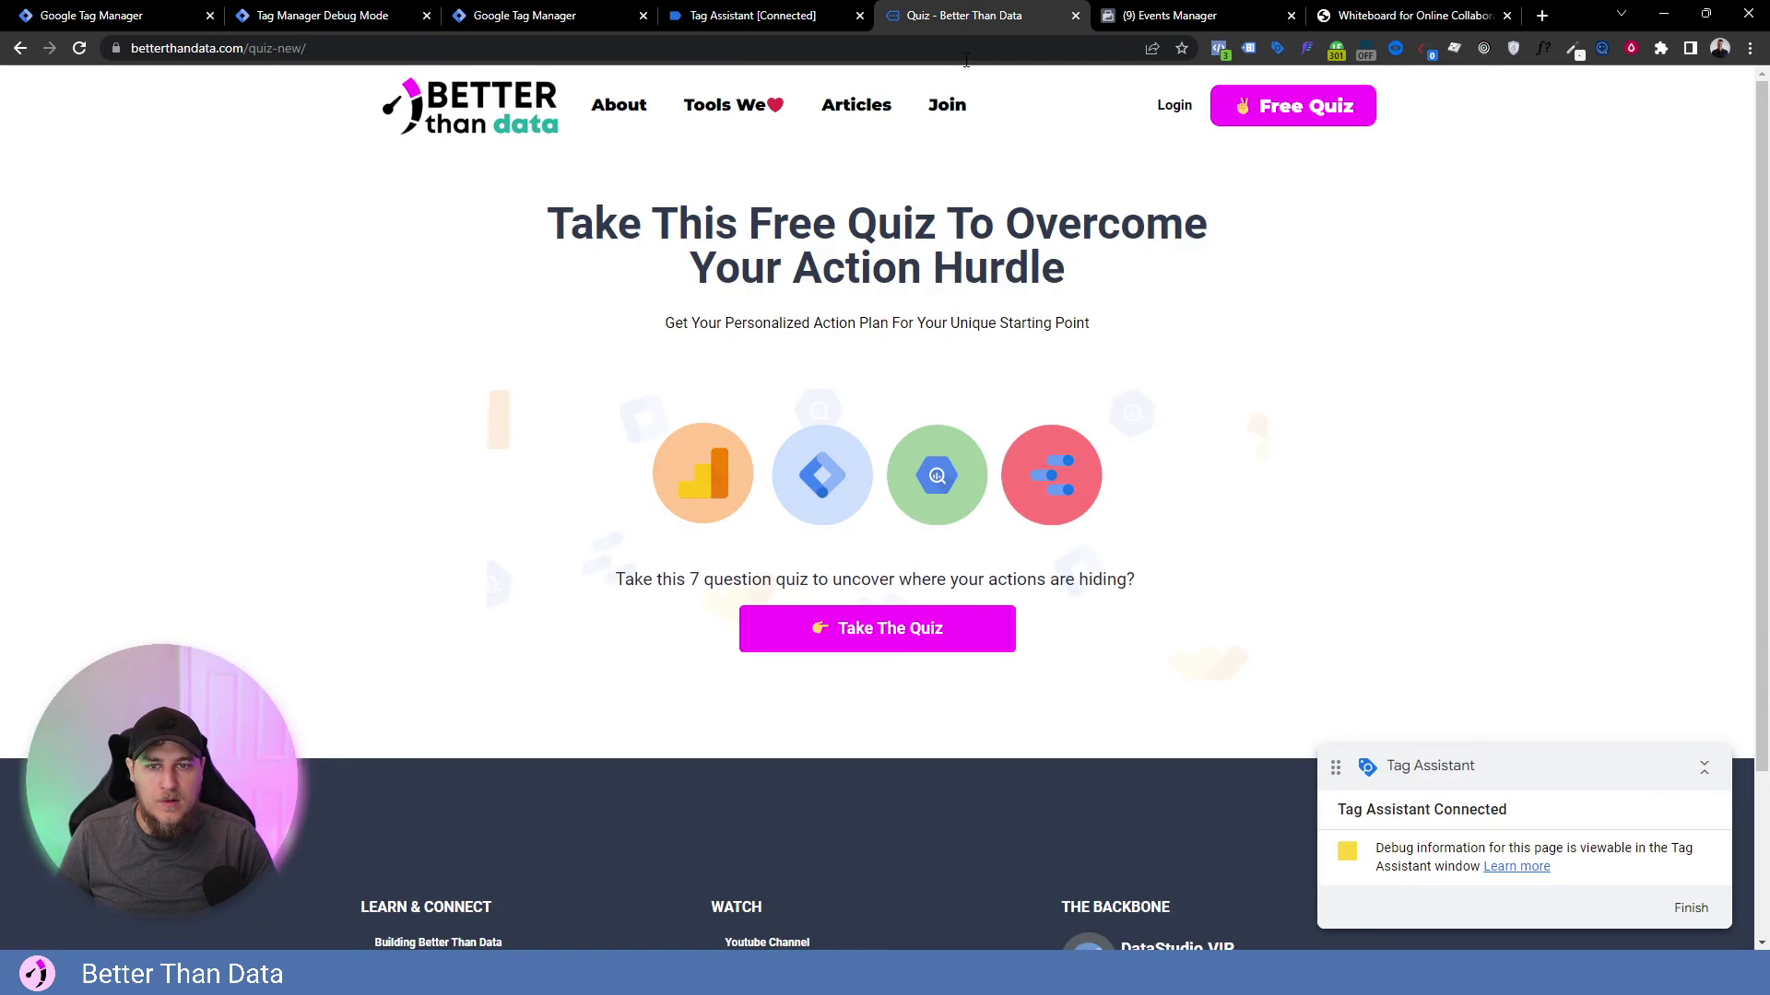
click(1175, 9)
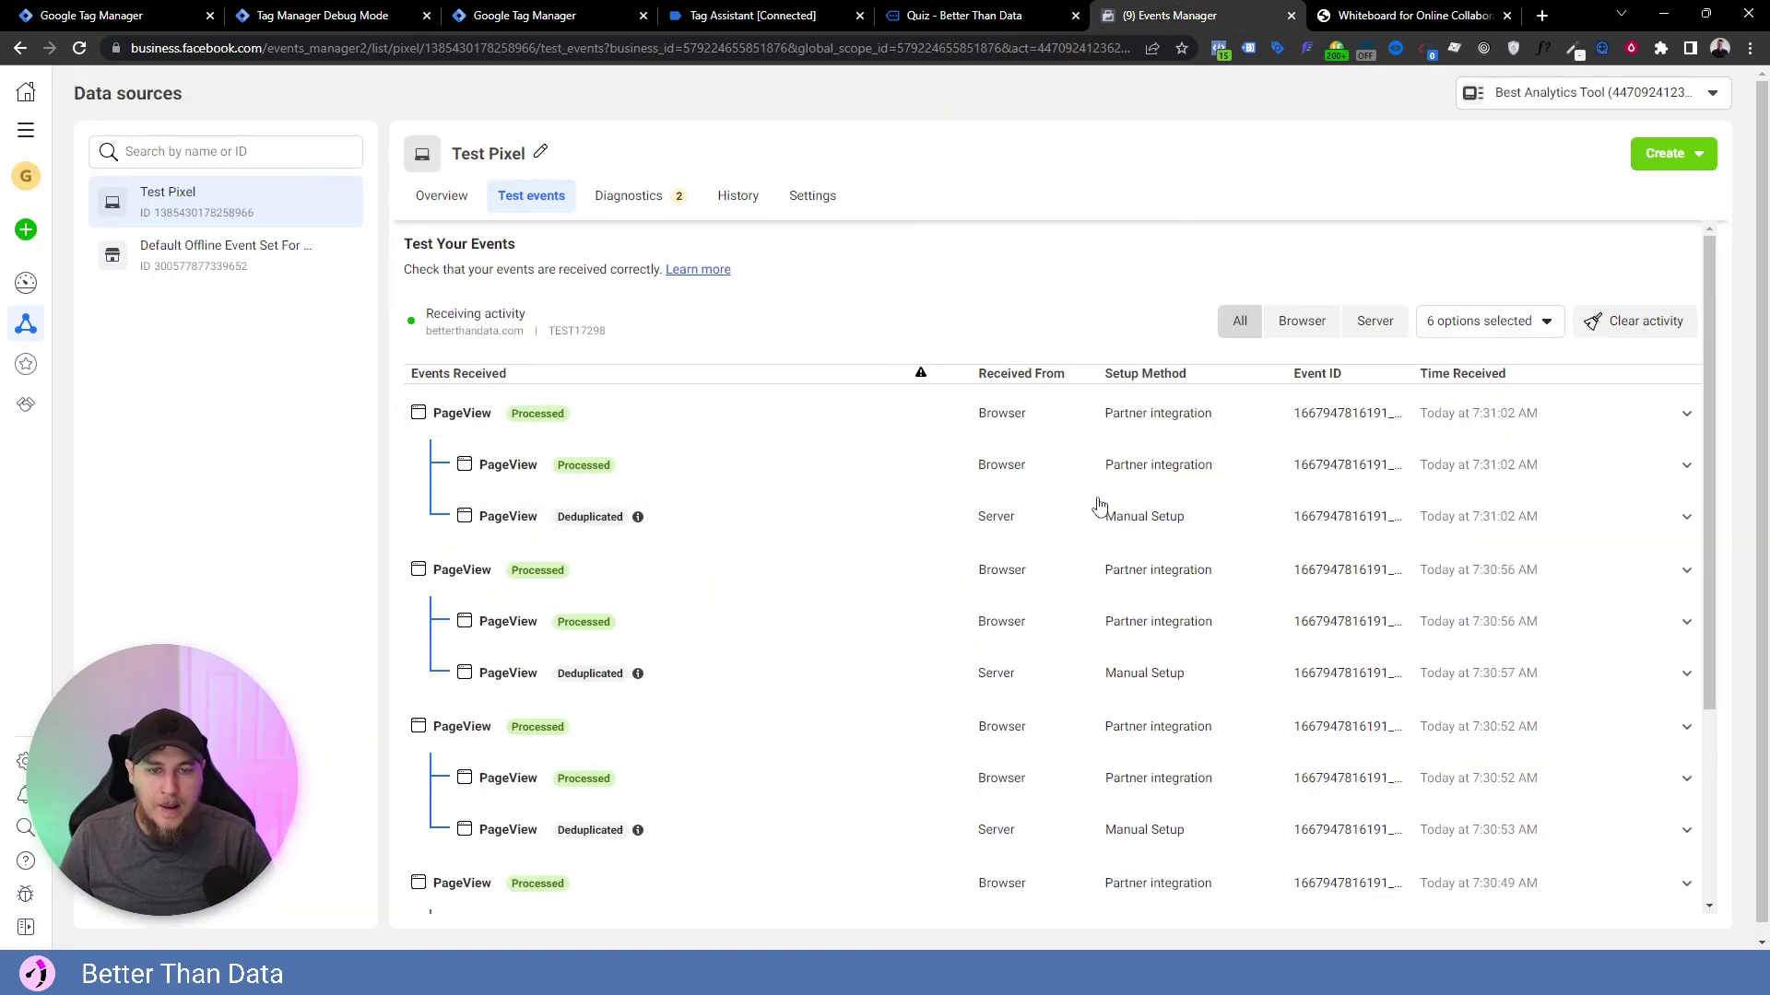
click(782, 518)
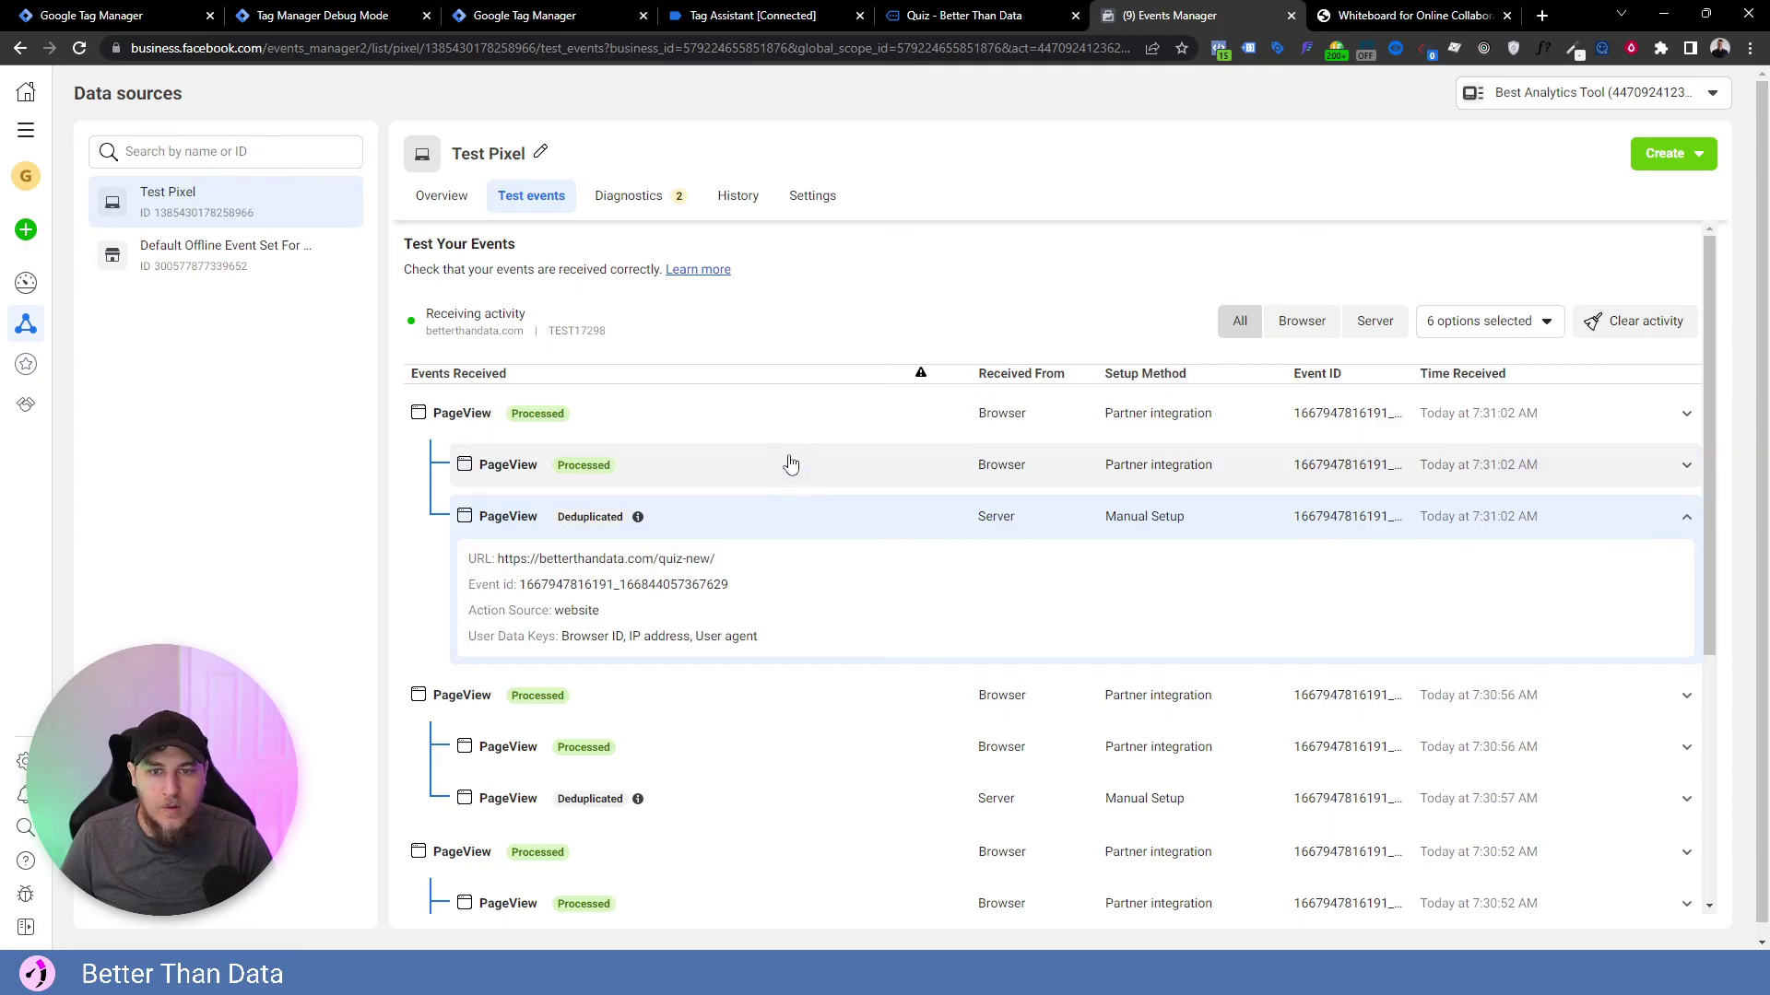
click(786, 465)
drag(663, 533, 772, 540)
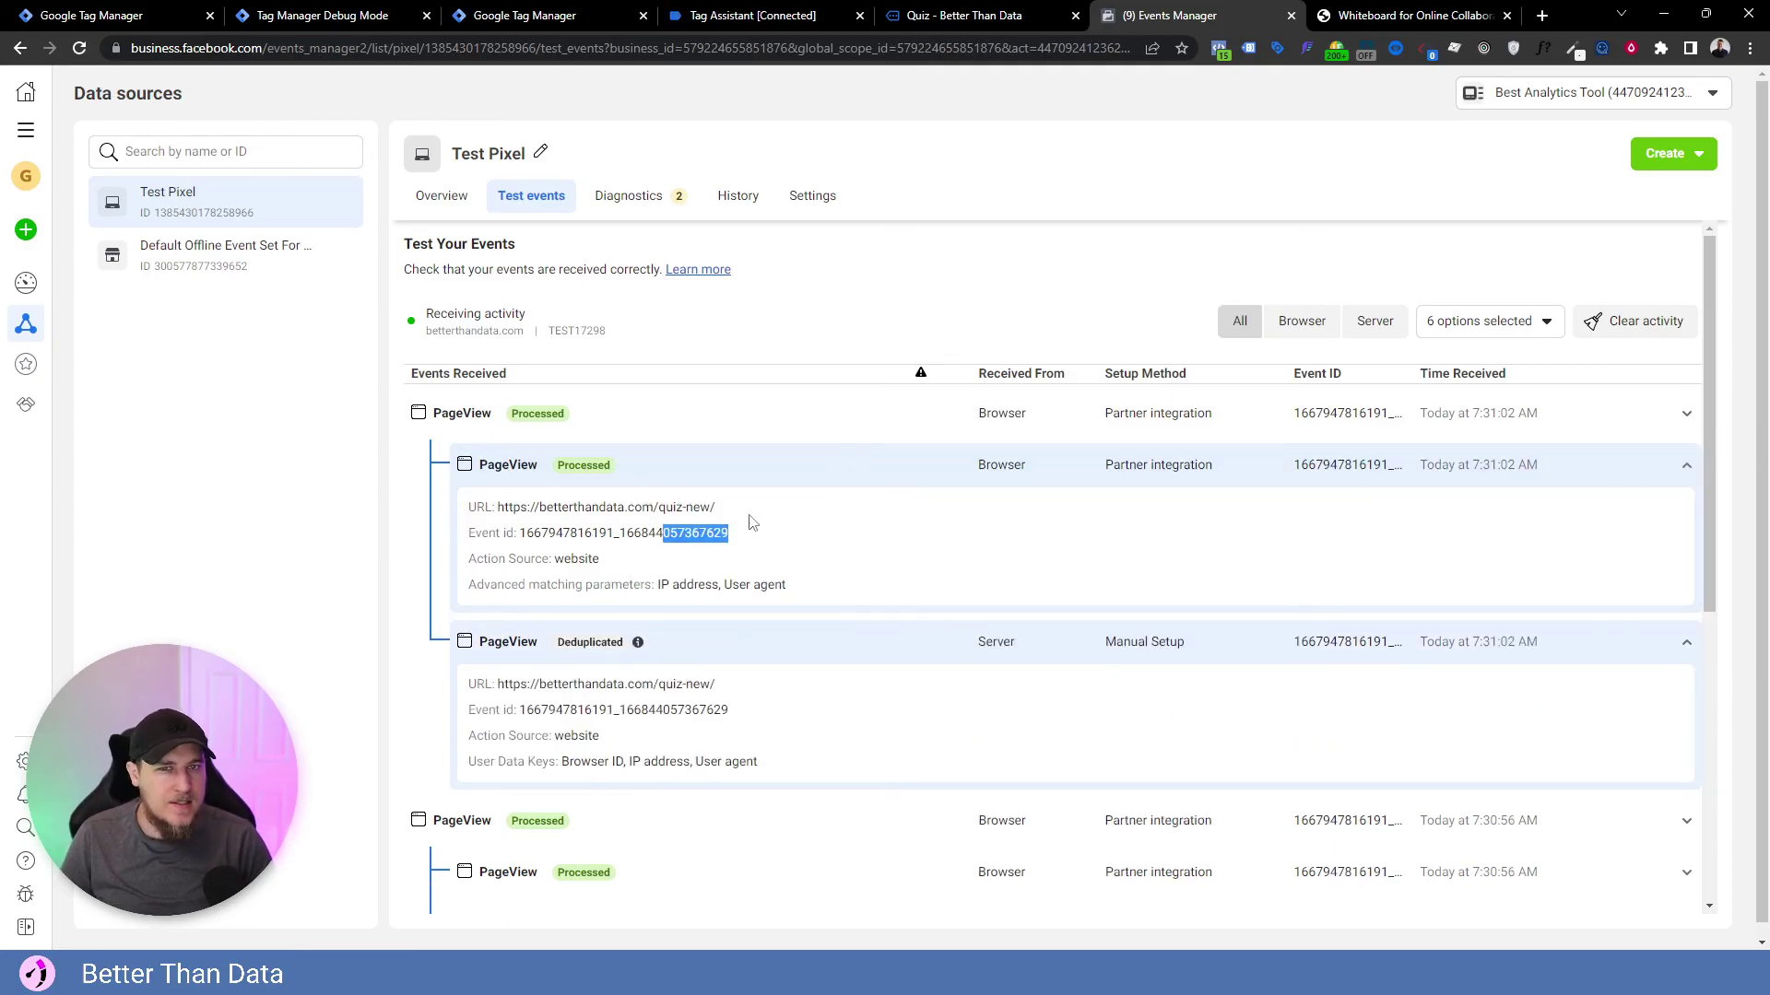
click(751, 523)
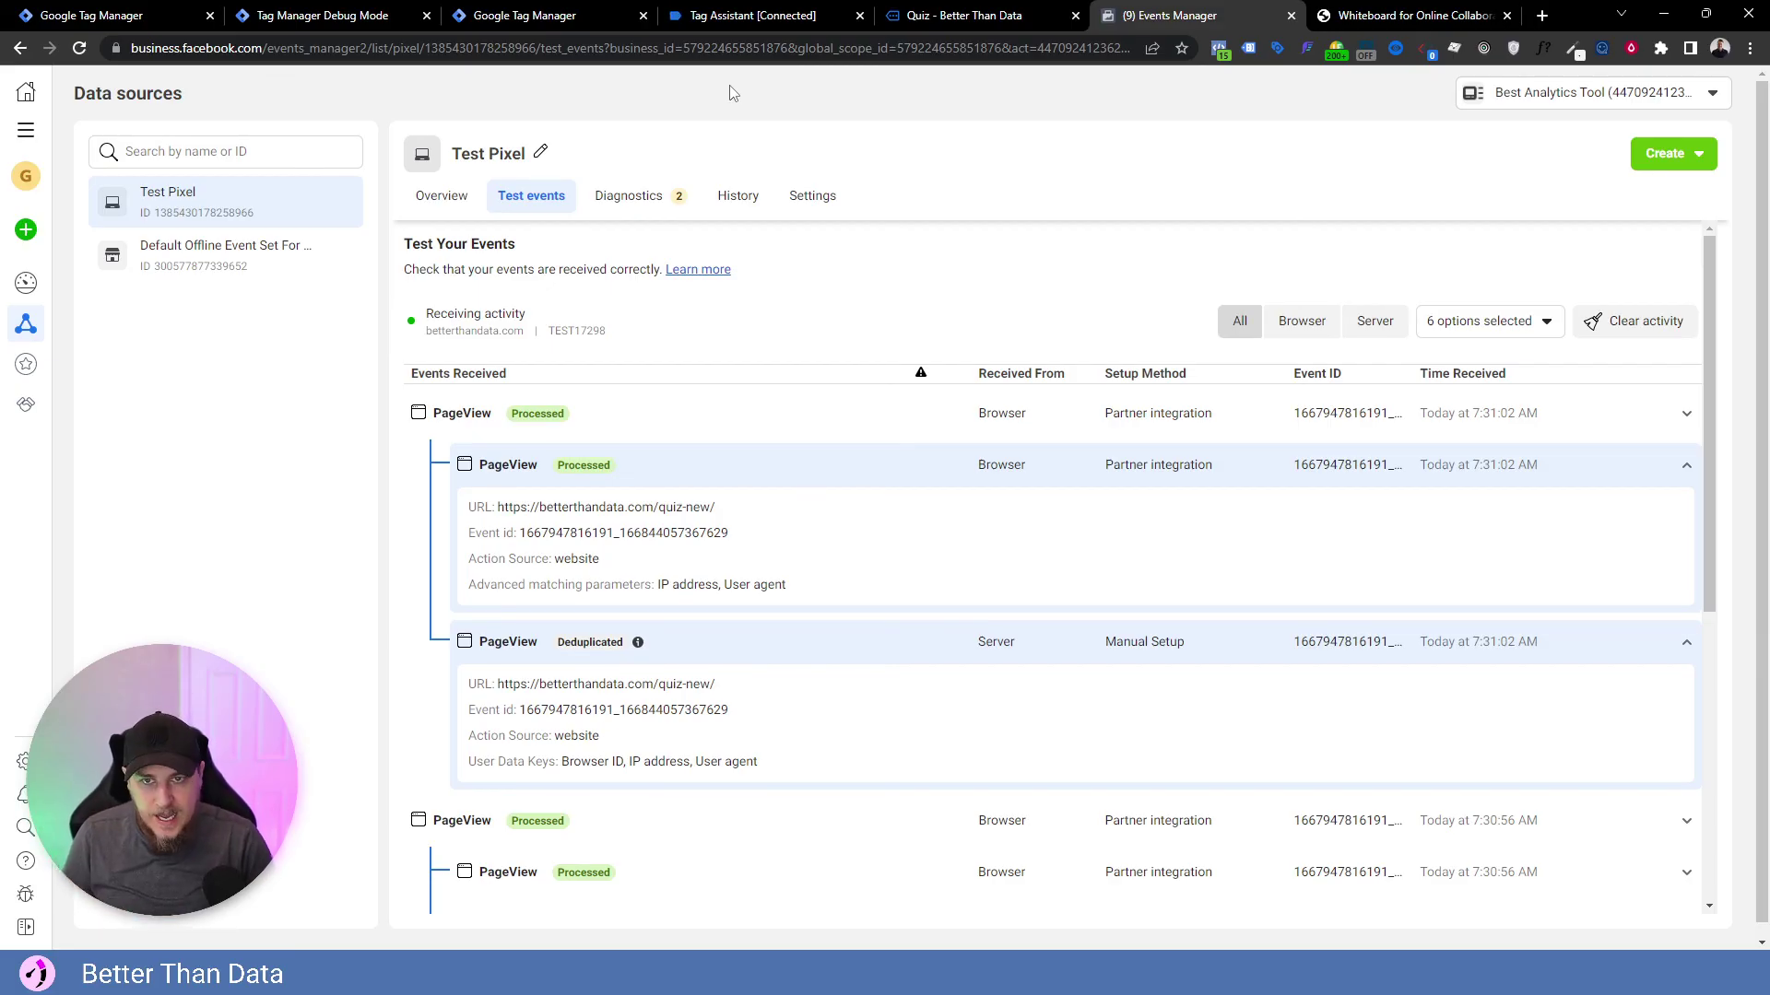
click(751, 16)
Untick 'Fire a tag before GA4 - purchase fires' and save the GA4 - purchase tag.
click(524, 15)
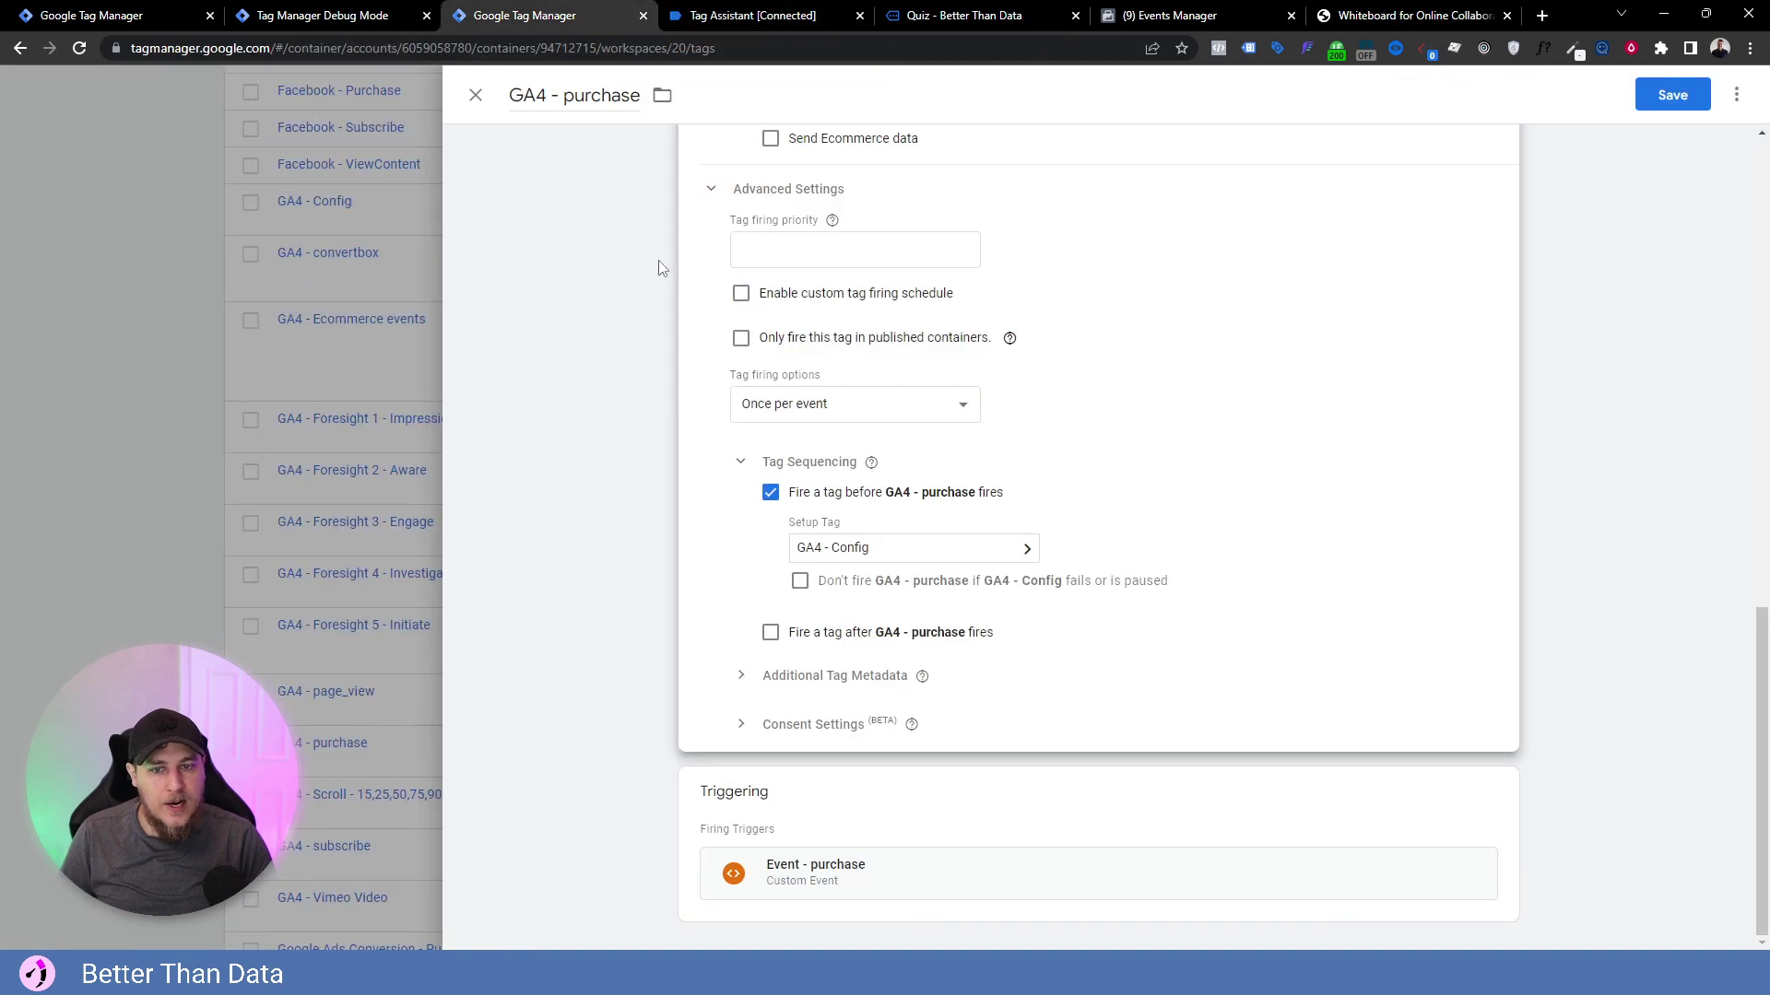
click(771, 492)
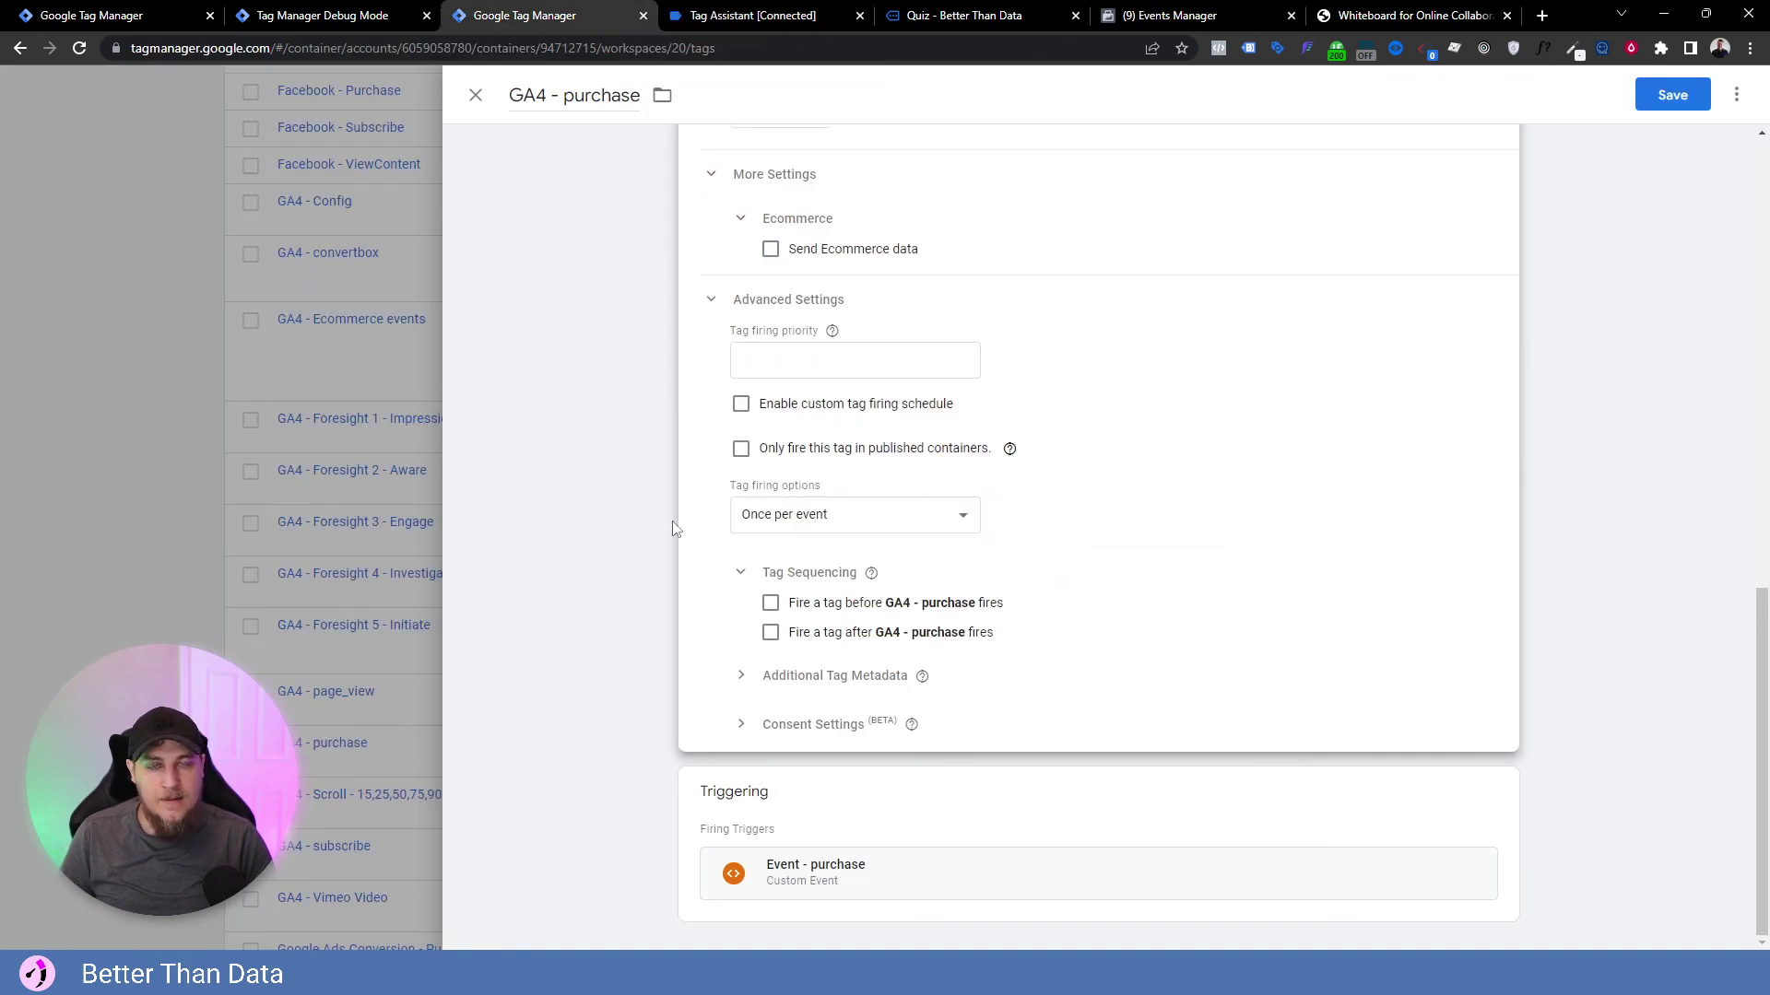
scroll(674, 529, up, 15)
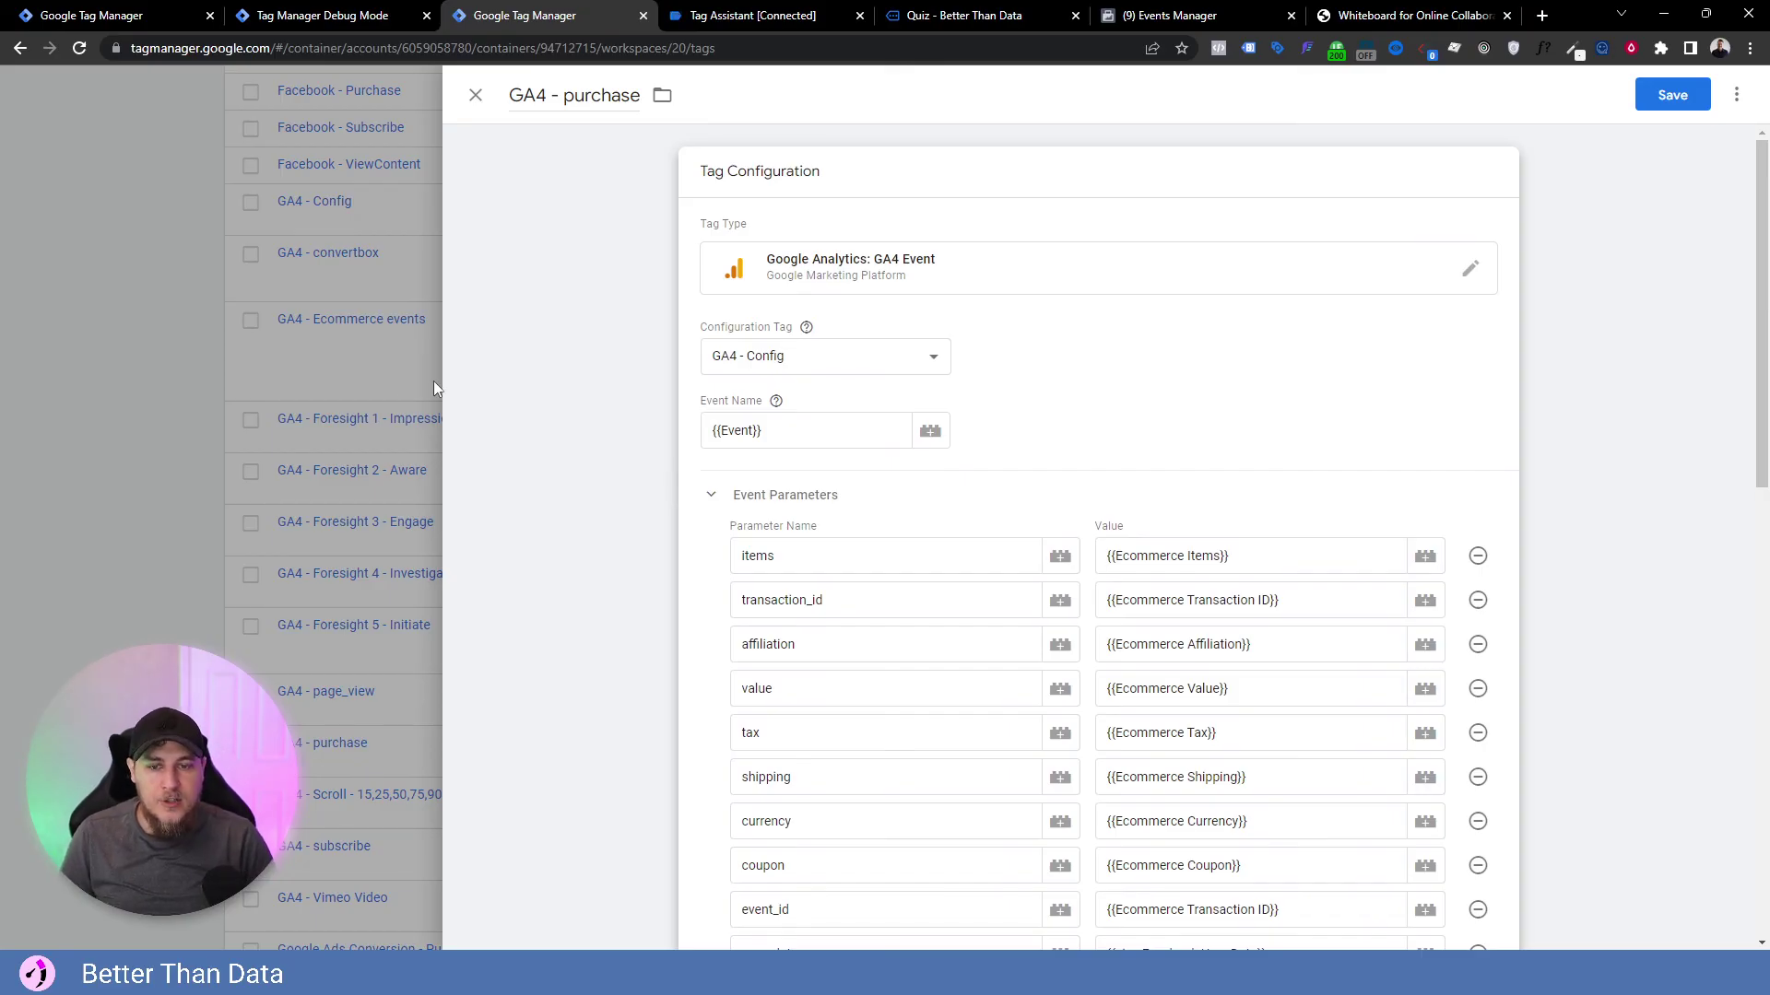
scroll(553, 406, down, 8)
scroll(932, 568, up, 8)
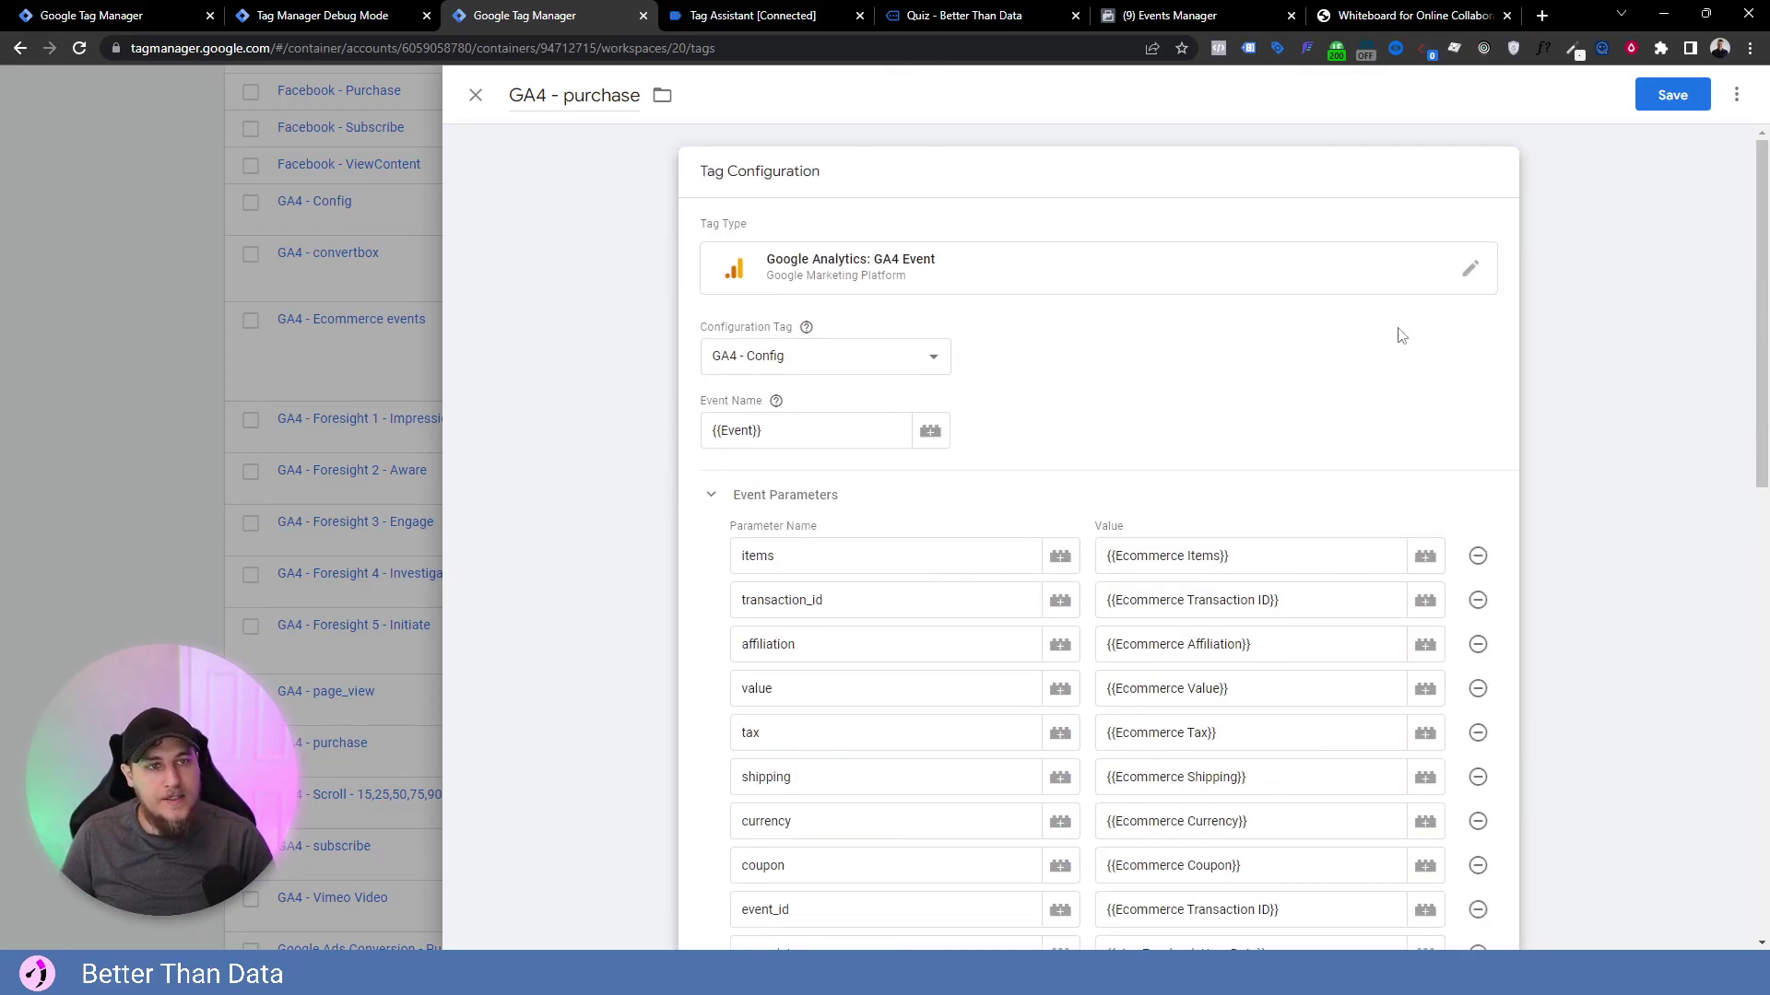
click(1640, 108)
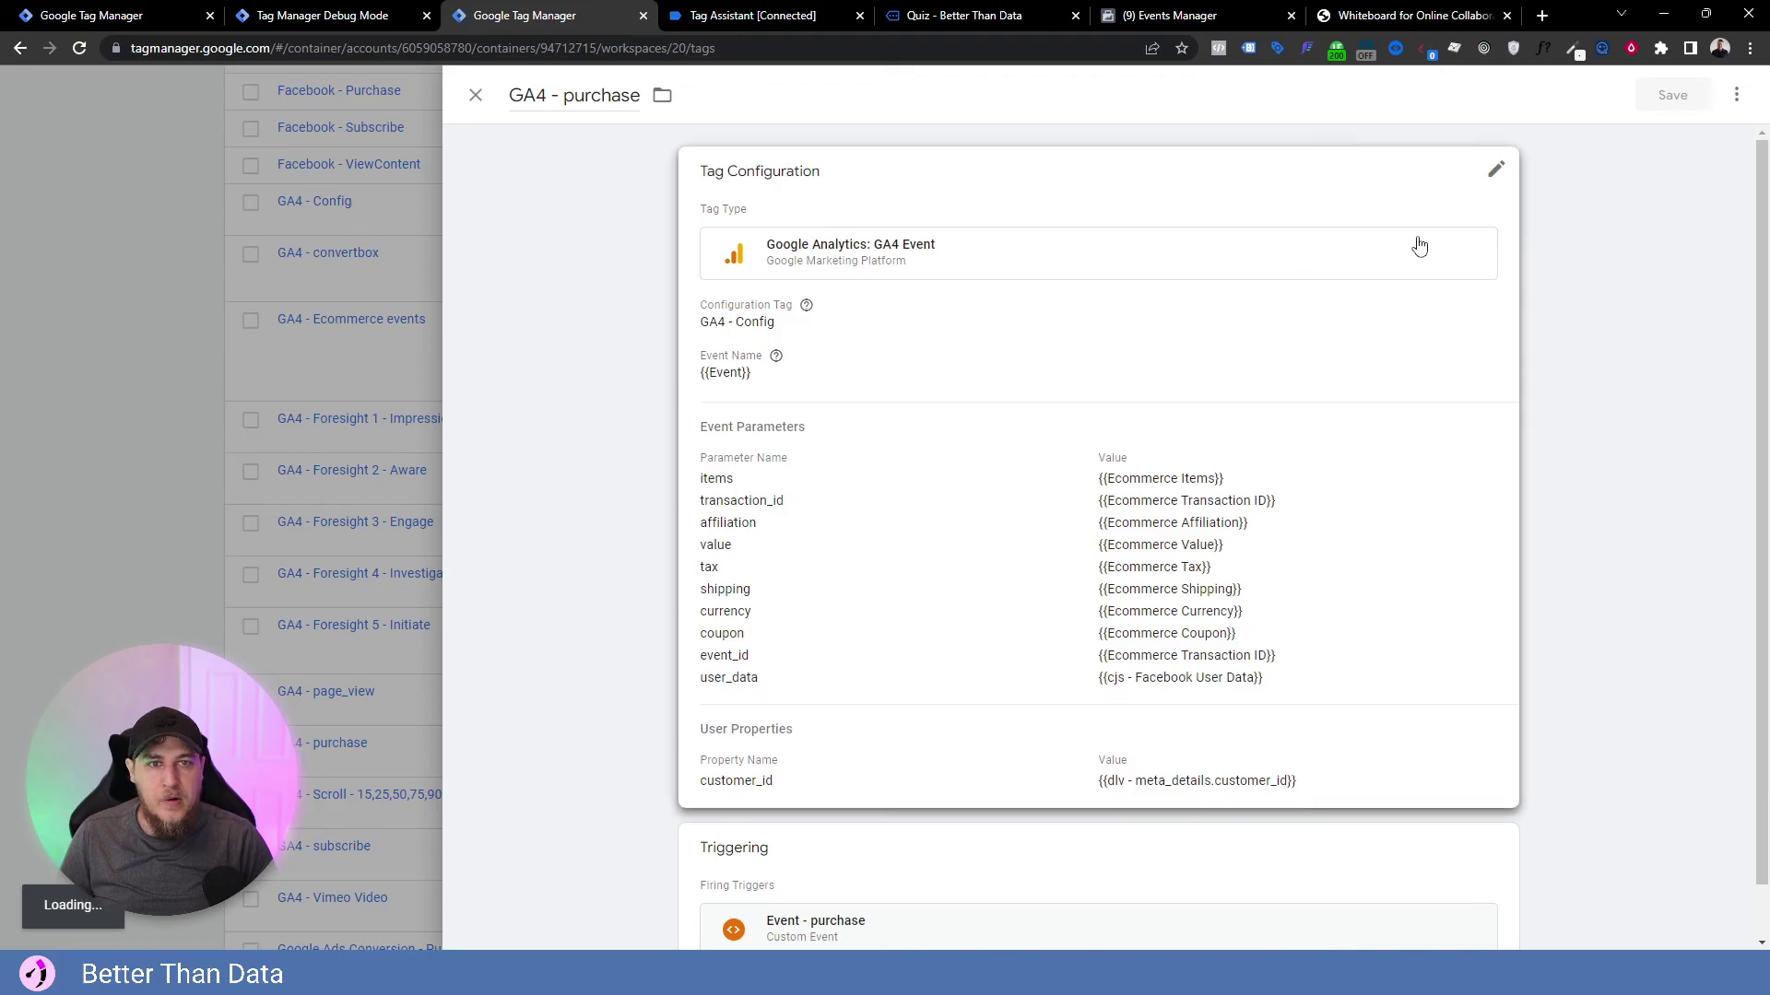